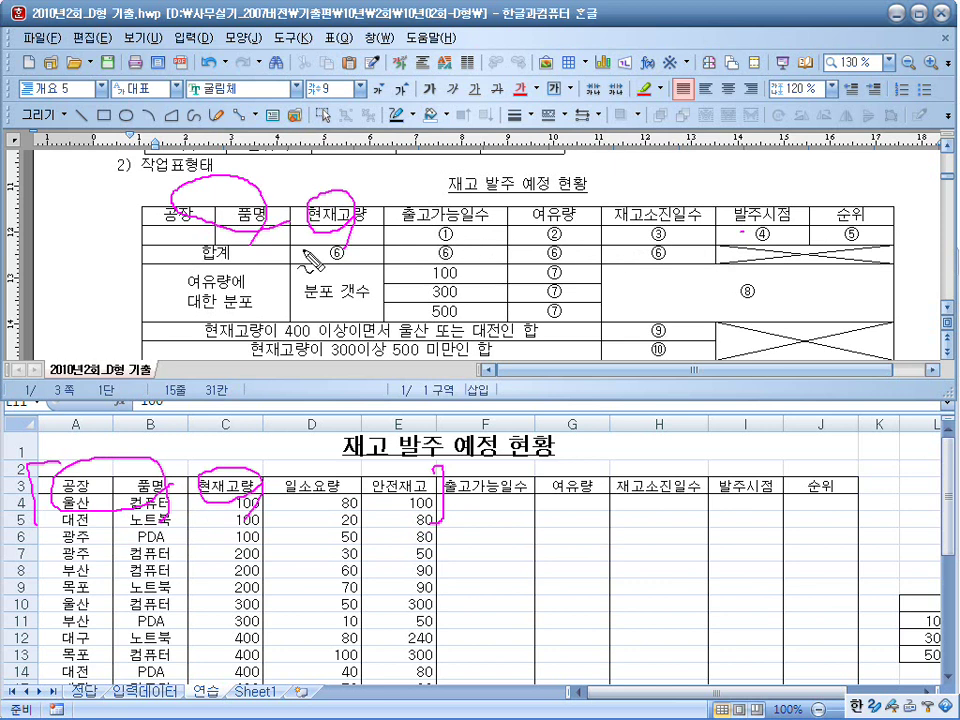
mouse_move(420, 256)
left_mouse_down()
mouse_move(550, 212)
mouse_move(830, 238)
mouse_move(424, 232)
left_mouse_up()
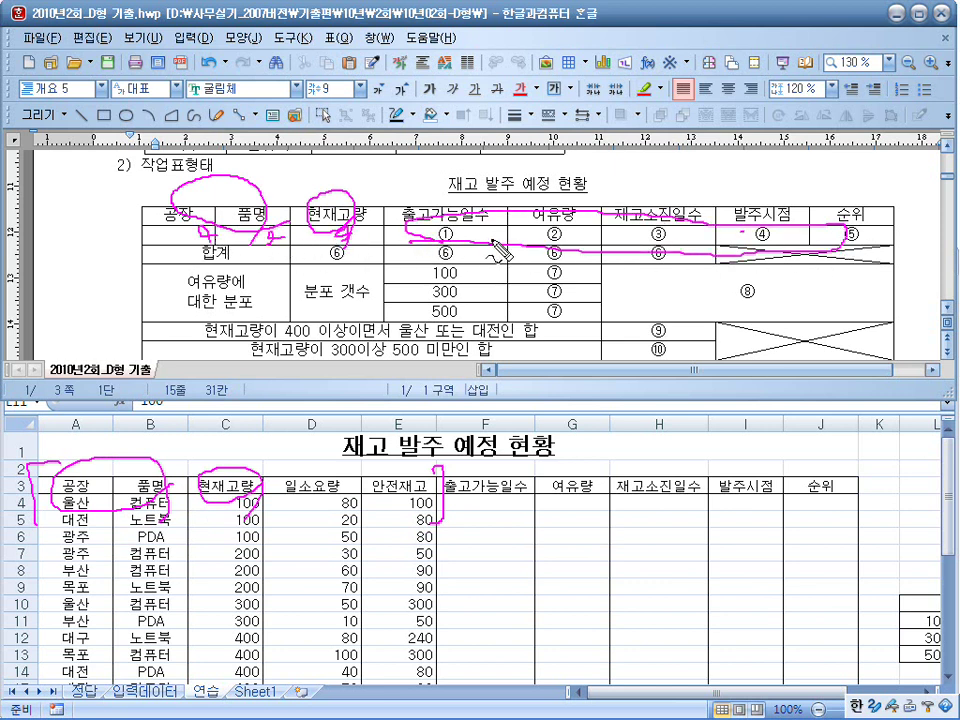
mouse_move(270, 490)
left_mouse_down()
mouse_move(268, 550)
mouse_move(425, 472)
left_mouse_up()
mouse_move(428, 565)
left_mouse_down()
mouse_move(270, 548)
mouse_move(368, 534)
mouse_move(362, 522)
mouse_move(290, 540)
left_mouse_up()
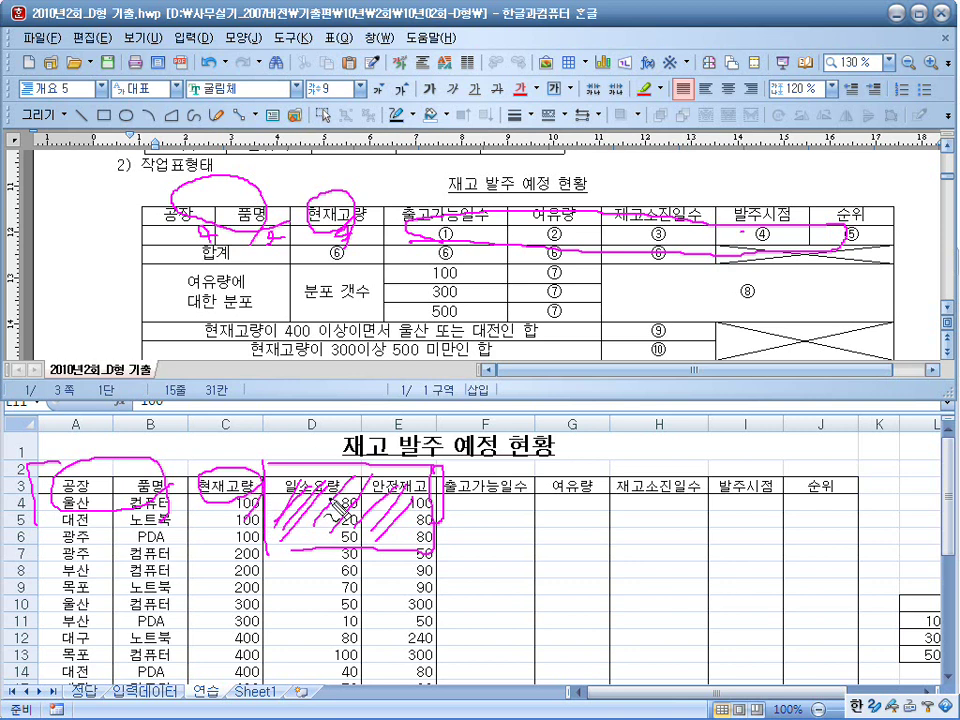
key("Escape")
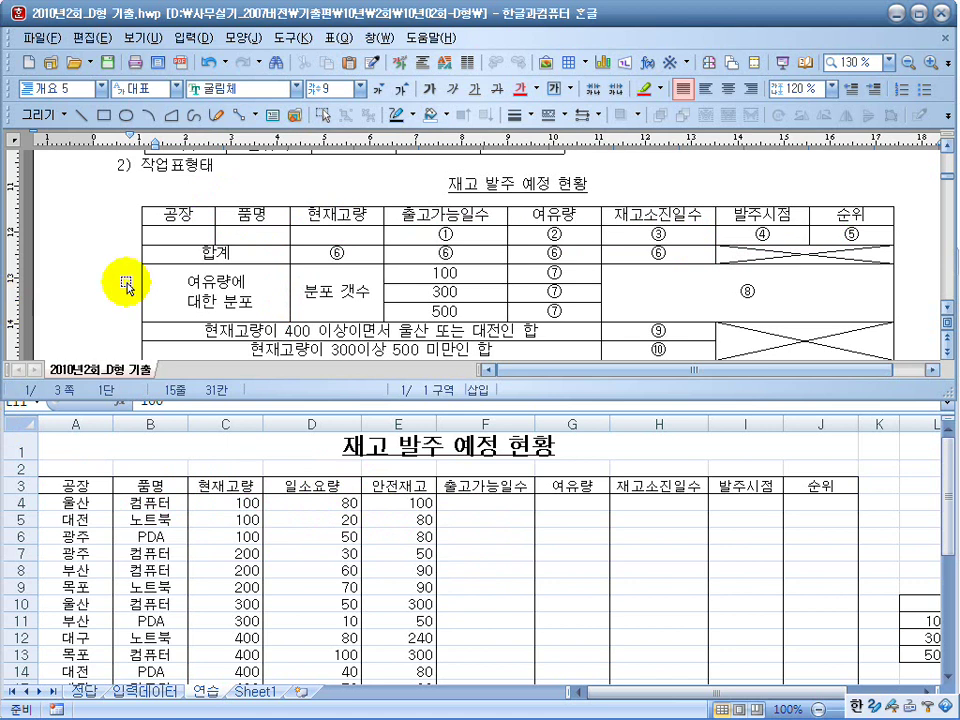
Step: Compare the worksheet's columns D:E and summary rows 24 to 29 with the table layout in the task document
left_click(329, 594)
scroll(330, 596, "down", 6)
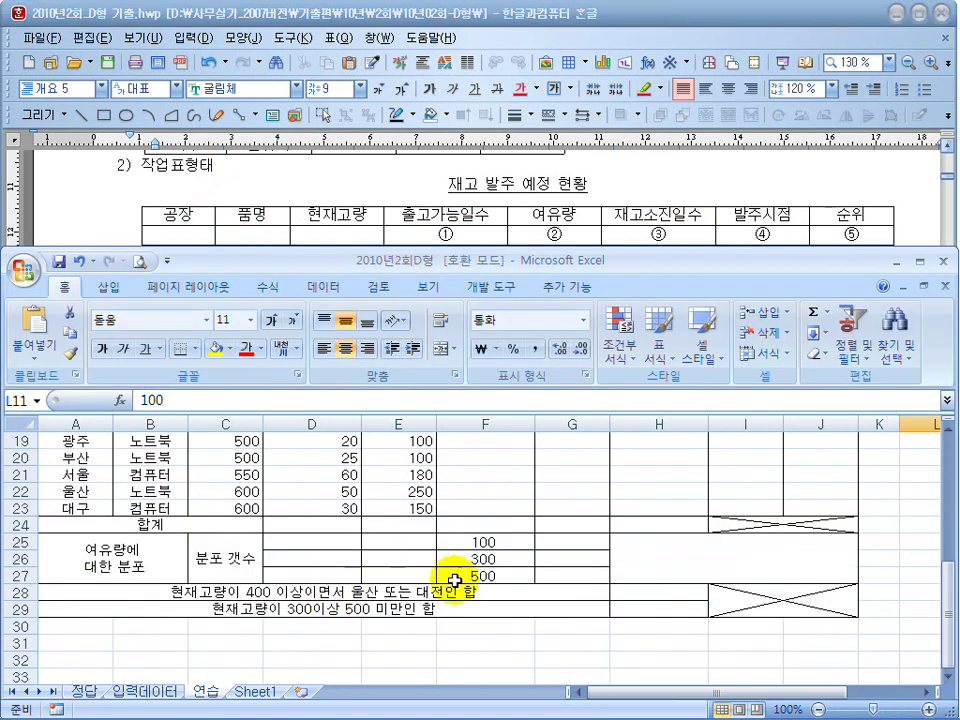
left_click_drag(307, 424, 395, 424)
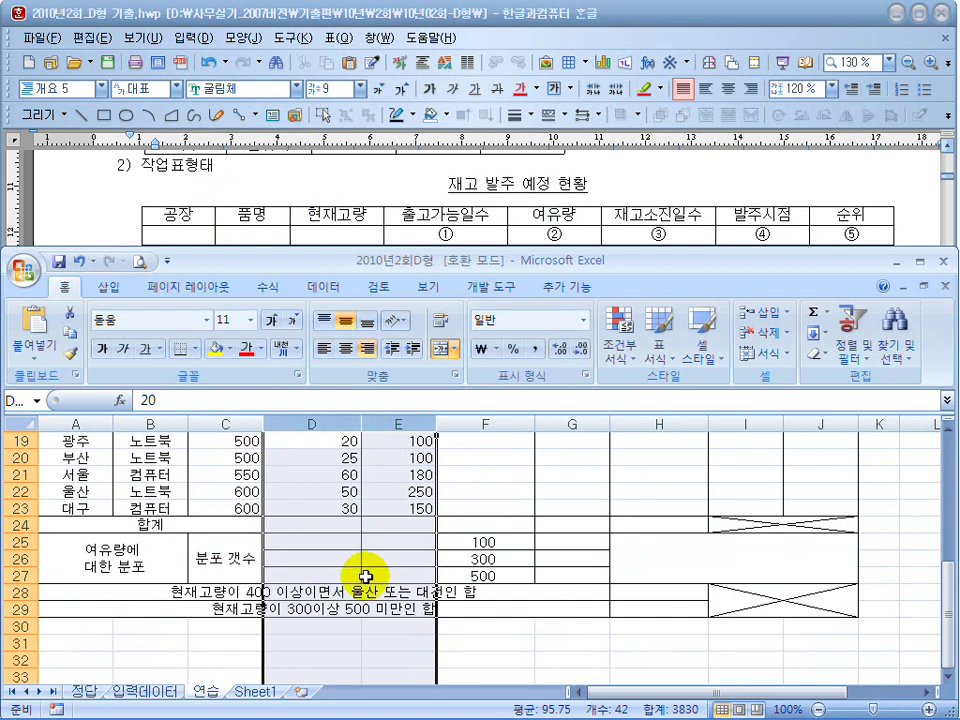
left_click(120, 240)
scroll(118, 240, "down", 3)
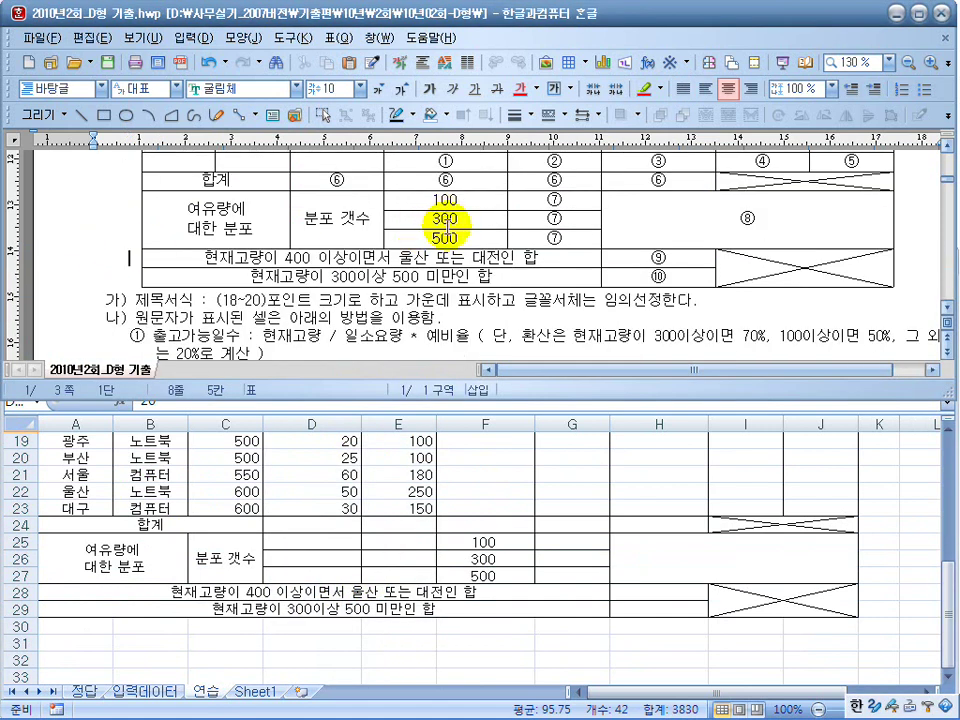
left_click(227, 550)
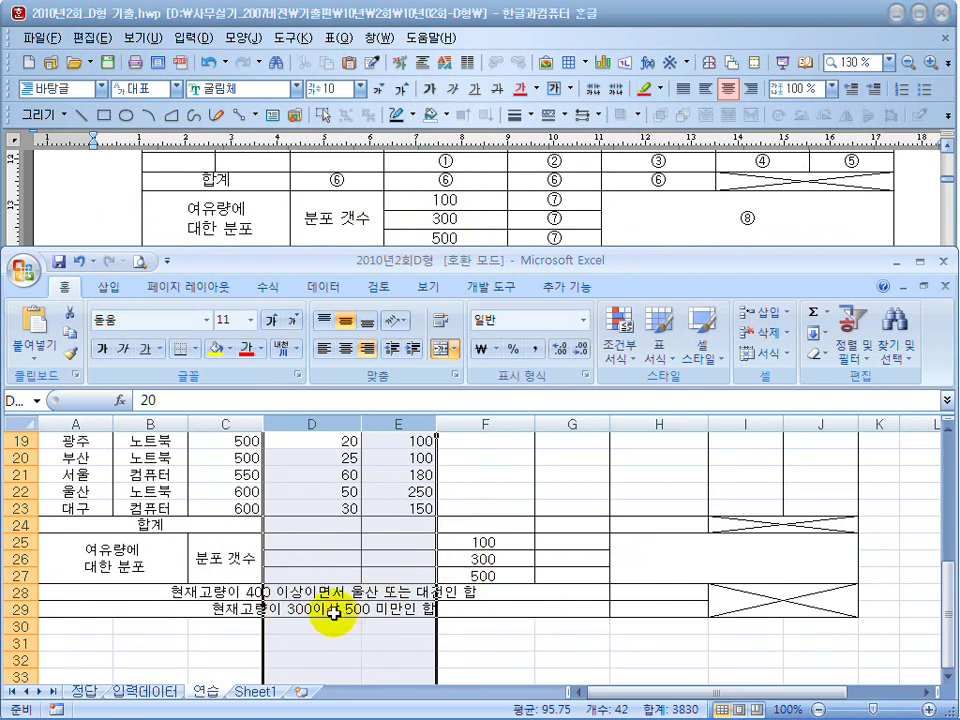
scroll(317, 525, "up", 6)
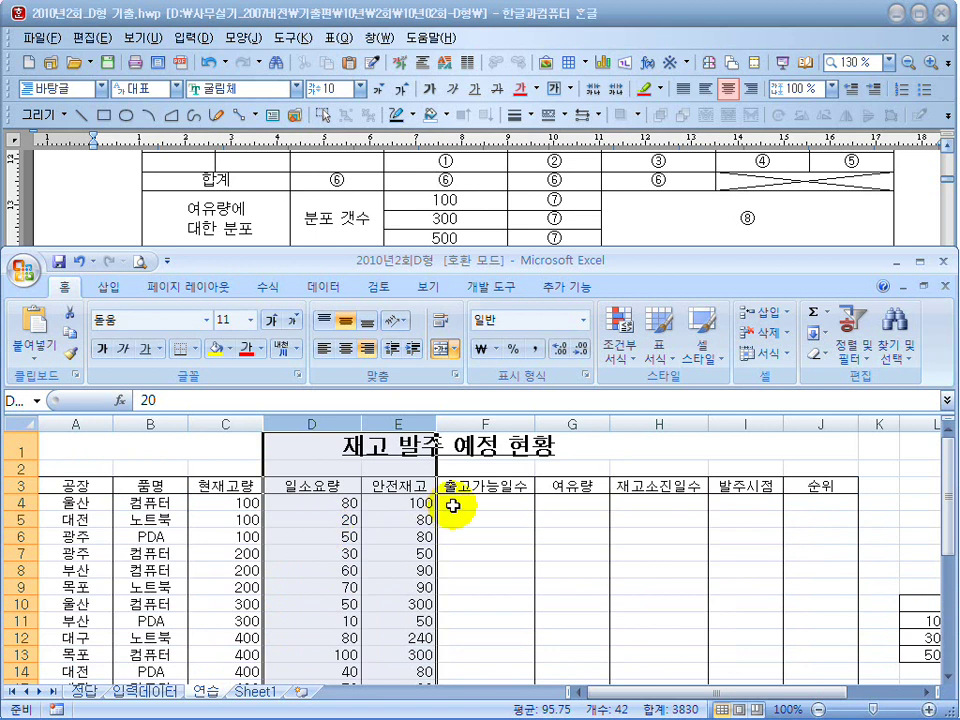
Step: Read the calculation rules below the table in the task document, especially item ① for 출고가능일수
left_click(453, 507)
left_click(75, 182)
scroll(180, 265, "up", 10)
scroll(180, 265, "down", 10)
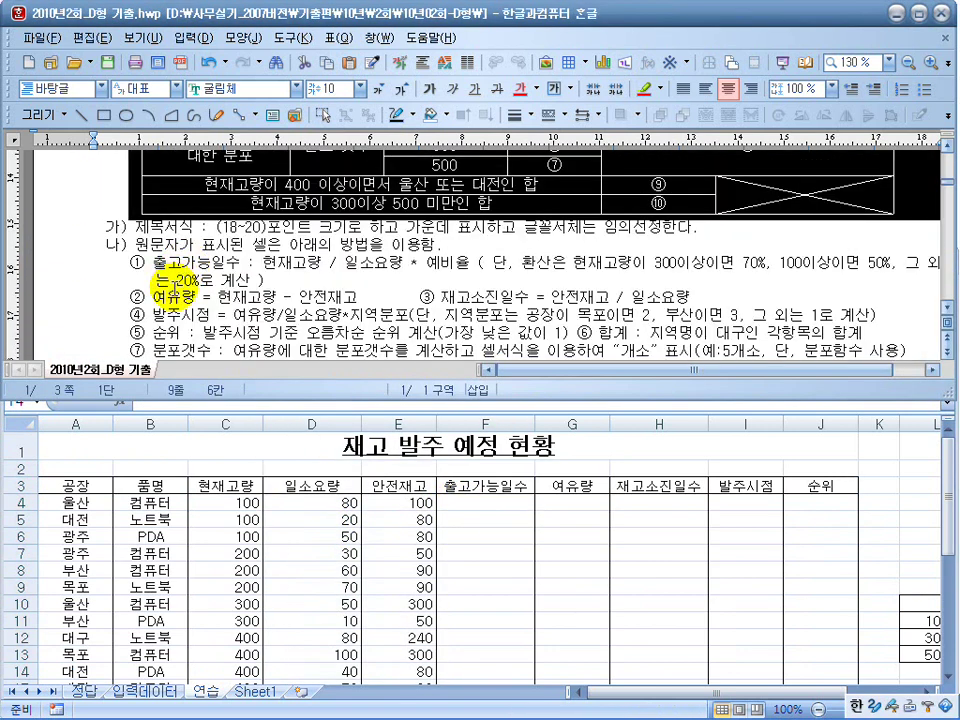
left_click(170, 284)
left_click(263, 260)
left_click_drag(263, 260, 455, 262)
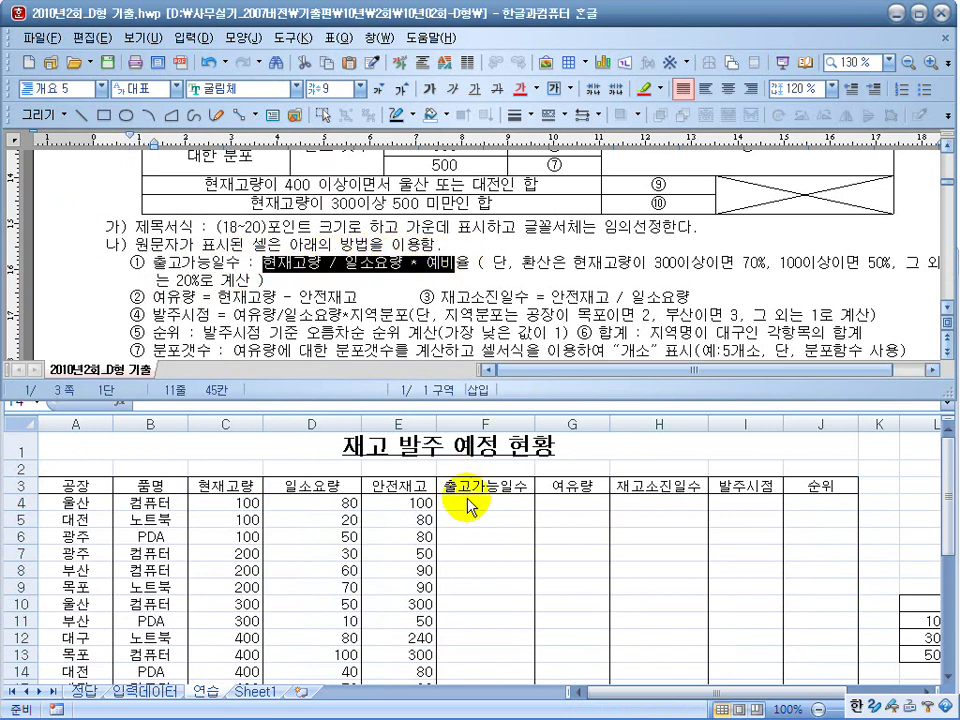
left_click(470, 505)
left_click(436, 184)
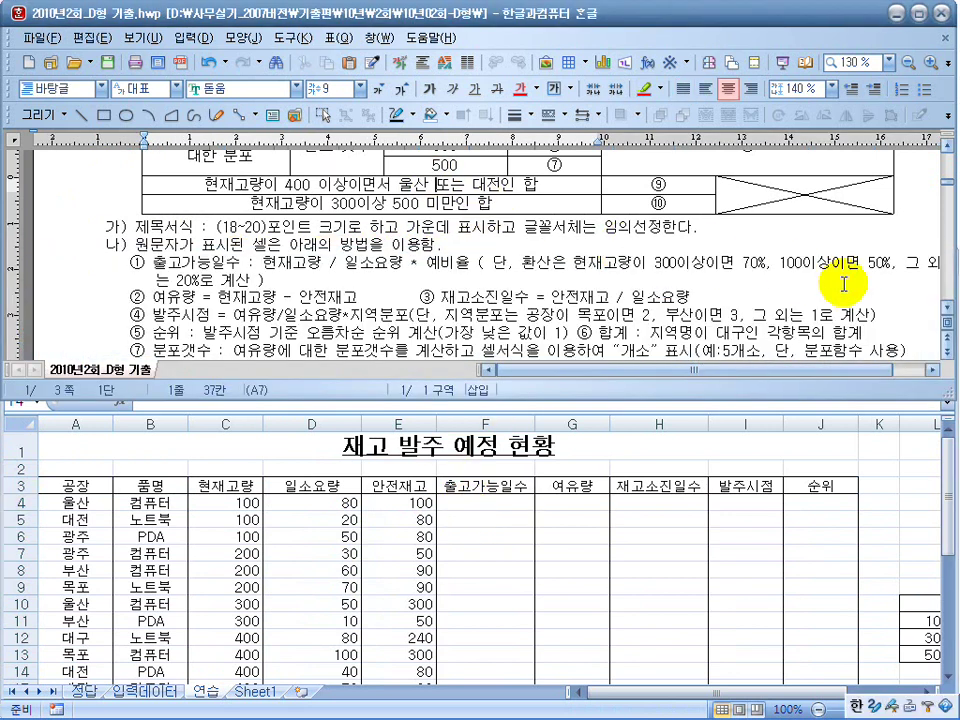
scroll(950, 320, "down", 2)
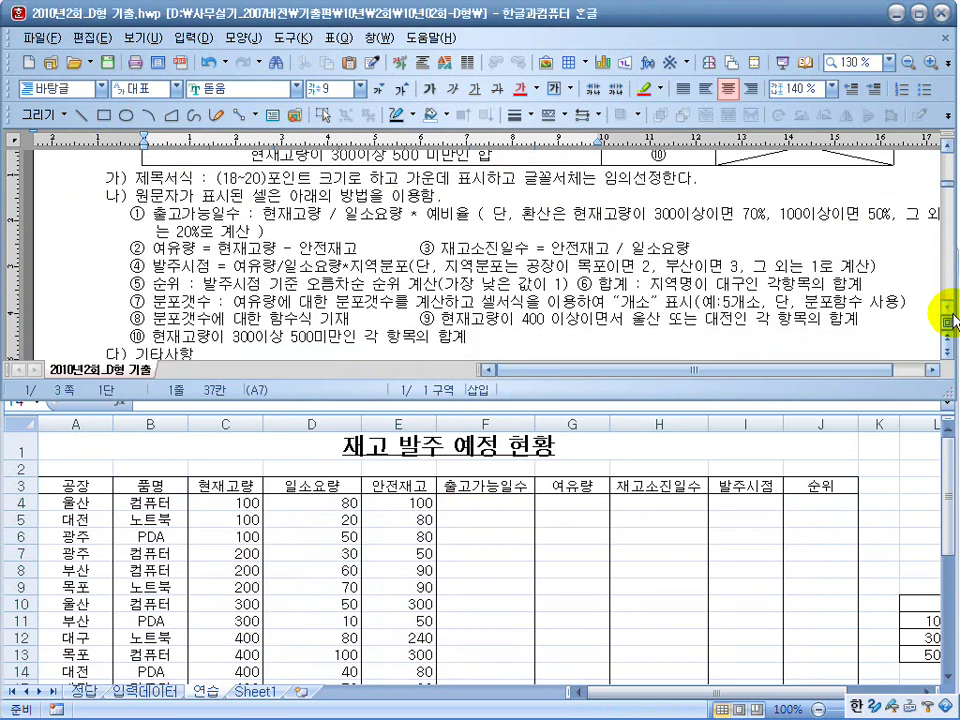
scroll(948, 320, "down", 1)
Step: Begin the 출고가능일수 formula in F4 by dividing C4 by D4, followed by a multiplication sign
left_click(484, 506)
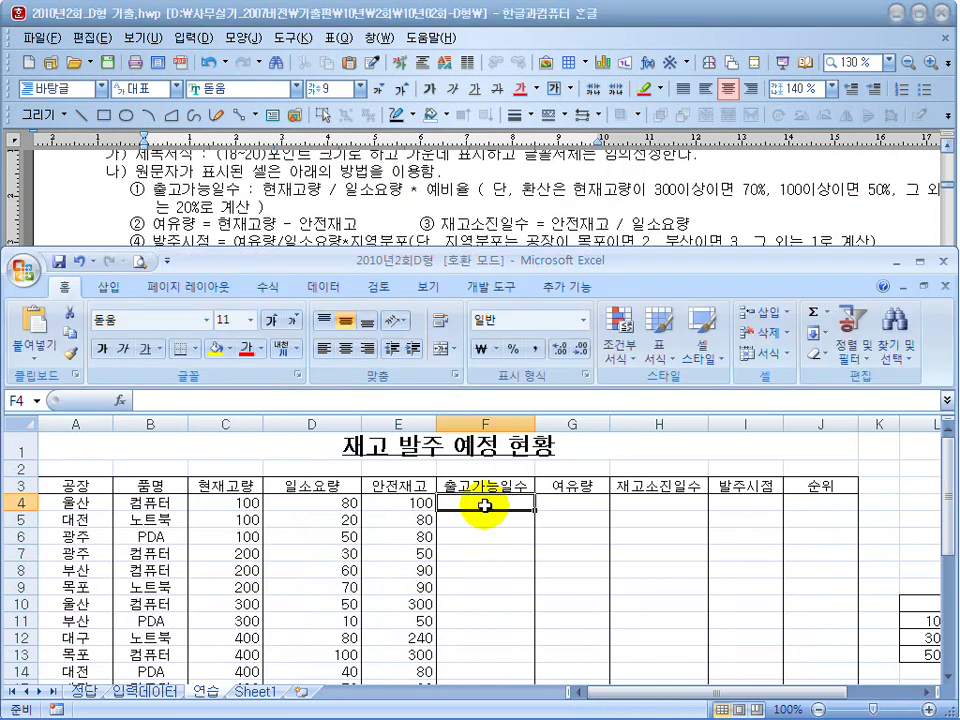
type("=")
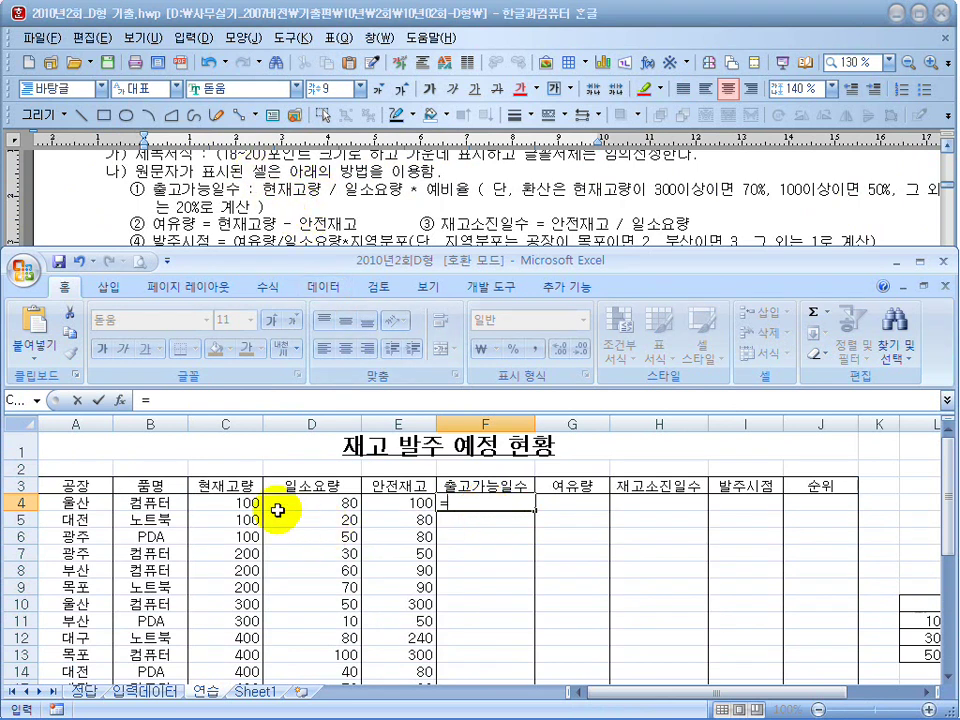
left_click(232, 500)
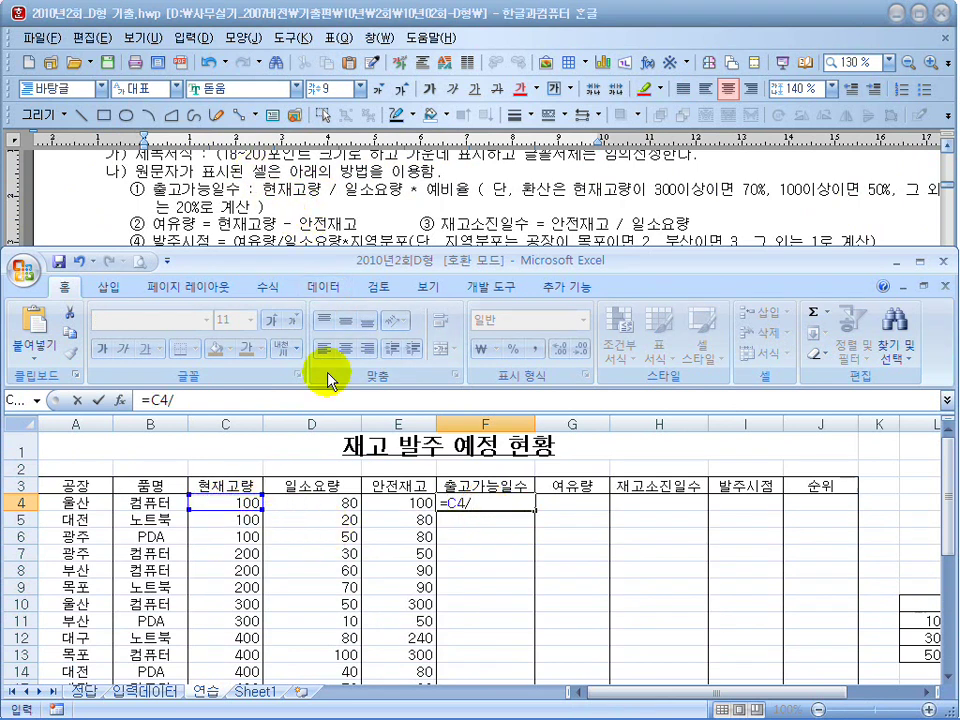
left_click(301, 511)
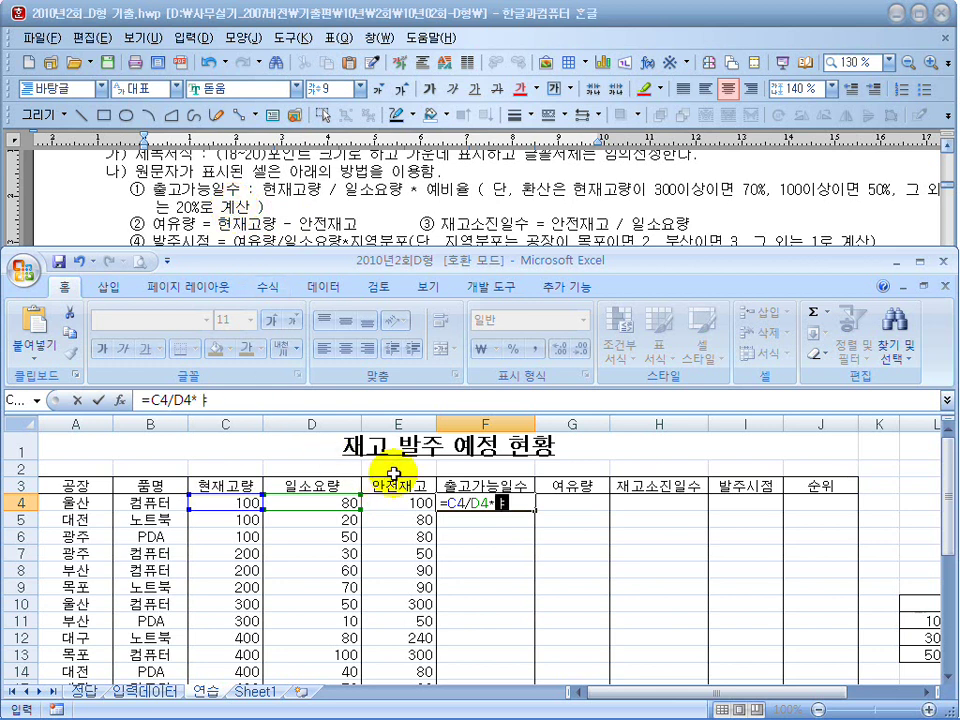
Step: Add an IF to the F4 formula that tests C4>=300 and gives 70% when true
key("BackSpace")
type("if(")
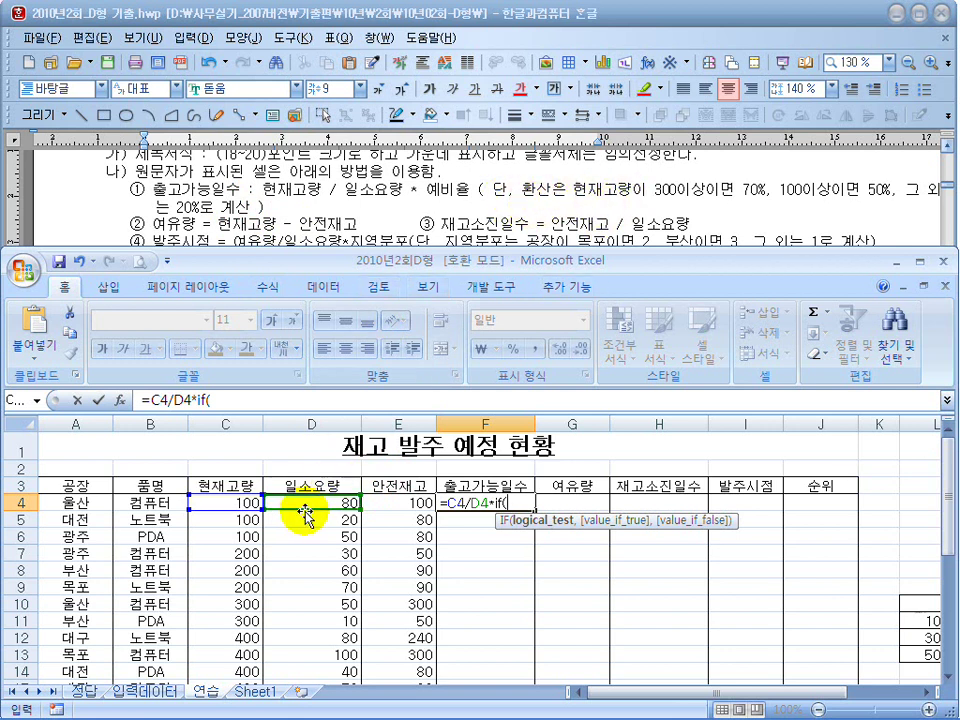
left_click(205, 505)
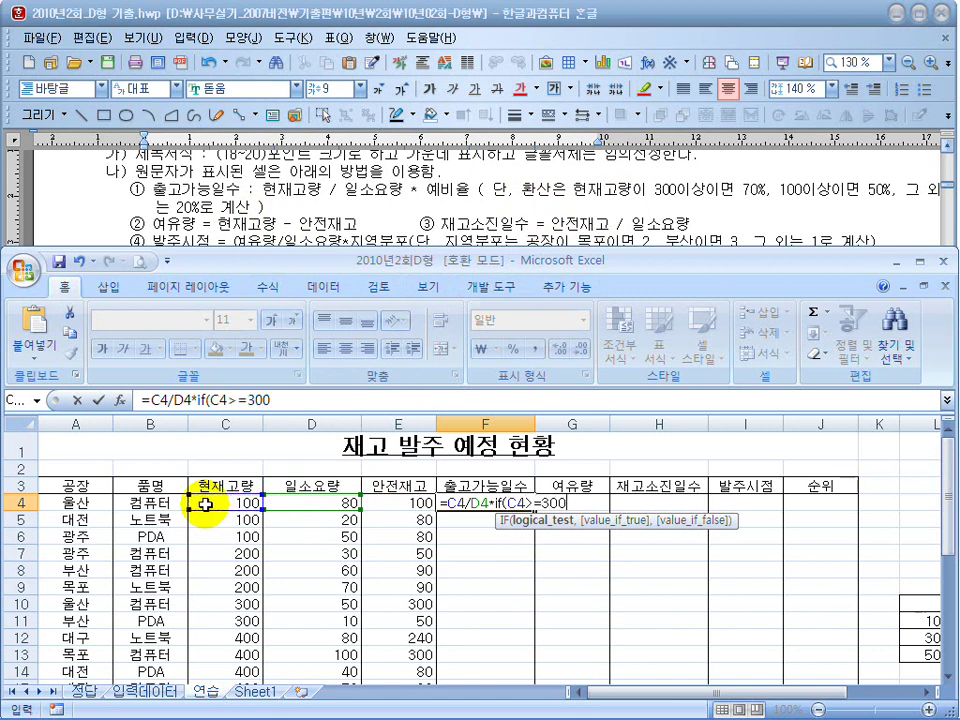
type(">=300,7)%")
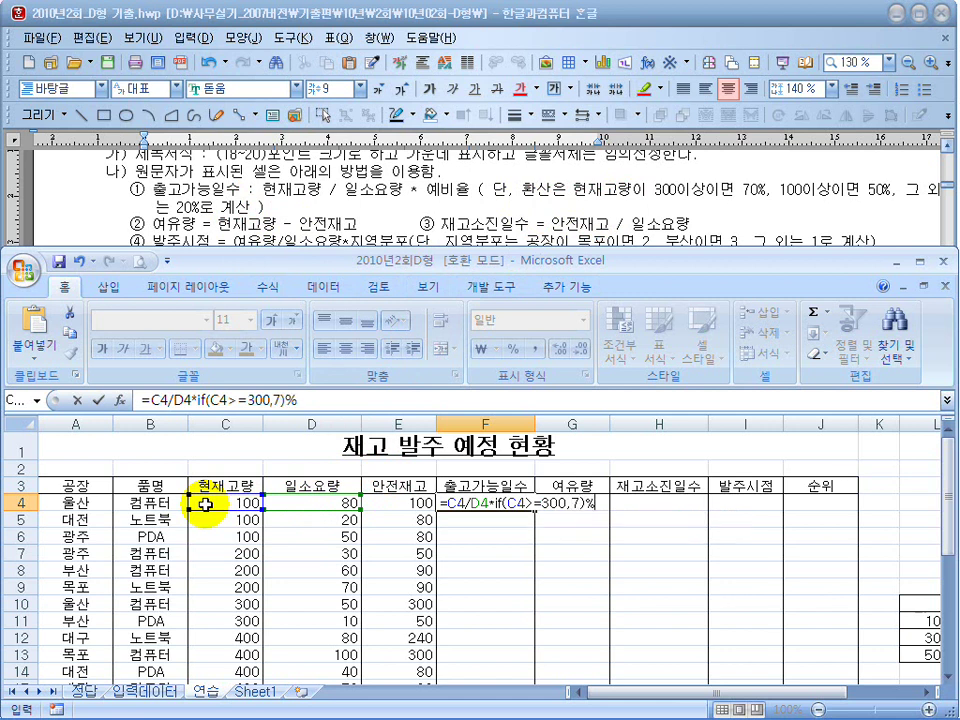
key("BackSpace")
key("BackSpace")
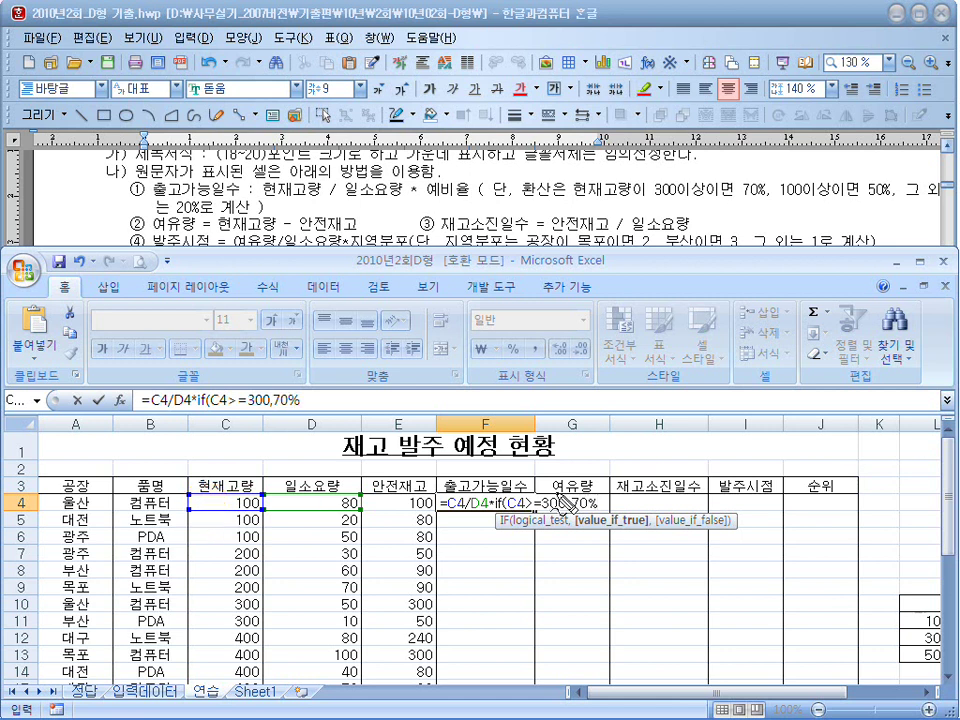
left_click_drag(603, 521, 610, 519)
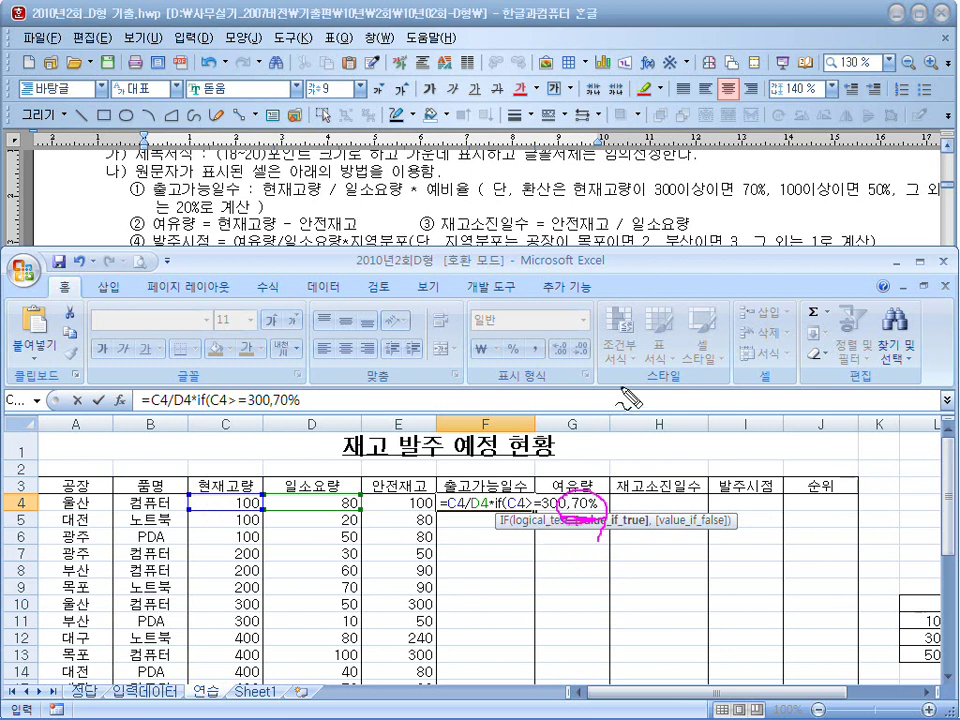
left_click_drag(452, 199, 719, 214)
mouse_move(399, 193)
left_mouse_down()
mouse_move(335, 206)
mouse_move(411, 208)
left_mouse_up()
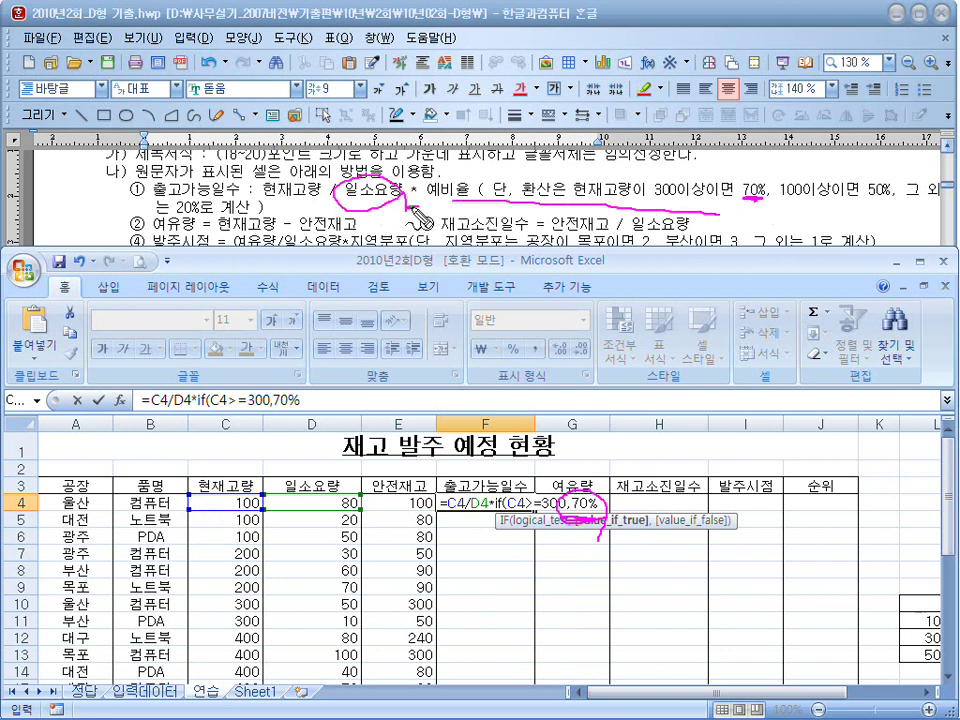
left_click_drag(766, 167, 786, 208)
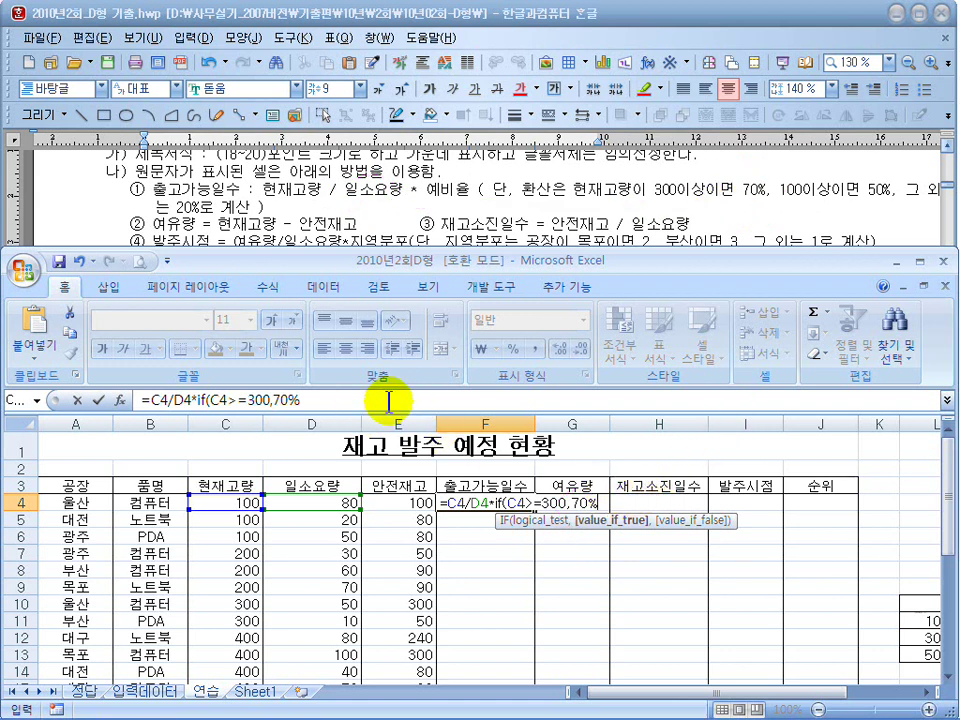
Step: Duplicate the IF(C4>=300,70%, segment as a nested IF in the false argument of the F4 formula
left_click(354, 397)
type(",")
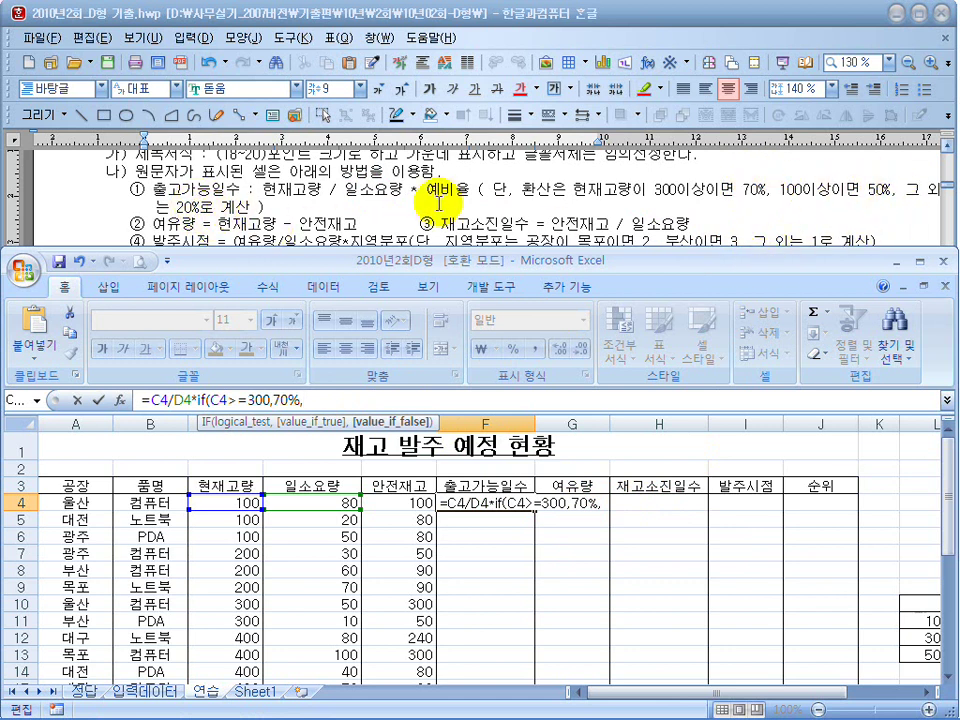
left_click(440, 240)
left_click(928, 370)
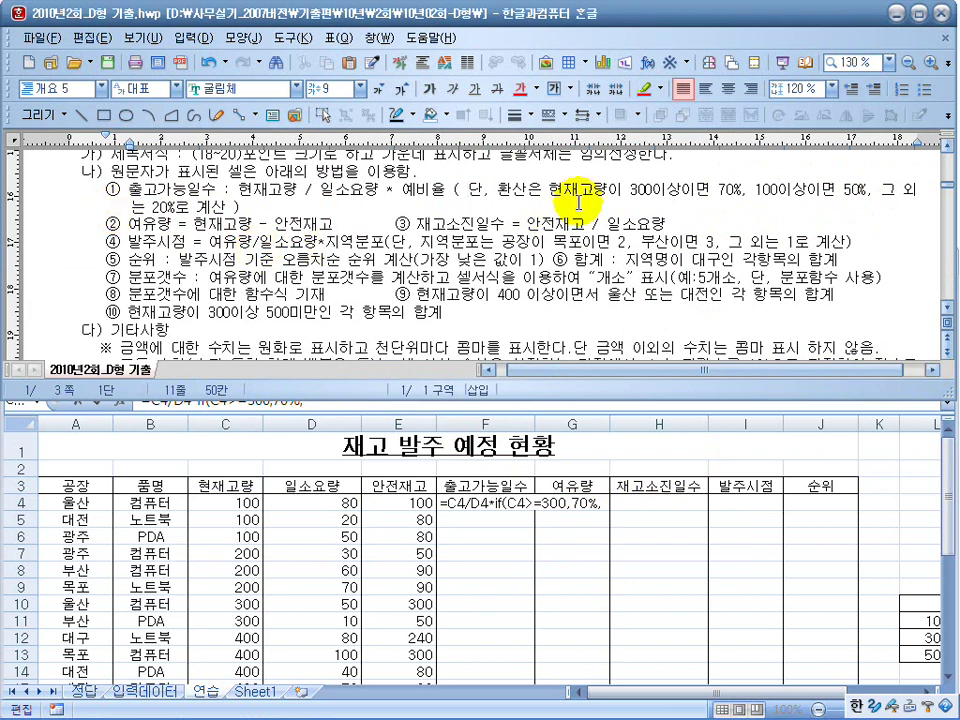
left_click(555, 502)
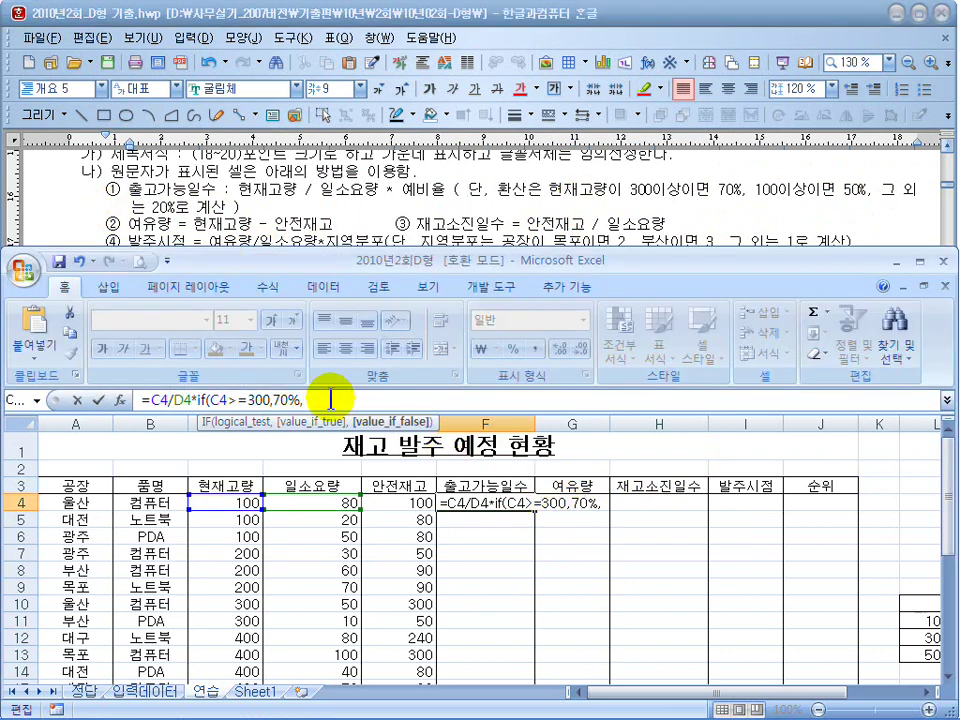
left_click_drag(327, 399, 203, 401)
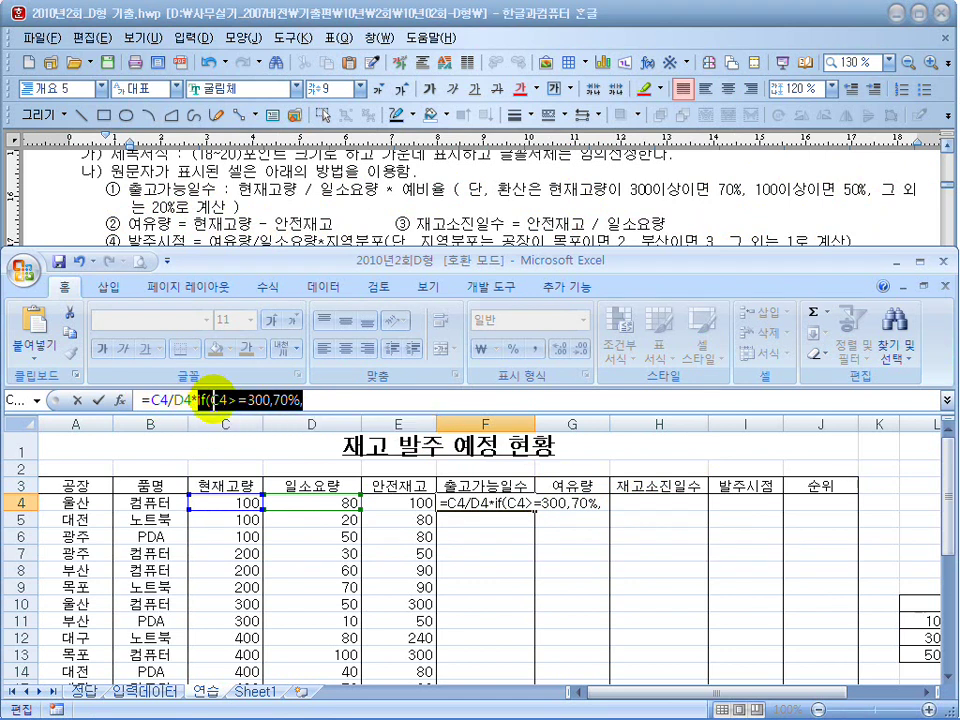
key("ctrl+c")
left_click(326, 399)
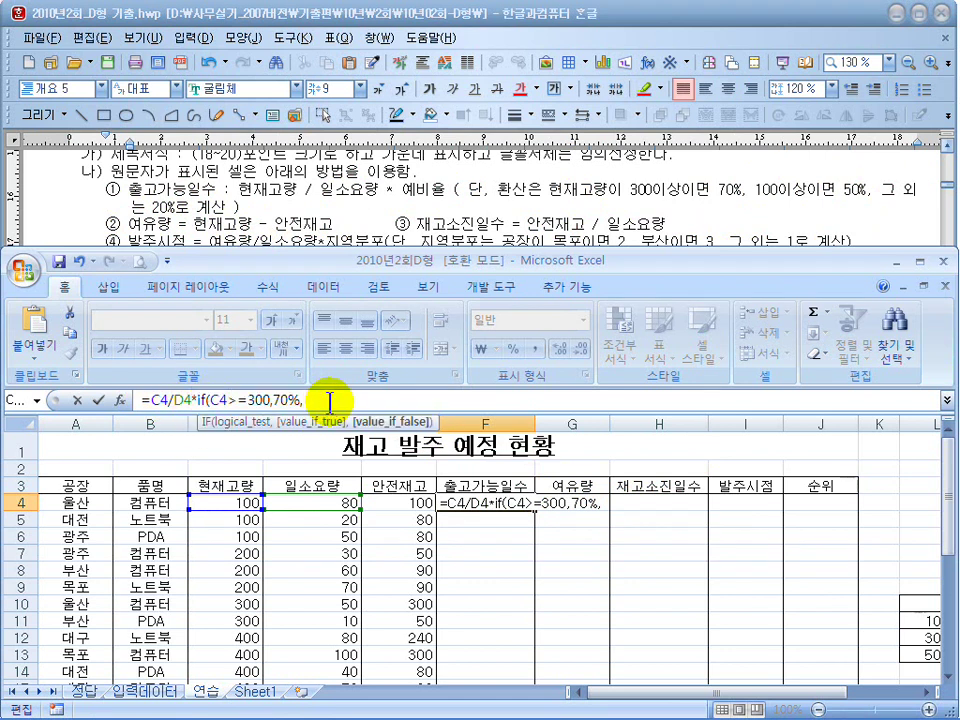
key("ctrl+v")
Step: Set the nested IF to C4>=100 with 50% and otherwise 20%, close both IFs, and enter the formula in F4
left_click(355, 397)
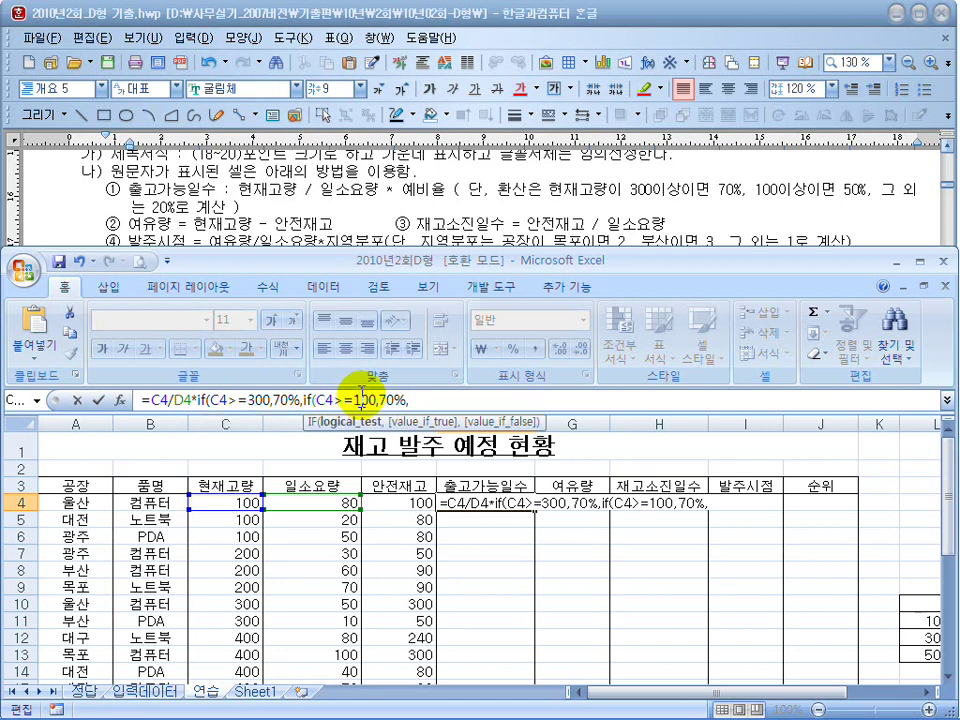
left_click_drag(355, 398, 390, 399)
type("5")
left_click(440, 399)
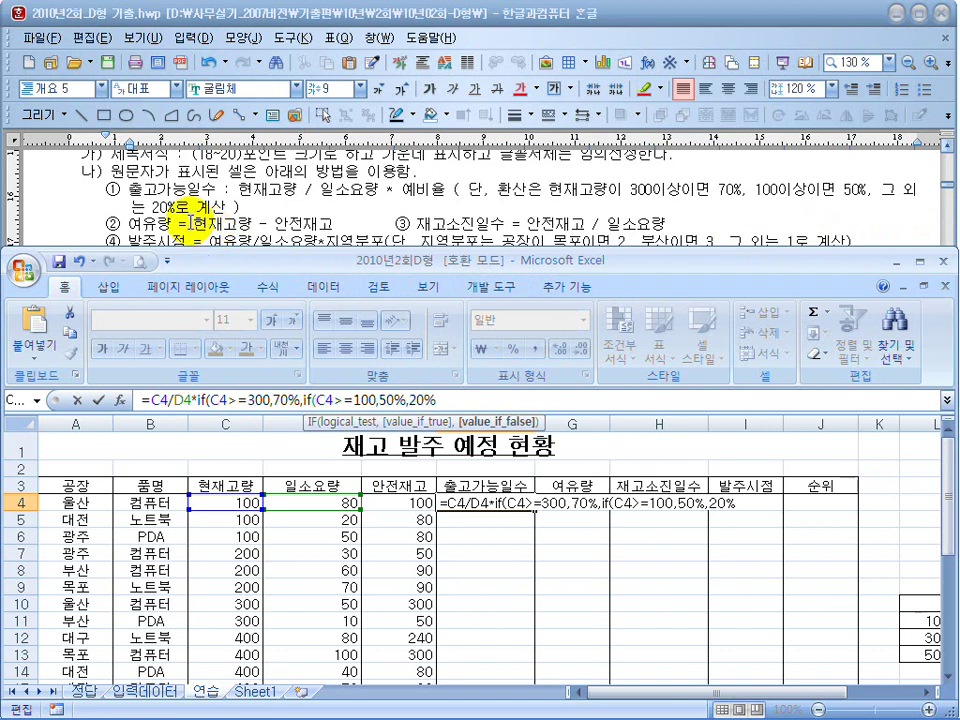
type(")")
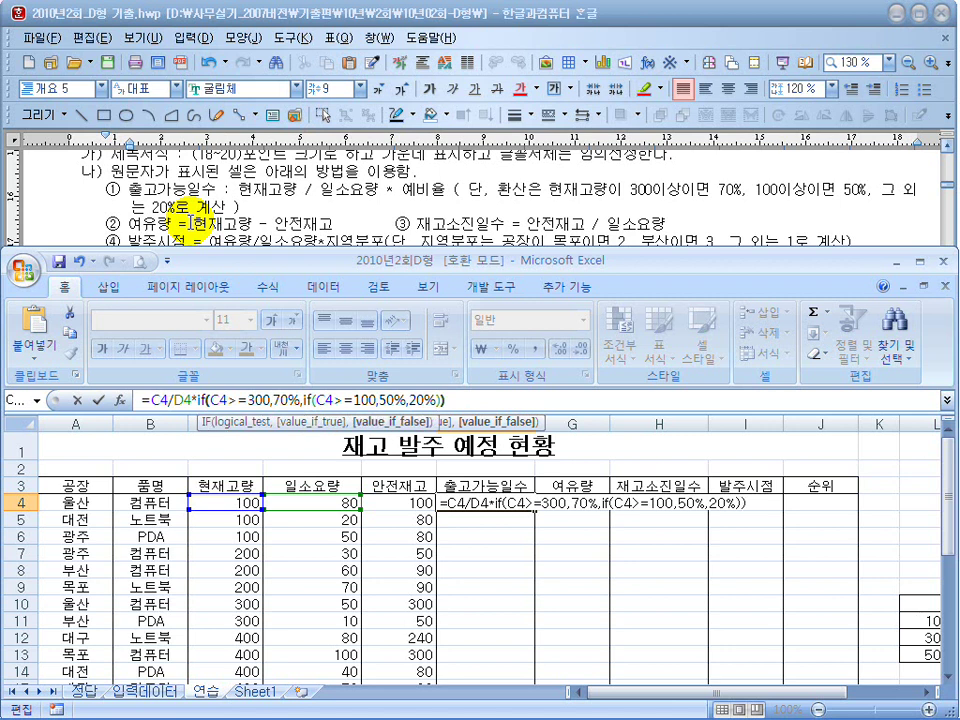
left_click_drag(443, 400, 182, 401)
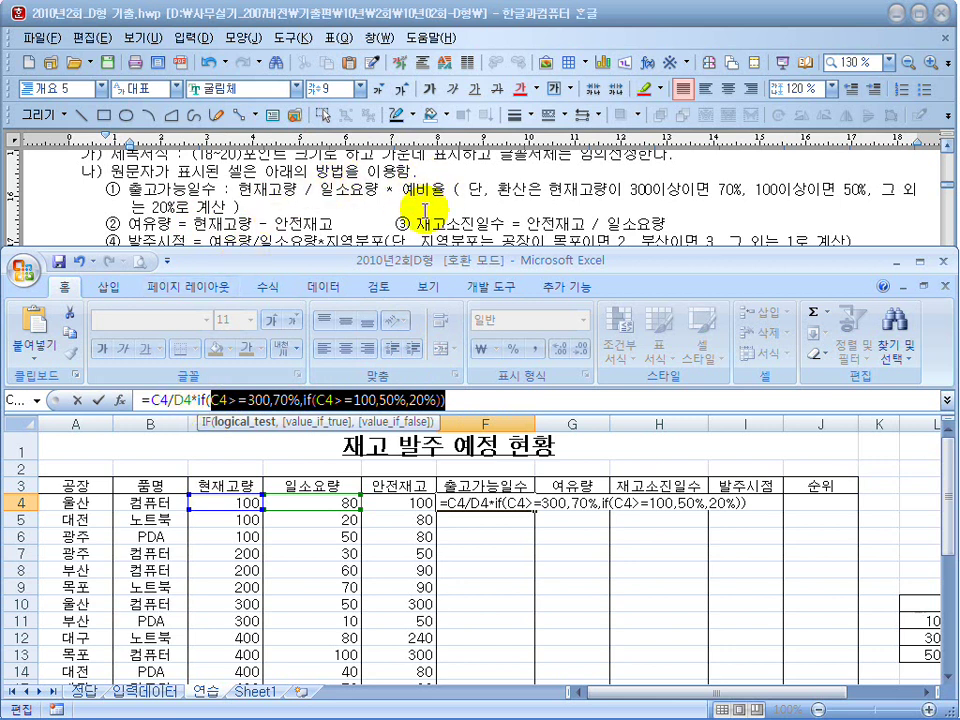
key("Return")
left_click(495, 503)
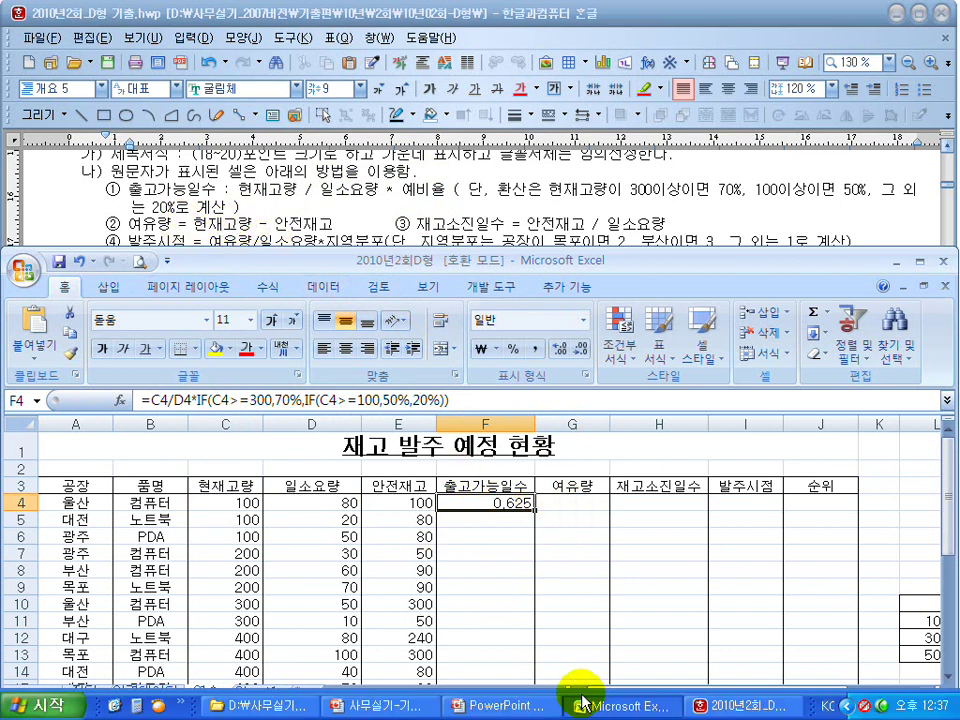
Step: Enter the 여유량 formula in G4 as C4 minus E4 and check it against its source cells
left_click(578, 697)
left_click(525, 702)
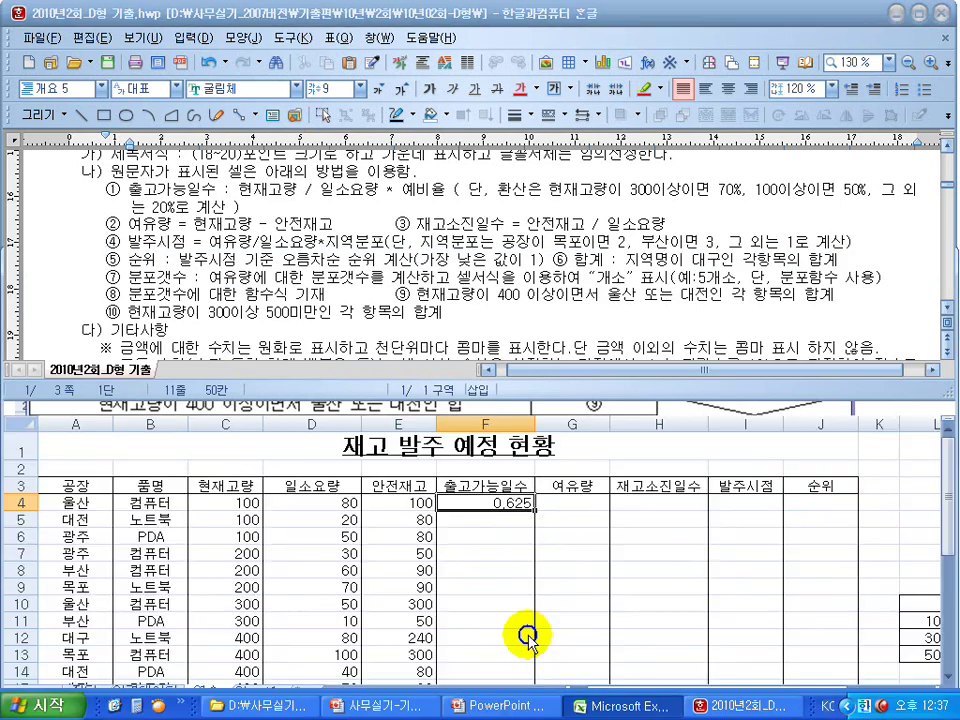
left_click(552, 501)
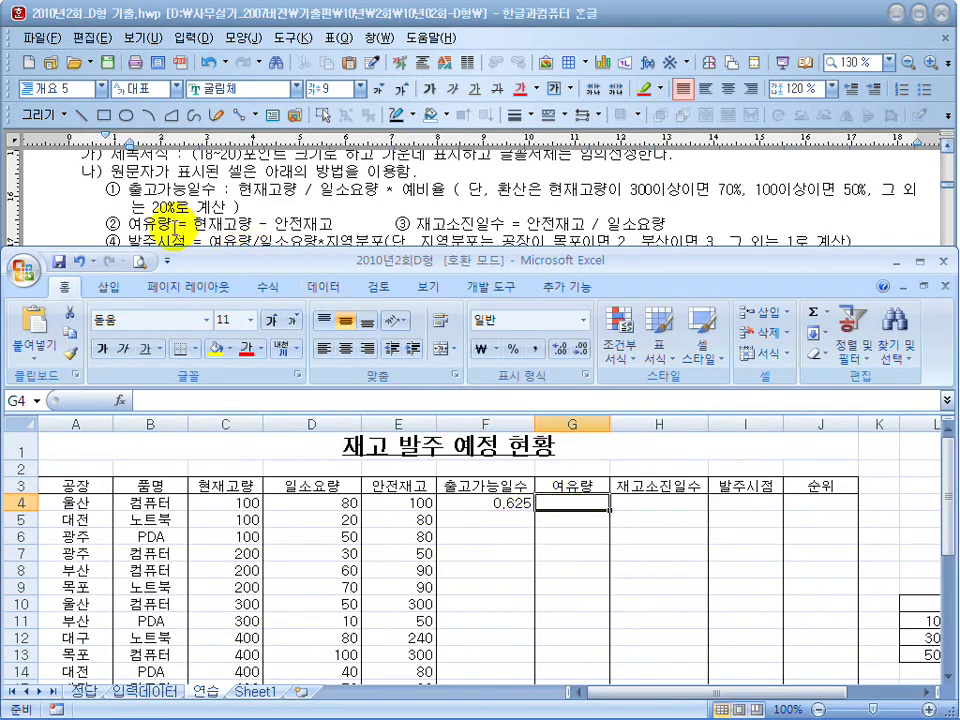
type("=")
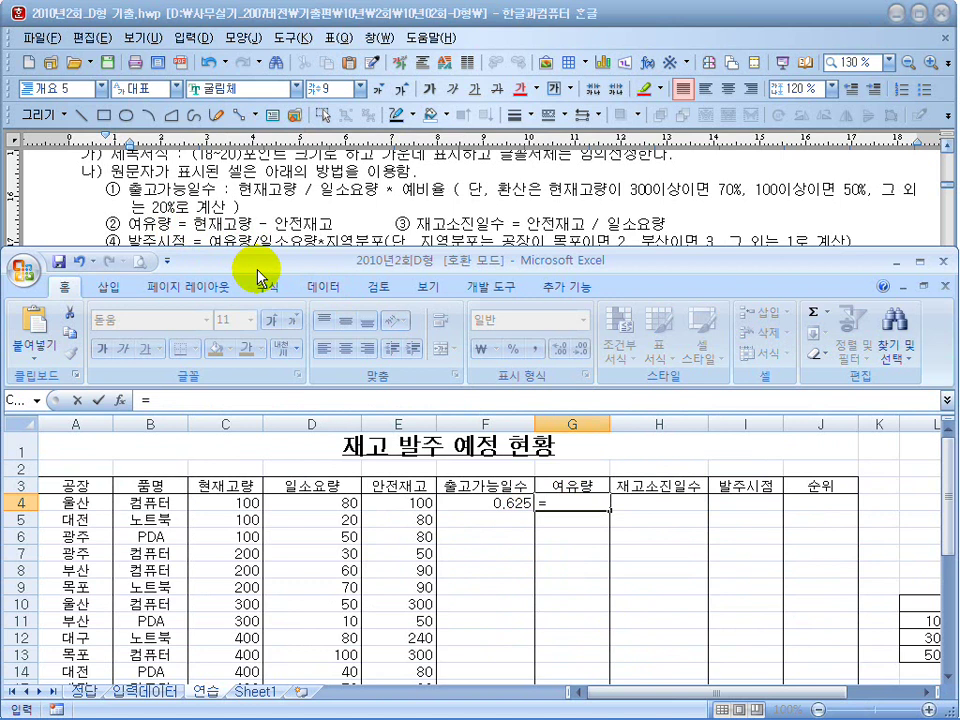
left_click(235, 500)
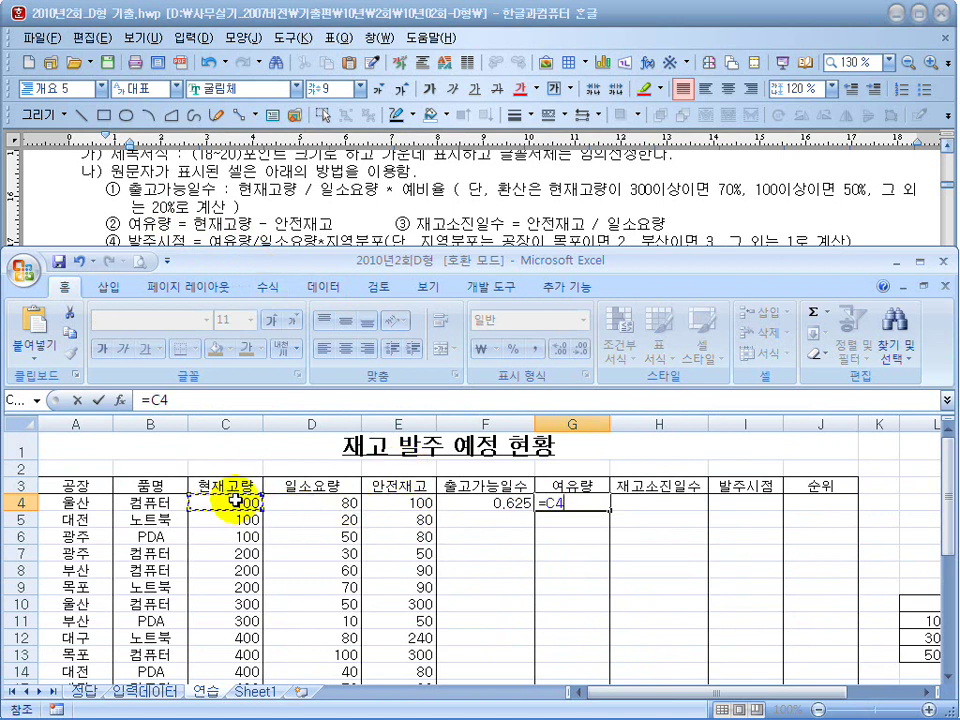
type("-")
left_click(413, 503)
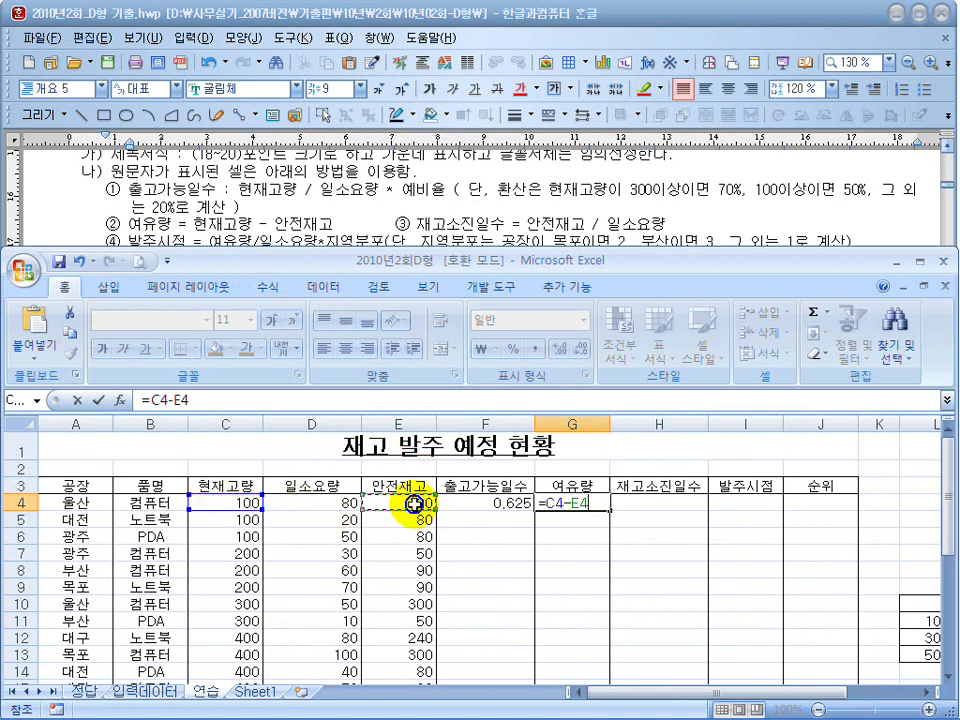
key("Return")
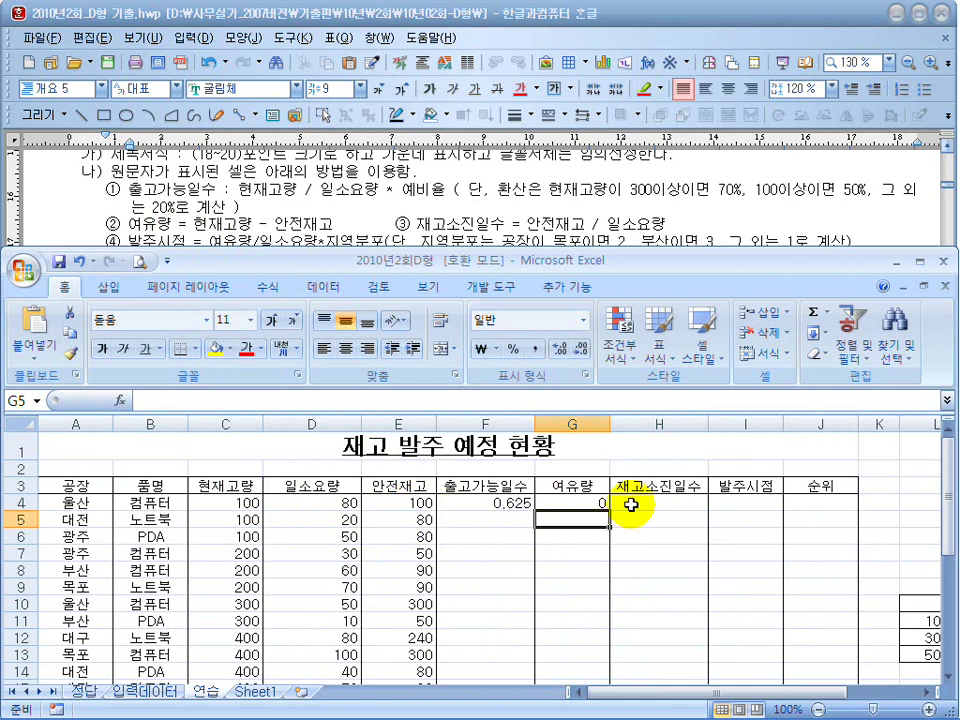
left_click(580, 504)
left_click(240, 505)
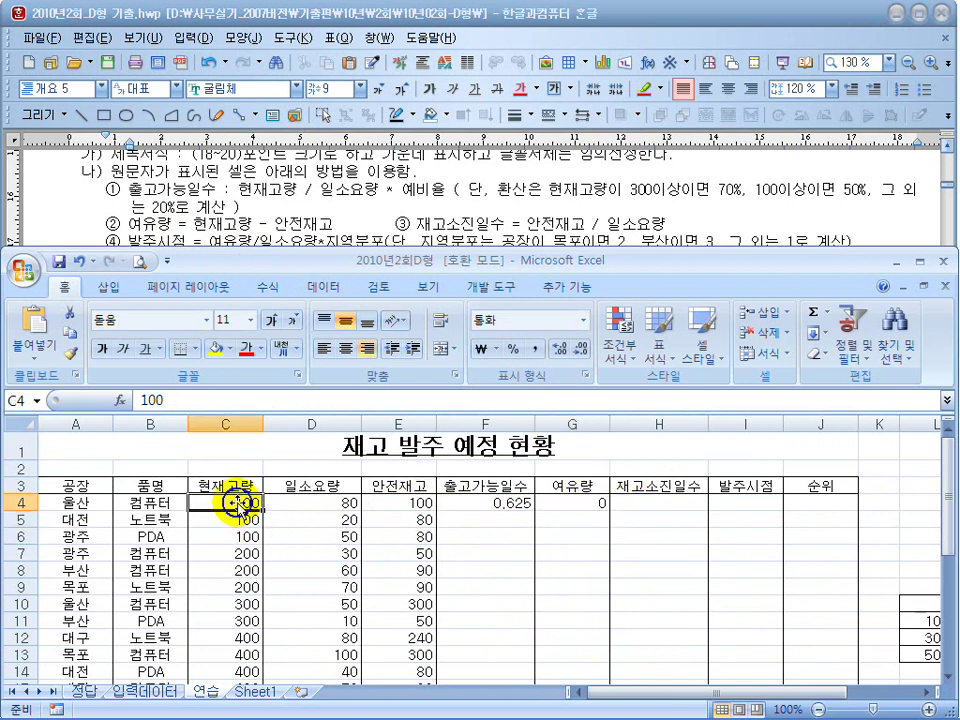
left_click(416, 504)
left_click(572, 504)
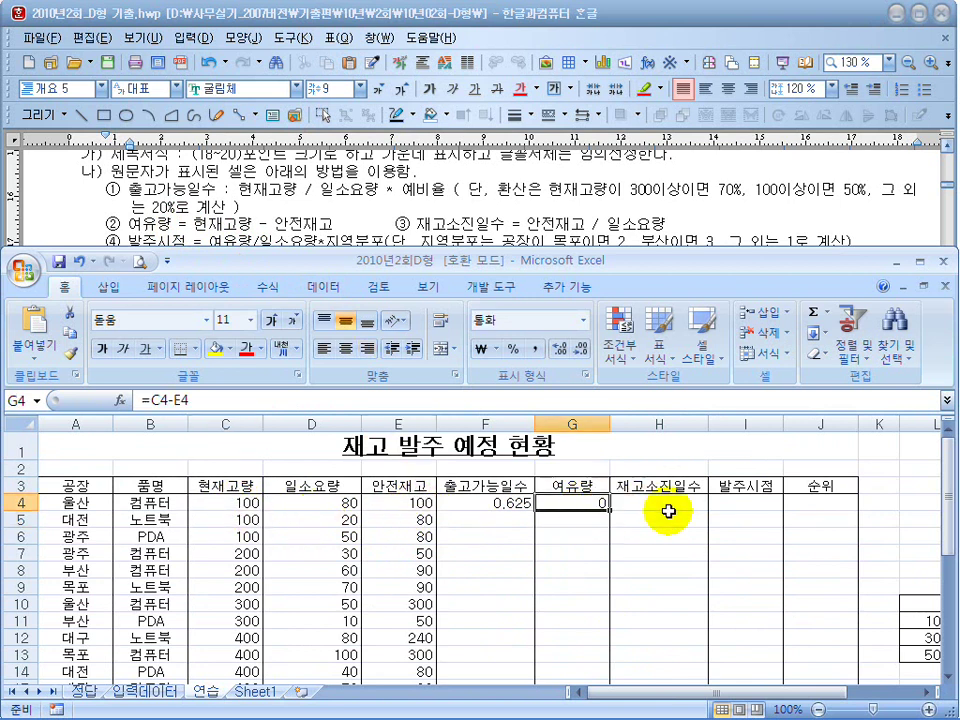
Step: Enter the 재고소진일수 formula in H4 as E4 divided by D4
left_click(668, 511)
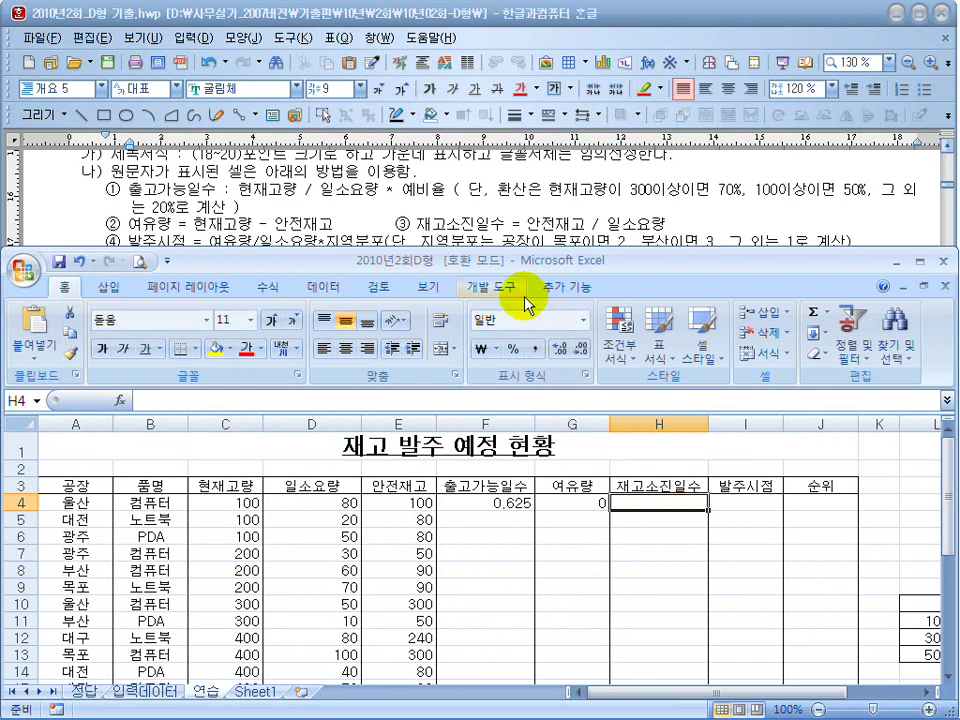
type("=")
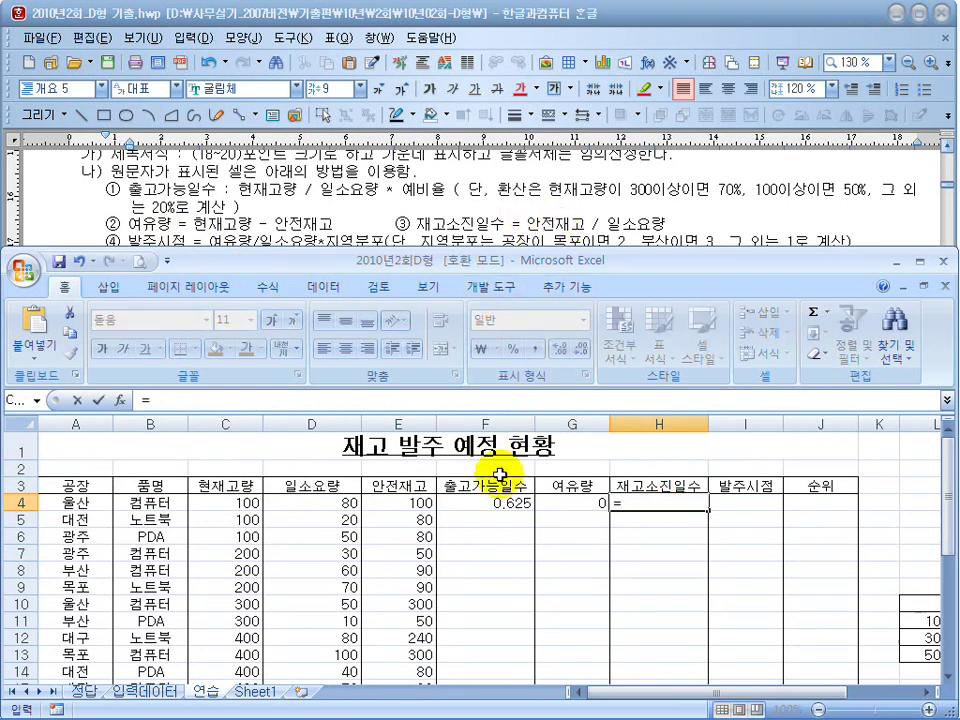
left_click(400, 505)
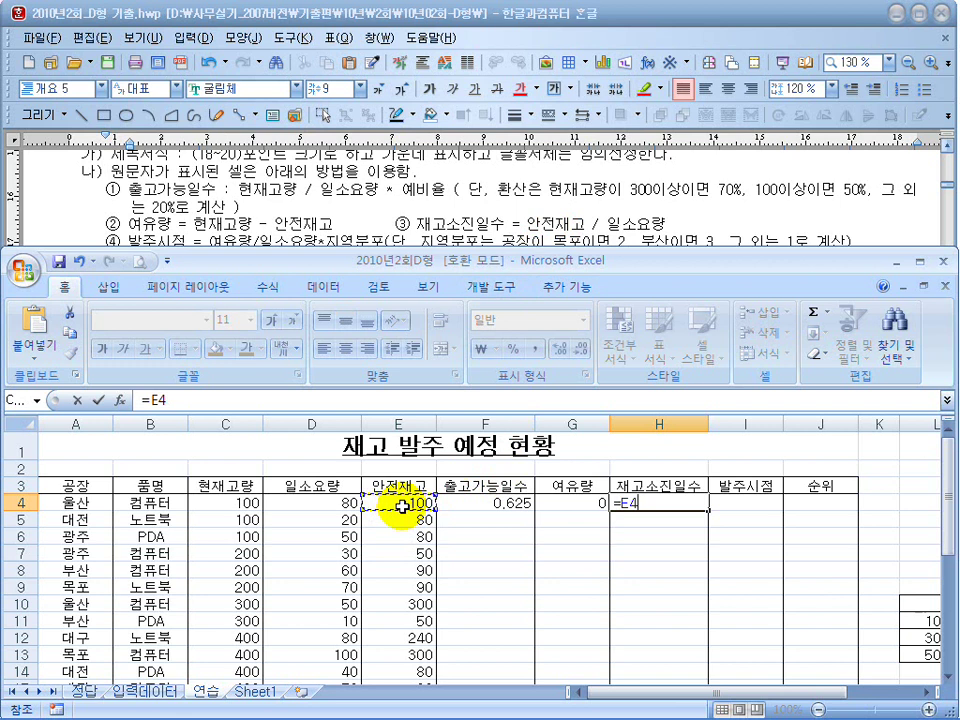
type("/")
left_click(300, 502)
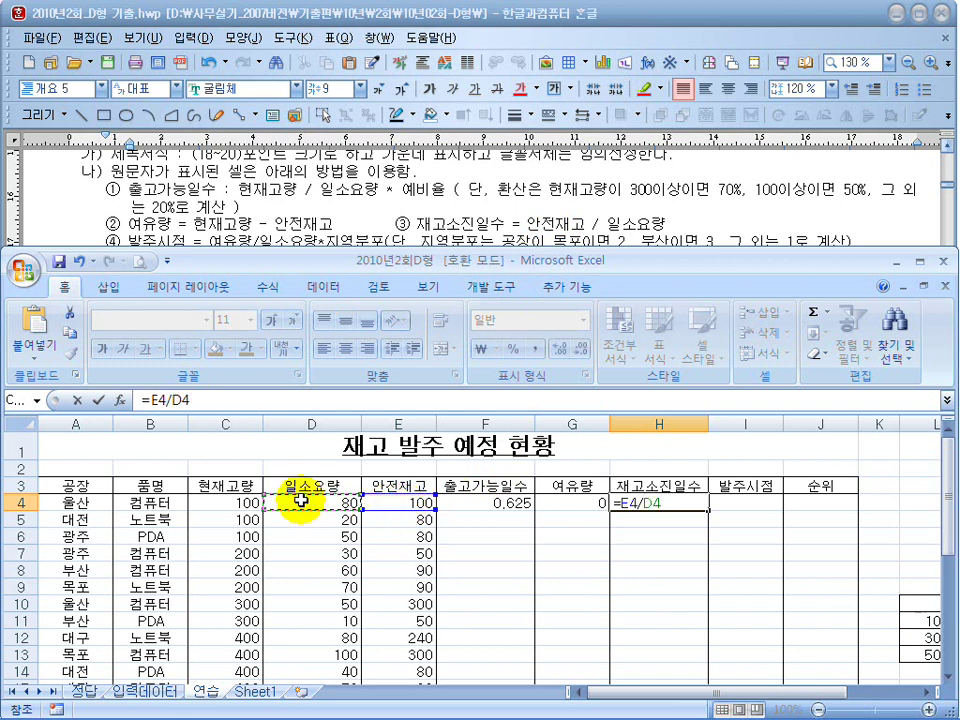
key("Return")
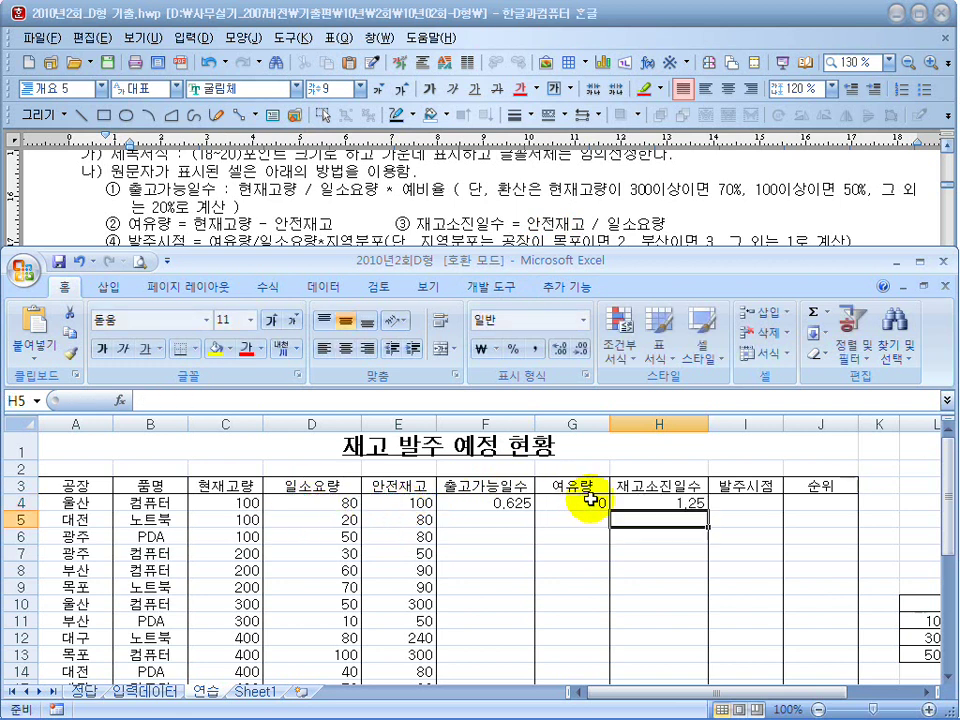
left_click(690, 505)
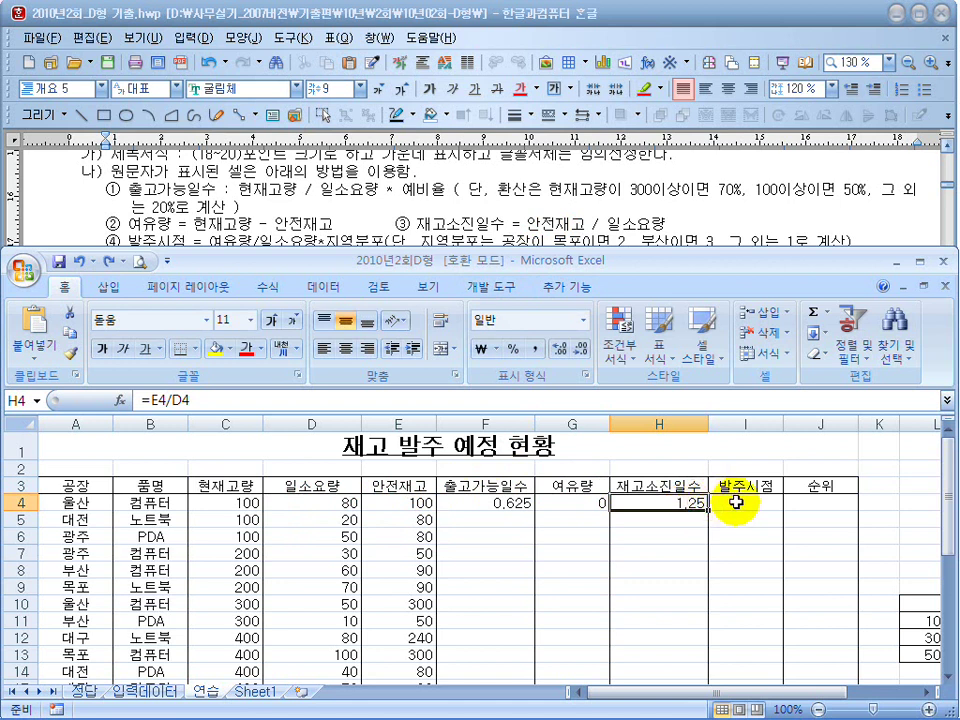
Step: Consult the 발주시점 rule in the task document and begin the I4 formula with G4 divided by D4, followed by a multiplication sign
left_click(745, 503)
left_click(500, 215)
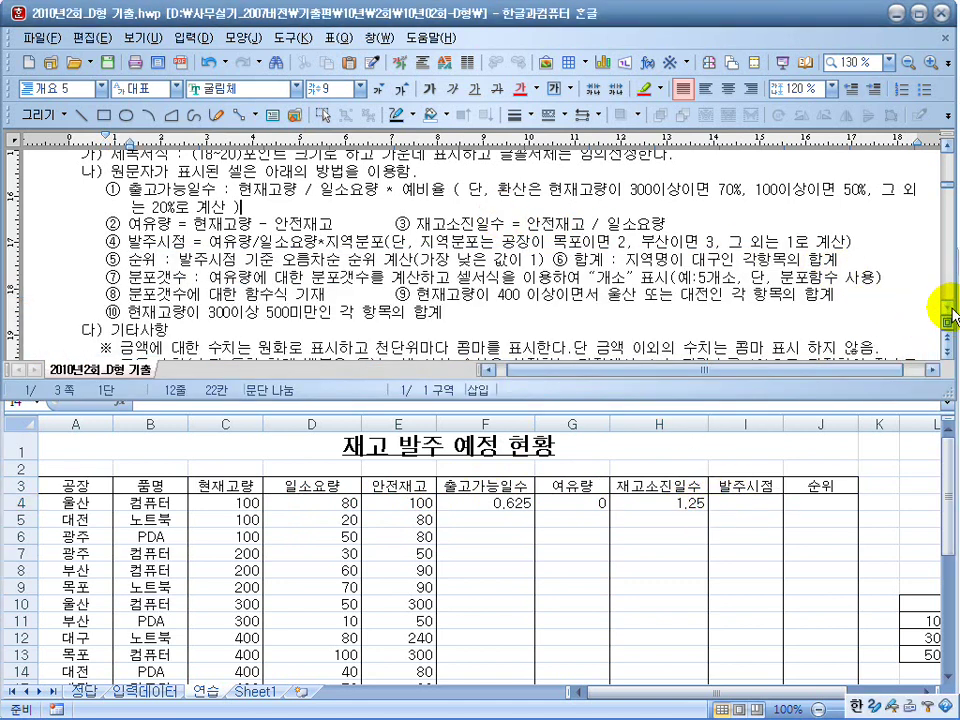
scroll(945, 310, "down", 2)
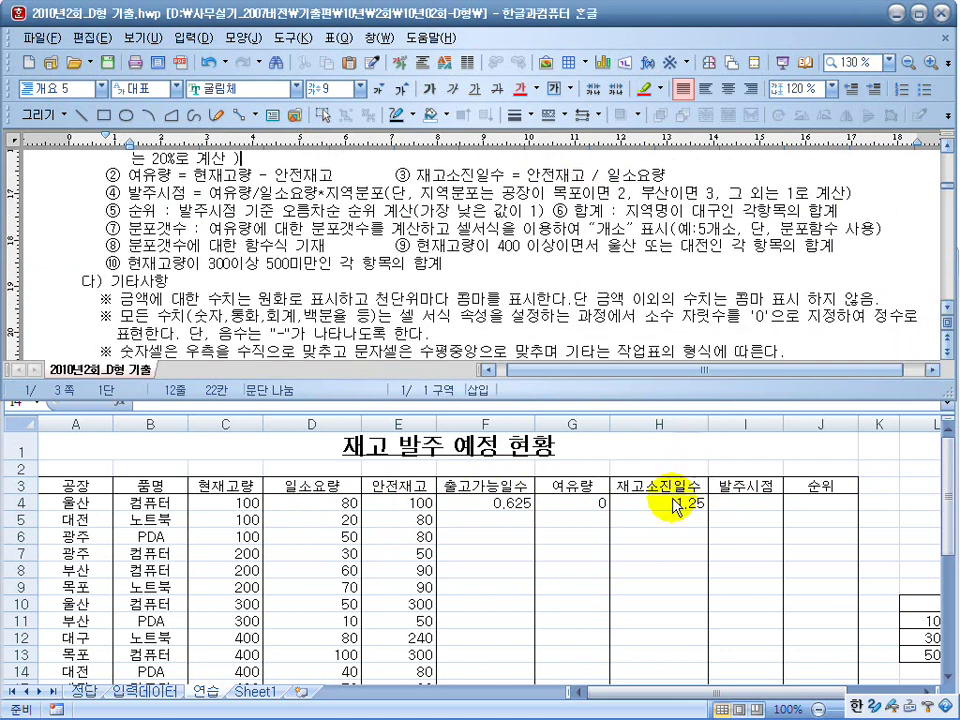
left_click(743, 497)
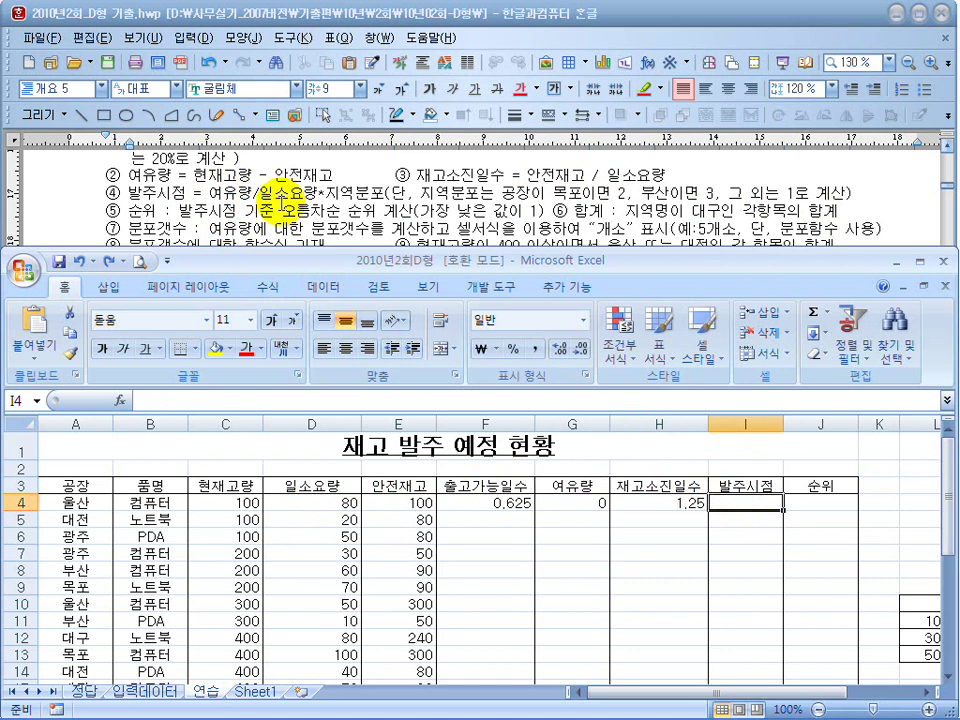
type("=")
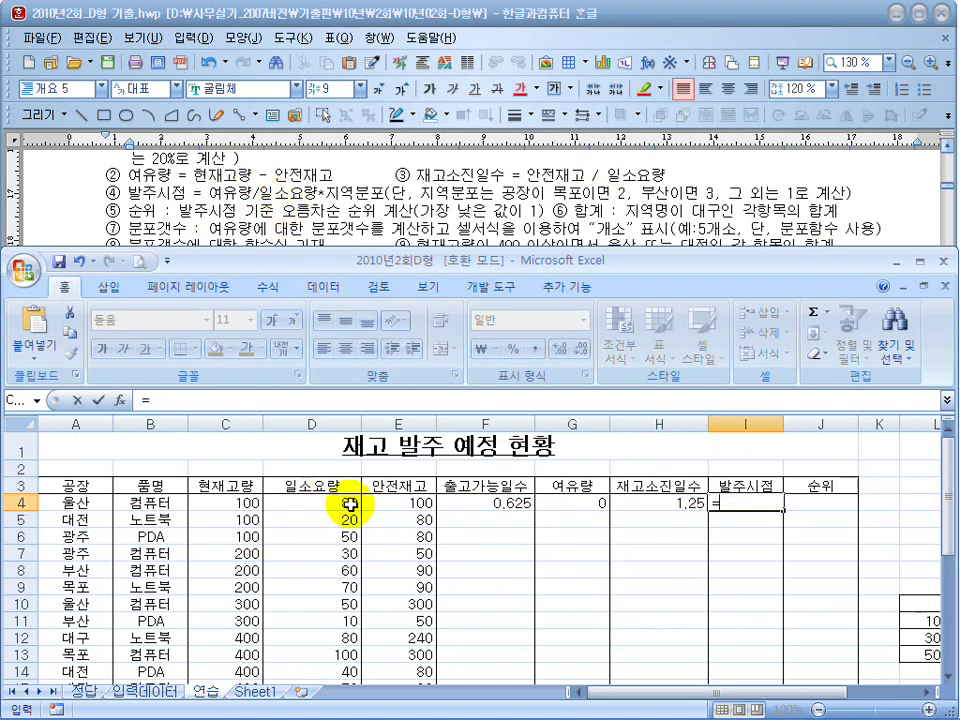
left_click(566, 502)
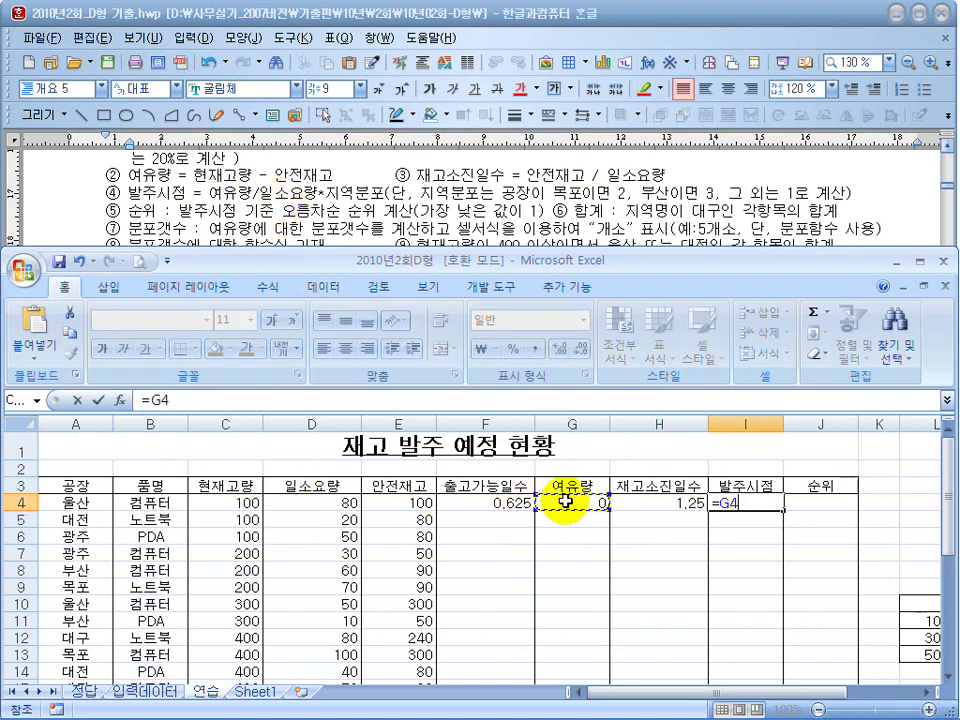
type("/")
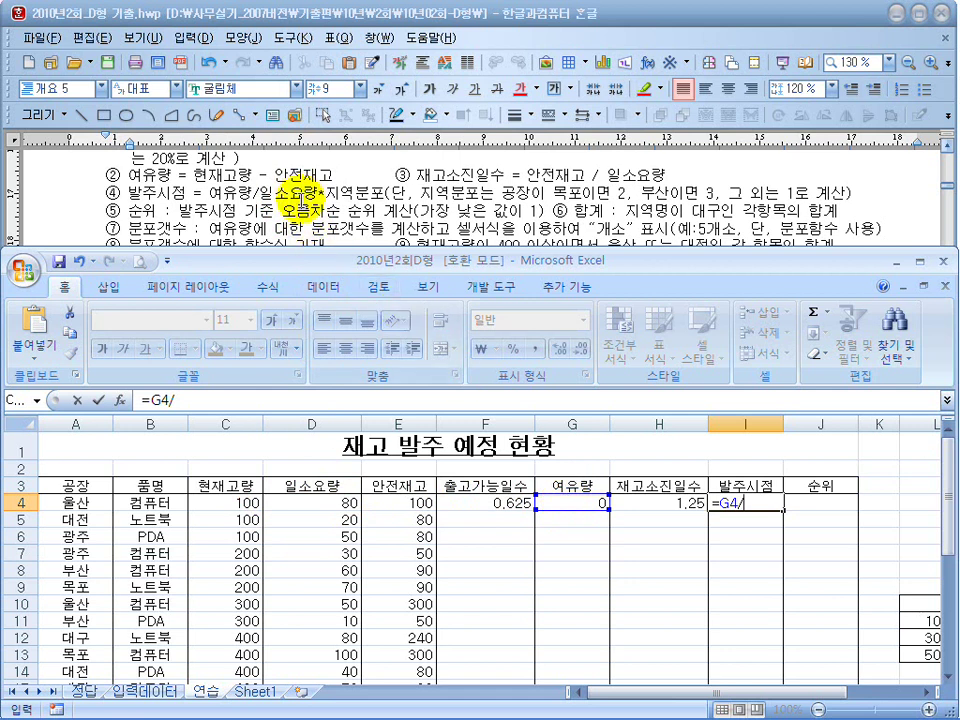
left_click(315, 501)
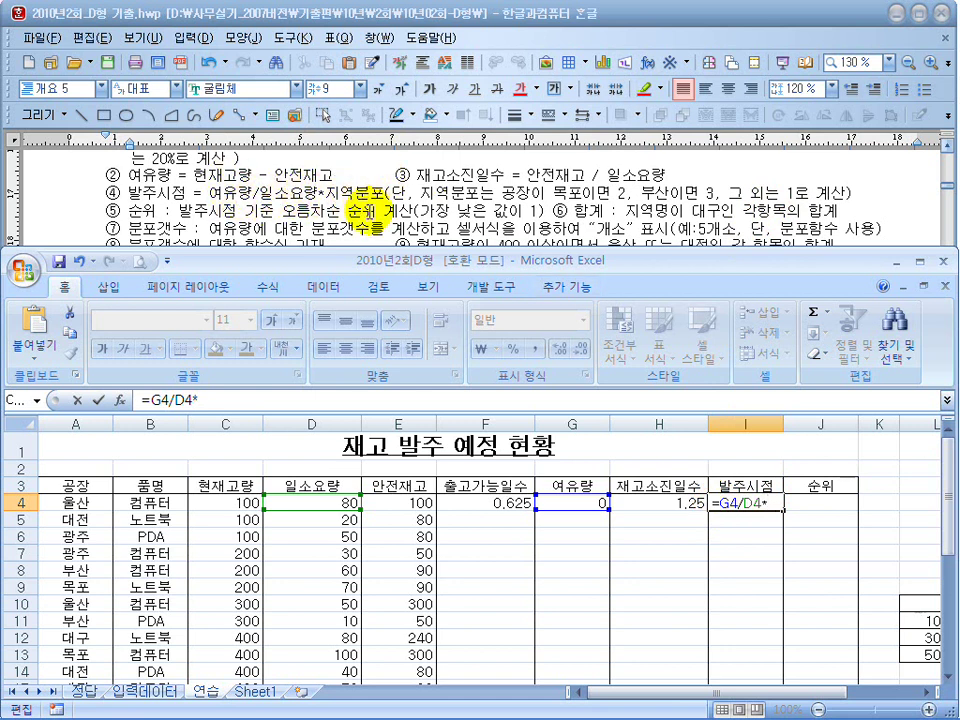
Step: Add an IF to the I4 formula that tests A4="목포" and gives 2 when true
type("if(")
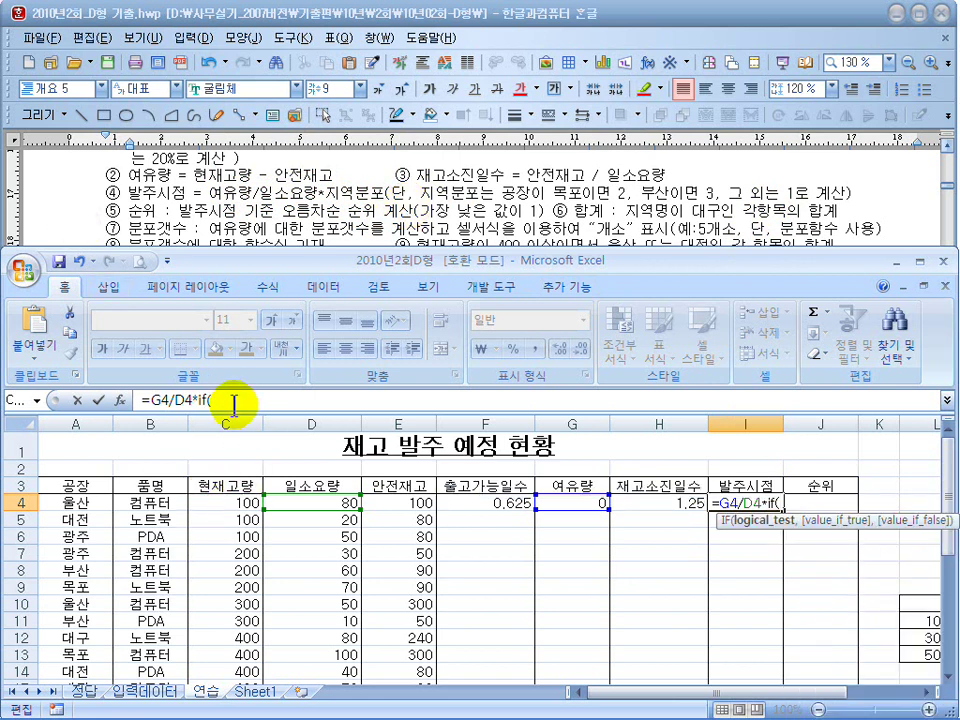
left_click(87, 497)
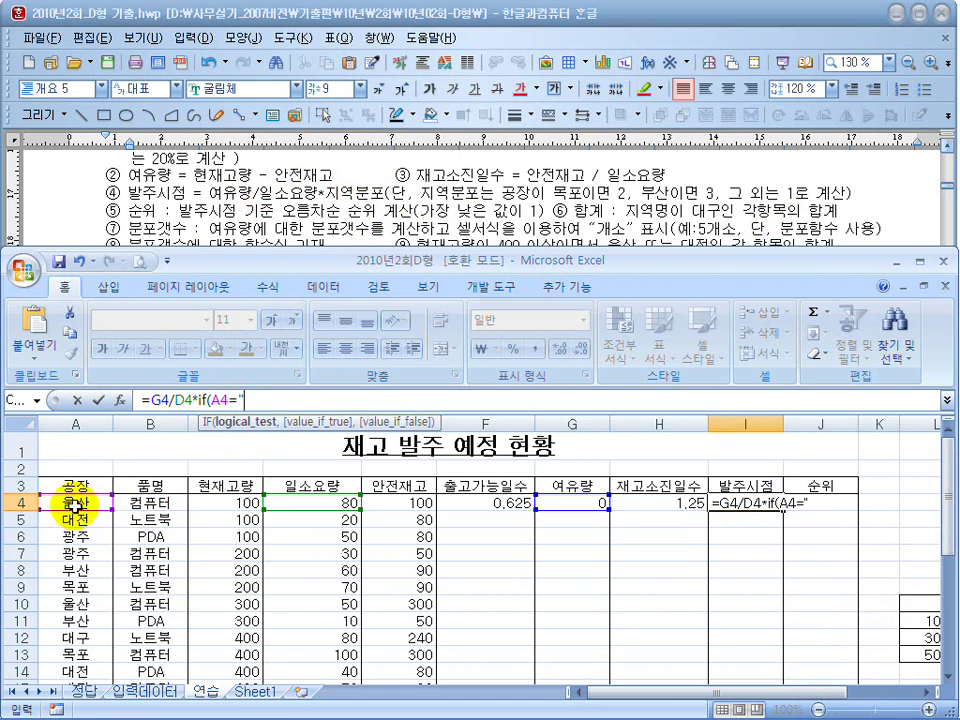
type("=\"목포\",2,")
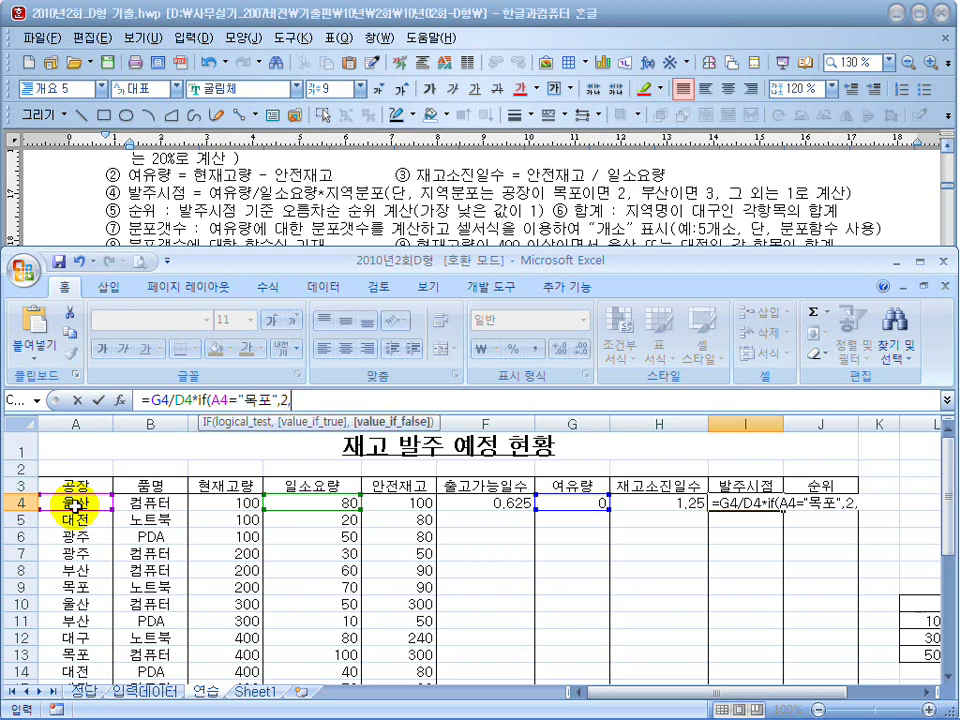
Step: Duplicate the IF segment as a nested IF testing A4="부산" with 3 and otherwise 1, close both IFs, and enter the I4 formula
left_click_drag(300, 400, 199, 401)
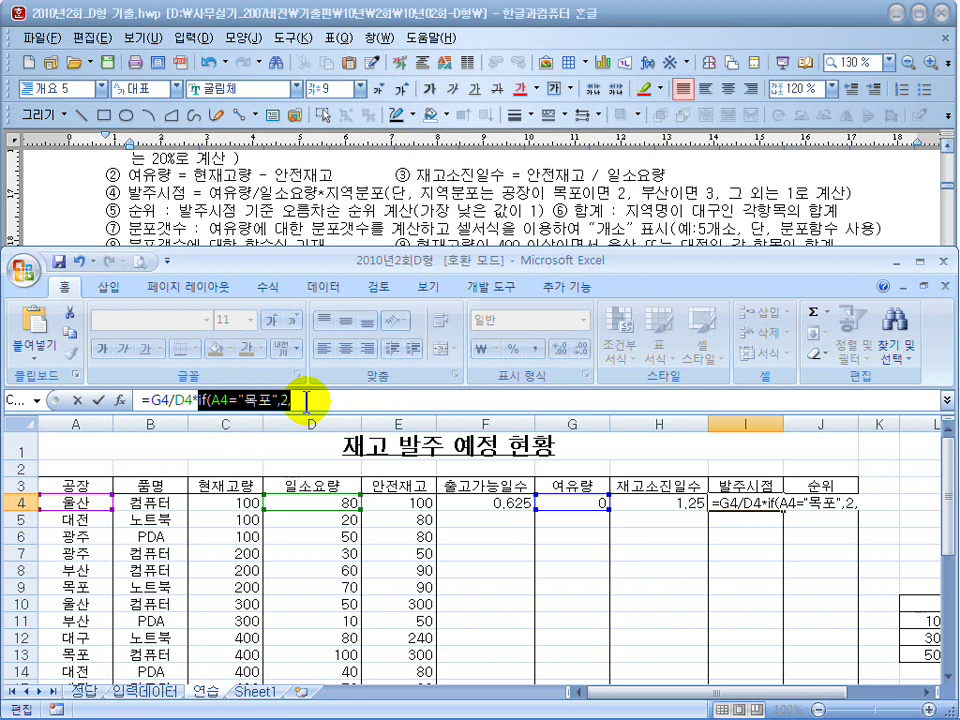
key("ctrl+c")
left_click(377, 402)
key("ctrl+v")
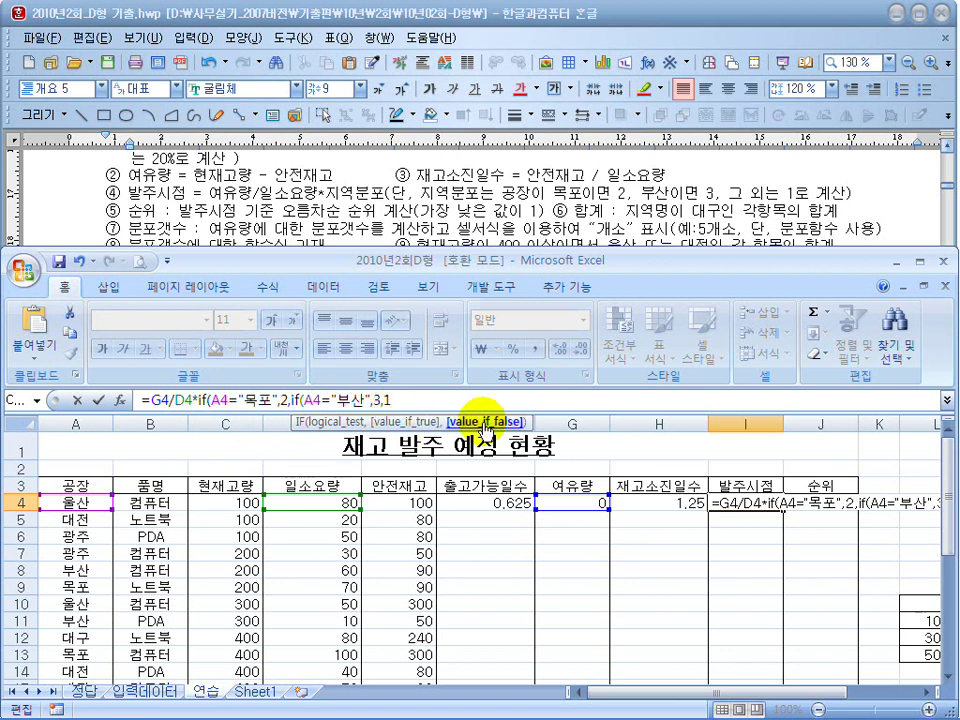
type(")")
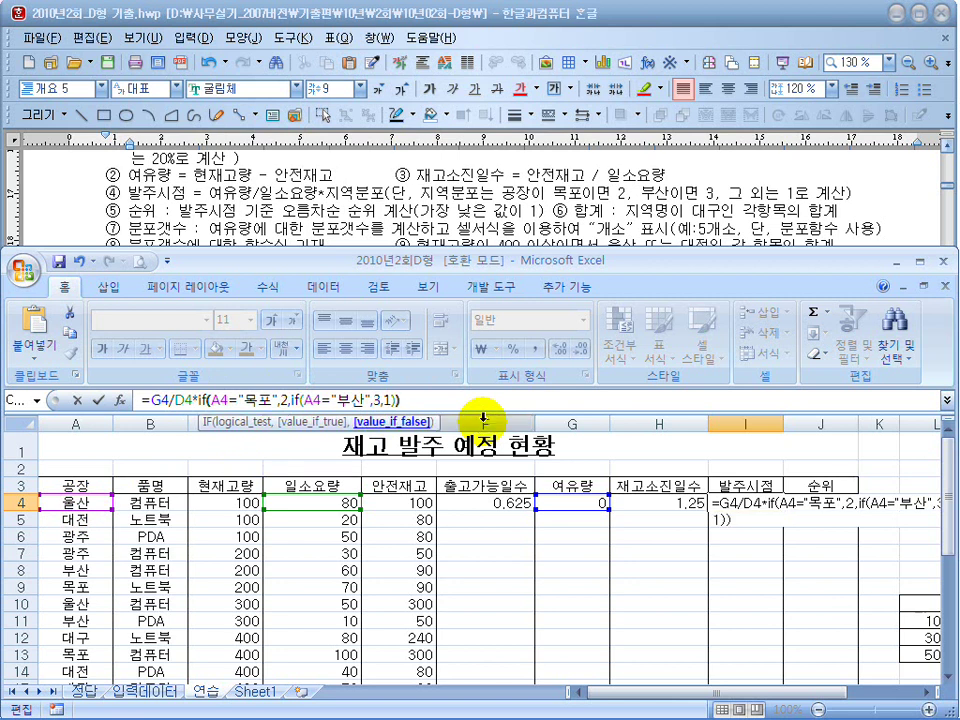
key("Return")
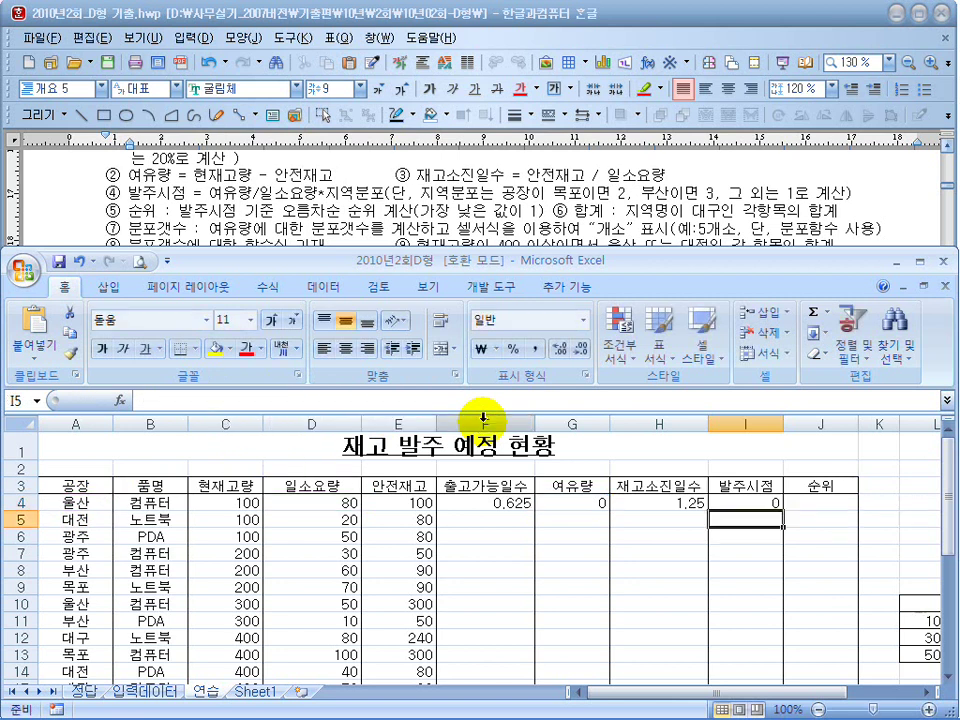
left_click(762, 502)
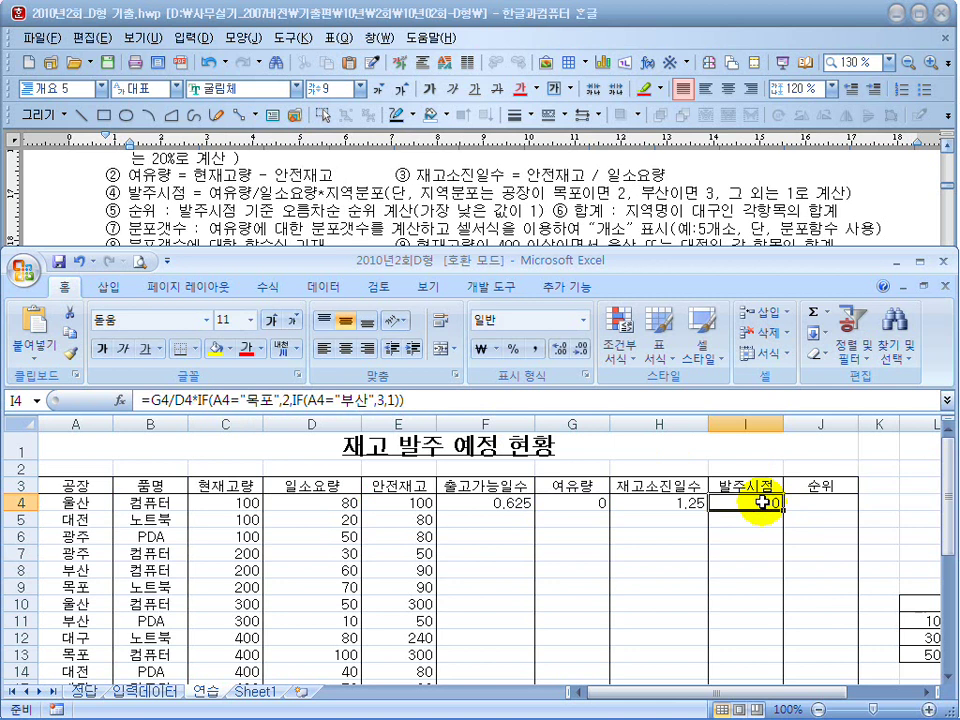
Step: Consult the 순위 rule in the task document and begin the J4 formula as RANK with I4 as its number
left_click(812, 502)
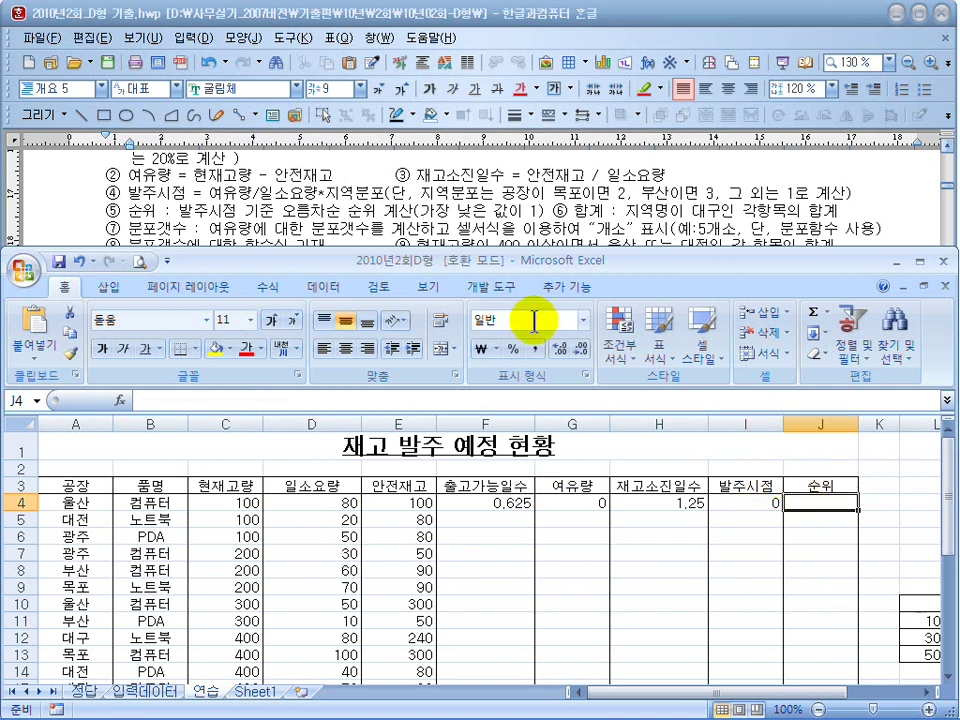
left_click(407, 207)
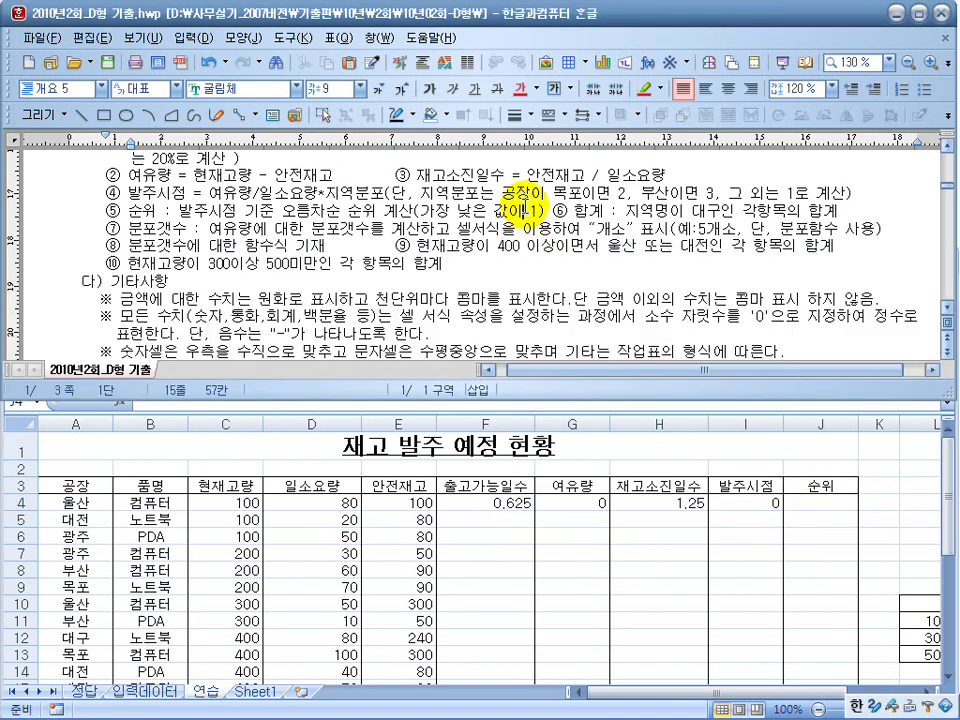
left_click_drag(178, 210, 523, 213)
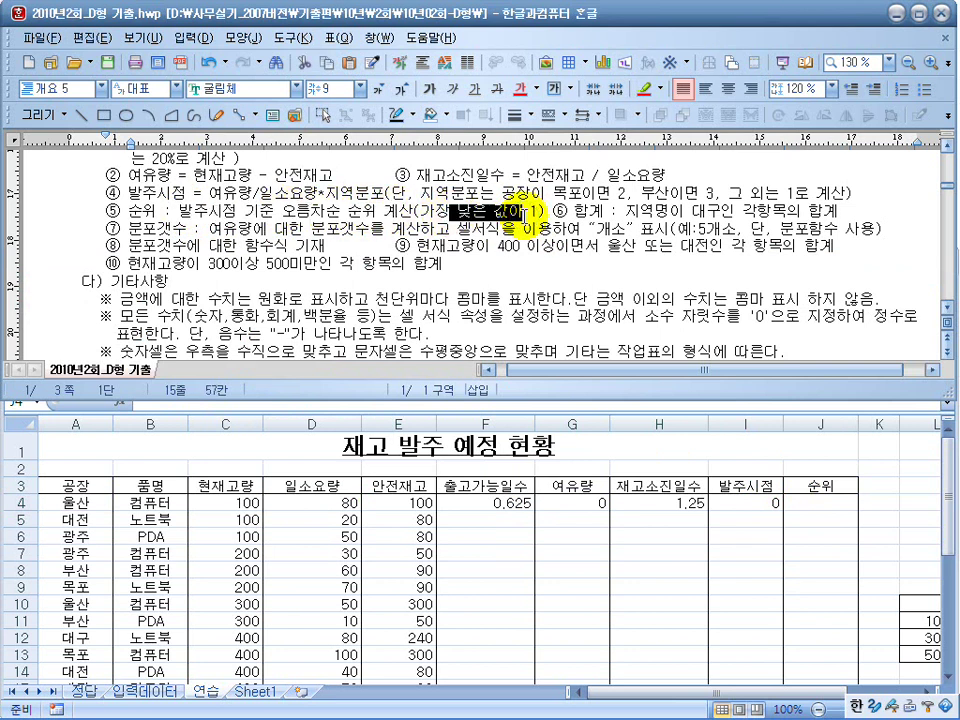
left_click(820, 506)
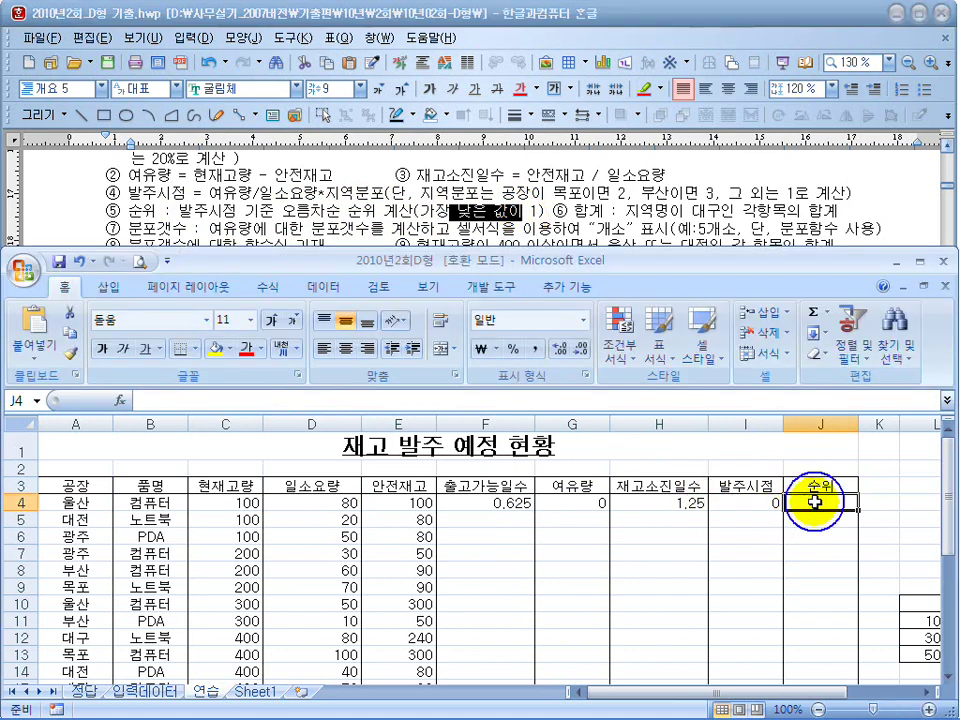
type("=ㄱ무ㅏ")
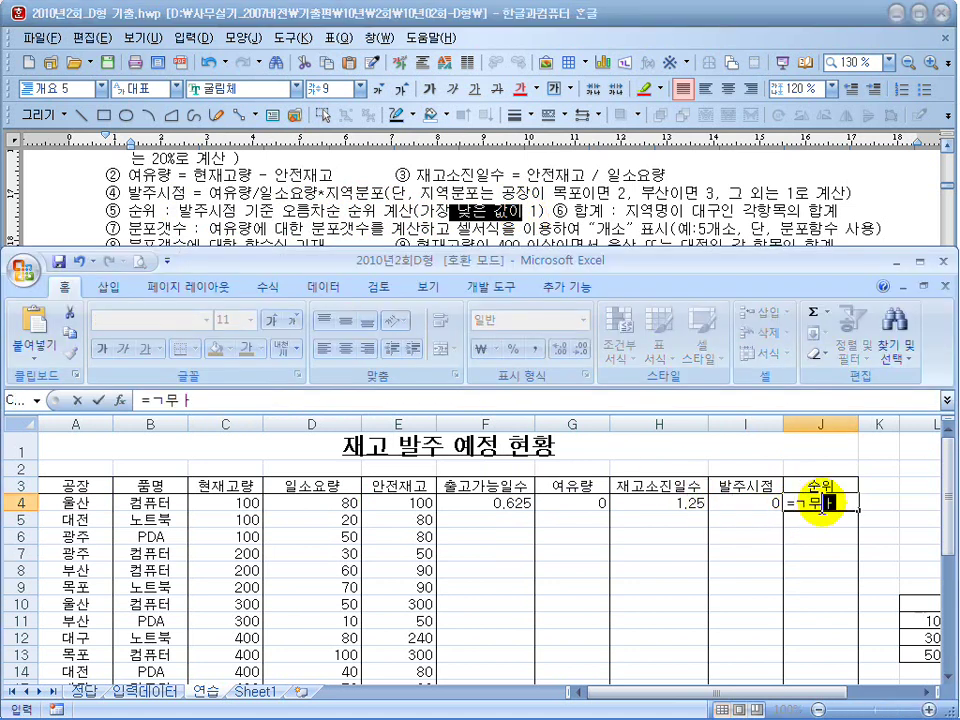
type("(")
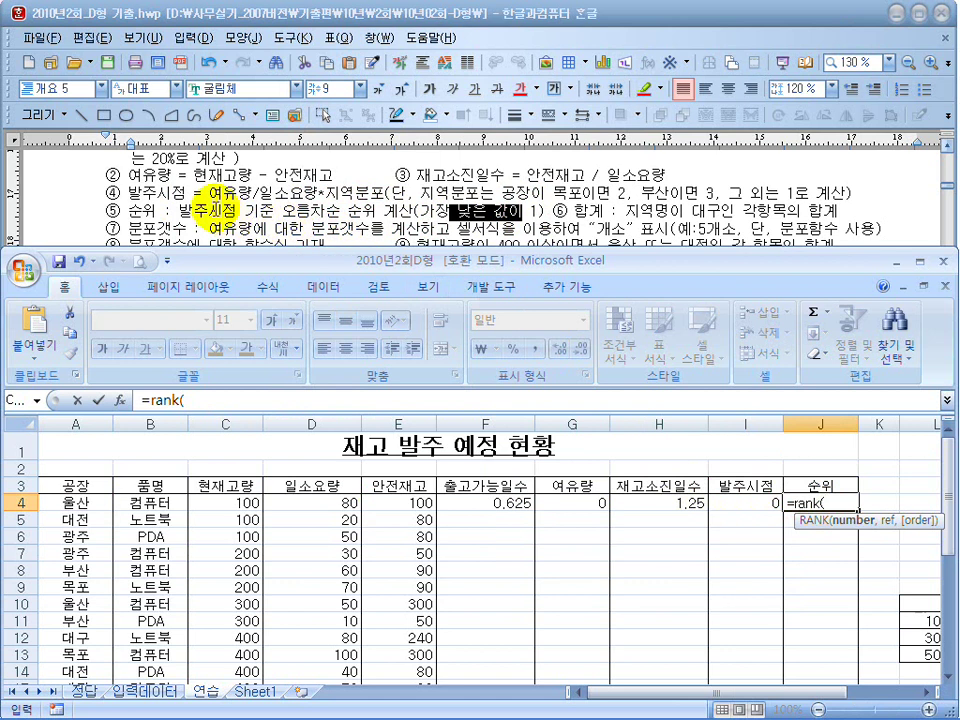
left_click(752, 503)
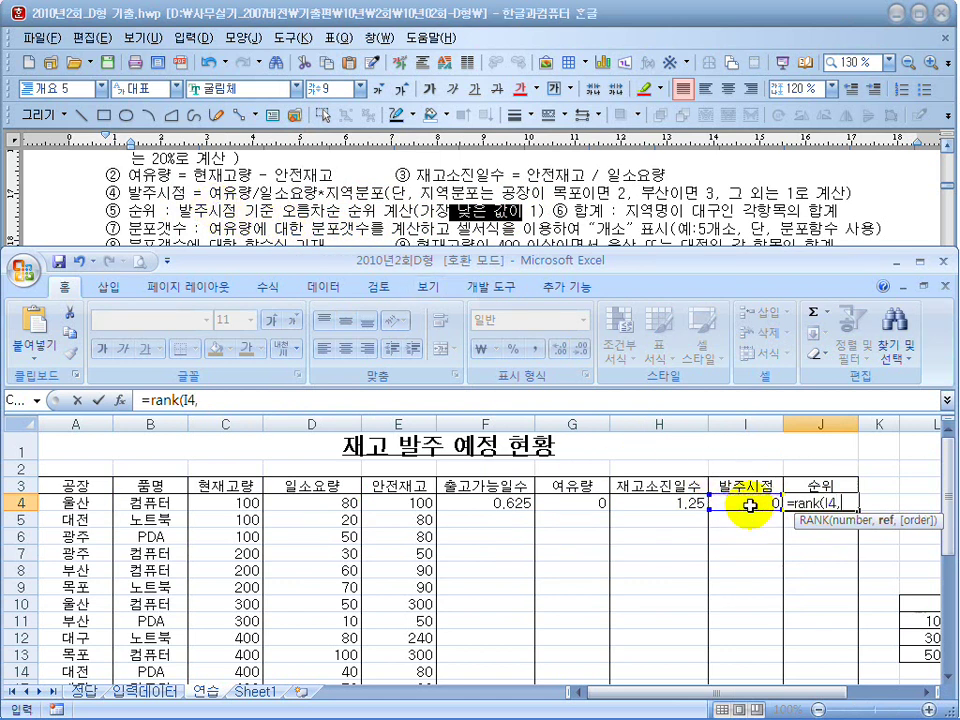
Step: Complete the J4 RANK formula with the absolute range $I$4:$I$23 and order 1, and enter it
double_click(746, 259)
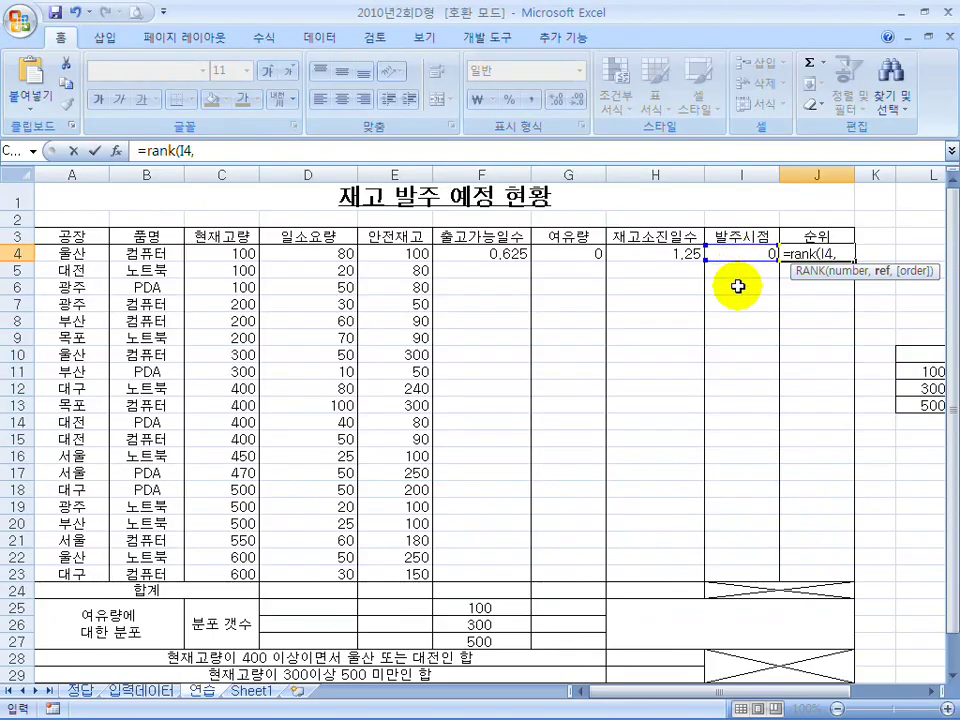
left_click_drag(756, 255, 758, 570)
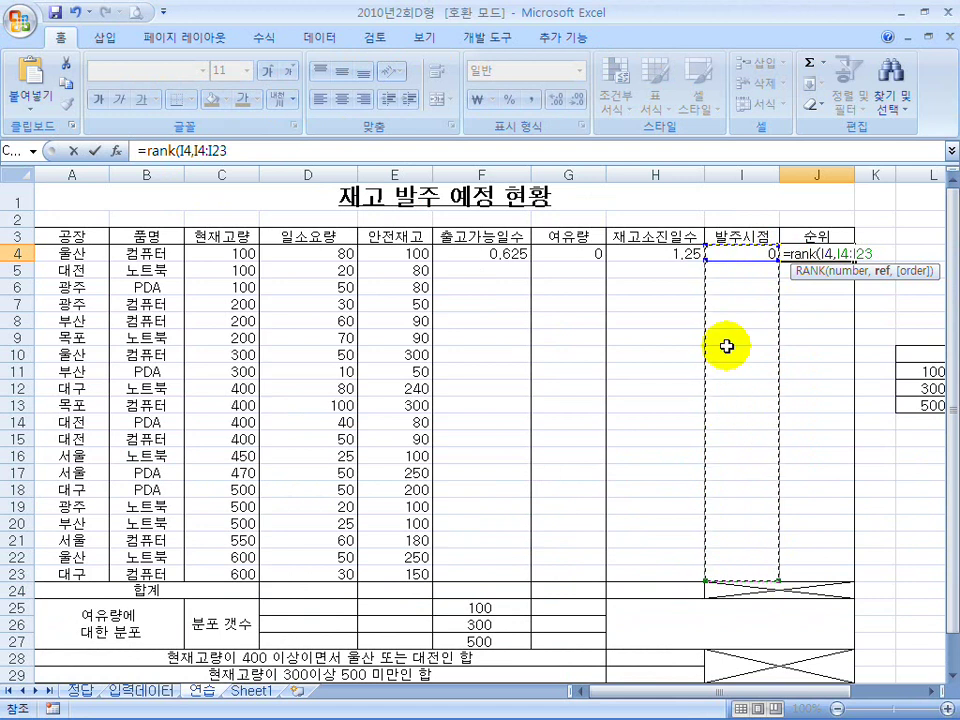
key("F4")
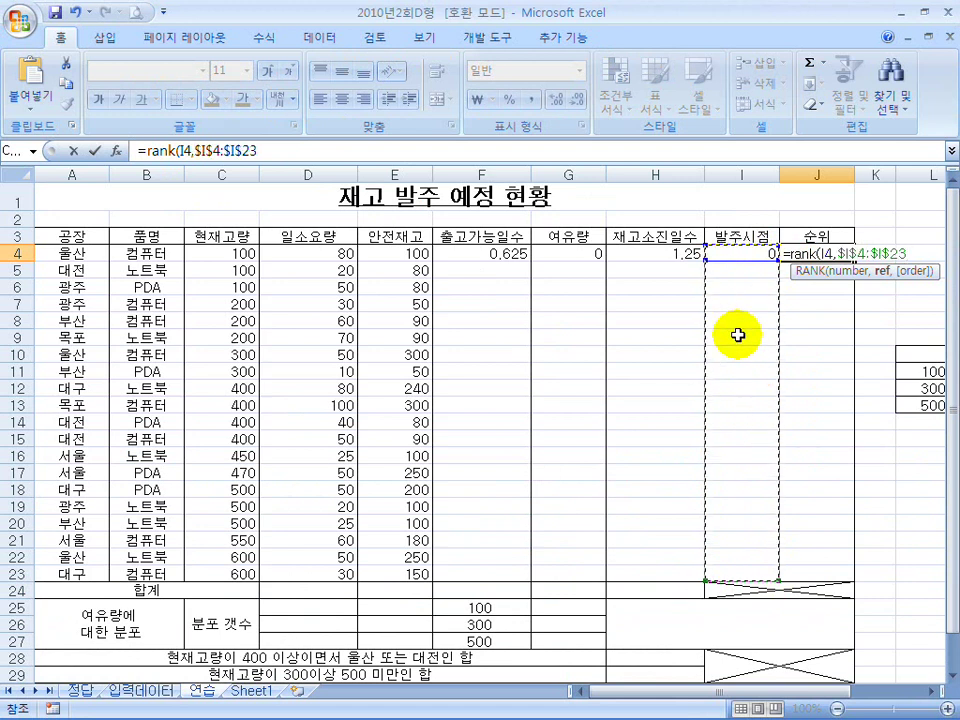
left_click(332, 152)
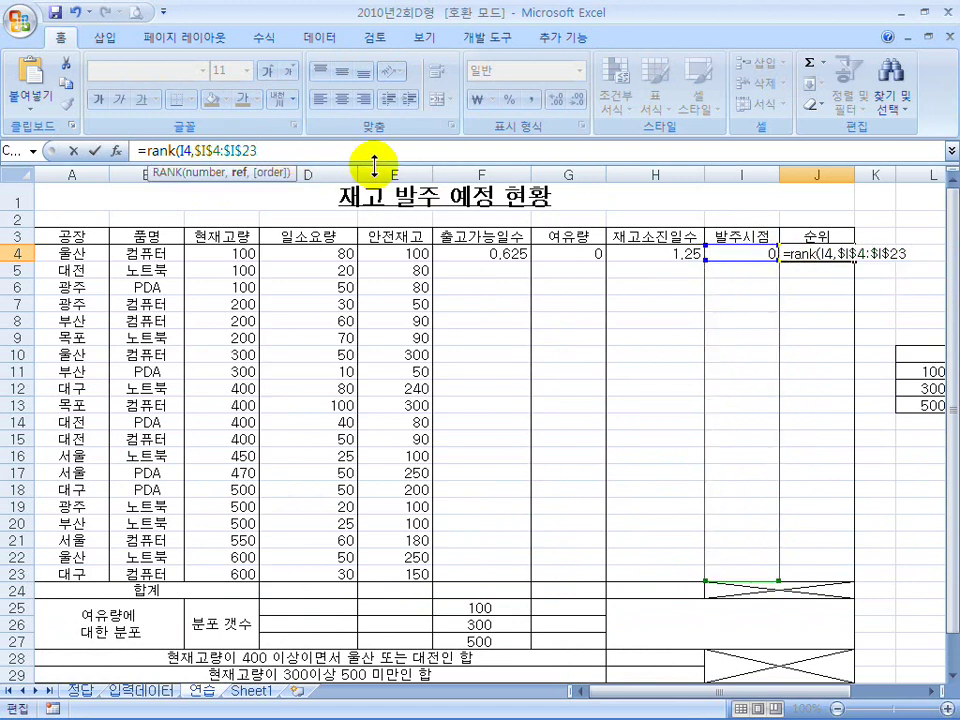
type(",1")
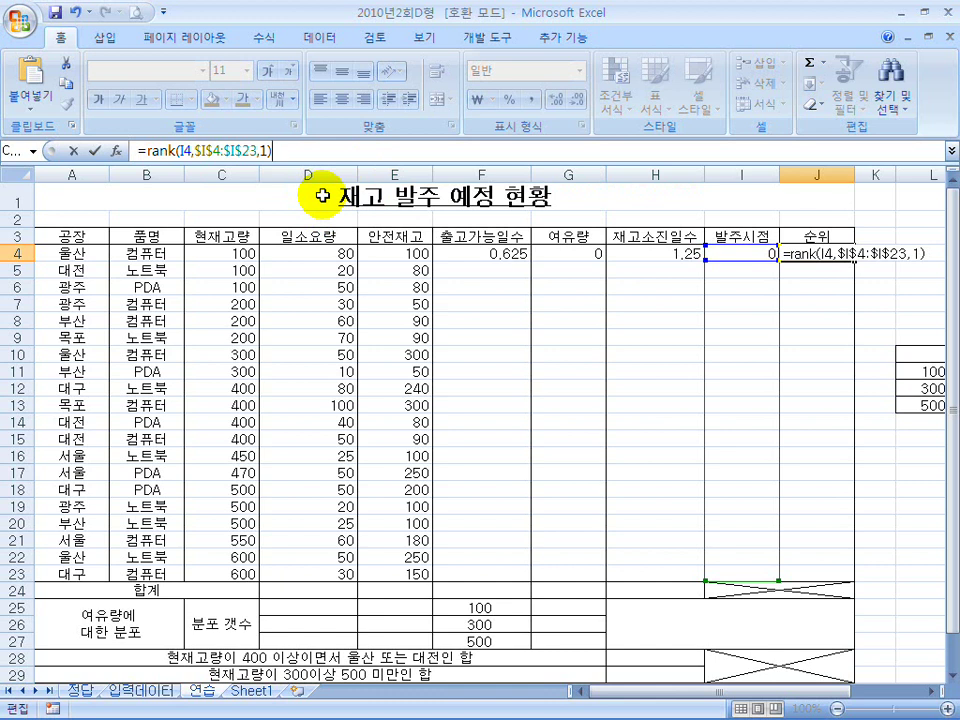
key("Return")
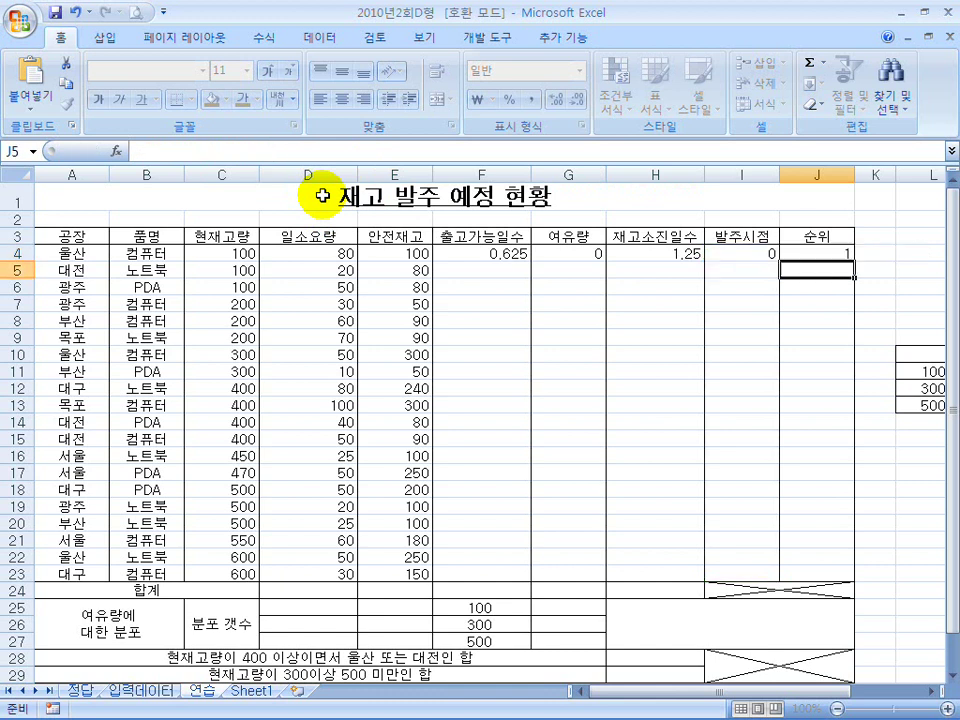
Step: Fill the F4:J4 formulas down through row 23 without formatting and check the values in the 출고가능일수, 재고소진일수 and 발주시점 columns
left_click_drag(497, 258, 828, 258)
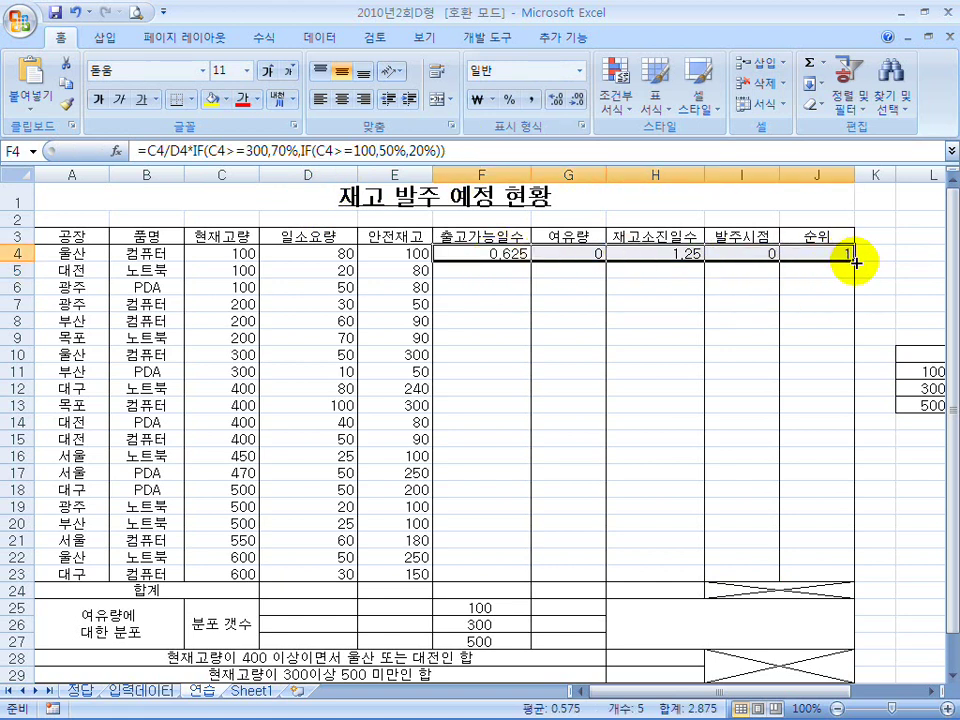
left_click_drag(856, 262, 840, 574)
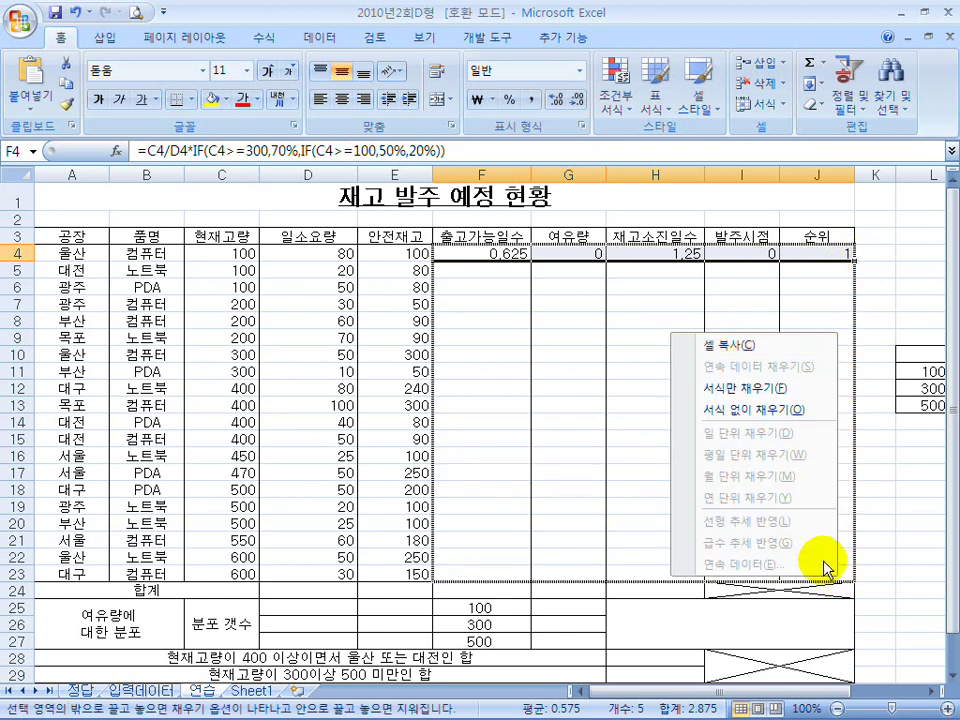
left_click(789, 411)
left_click(686, 398)
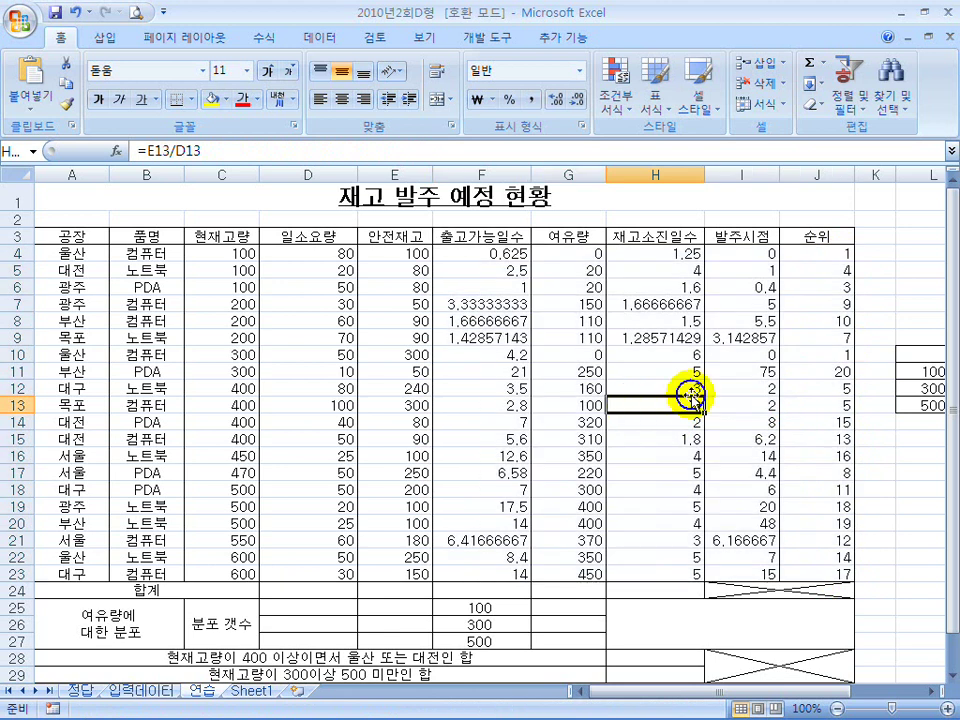
left_click_drag(485, 303, 497, 372)
left_click_drag(643, 290, 681, 420)
left_click_drag(745, 287, 750, 435)
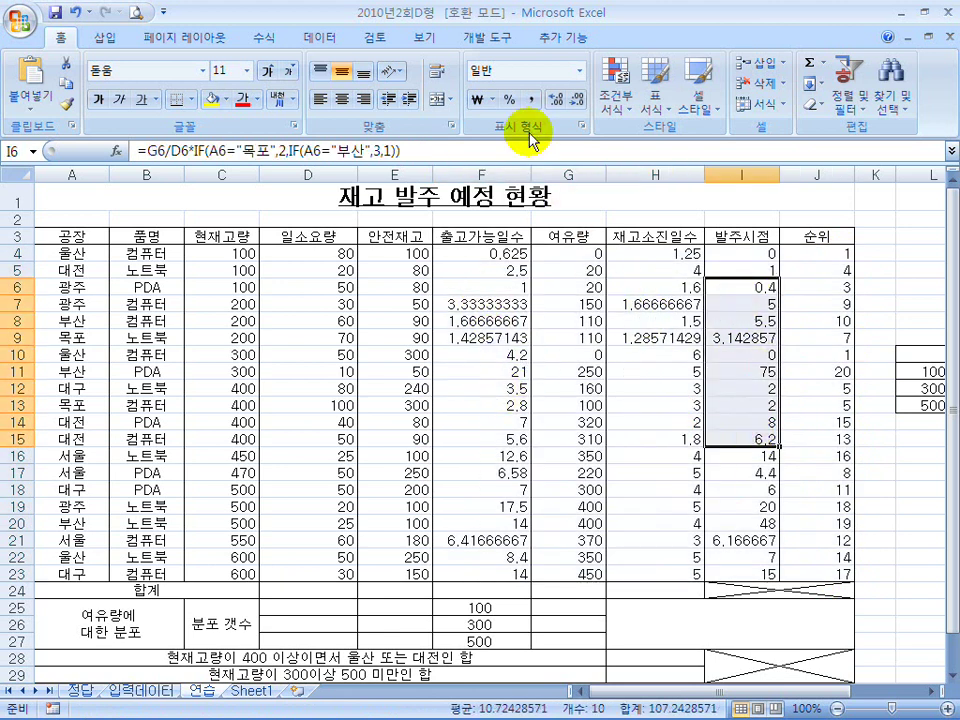
left_click(572, 389)
Step: Look up the 합계 rule for 대구 in the task document and select D24 in the worksheet's 합계 row
scroll(580, 390, "down", 2)
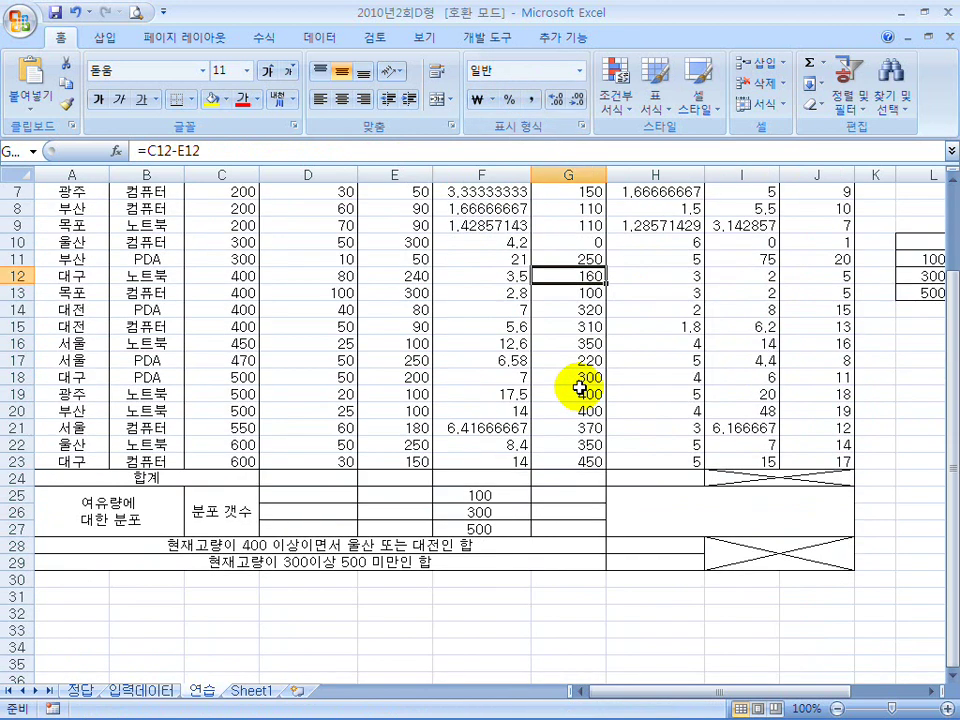
left_click(322, 479)
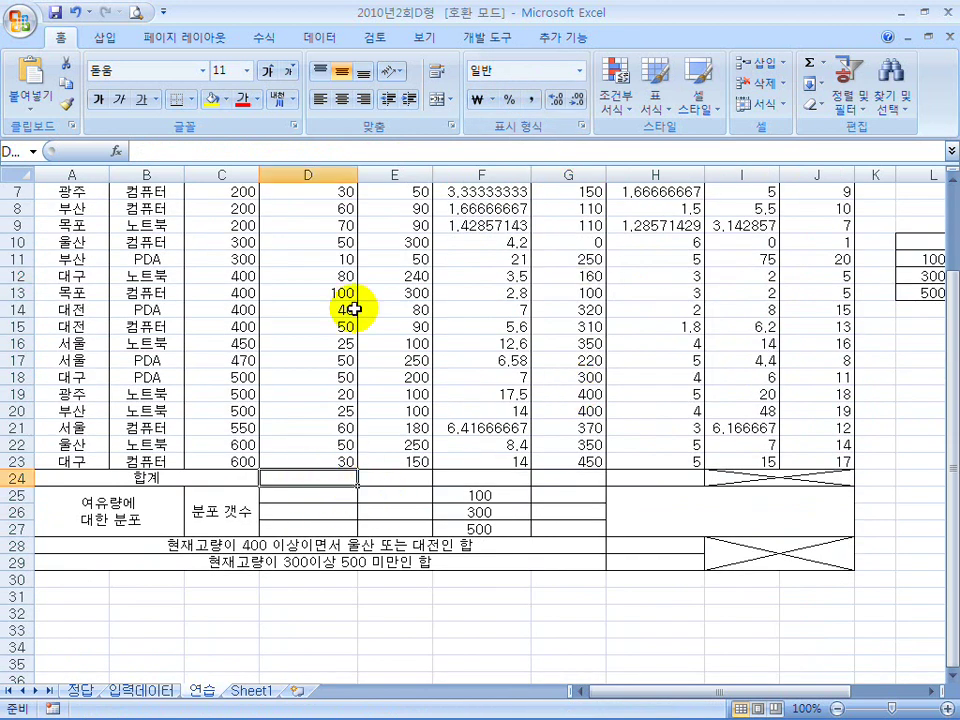
double_click(430, 11)
left_click(298, 195)
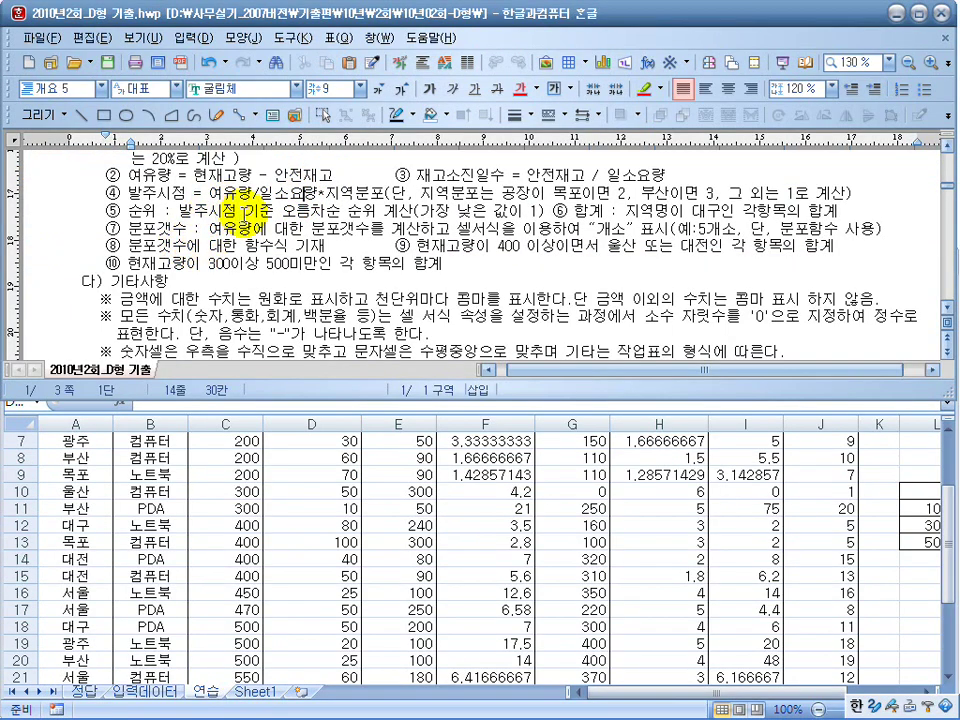
left_click(216, 228)
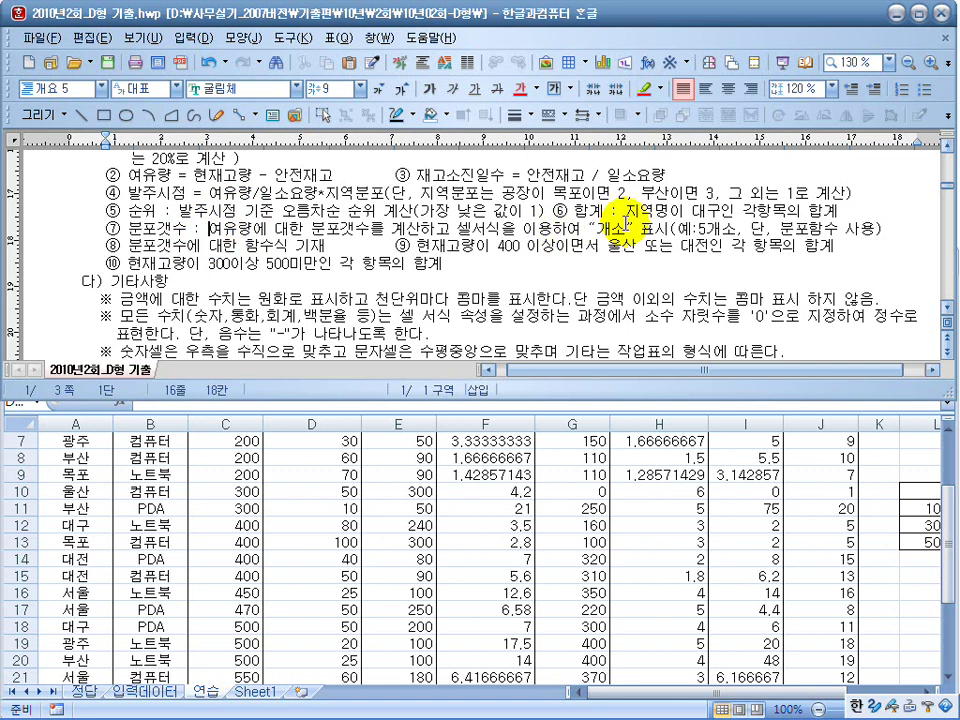
left_click_drag(598, 210, 833, 210)
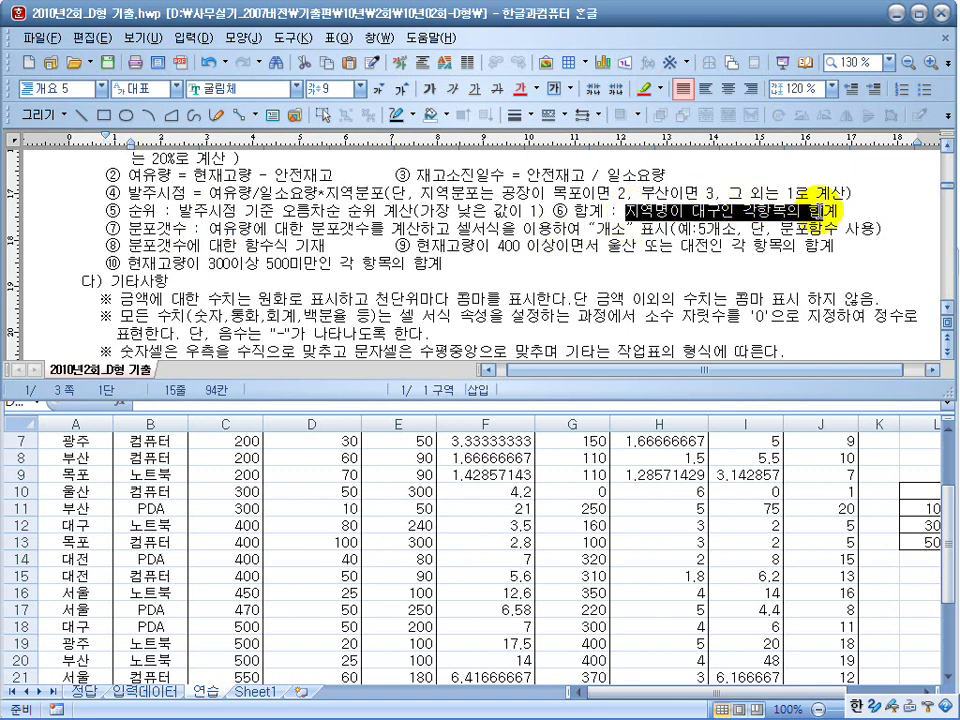
left_click(372, 556)
scroll(369, 546, "down", 3)
left_click(298, 574)
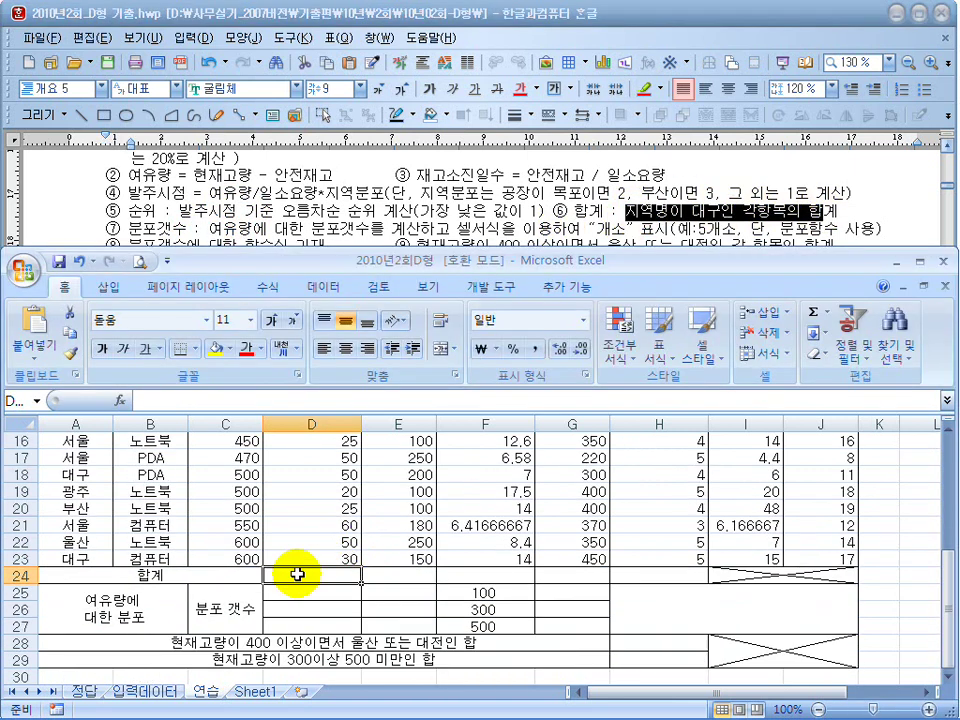
Step: Examine the three 대구 rows by marking their 공장, 현재고량 and 일소요량 cells in rows 12, 18 and 23
scroll(315, 534, "up", 1)
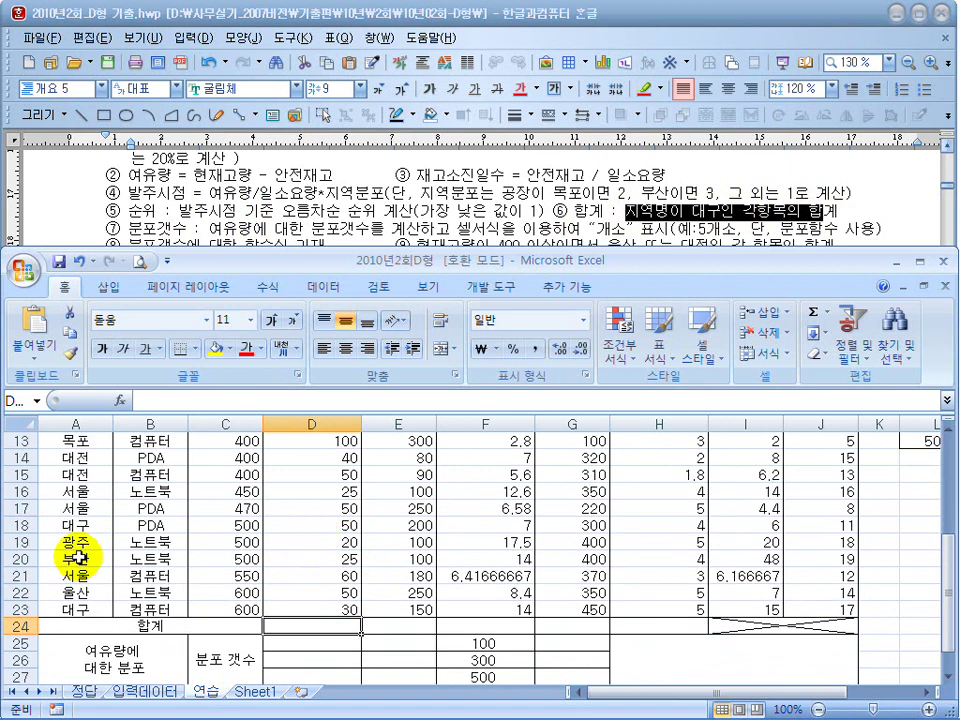
double_click(440, 262)
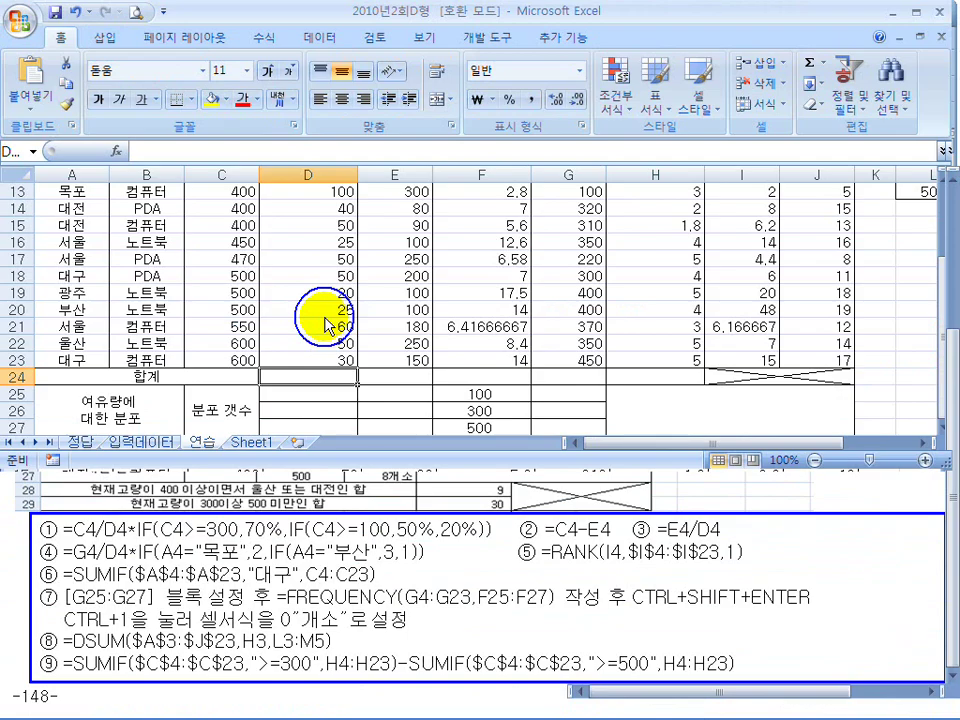
scroll(120, 430, "up", 3)
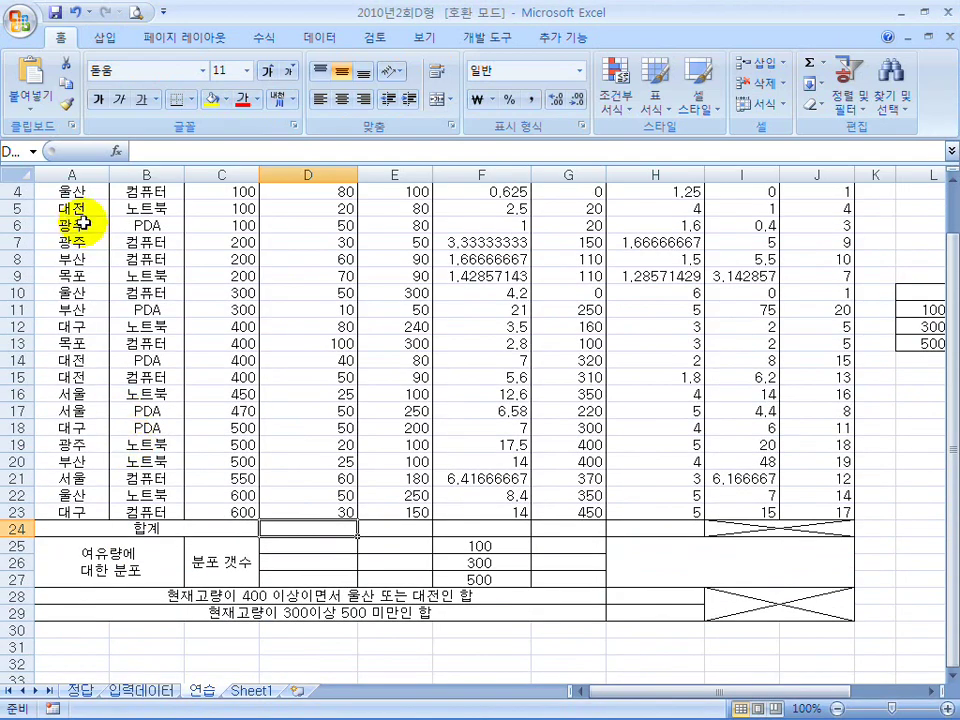
scroll(62, 200, "up", 1)
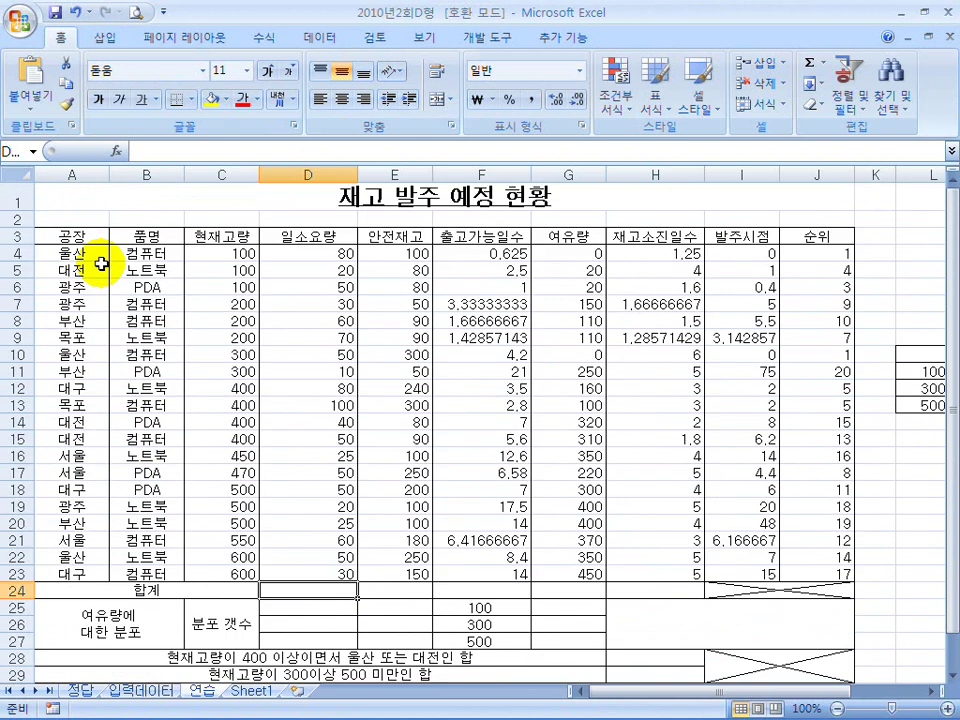
left_click(78, 388)
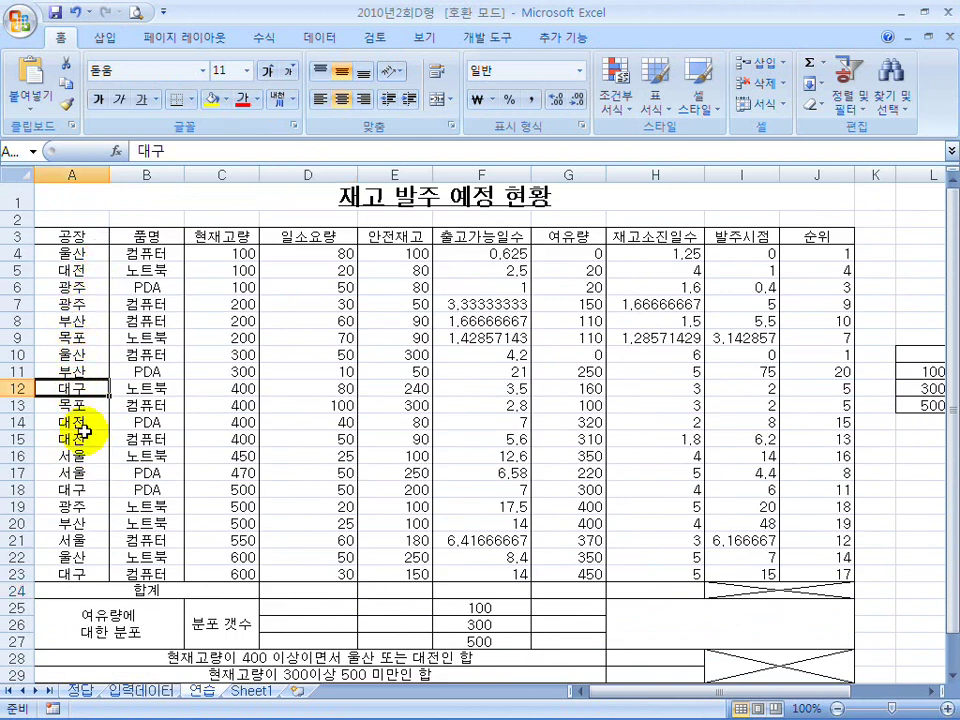
left_click(72, 489, "ctrl")
left_click(90, 576, "ctrl")
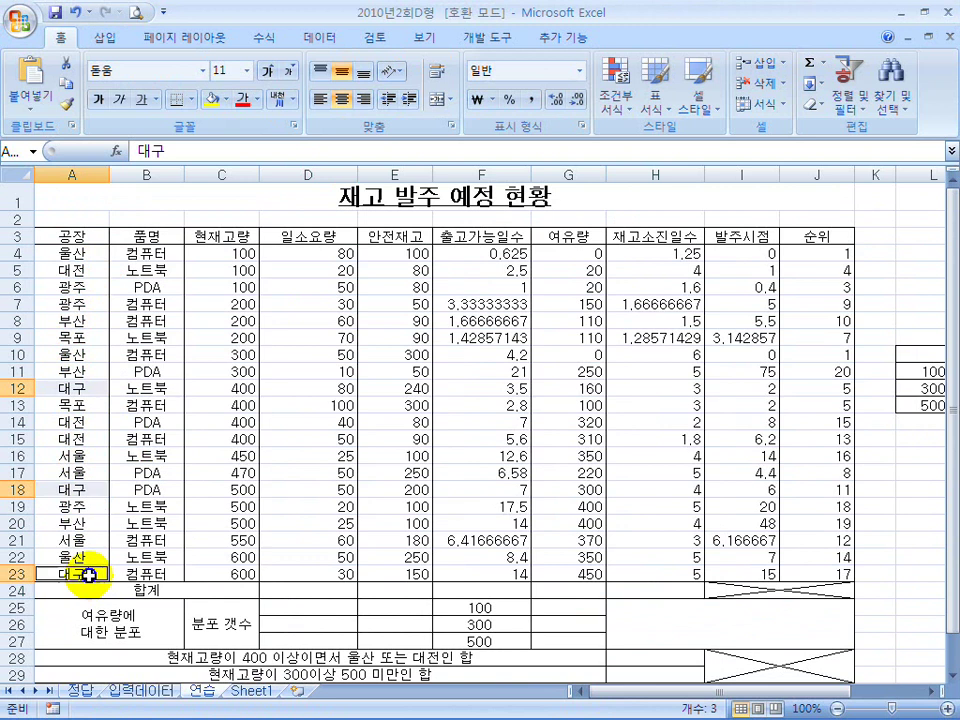
left_click(221, 388, "ctrl")
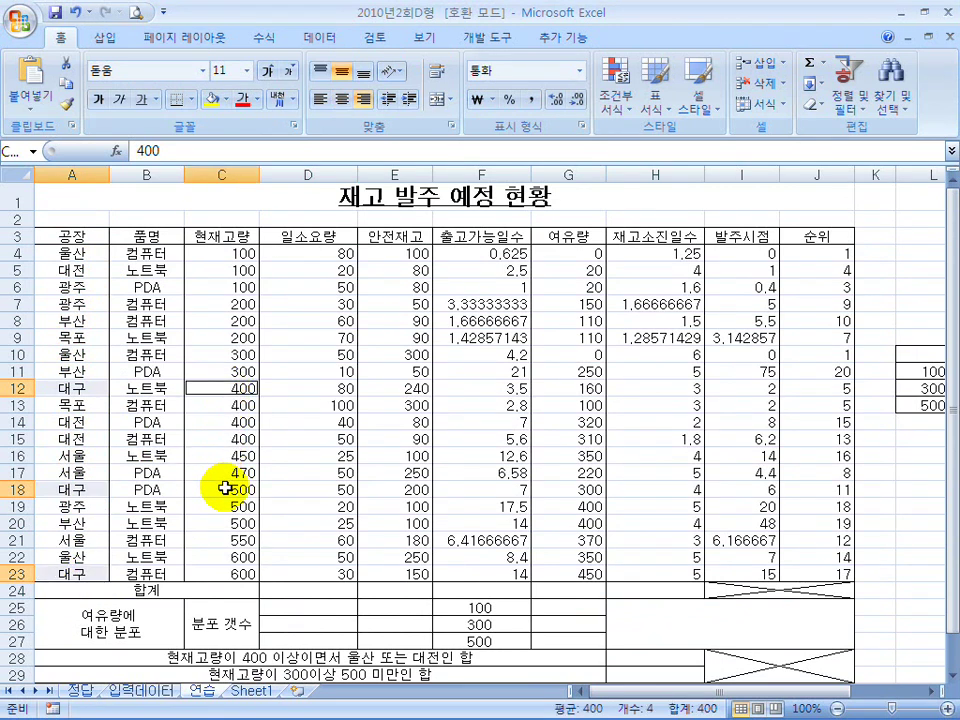
left_click(224, 489, "ctrl")
left_click(226, 574, "ctrl")
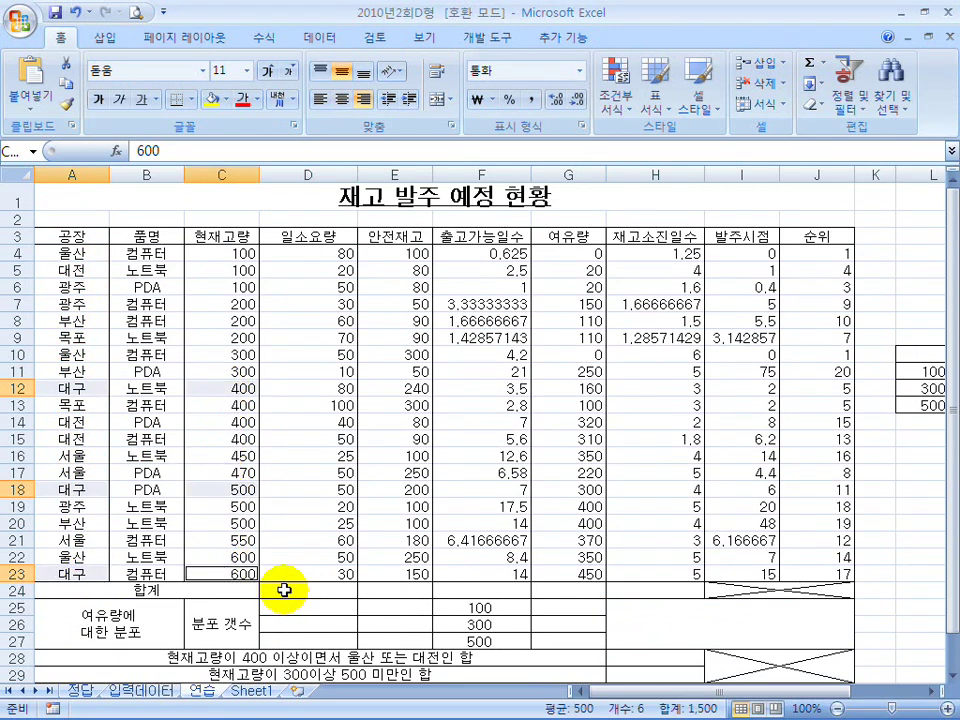
left_click(312, 395, "ctrl")
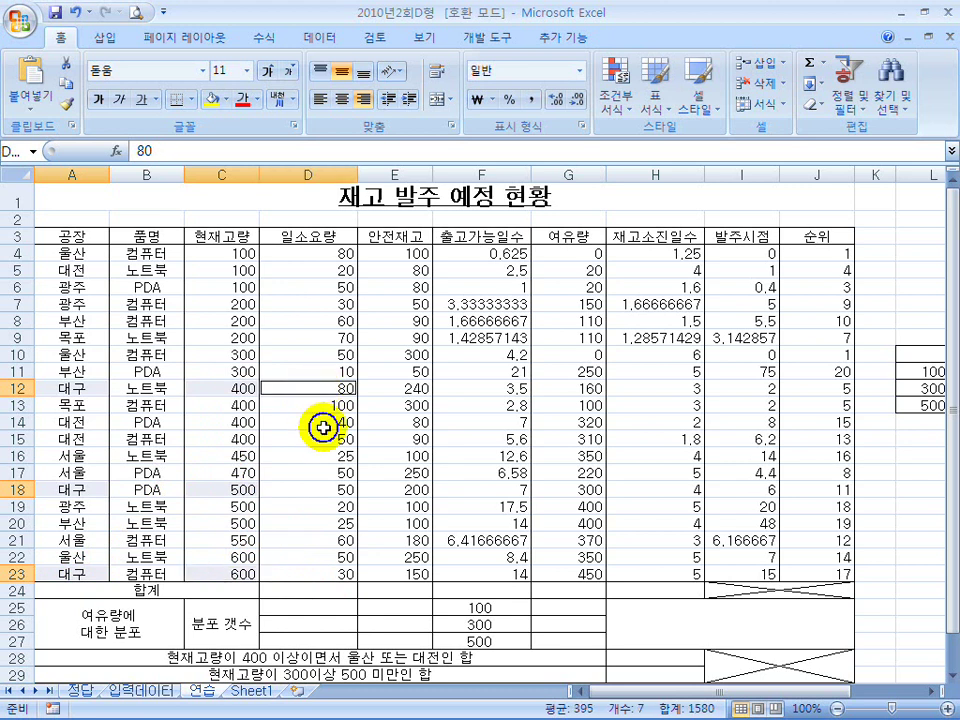
left_click(316, 489, "ctrl")
left_click(317, 574, "ctrl")
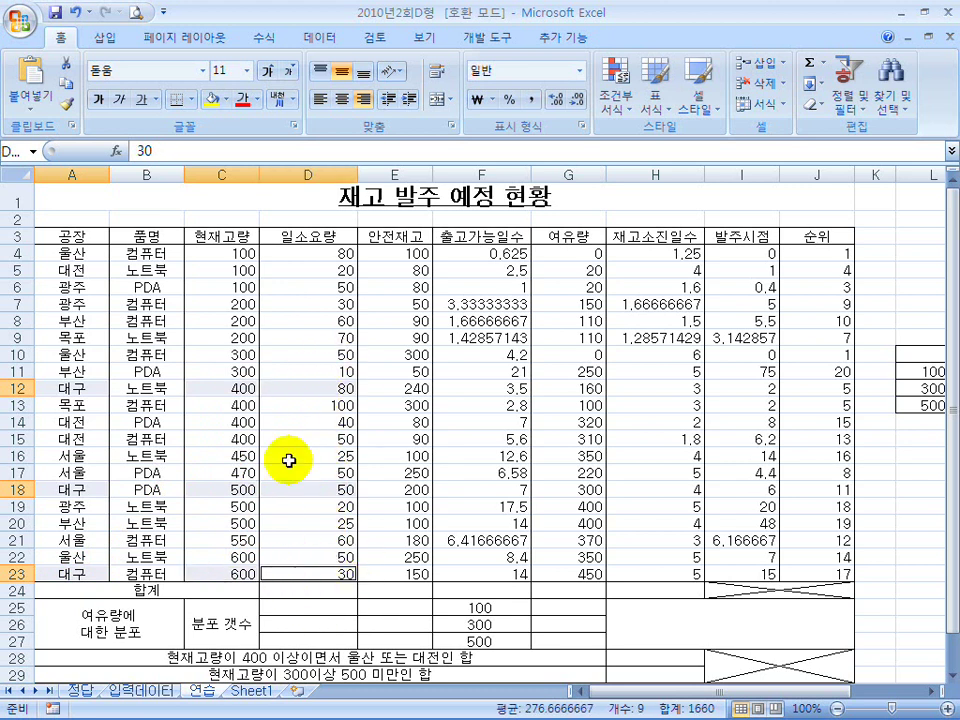
Step: Check the 일소요량 values to total, reread the 합계 rule for 대구 in the task document, and return to D24 in the worksheet
left_click(308, 590)
left_click_drag(316, 256, 329, 577)
left_click(318, 587)
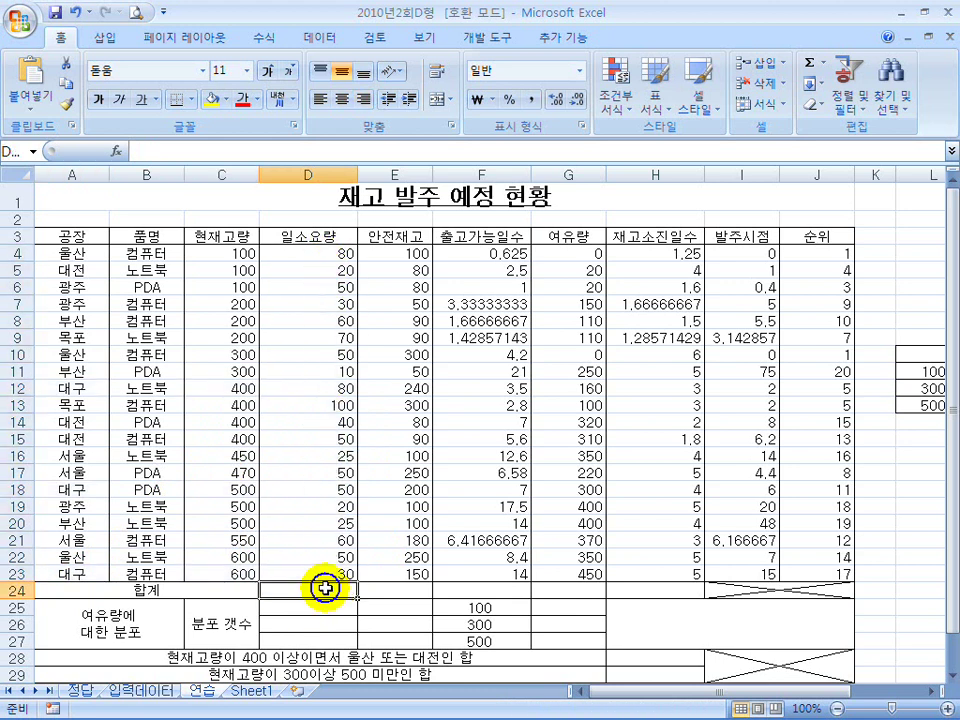
double_click(440, 18)
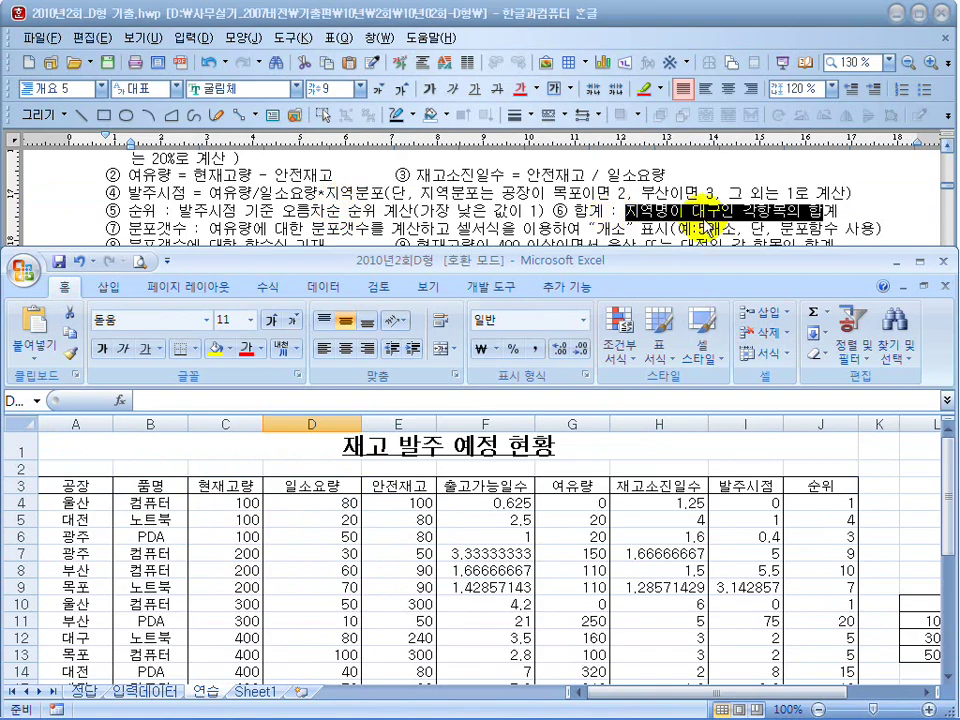
double_click(351, 268)
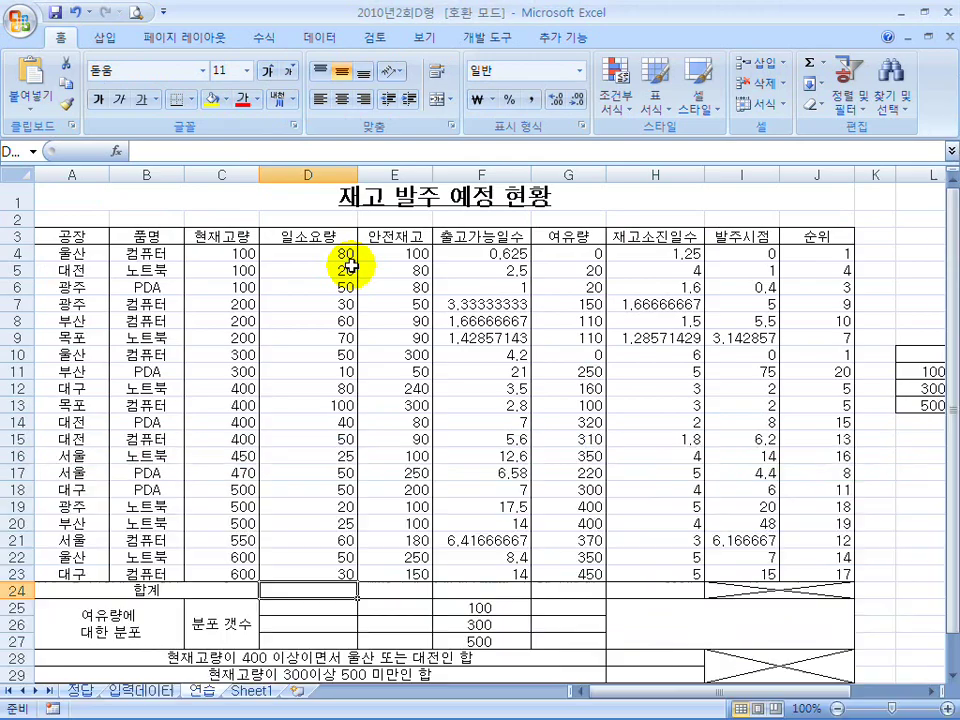
Step: Enter =SUMIF($A$4:$A$23,"대구",D4:D23) in D24 to total 일소요량 for 대구
type("=sum")
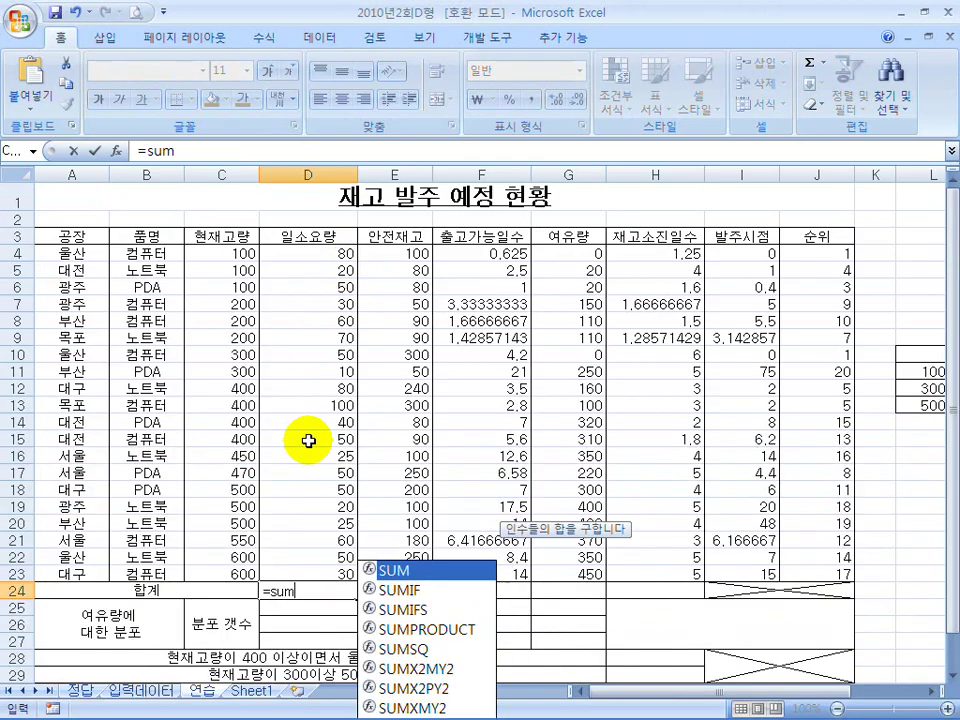
key("BackSpace")
type("mif(")
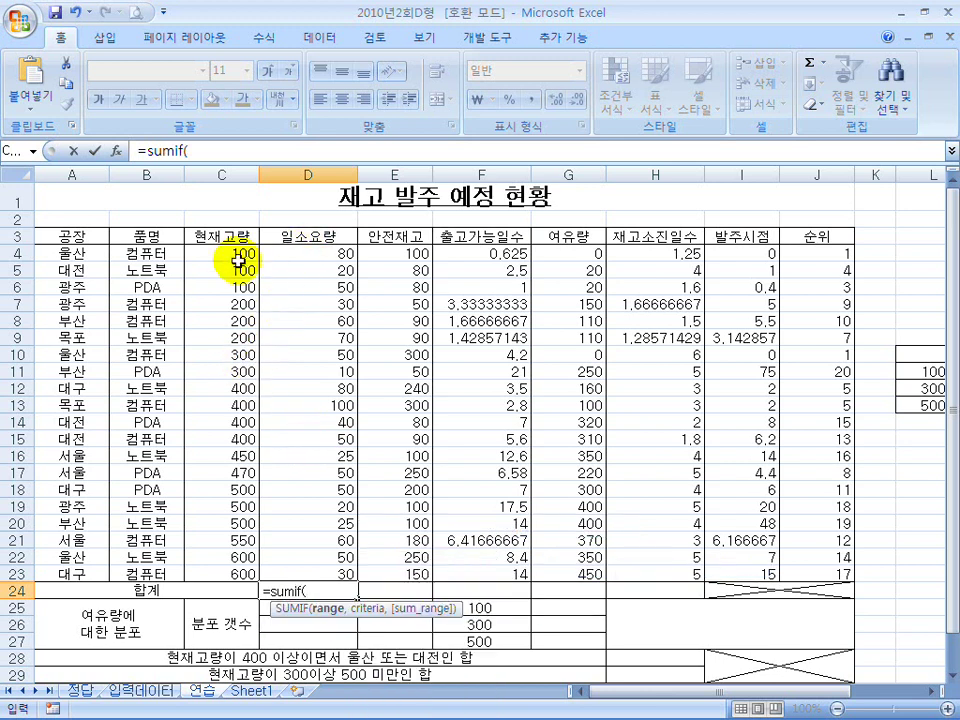
left_click_drag(92, 255, 110, 578)
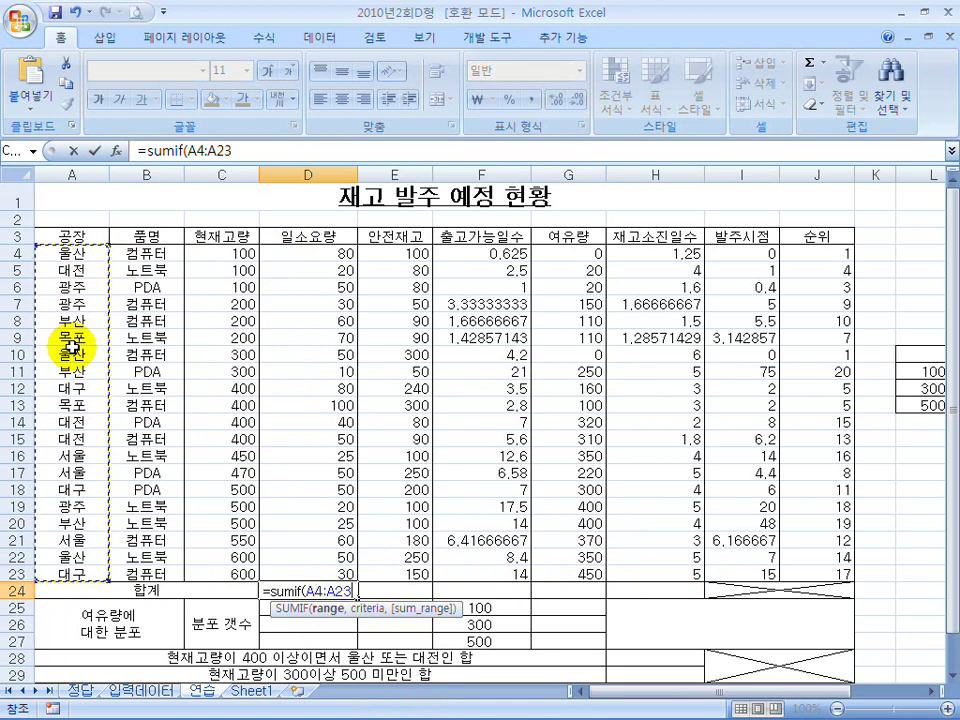
key("F4")
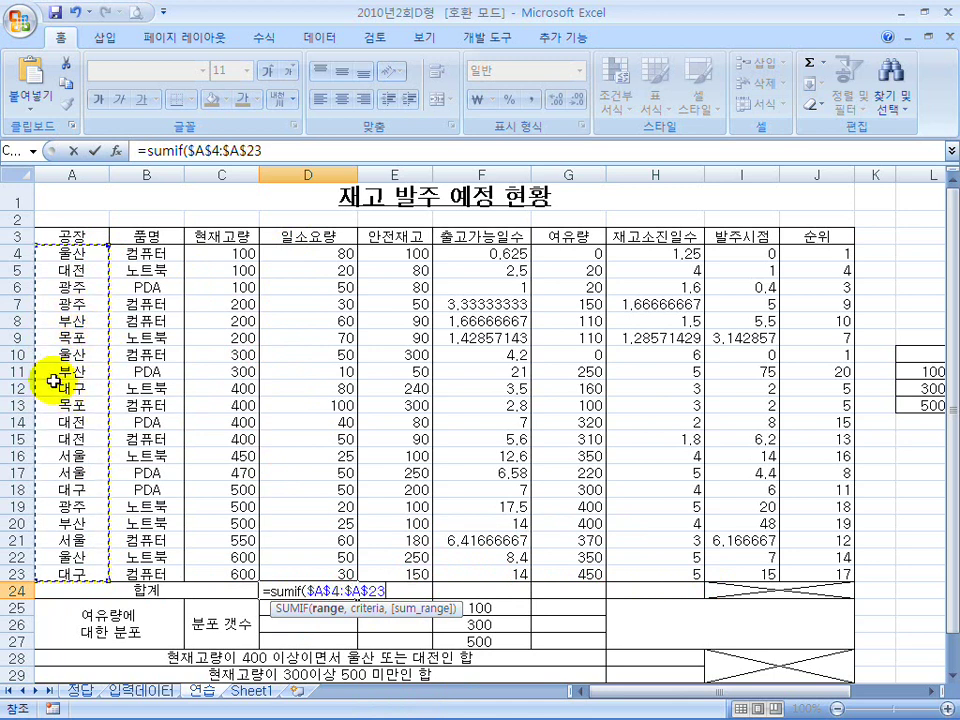
type(",\"대")
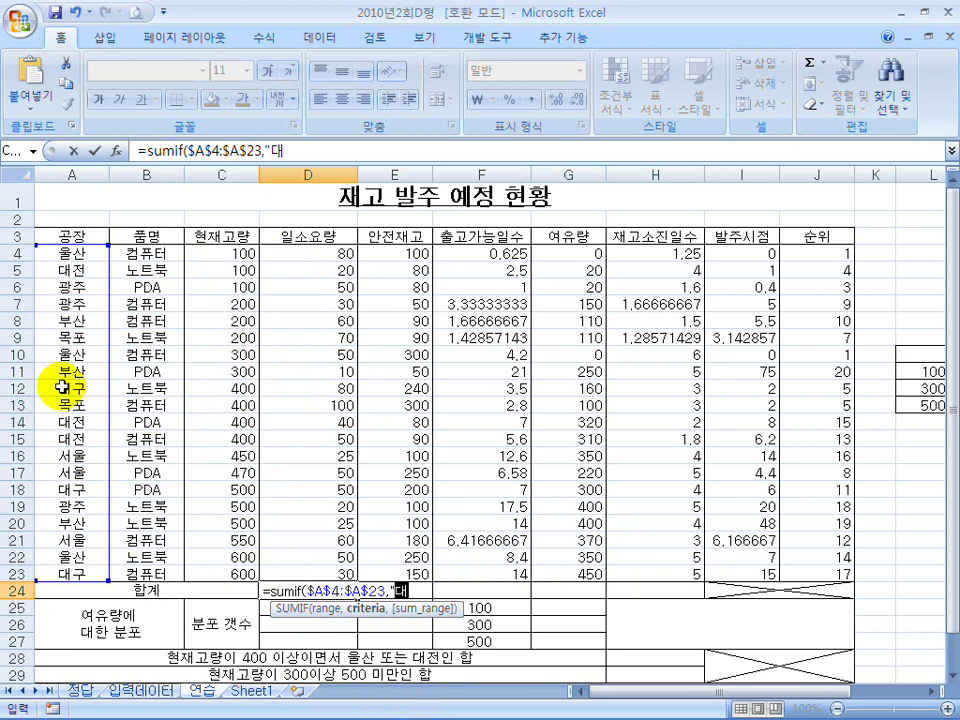
type("구\",")
left_click(298, 252)
left_click_drag(298, 249, 294, 572)
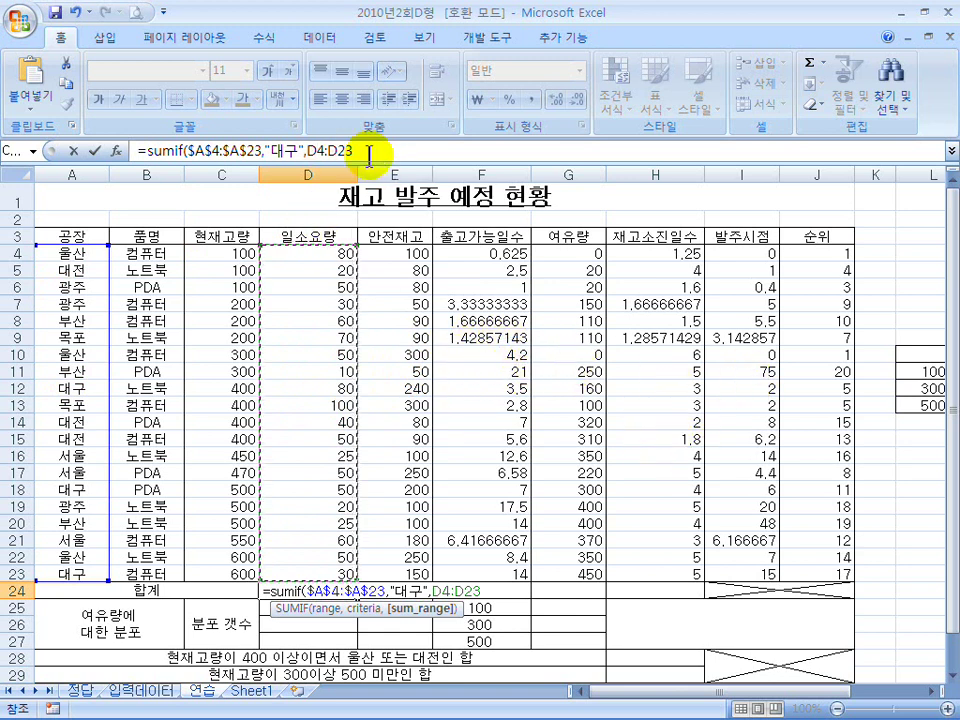
type(")")
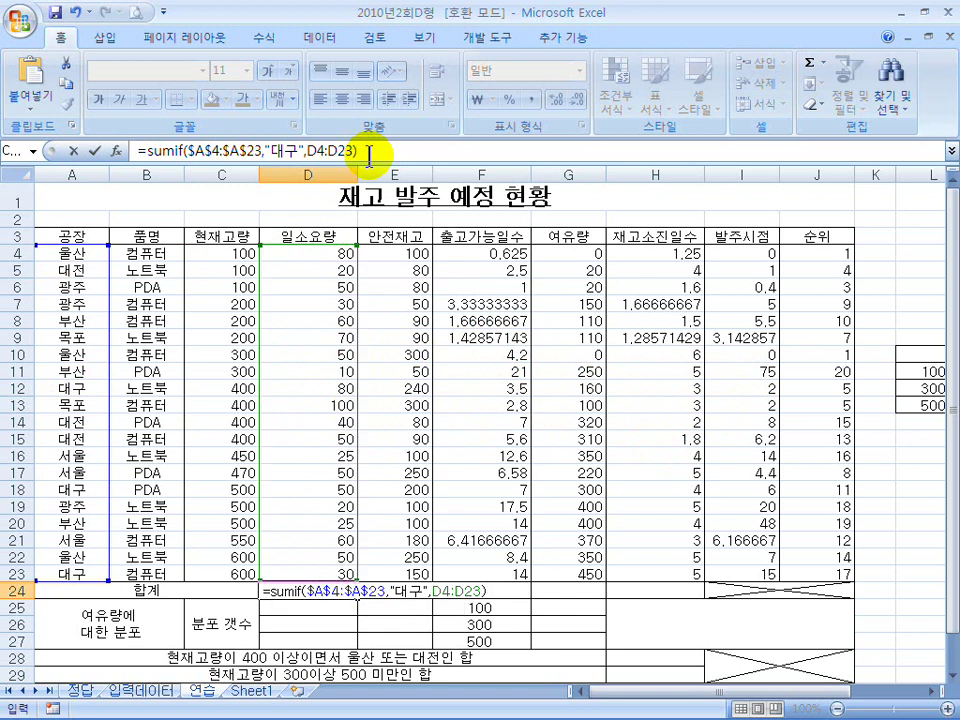
key("Return")
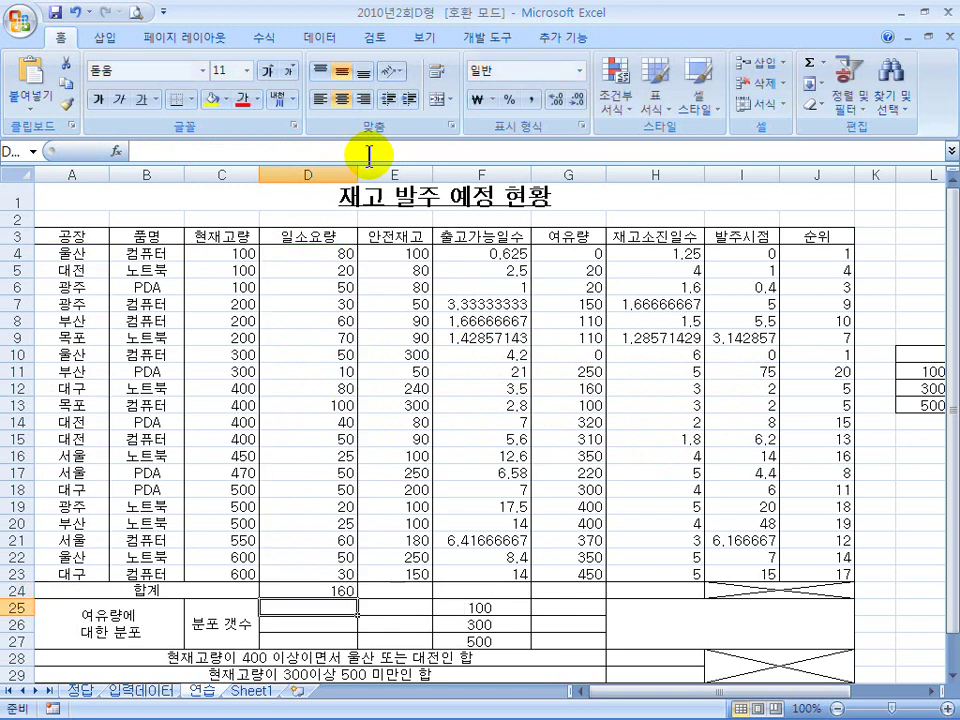
Step: Fill the SUMIF formula from D24 across the 합계 row through H24
left_click(345, 595)
left_click_drag(355, 595, 688, 605)
left_click(740, 435)
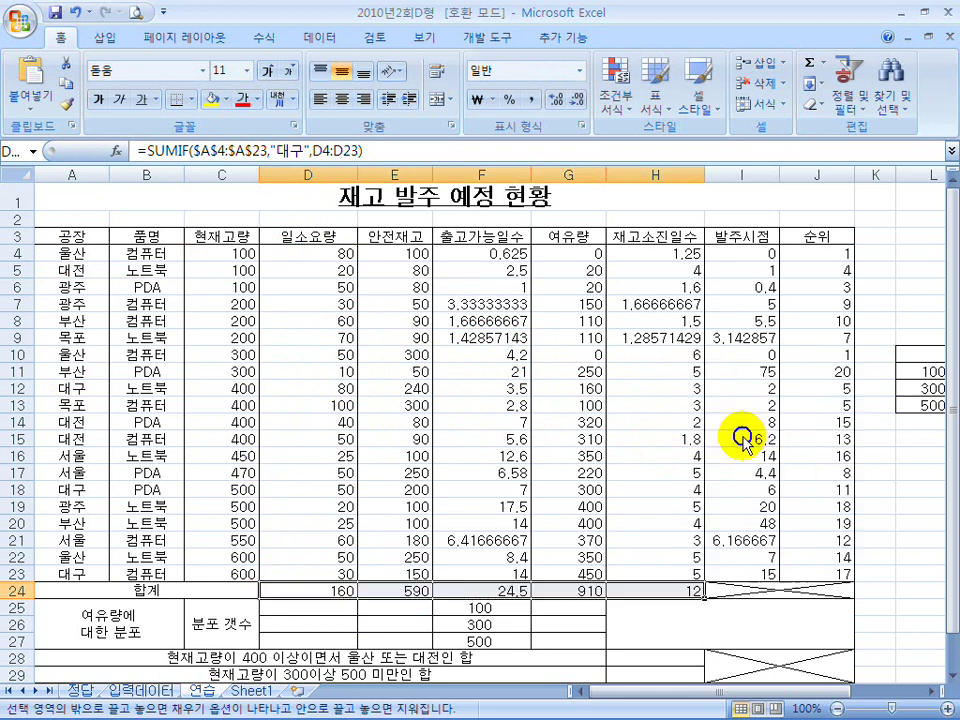
Step: Copy the 공장 header from A3 into L3, above the FREQUENCY table, as the criteria heading
left_click(932, 691)
left_click(931, 691)
left_click(931, 691)
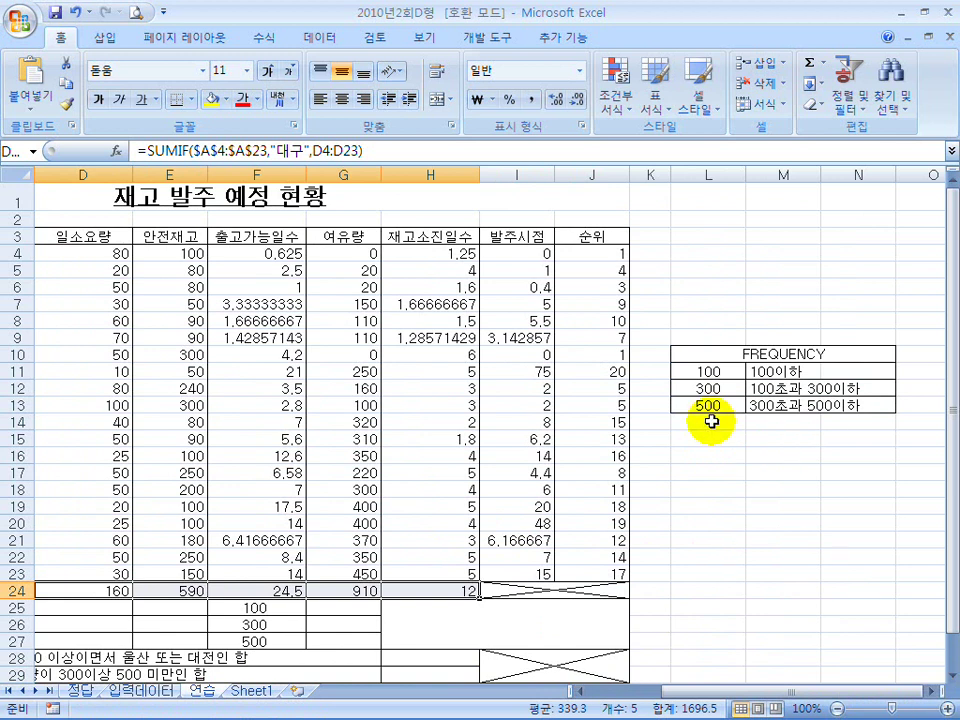
left_click_drag(720, 358, 815, 386)
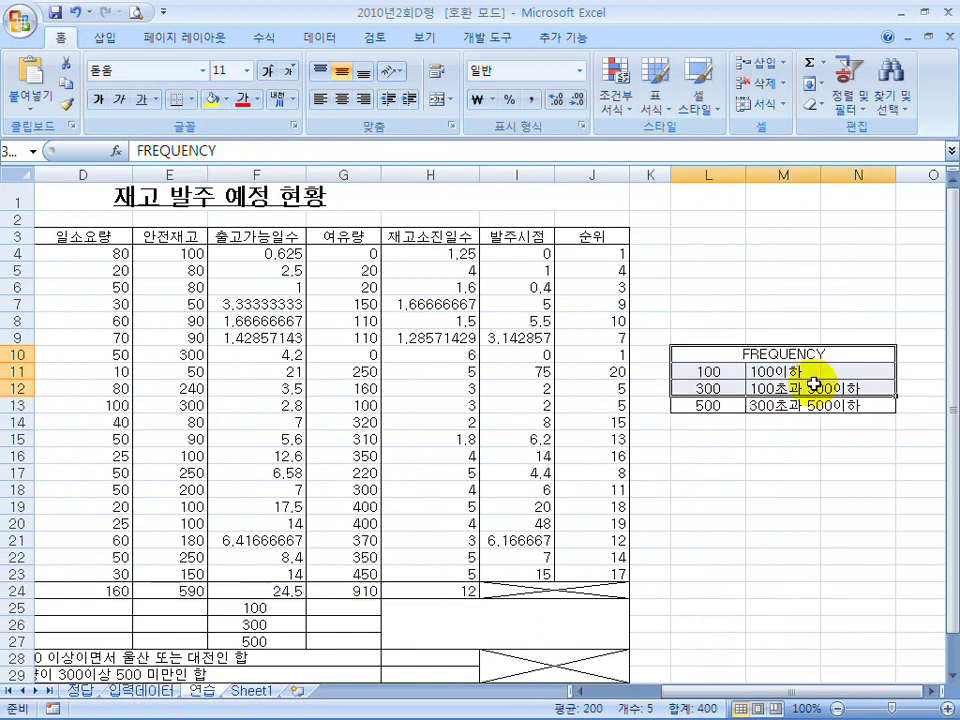
left_click(709, 236)
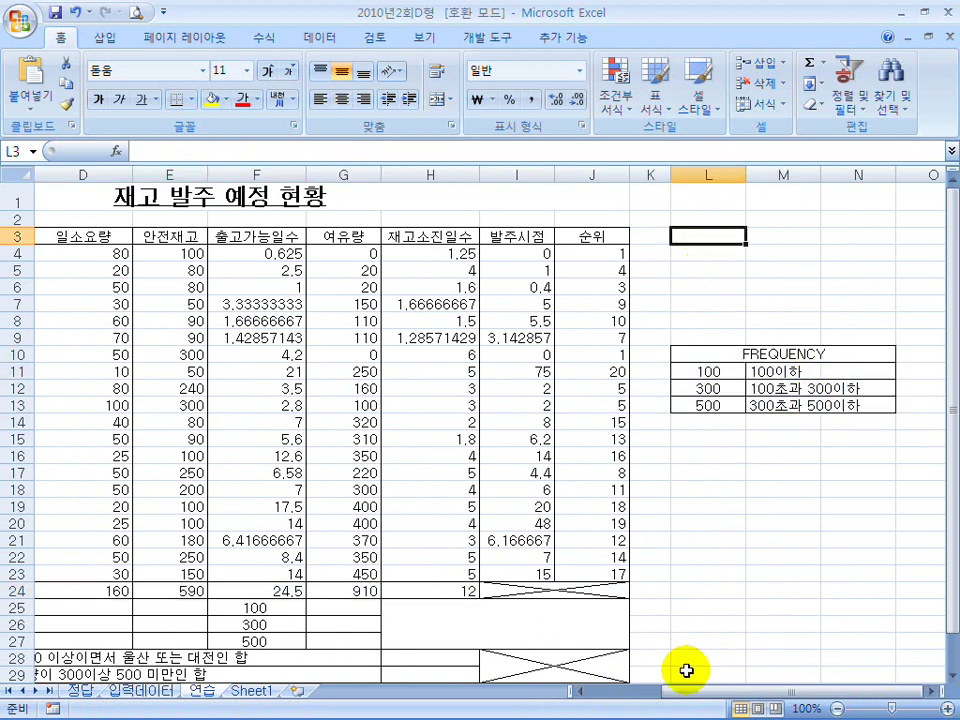
left_click_drag(681, 686, 615, 690)
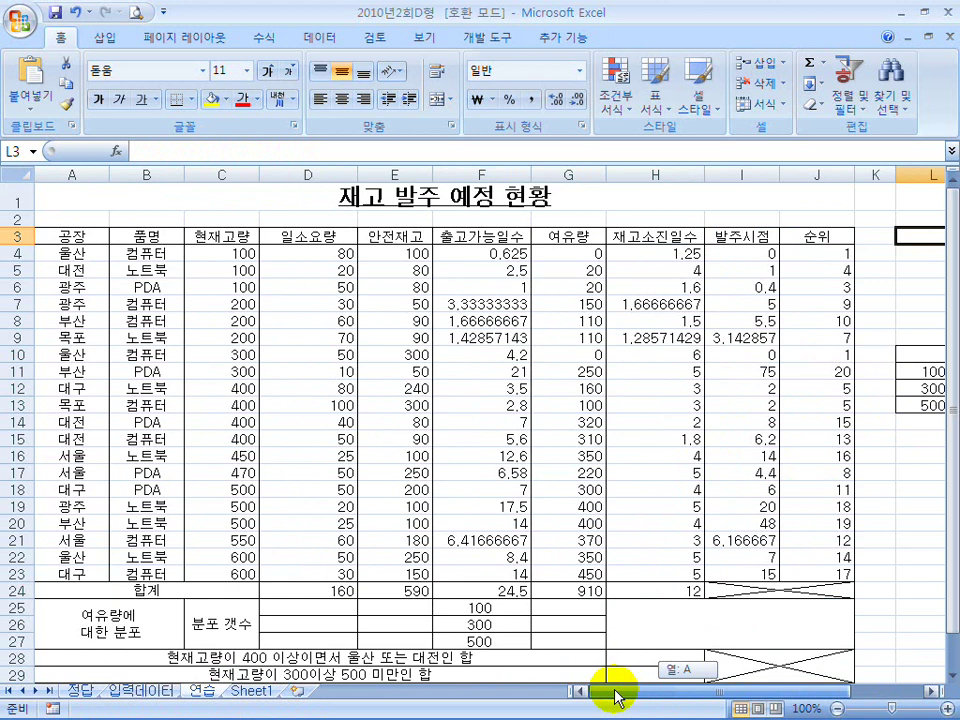
left_click(73, 236)
key("ctrl+c")
left_click(921, 236)
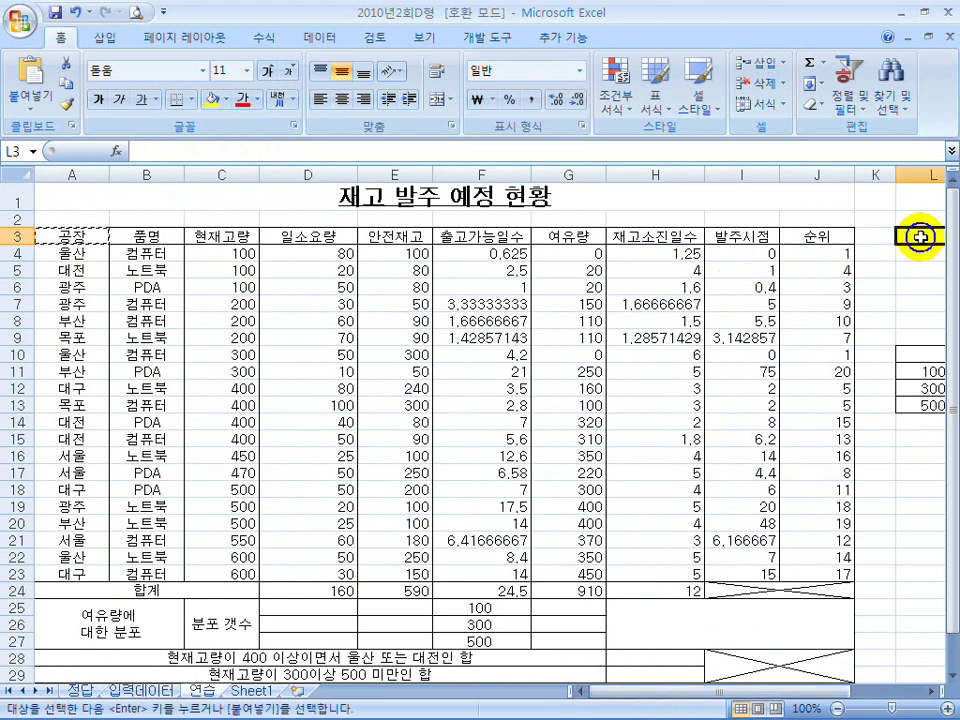
key("ctrl+v")
Step: Enter 대구 in L4 as the criterion under the 공장 heading
left_click(445, 255)
type("대구")
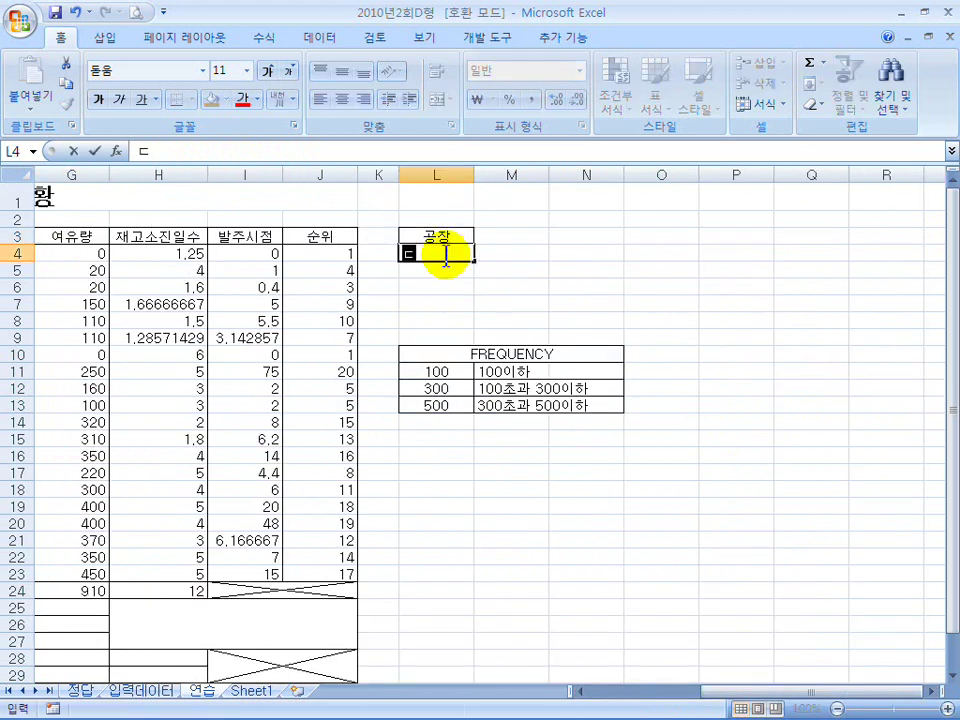
key("Return")
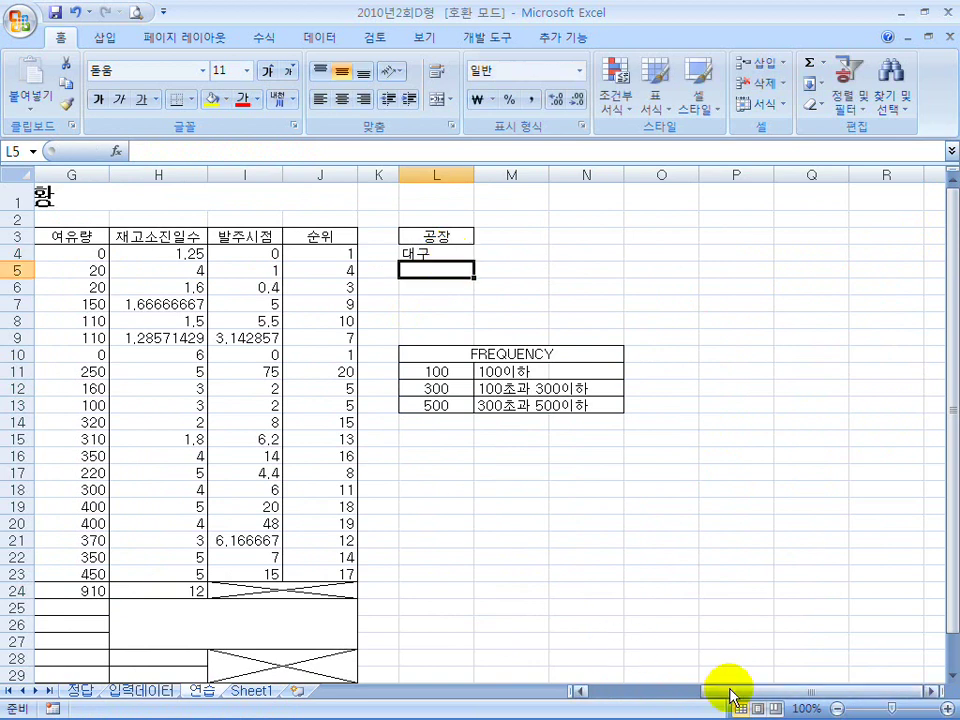
Step: Start a replacement DSUM formula in D24 with the absolute database range $A$3:$J$23
left_click(594, 691)
left_click(333, 590)
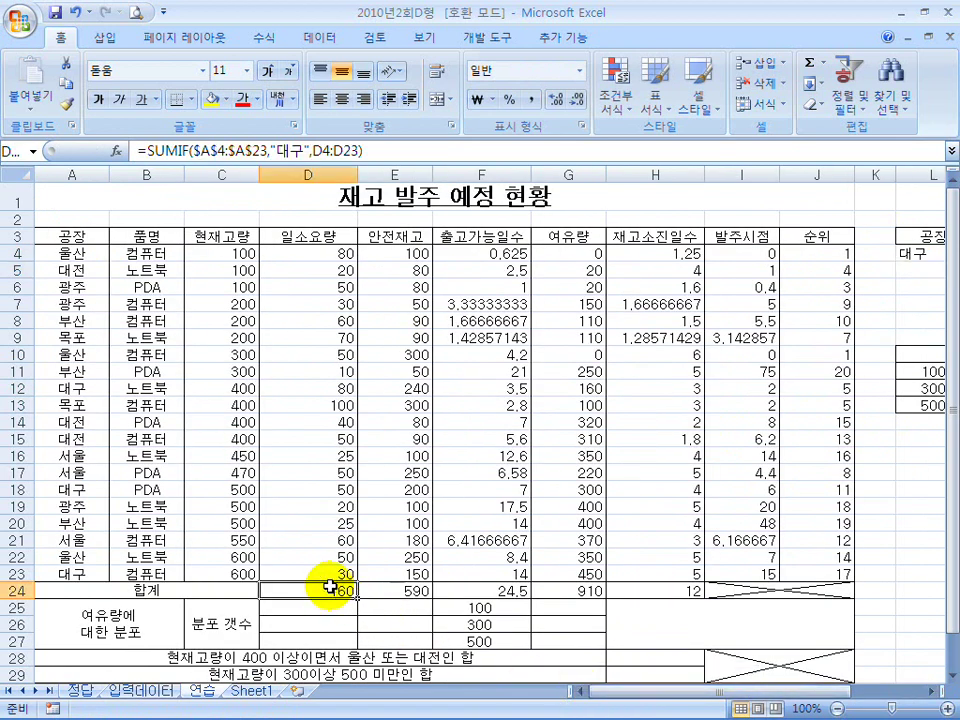
type("=")
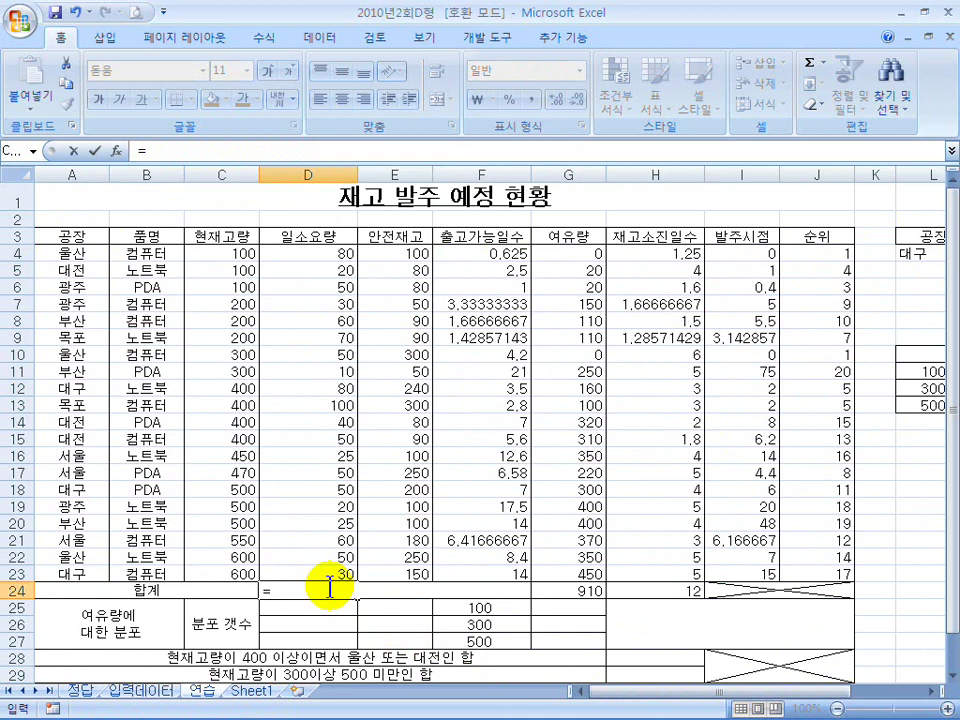
type("dsum(")
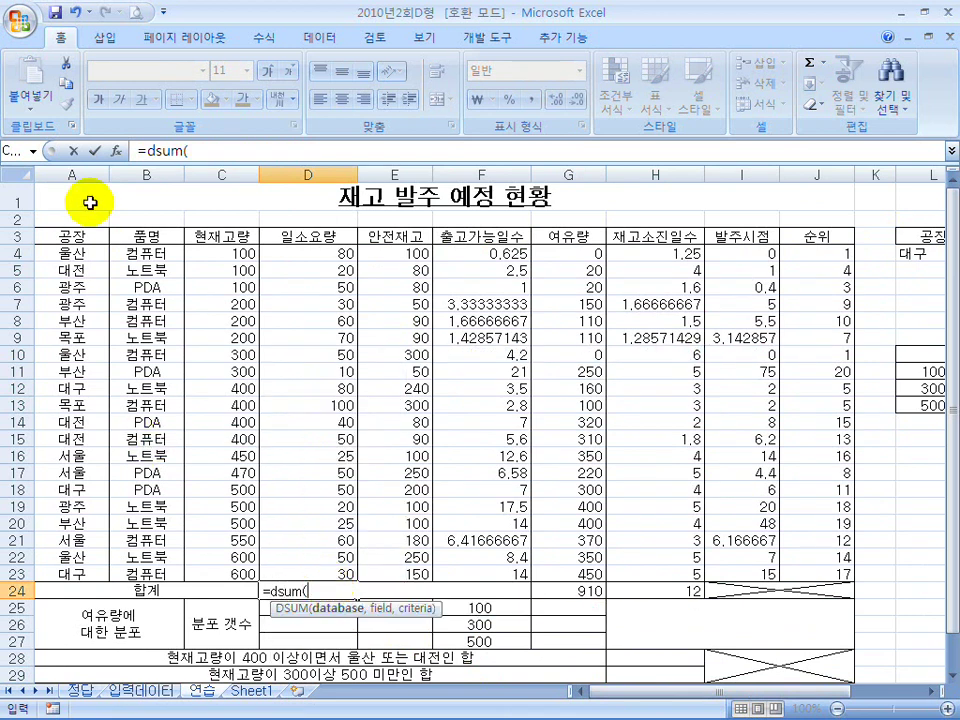
left_click_drag(86, 235, 810, 574)
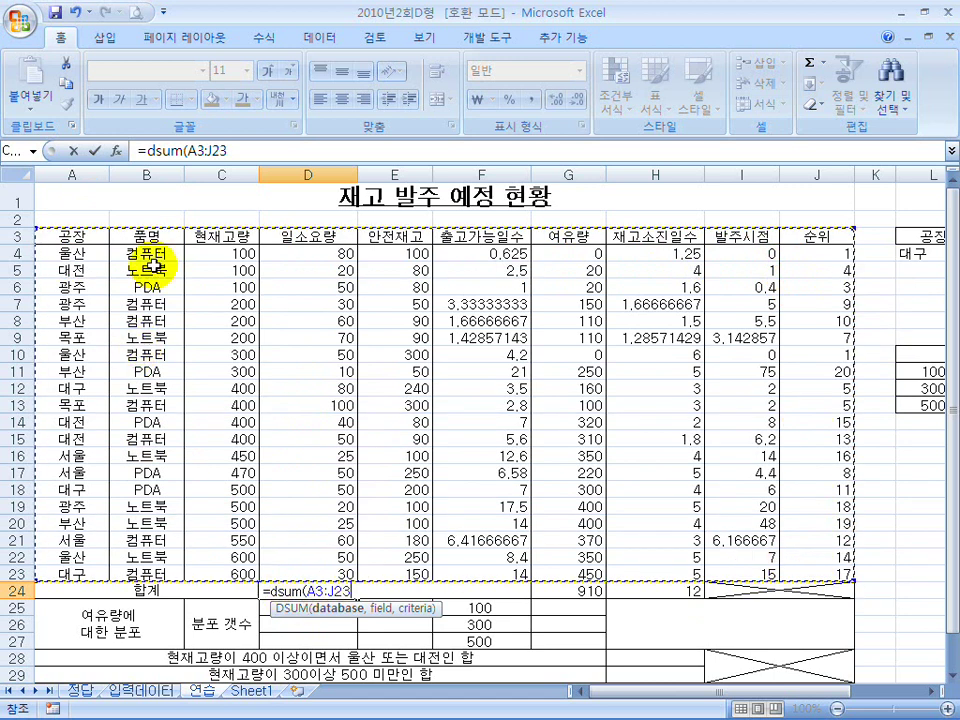
key("F4")
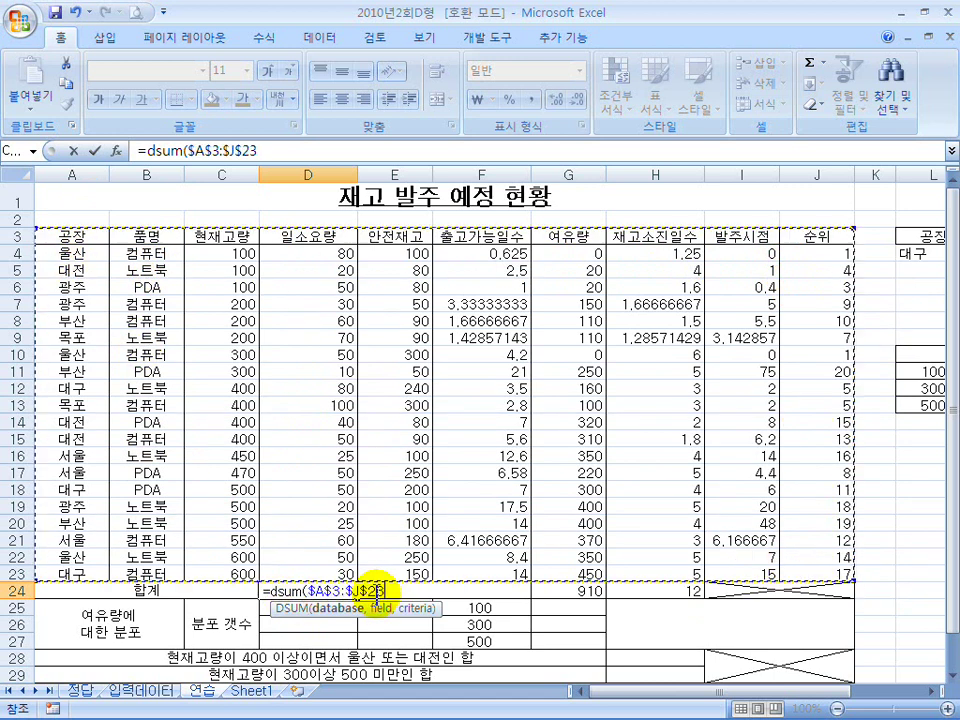
Step: Complete the D24 DSUM formula with field D3 and the absolute criteria range $L$3:$L$4, and enter it
type(",")
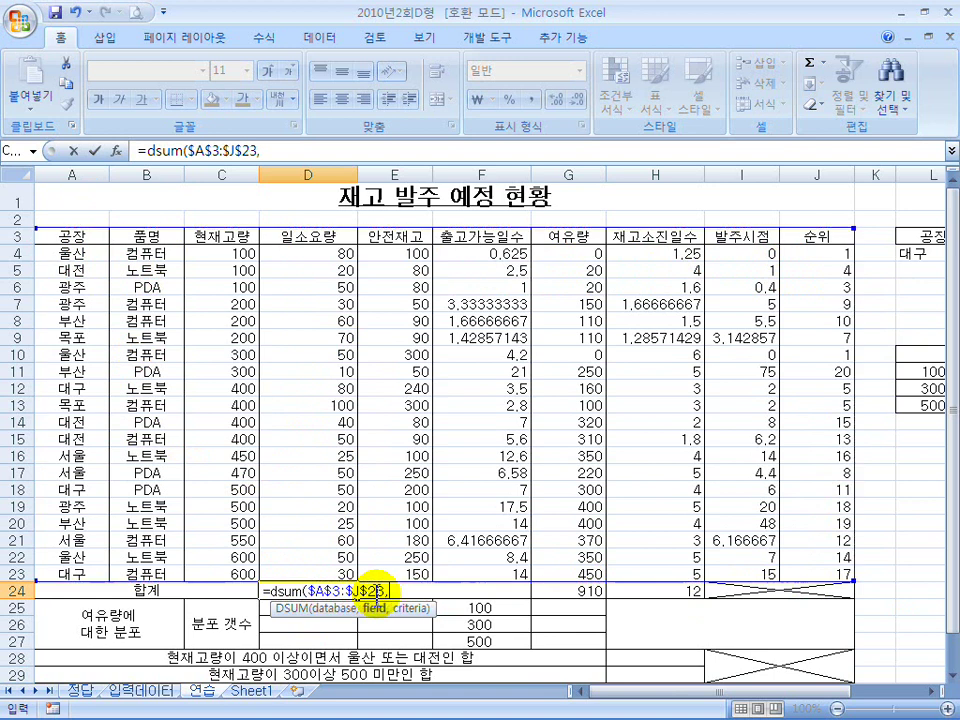
left_click(300, 239)
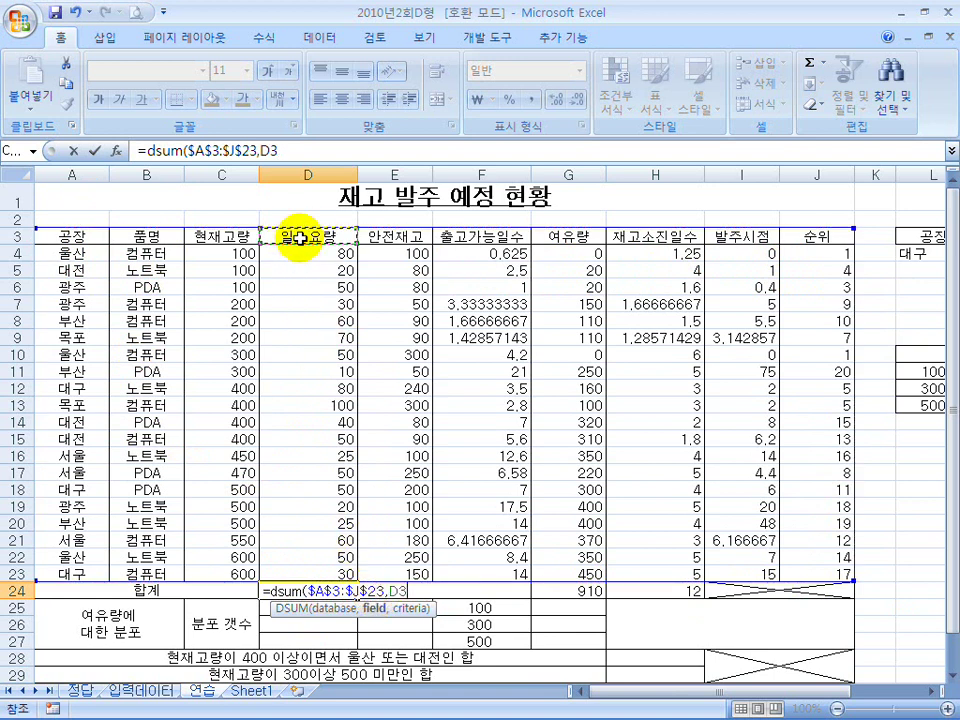
type(",")
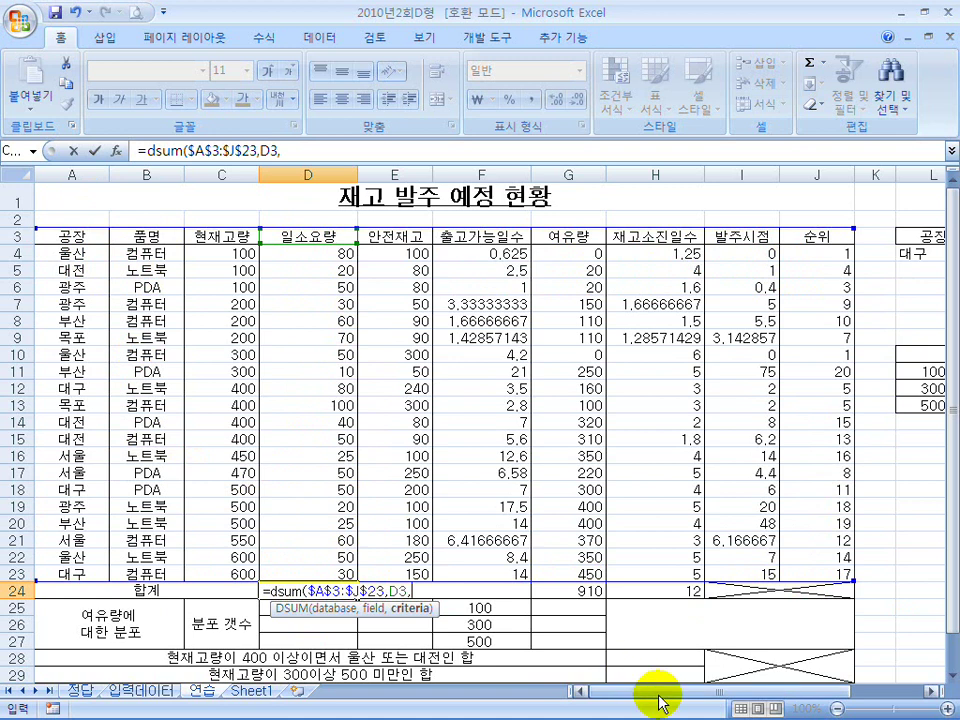
left_click_drag(662, 692, 720, 686)
mouse_move(780, 240)
left_mouse_down()
mouse_move(765, 257)
mouse_move(775, 258)
left_mouse_up()
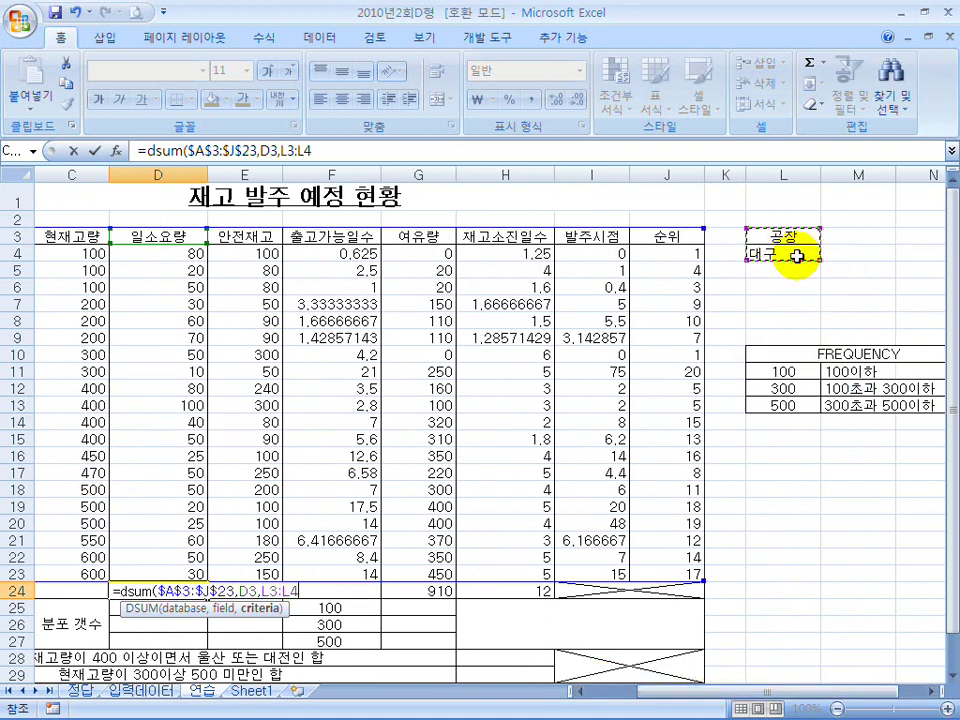
key("F4")
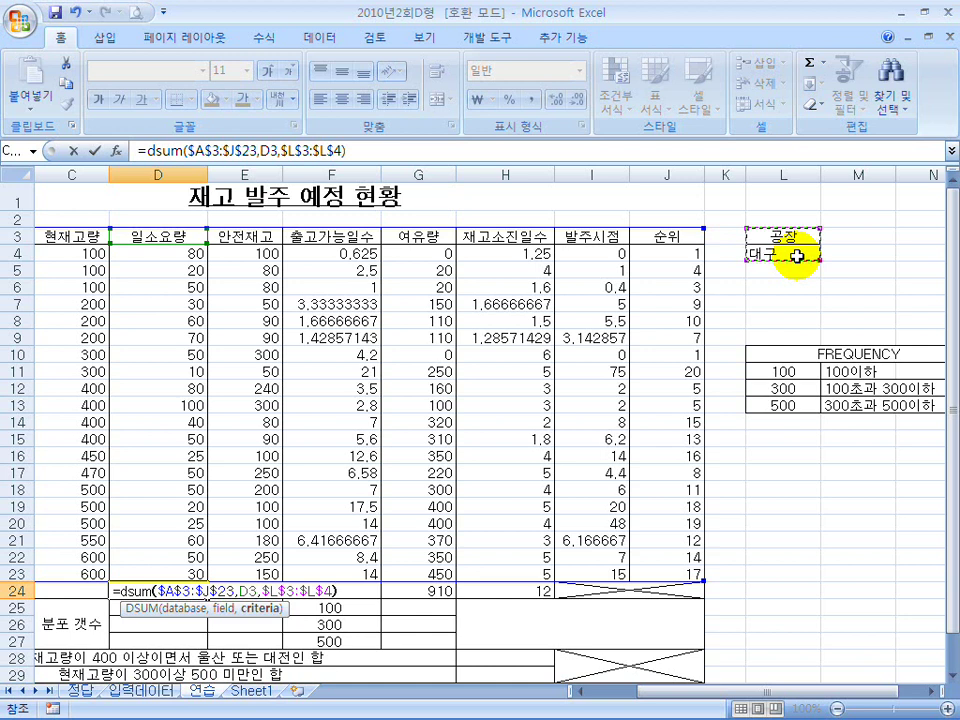
key("Return")
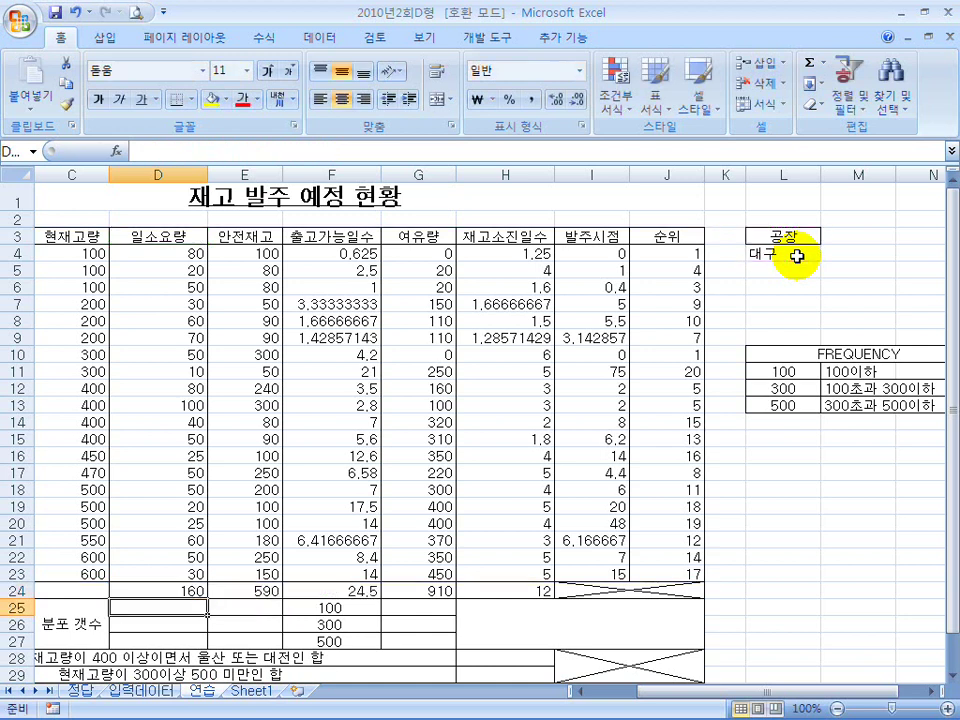
Step: Fill the DSUM formula from D24 across the 합계 row through H24
left_click(193, 588)
left_click_drag(206, 597, 557, 606)
left_click(621, 437)
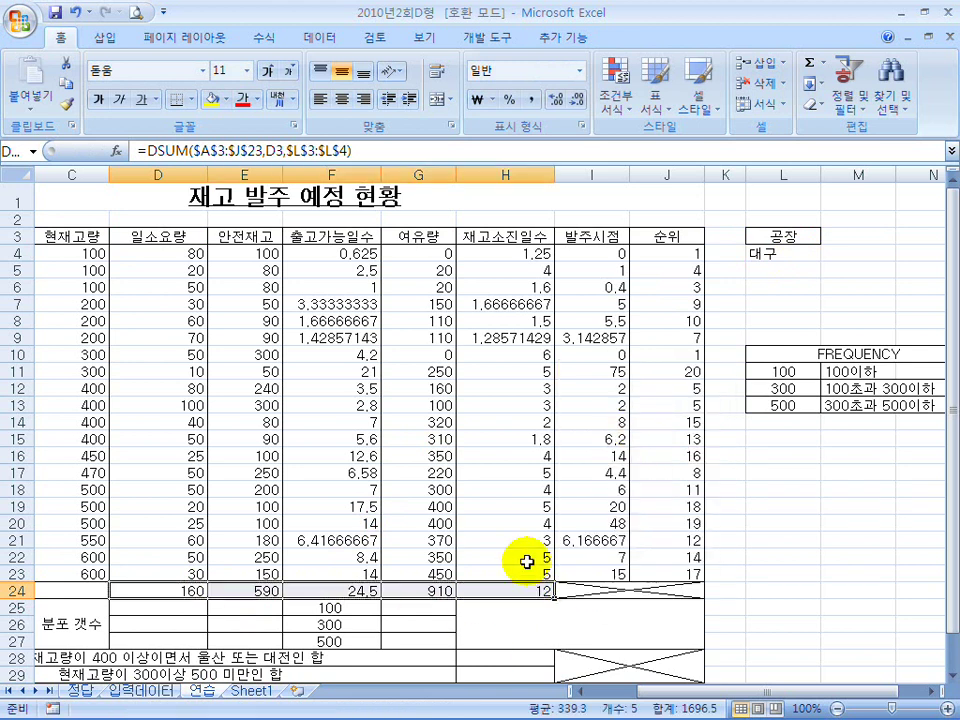
Step: Examine the 여유량 distribution block from D25, its limits in F25:F27, and the 일소요량 and 안전재고 columns above it
left_click_drag(684, 691, 602, 693)
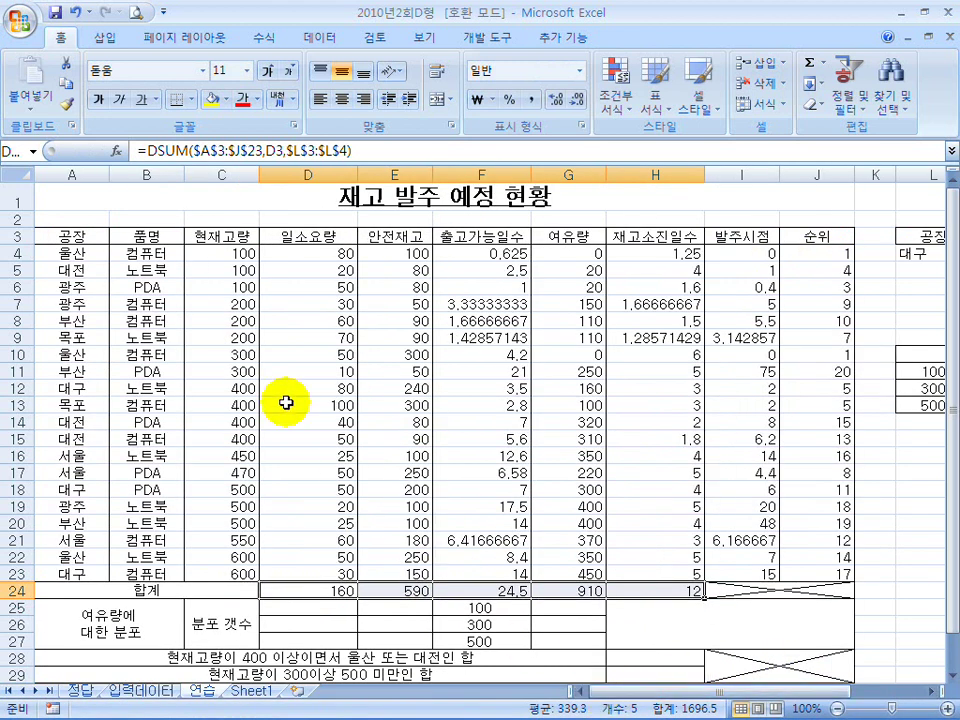
left_click(304, 612)
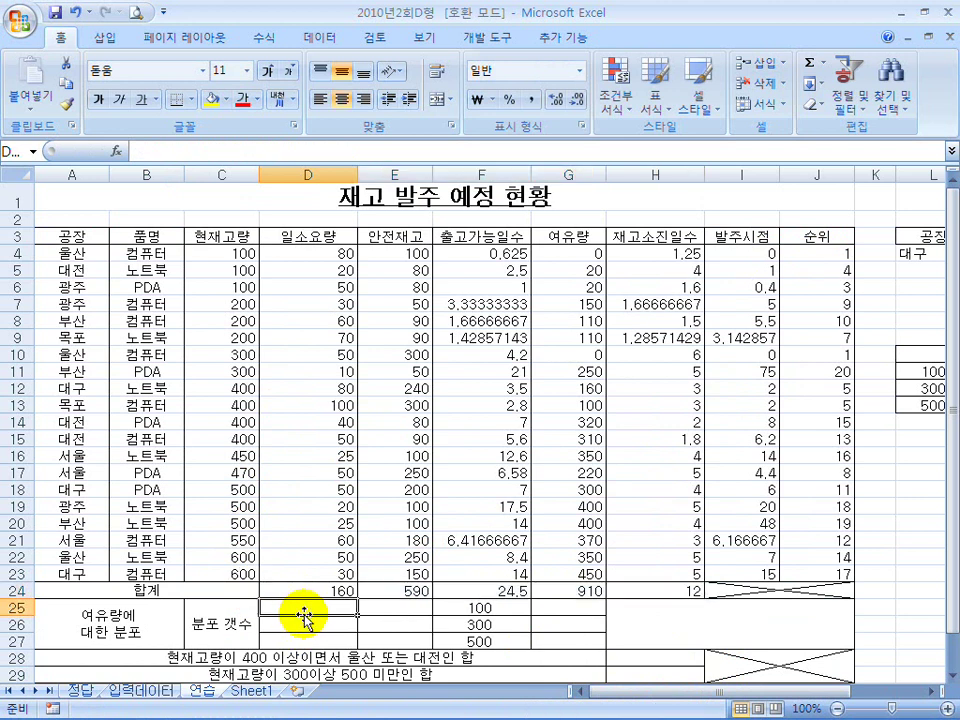
left_click_drag(454, 608, 452, 642)
left_click(308, 489)
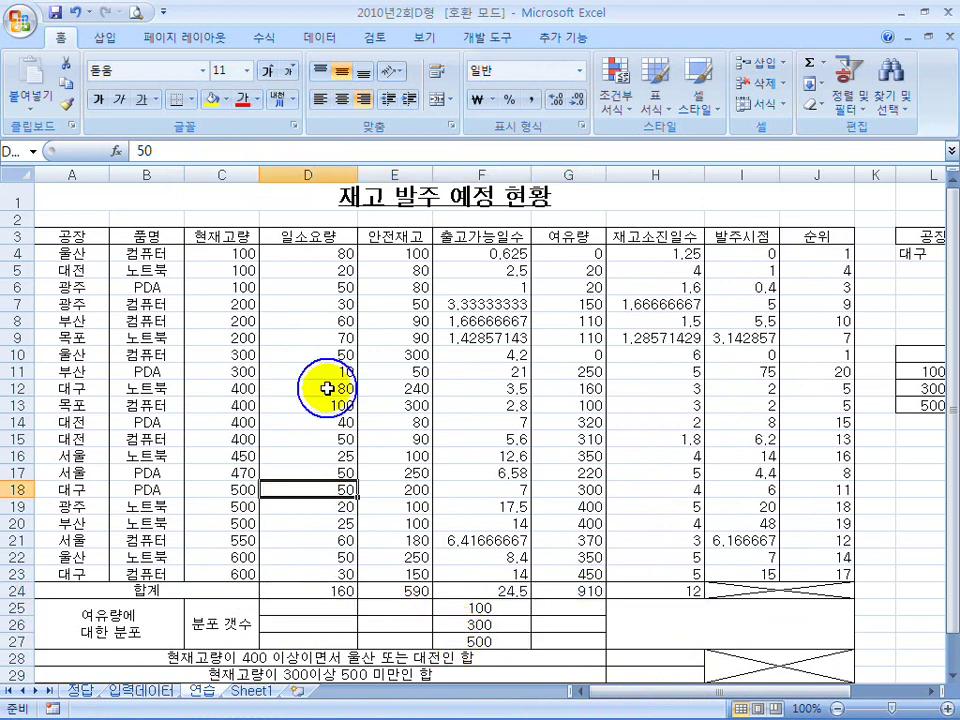
left_click_drag(306, 240, 394, 240)
left_click_drag(308, 174, 396, 171)
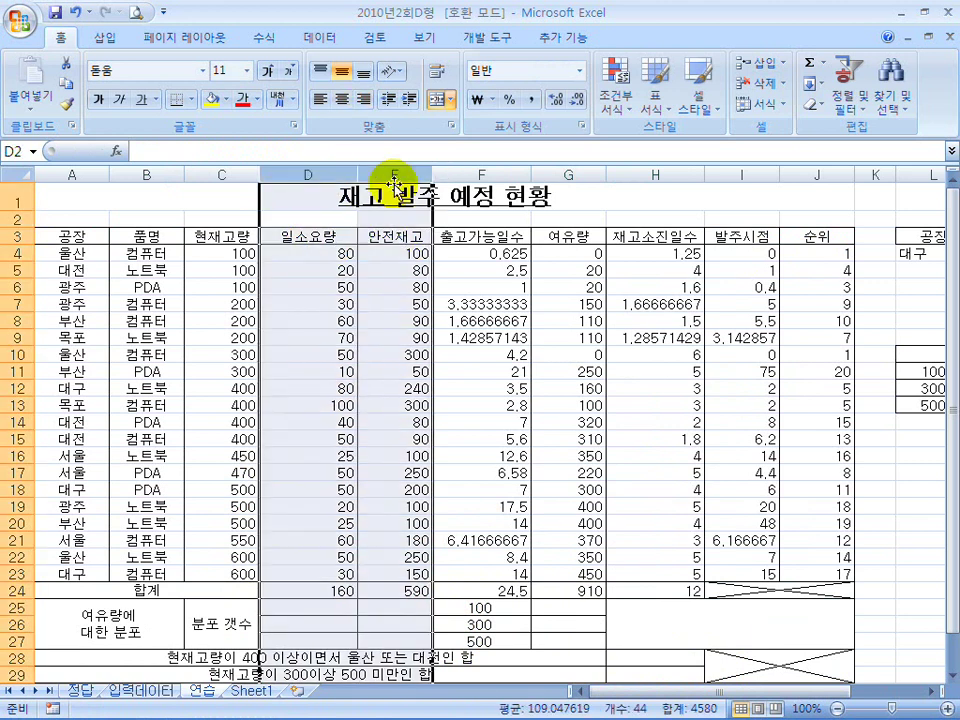
Step: Hide the 일소요량 and 안전재고 columns D:E so the distribution block's limits sit beside the 분포 갯수 label
right_click(398, 176)
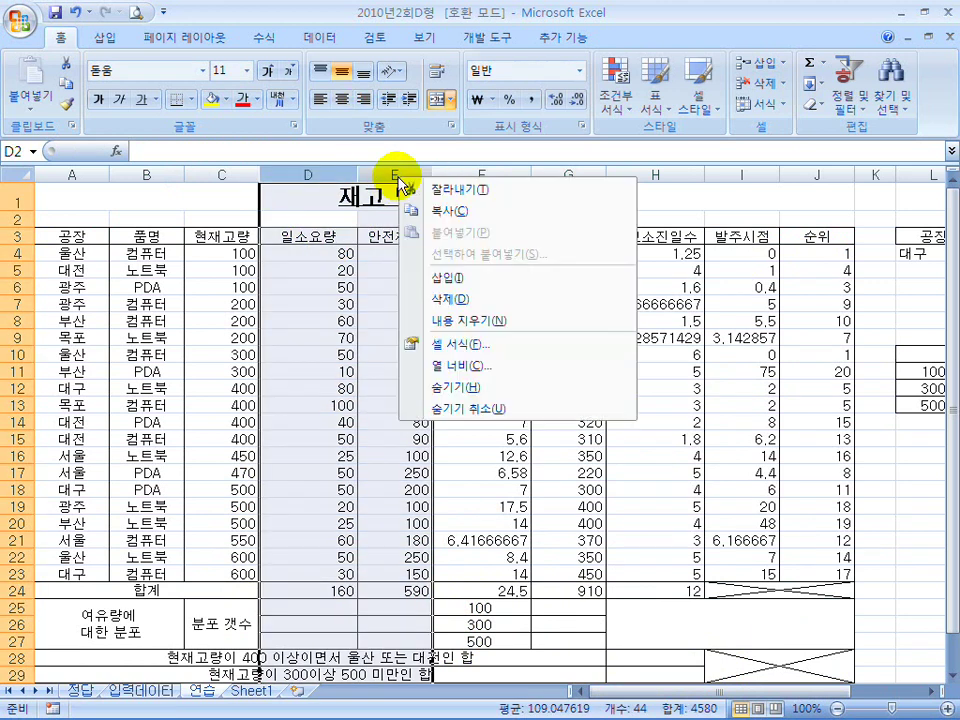
left_click(470, 387)
left_click_drag(311, 606, 302, 638)
left_click(220, 624)
left_click(310, 607)
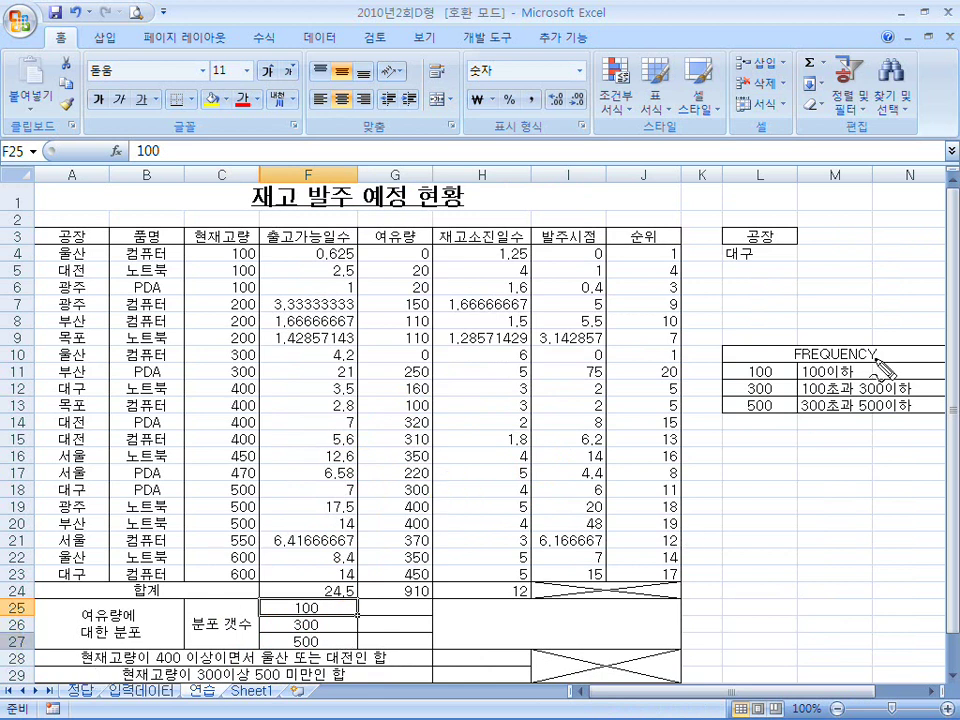
Step: Examine the FREQUENCY notes from L10, the 여유량 column and the empty distribution count cells beside the limits
mouse_move(877, 362)
left_mouse_down()
mouse_move(790, 350)
mouse_move(856, 368)
left_mouse_up()
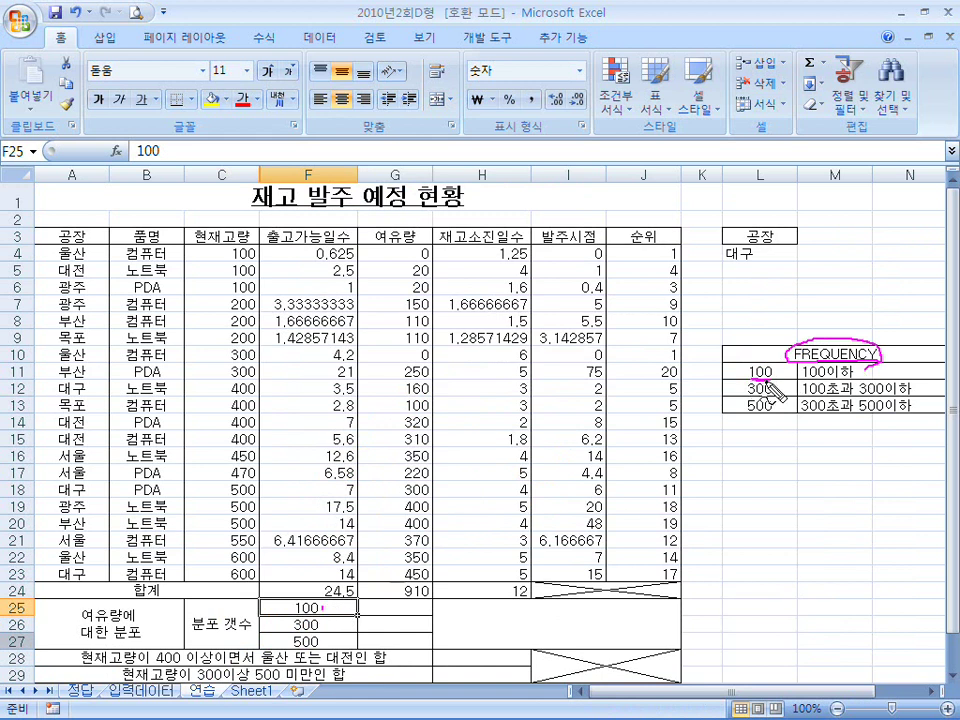
mouse_move(805, 381)
left_mouse_down()
mouse_move(840, 381)
mouse_move(824, 383)
left_mouse_up()
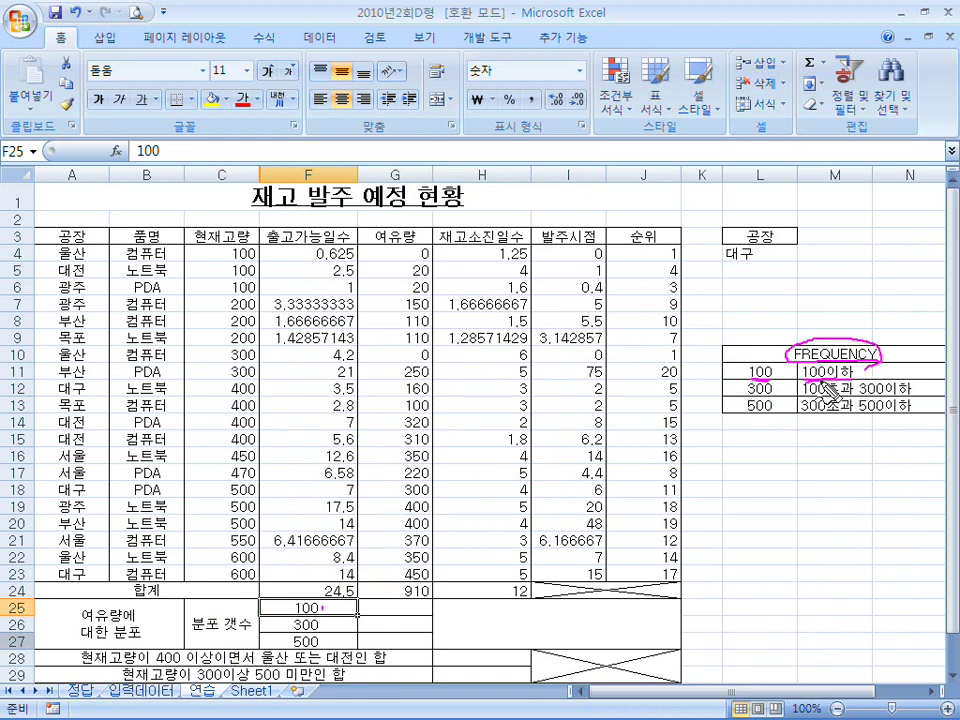
left_click_drag(723, 466, 805, 455)
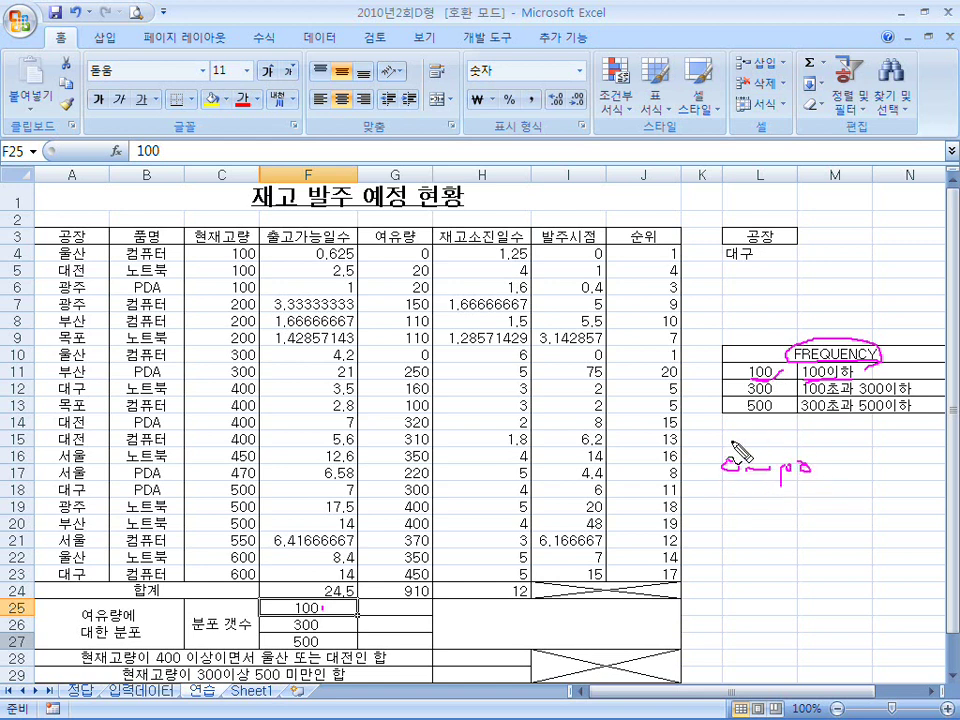
mouse_move(372, 512)
left_mouse_down()
mouse_move(340, 600)
mouse_move(325, 252)
mouse_move(333, 555)
left_mouse_up()
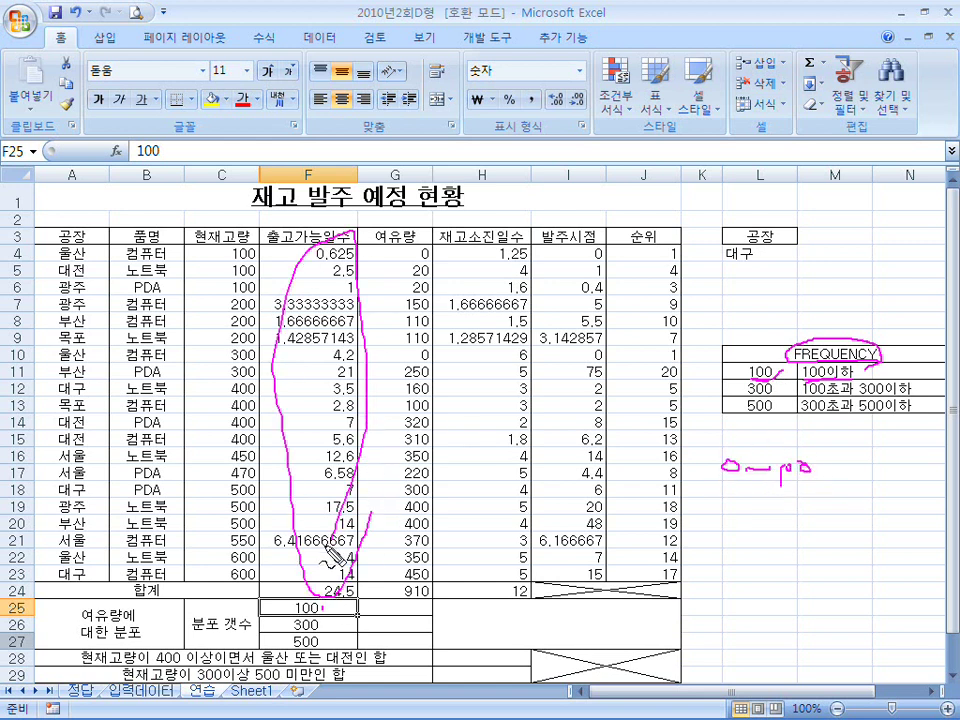
left_click_drag(82, 618, 140, 618)
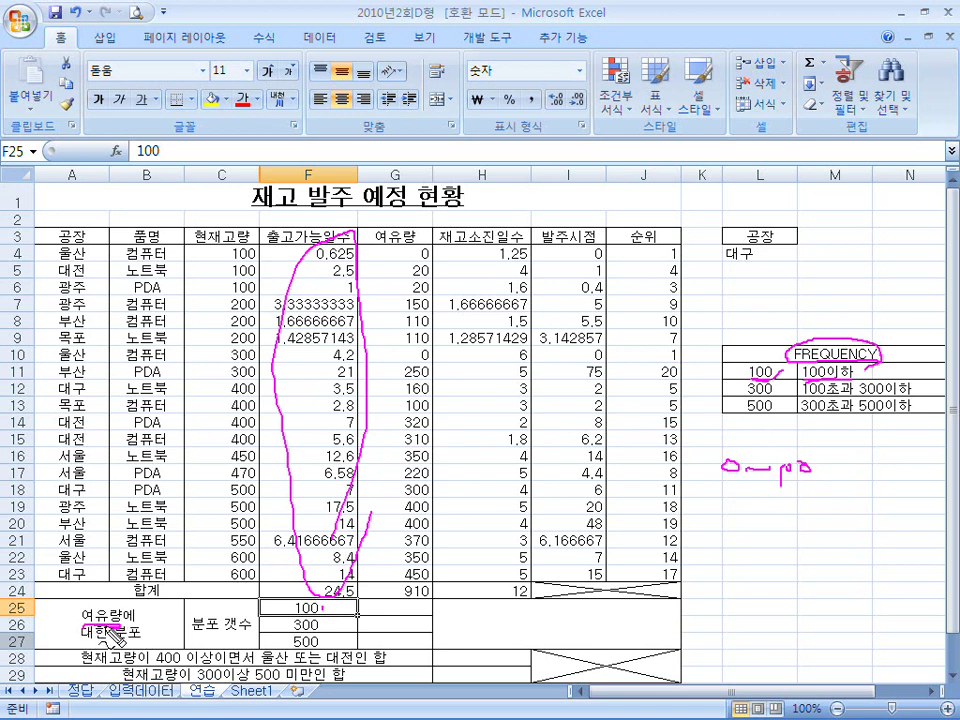
left_click_drag(386, 364, 418, 460)
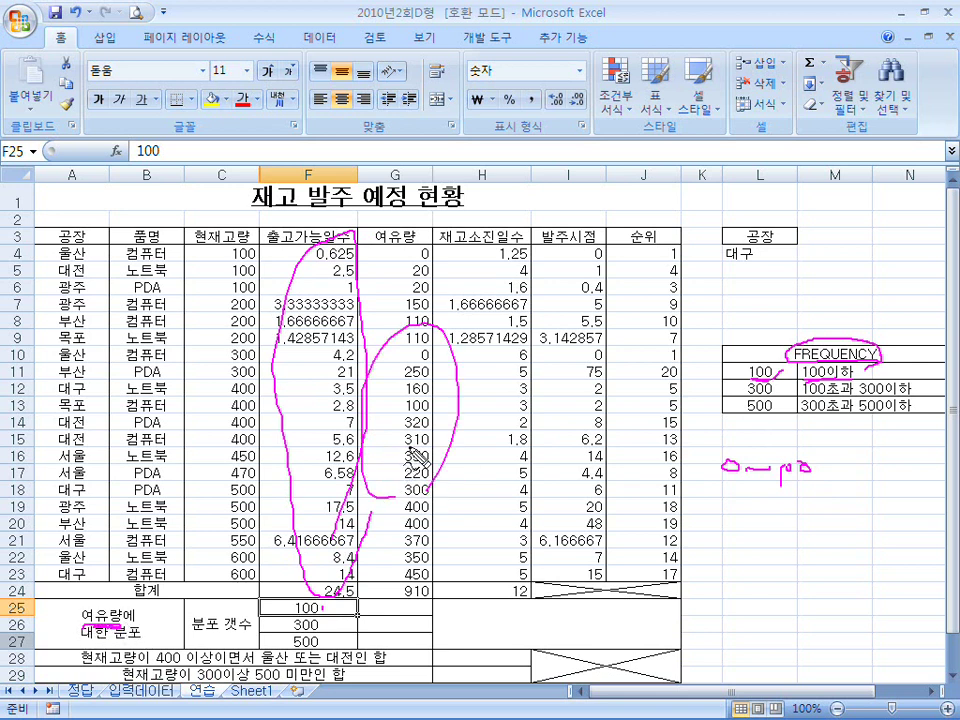
key("e")
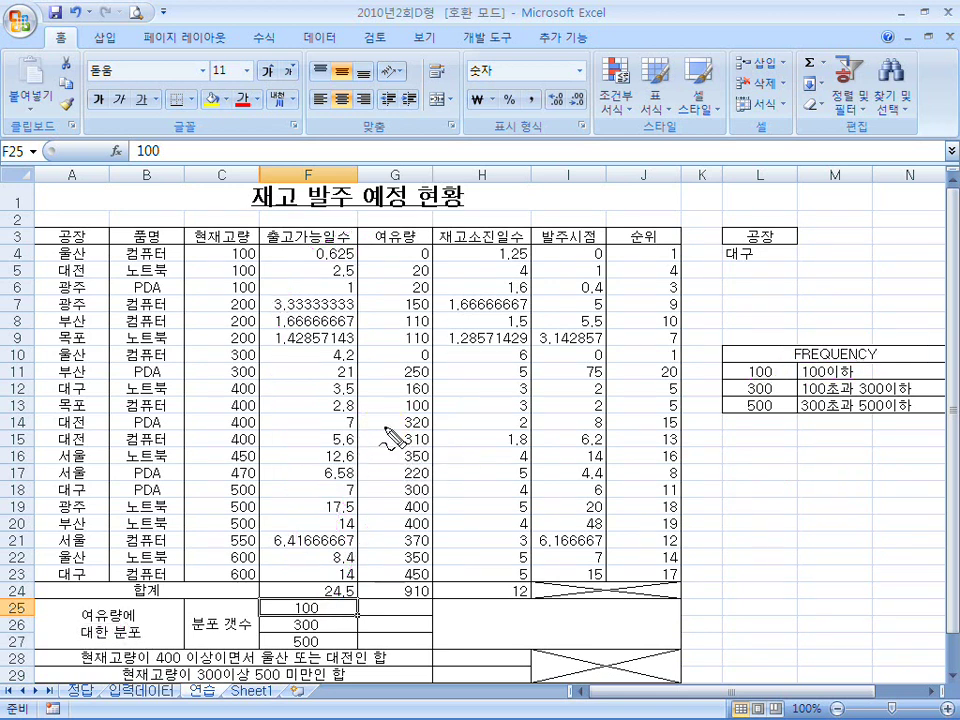
mouse_move(420, 252)
left_mouse_down()
mouse_move(375, 250)
mouse_move(420, 280)
left_mouse_up()
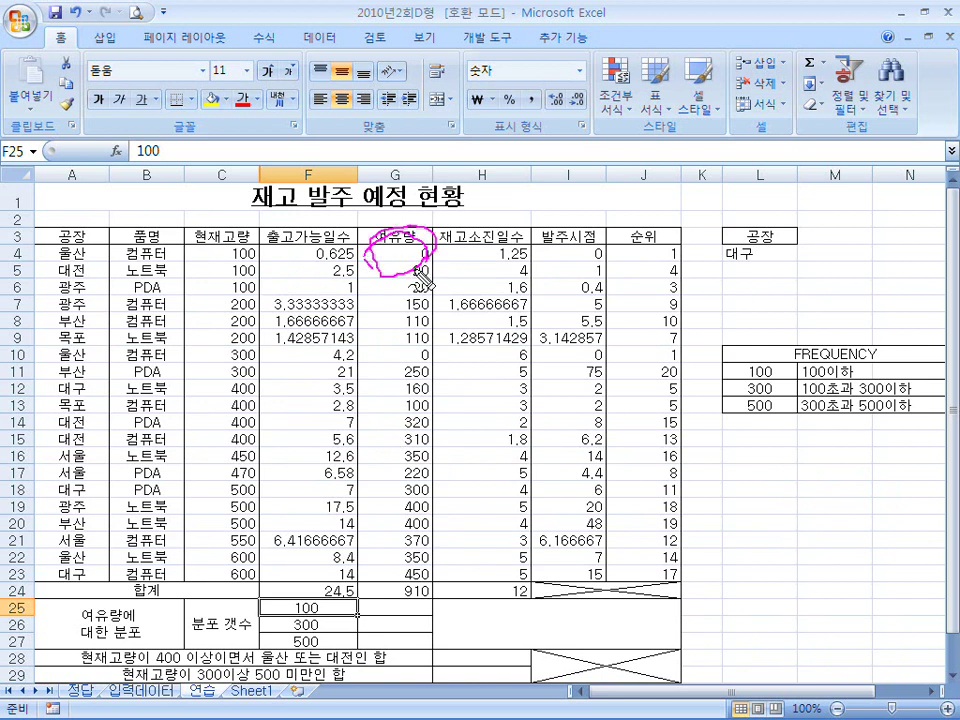
mouse_move(407, 664)
left_mouse_down()
mouse_move(385, 600)
mouse_move(410, 660)
mouse_move(398, 615)
left_mouse_up()
key("Escape")
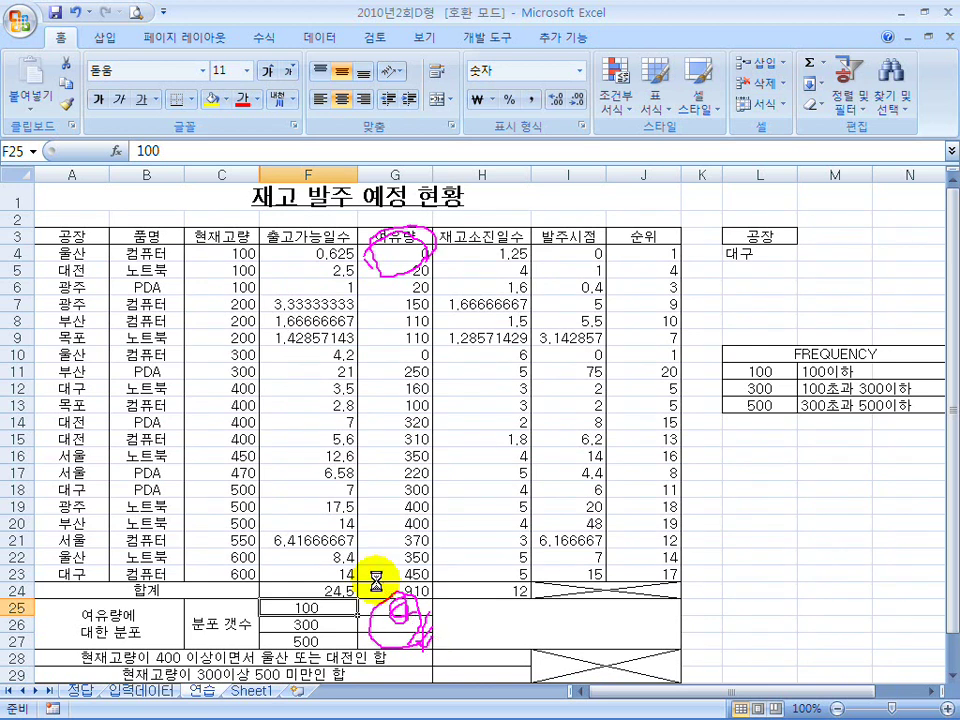
Step: Check which 여유량 values belong to each FREQUENCY interval: 100이하, 100초과 300이하 and 300초과 500이하
key("ctrl+shift+d")
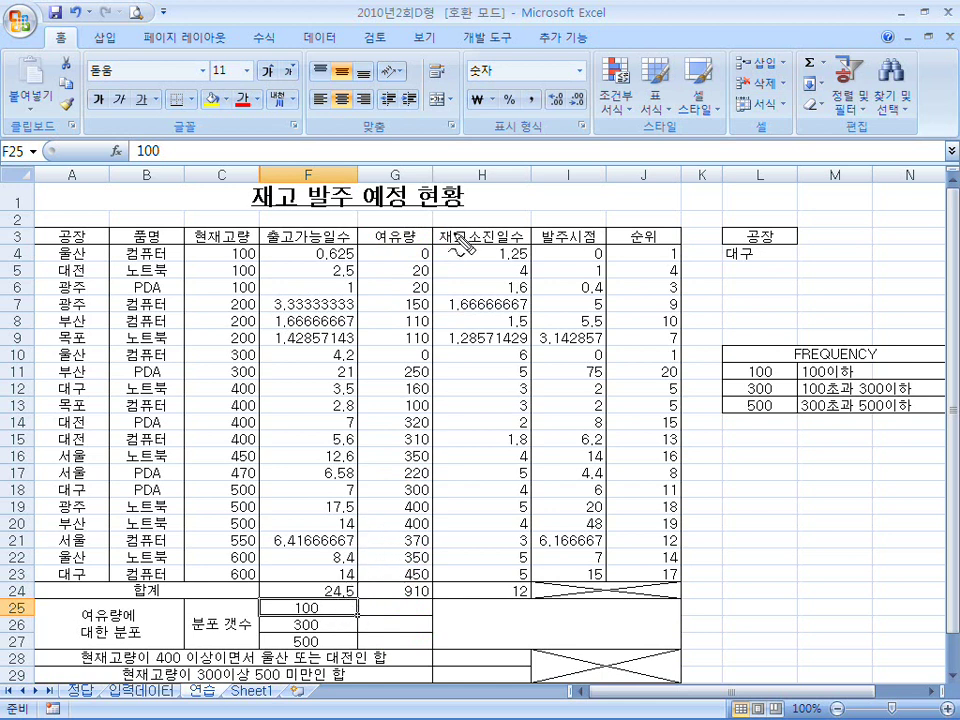
mouse_move(433, 256)
left_mouse_down()
mouse_move(426, 266)
mouse_move(428, 244)
left_mouse_up()
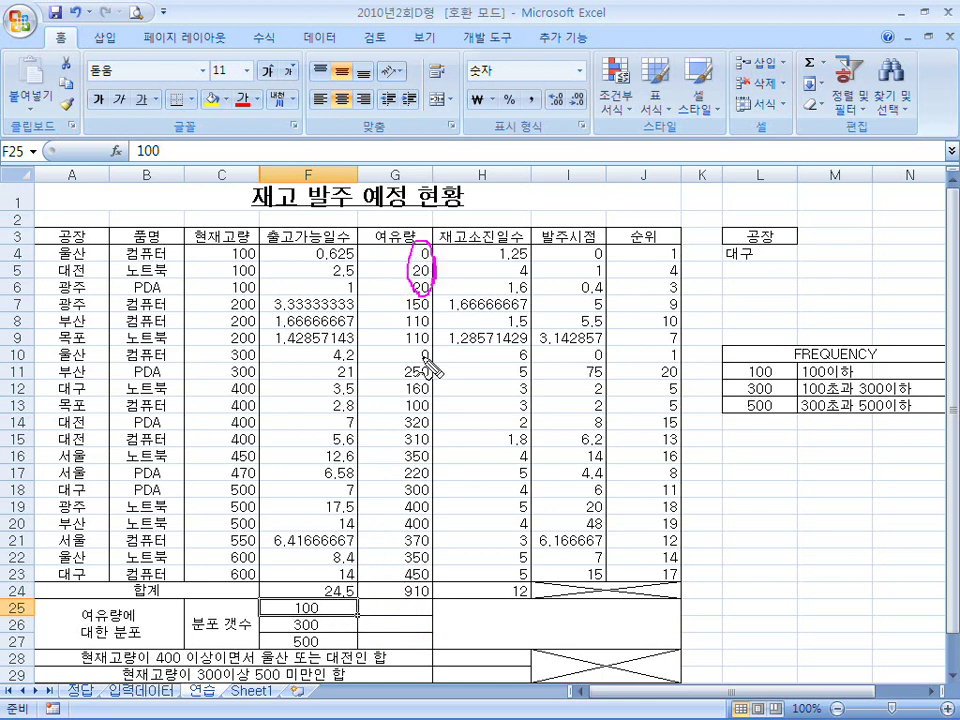
mouse_move(432, 344)
left_mouse_down()
mouse_move(425, 378)
mouse_move(403, 404)
mouse_move(438, 412)
left_mouse_up()
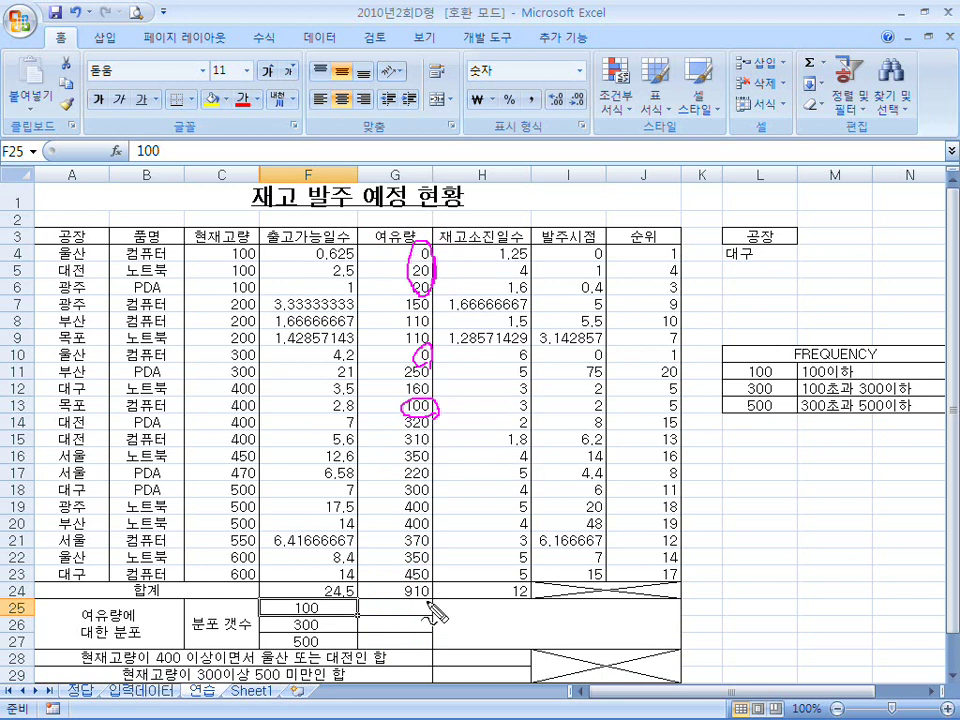
left_click_drag(750, 381, 851, 380)
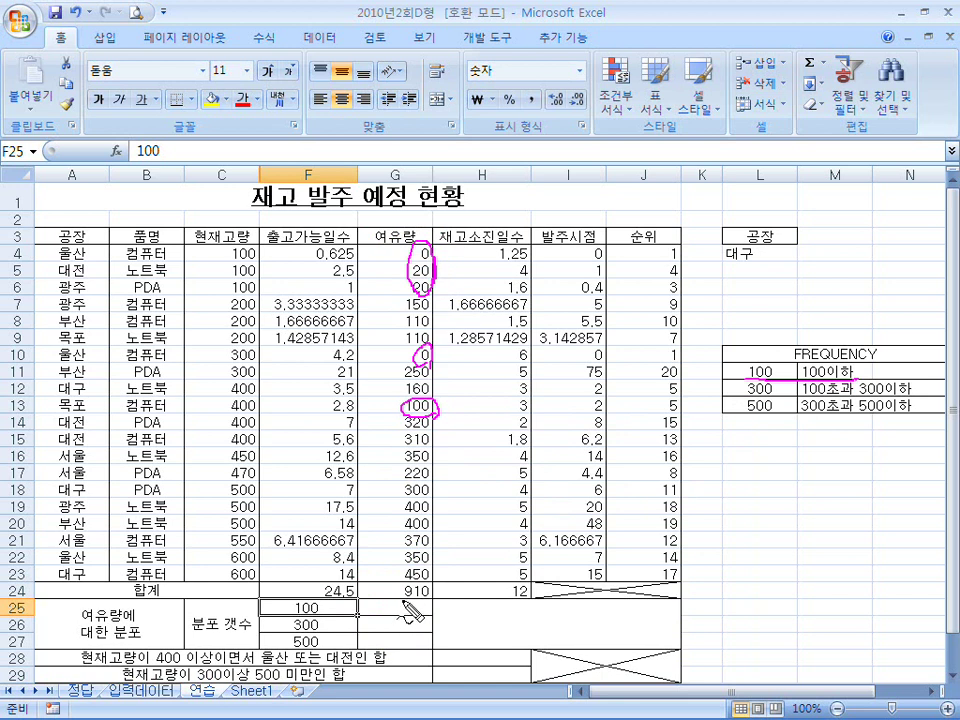
left_click_drag(747, 397, 790, 401)
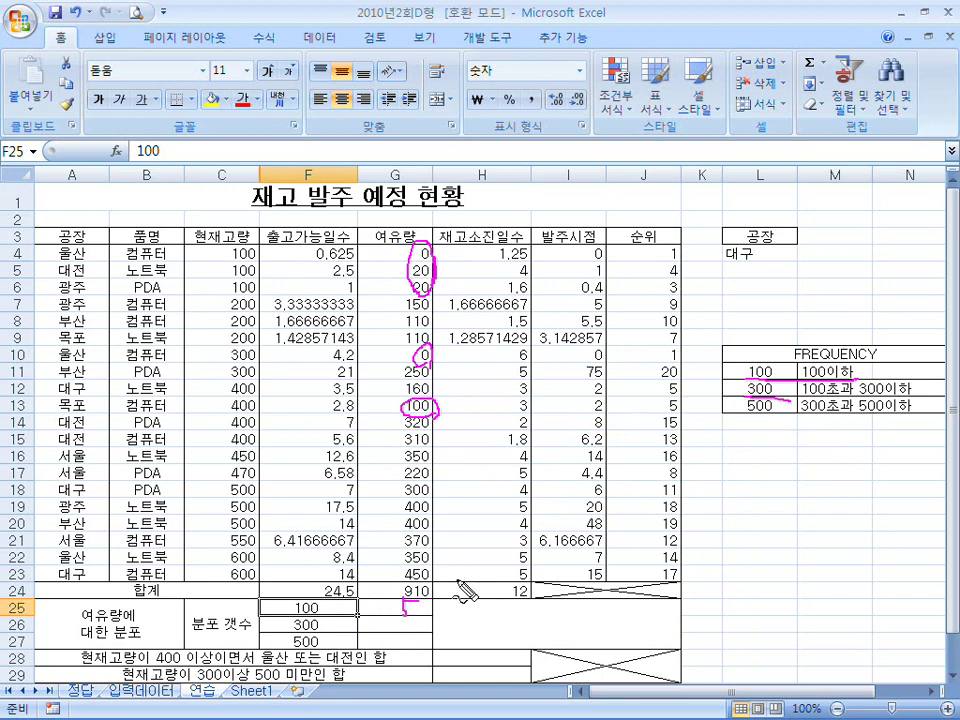
left_click_drag(295, 641, 322, 640)
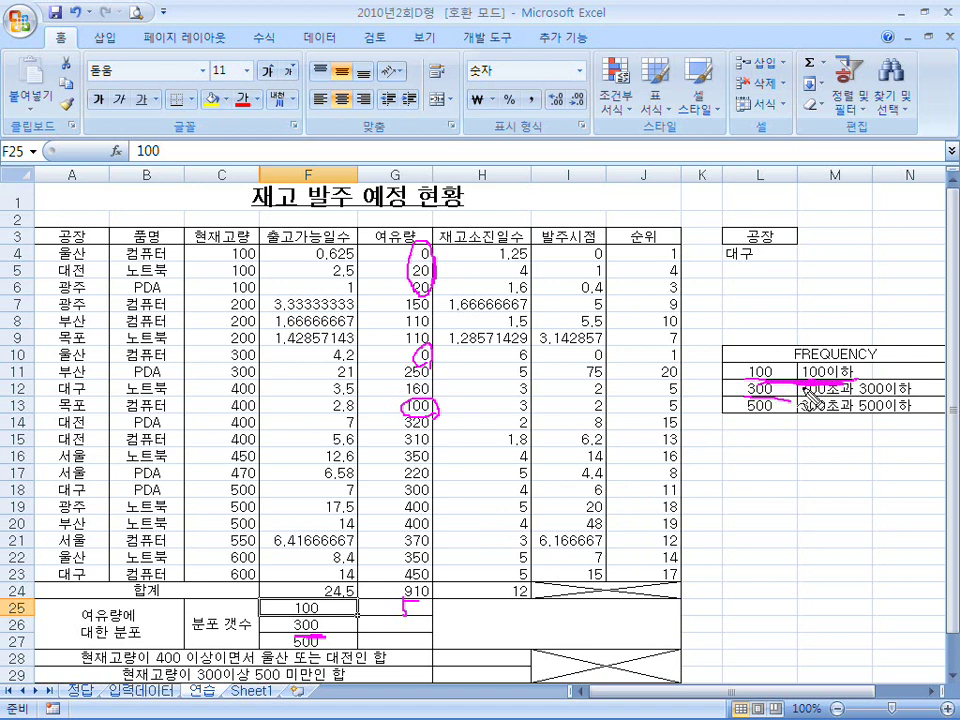
left_click_drag(800, 388, 852, 386)
left_click_drag(723, 474, 724, 489)
left_click_drag(731, 478, 744, 486)
left_click_drag(752, 472, 754, 490)
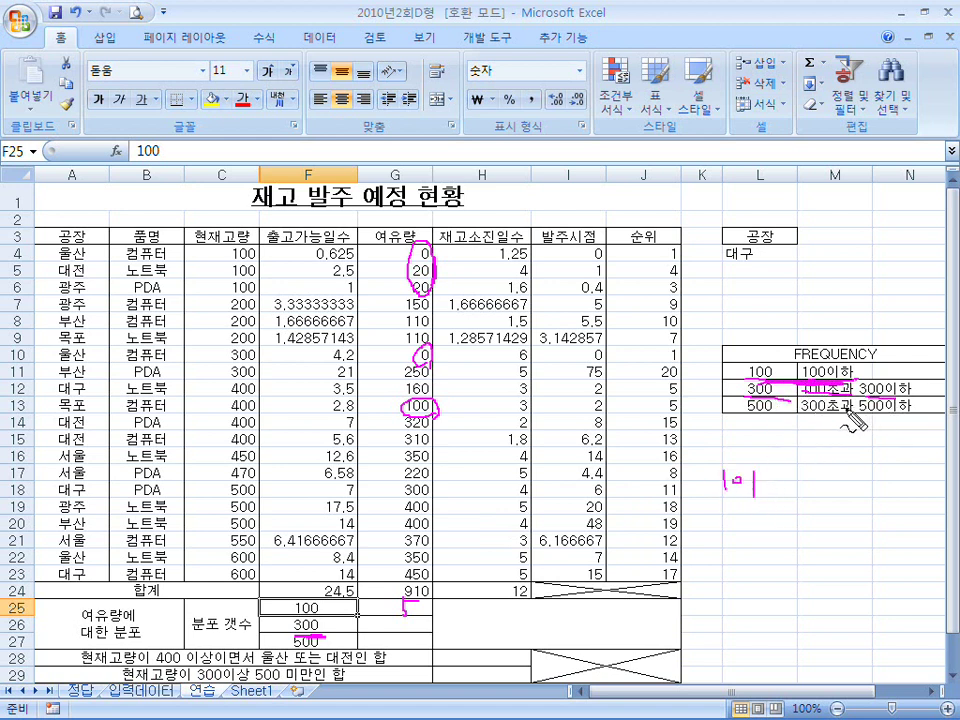
left_click_drag(747, 406, 872, 413)
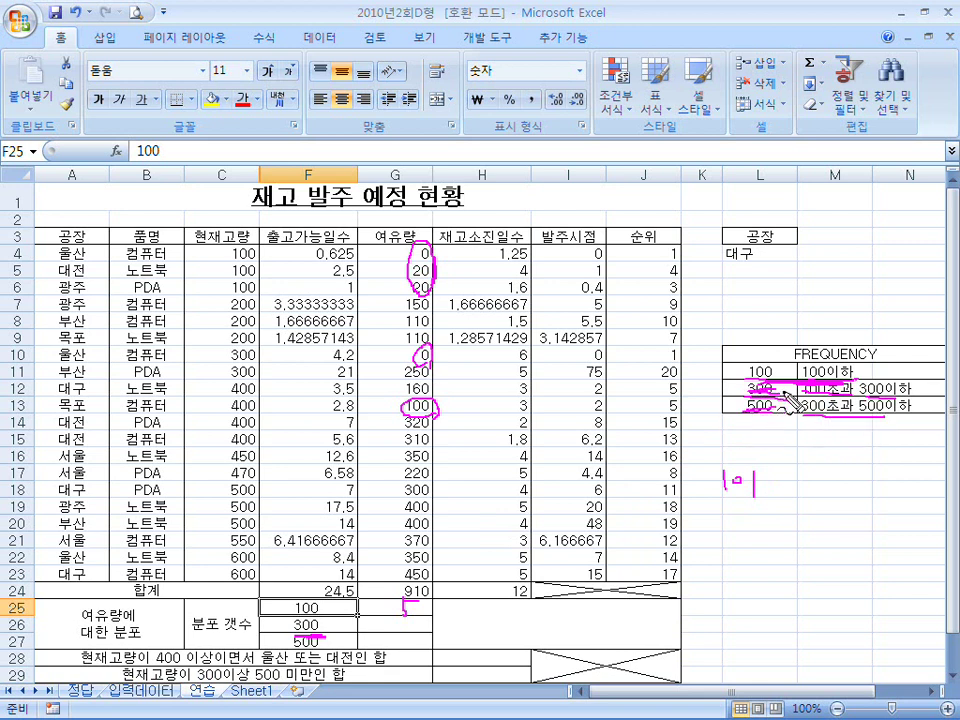
left_click_drag(776, 409, 772, 502)
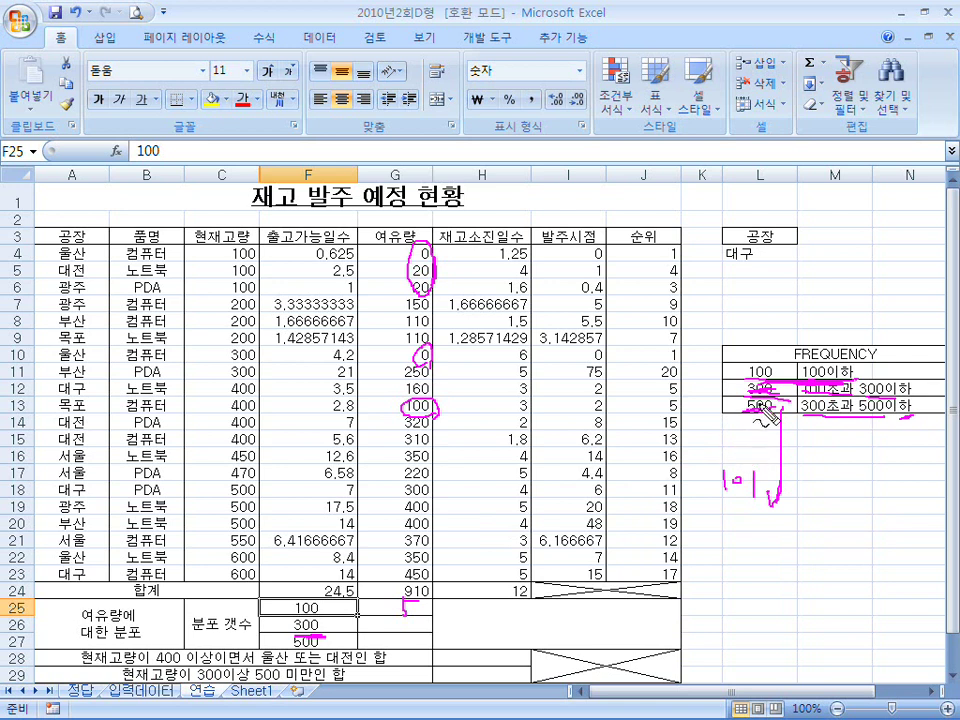
left_click_drag(884, 362, 876, 340)
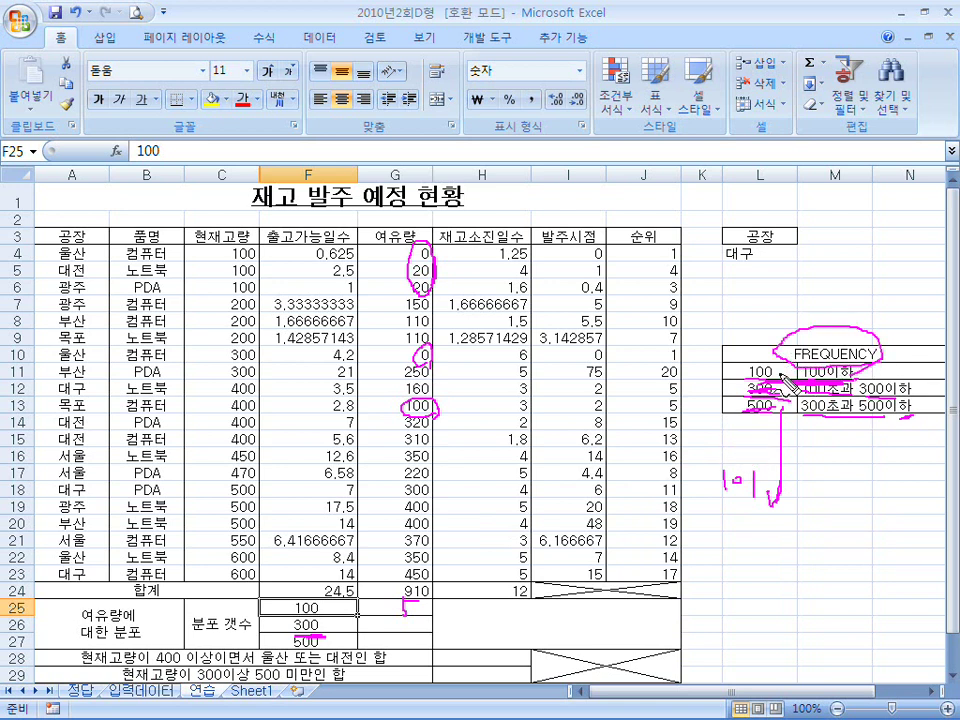
key("Escape")
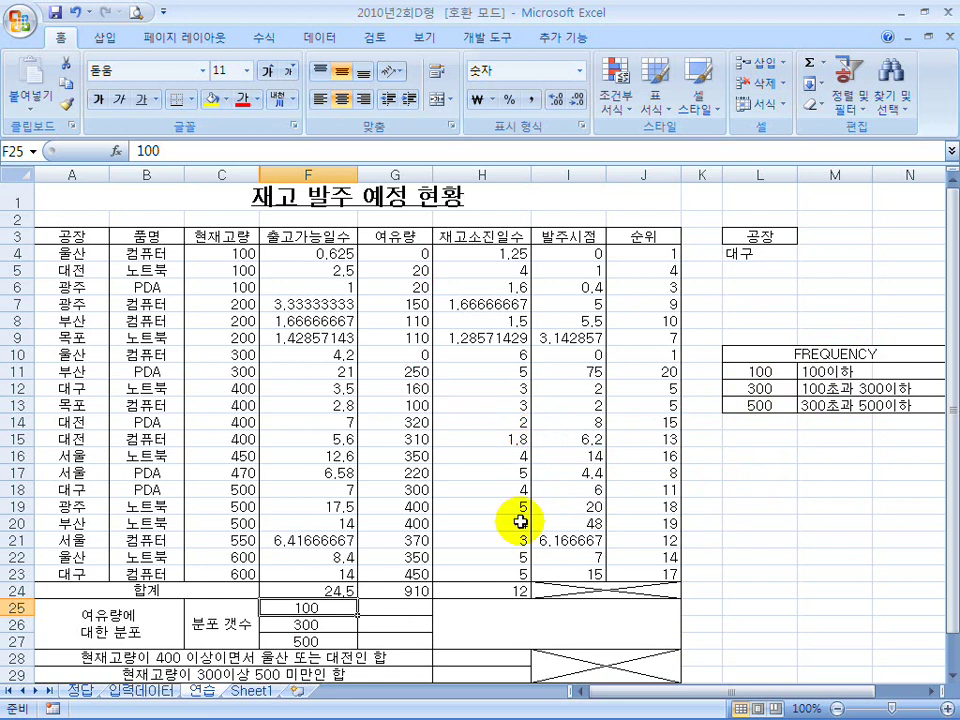
Step: Start a FREQUENCY formula over the three distribution count cells G25:G27
left_click(403, 607)
scroll(405, 607, "down", 1)
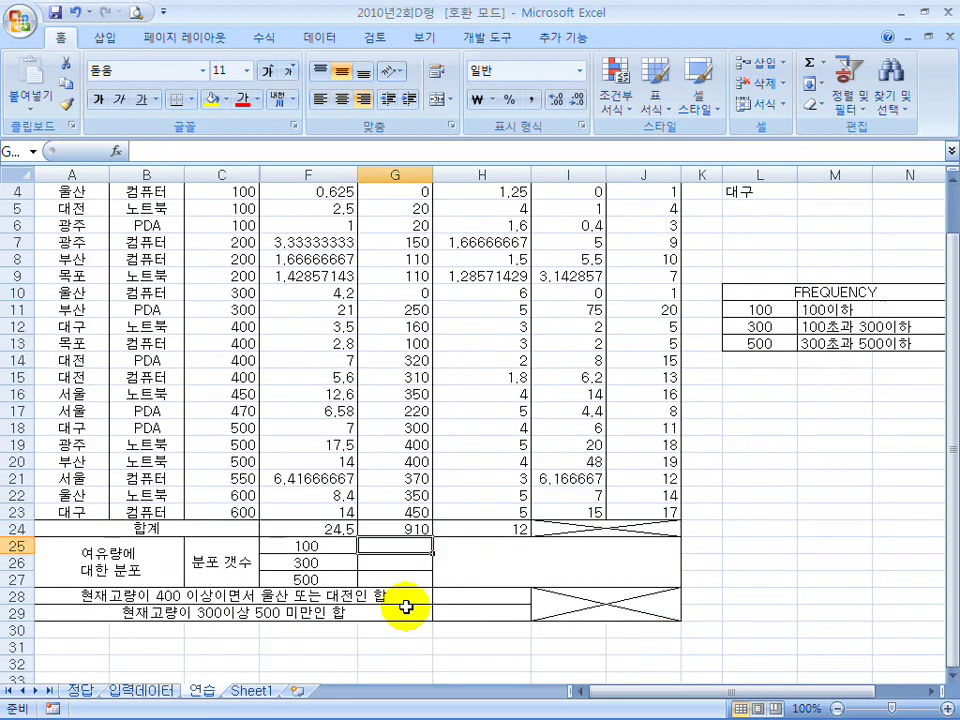
left_click(795, 294)
left_click(410, 541)
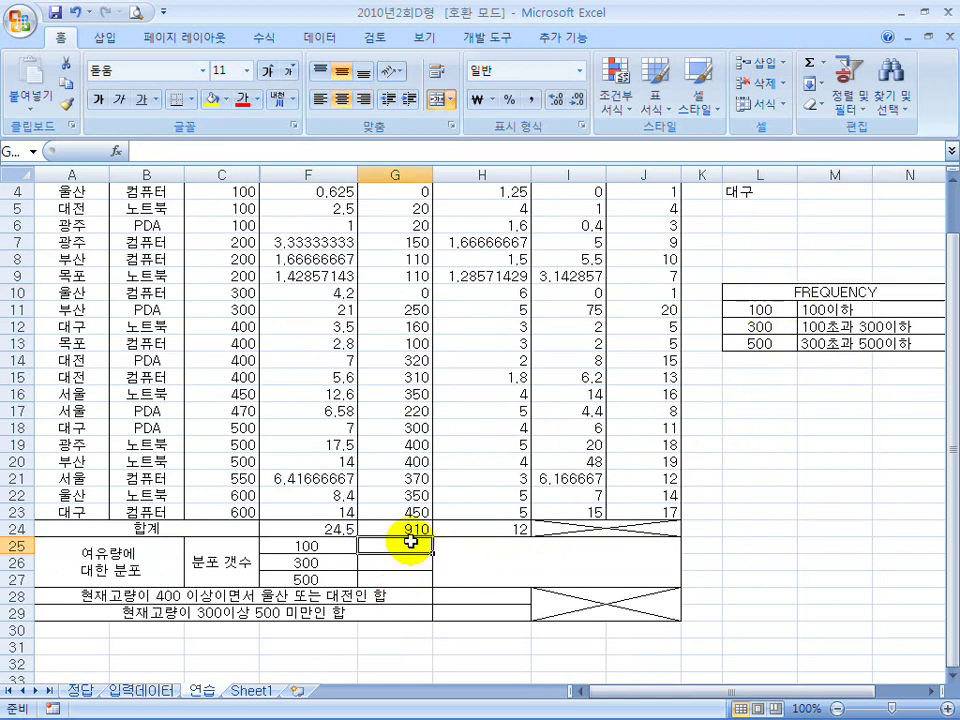
left_click_drag(410, 541, 407, 574)
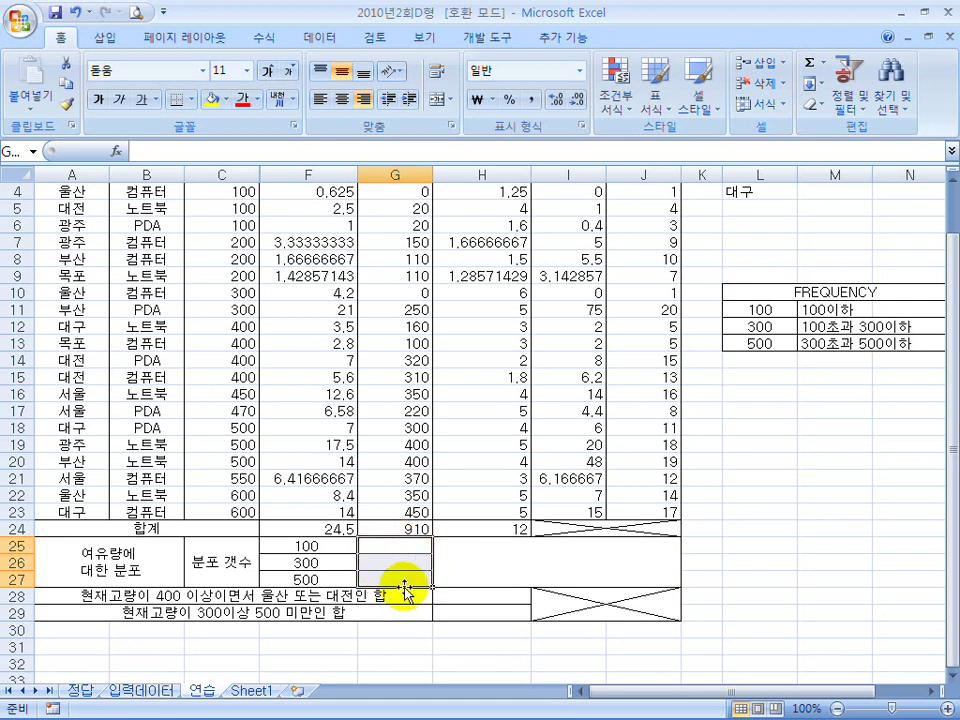
type("=f")
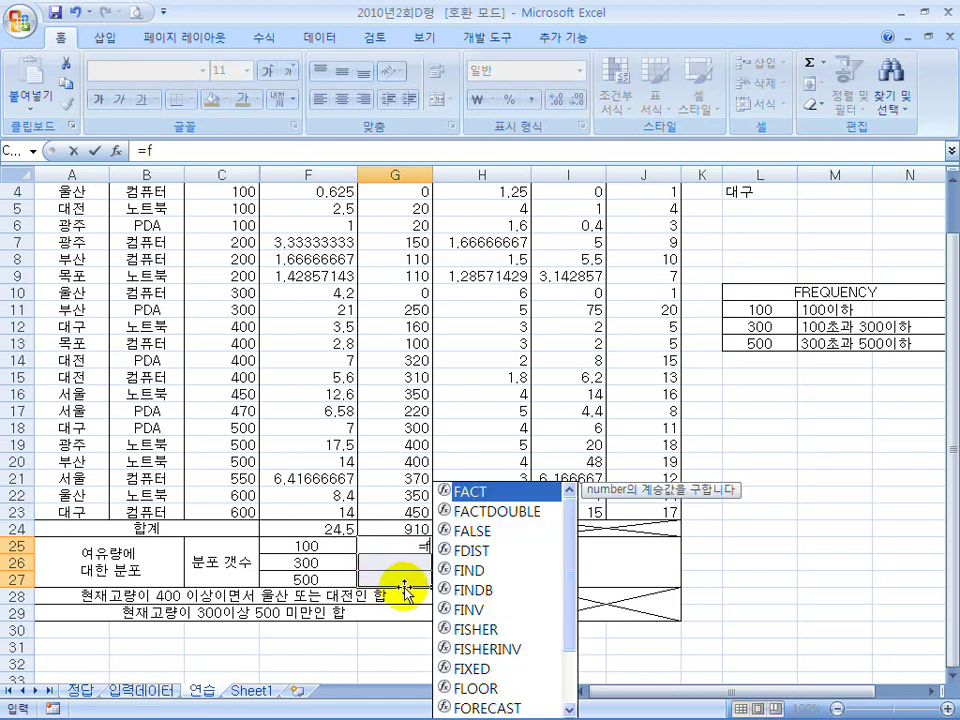
type("requency(")
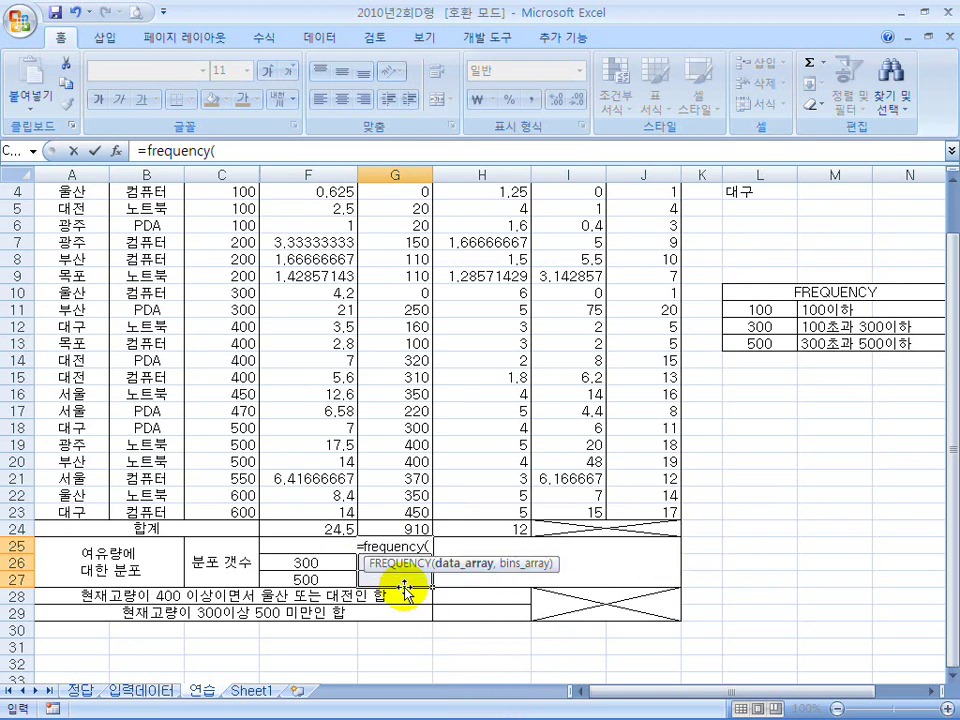
Step: Complete the FREQUENCY formula with data range G4:G23 and bins range F25:F27, and enter it as an array formula
scroll(405, 592, "up", 1)
left_click_drag(394, 255, 429, 574)
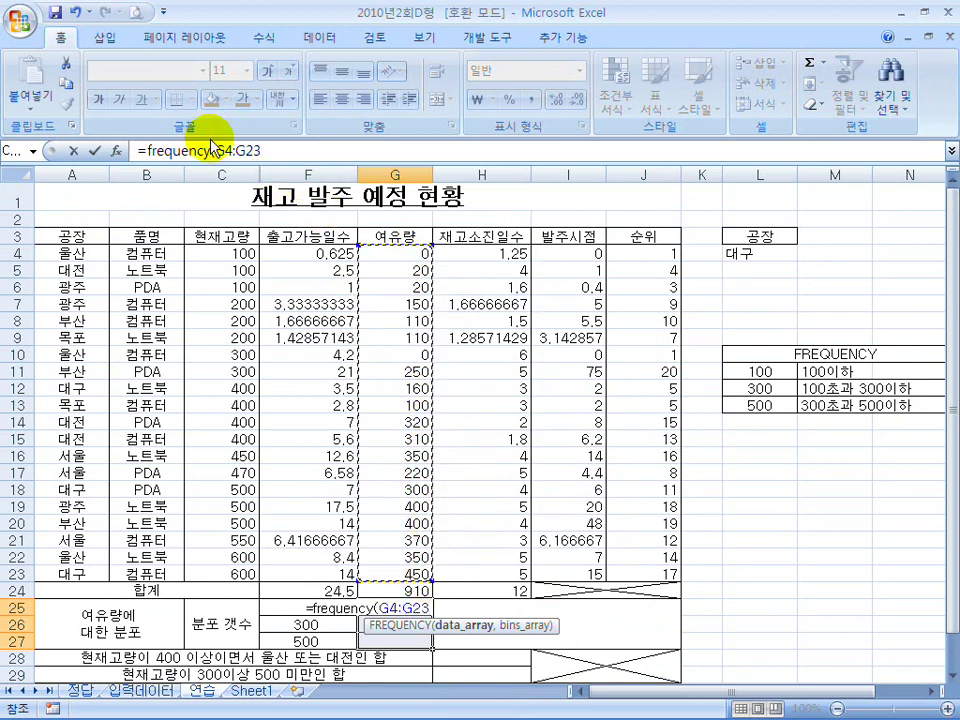
type(",")
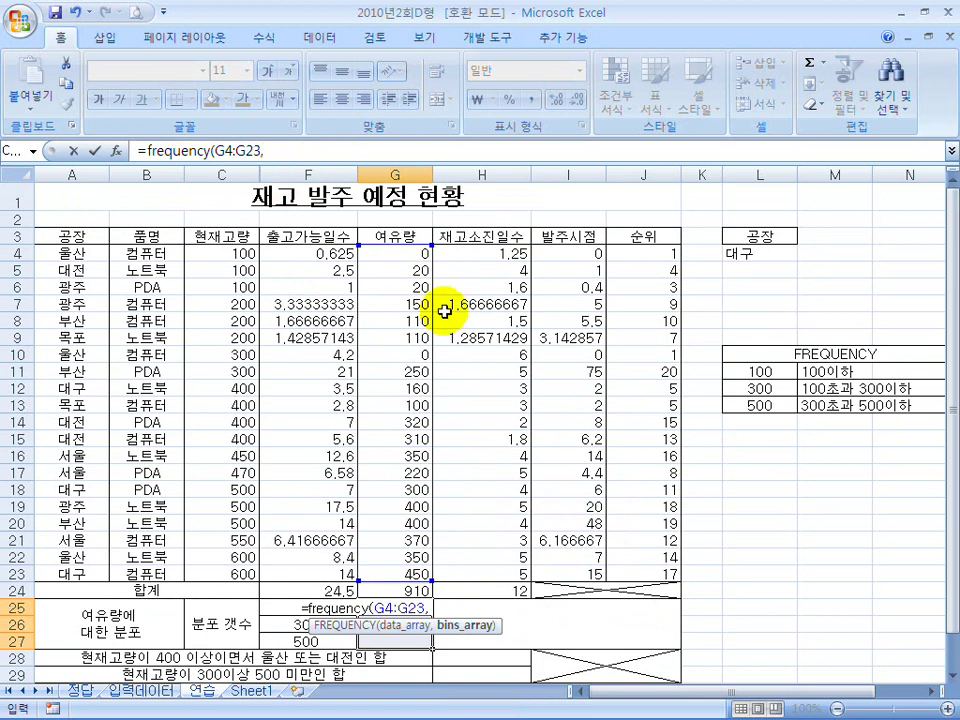
scroll(395, 449, "down", 2)
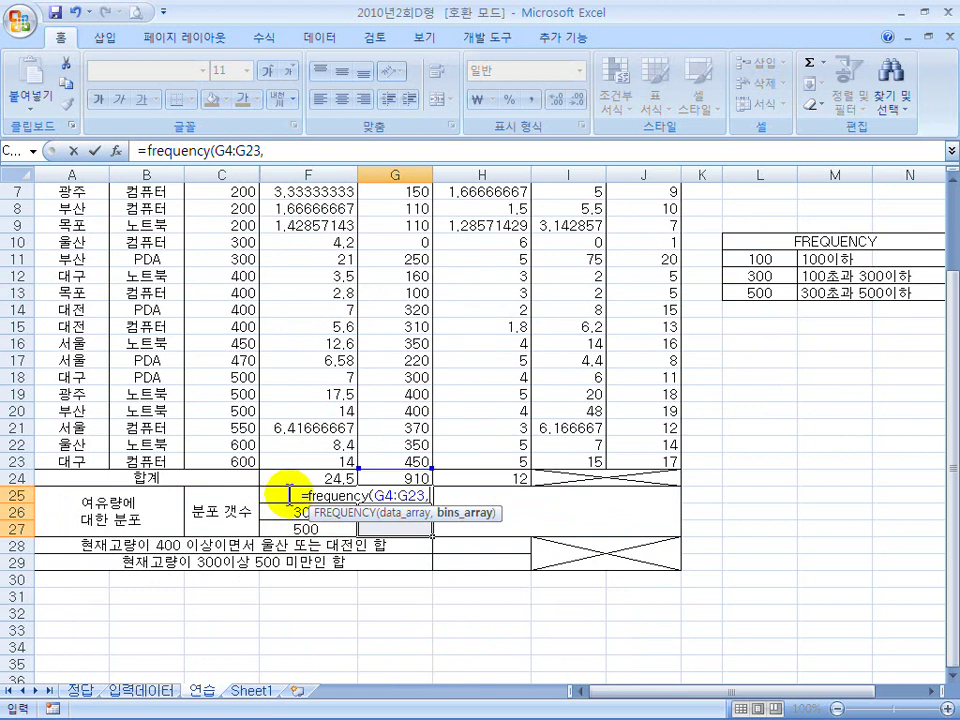
left_click(274, 529)
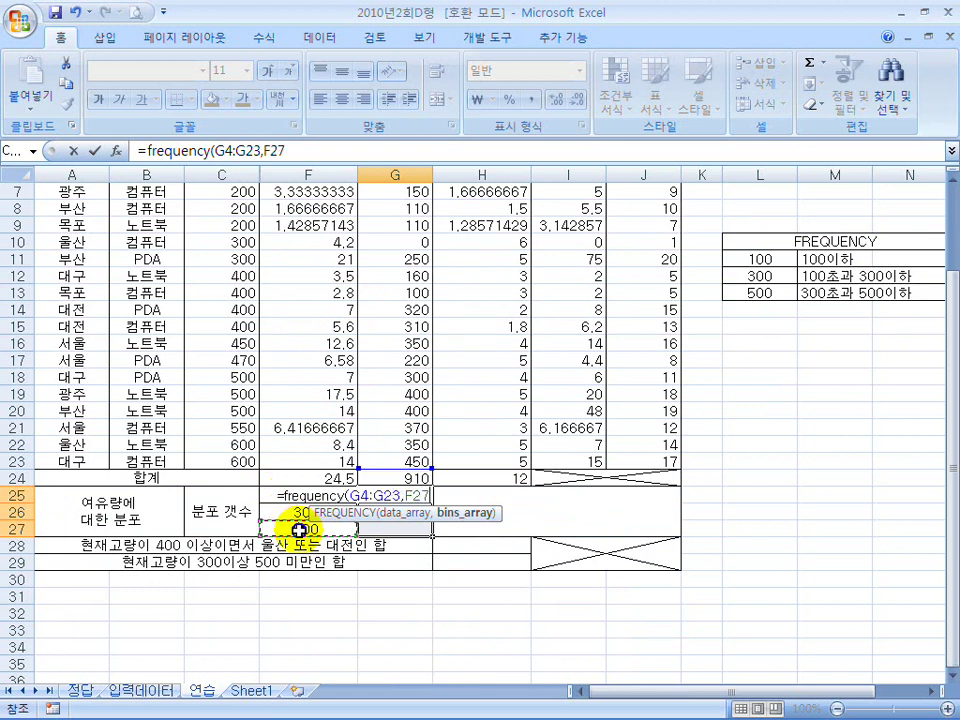
left_click_drag(272, 523, 300, 493)
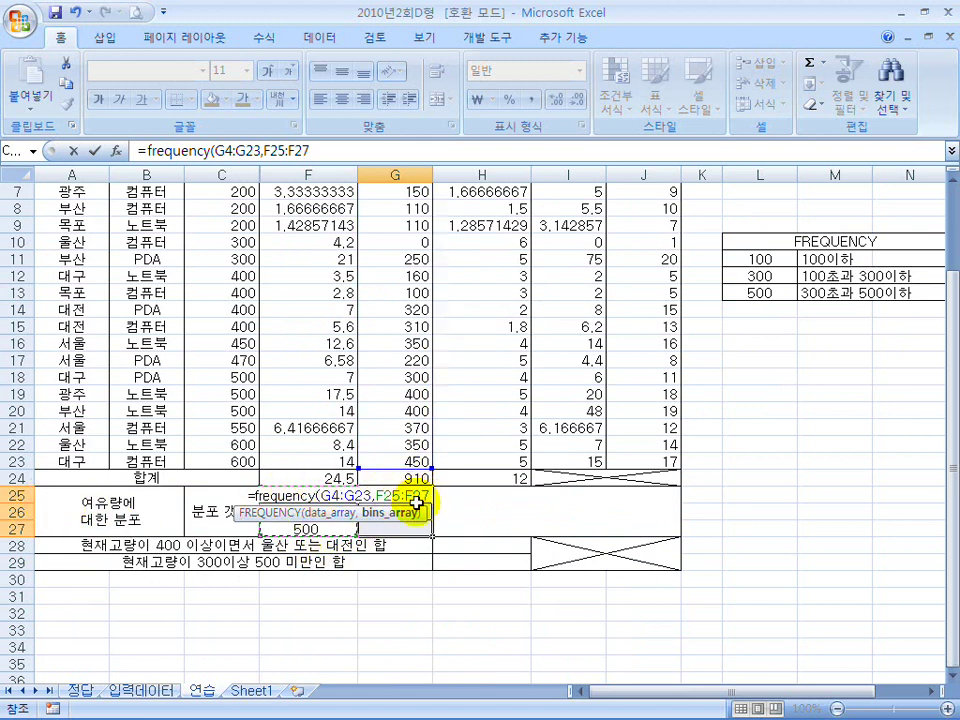
type(")")
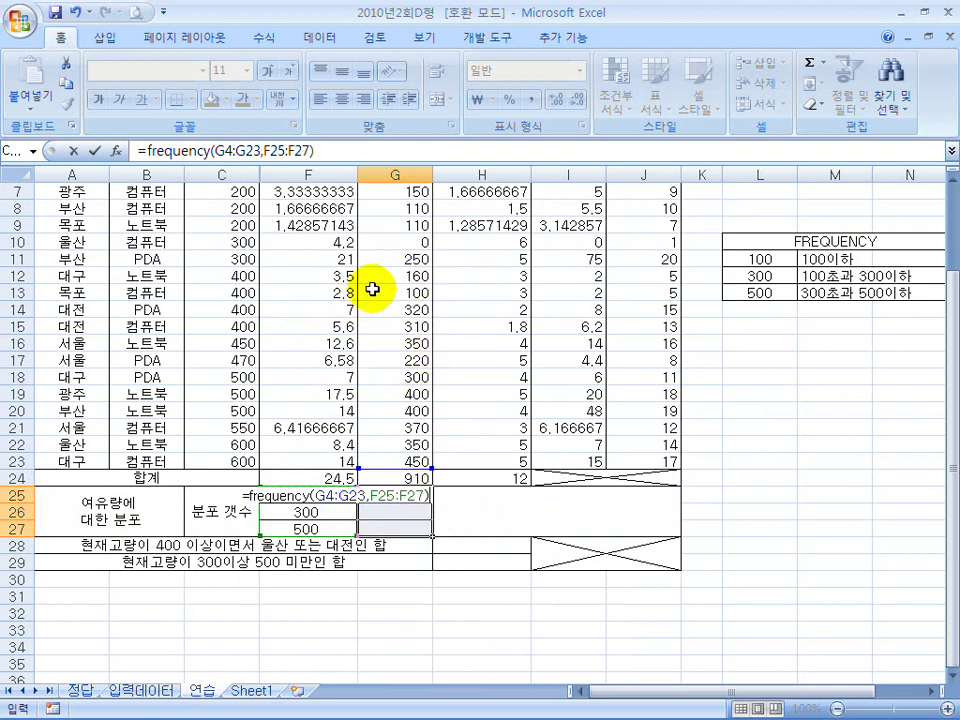
scroll(407, 305, "up", 1)
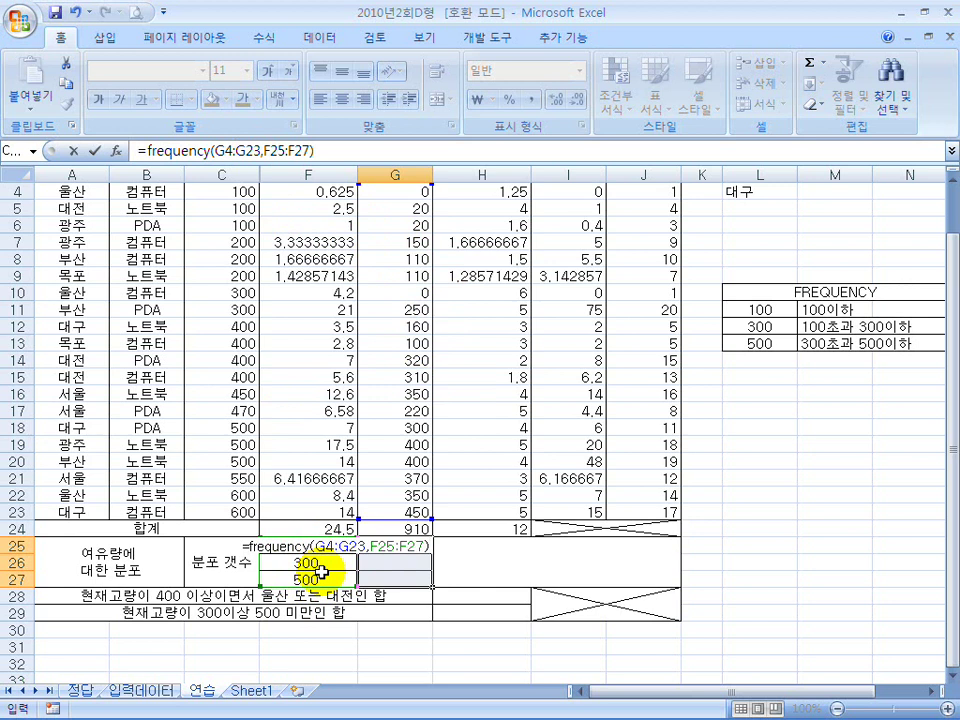
key("ctrl+shift+Return")
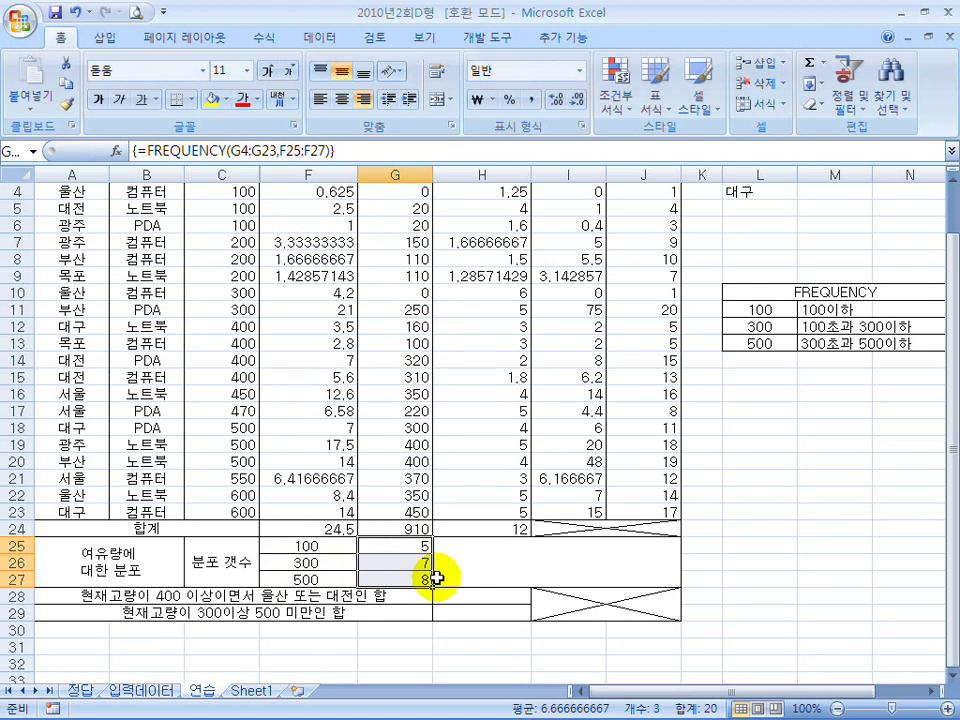
Step: Try to delete only part of the FREQUENCY array, cells G26:G27
left_click(415, 548)
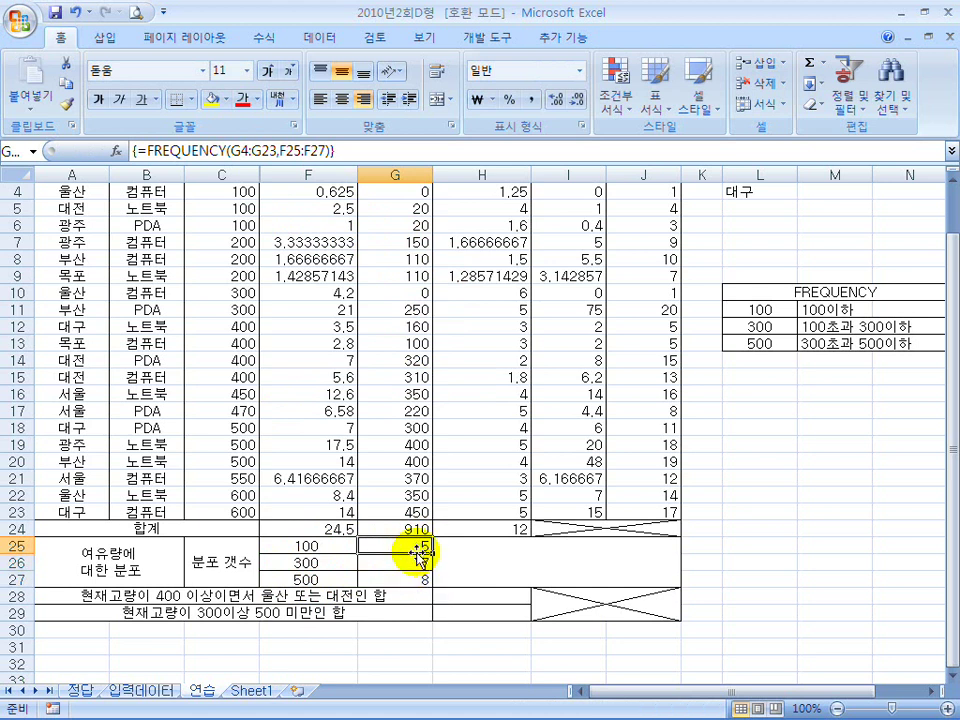
left_click_drag(418, 561, 422, 574)
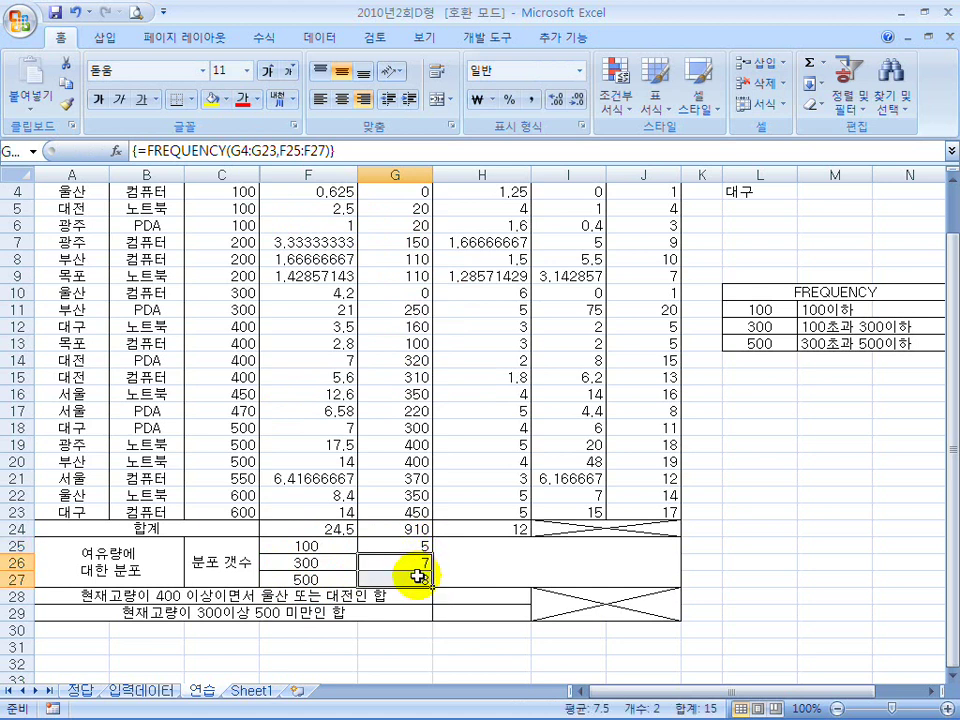
key("Delete")
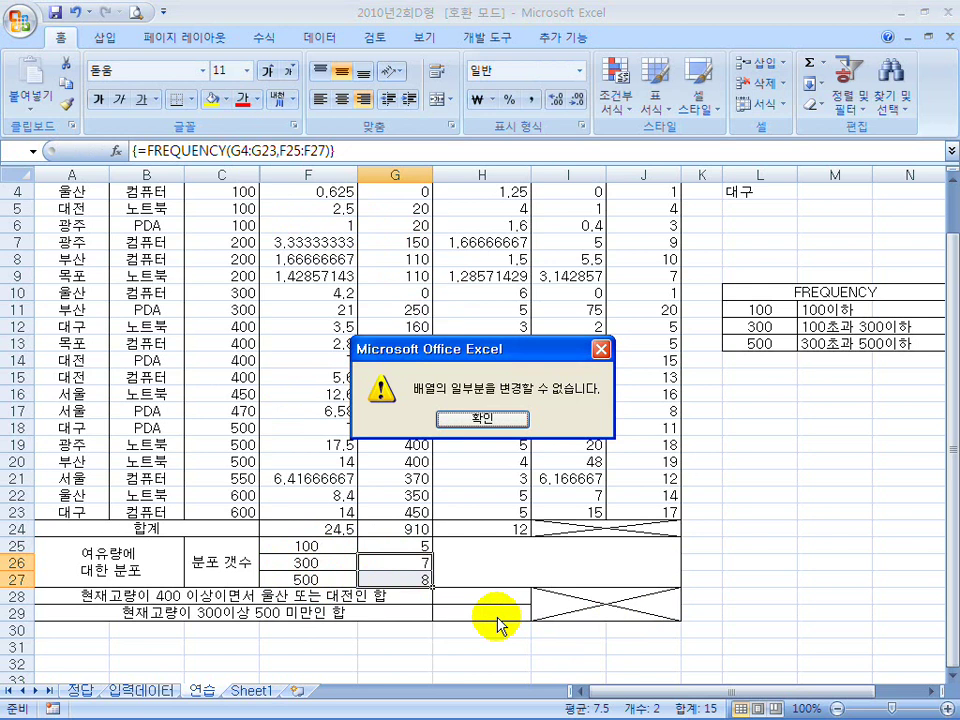
left_click(457, 421)
left_click(416, 543)
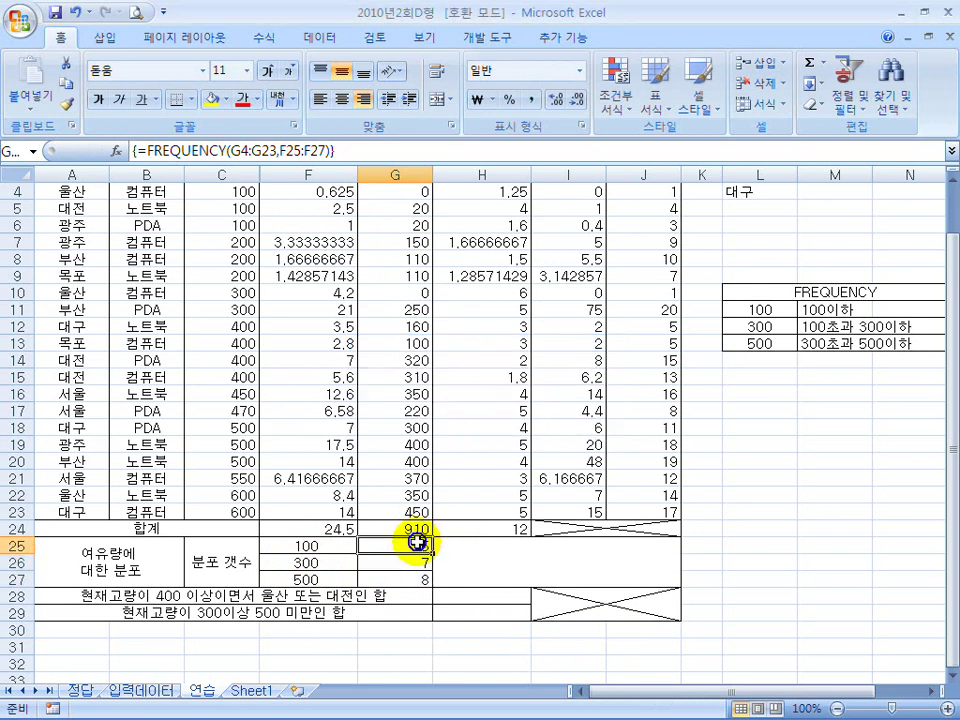
Step: Examine the array formula in the distribution count cells G25:G27 and the limits 100, 300 and 500 in the FREQUENCY notes
left_click_drag(415, 543, 424, 576)
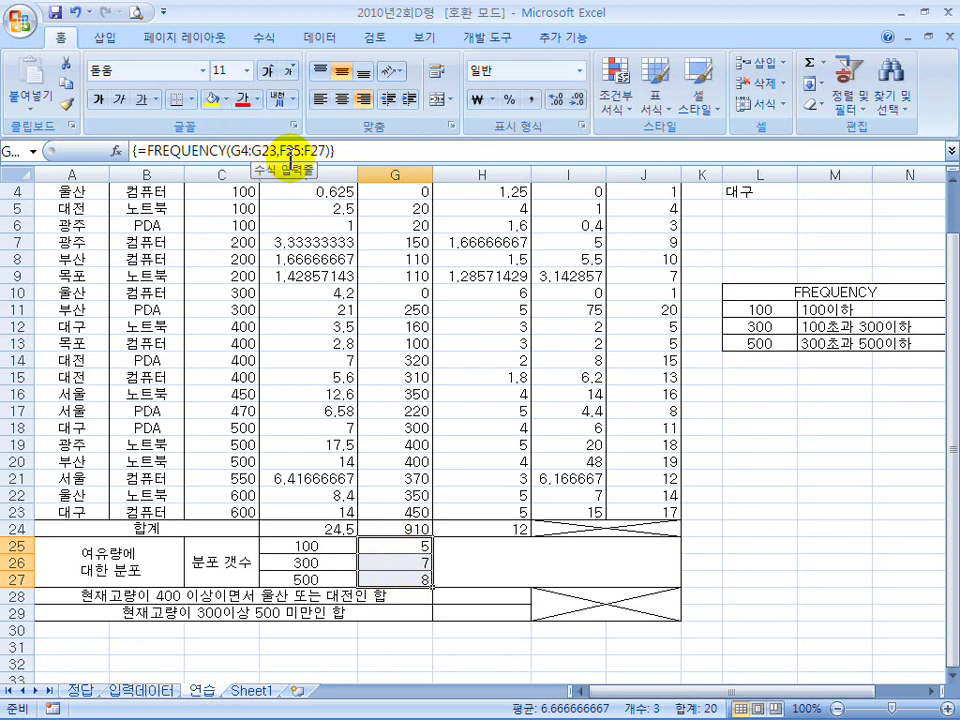
mouse_move(341, 150)
left_mouse_down()
mouse_move(330, 126)
mouse_move(339, 161)
left_mouse_up()
mouse_move(143, 150)
left_mouse_down()
mouse_move(123, 153)
mouse_move(138, 174)
left_mouse_up()
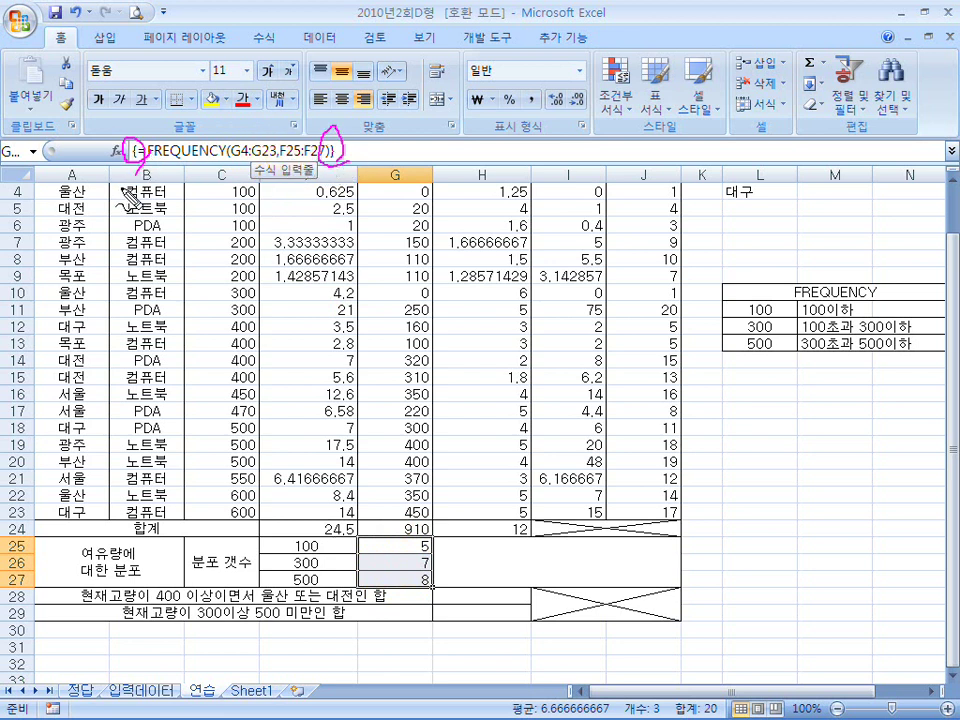
key("Escape")
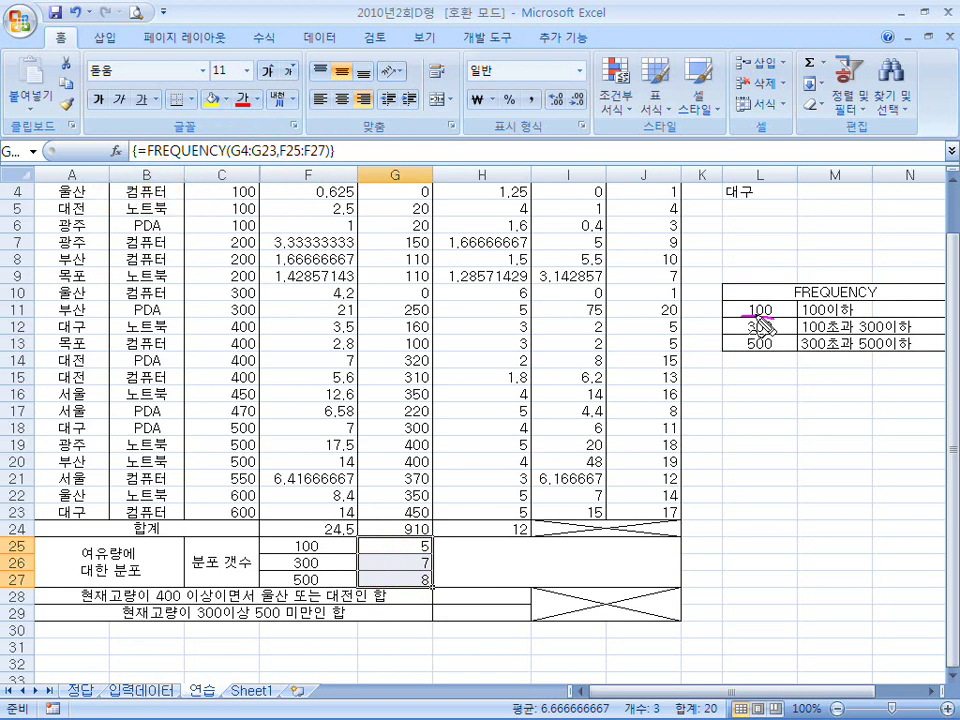
left_click_drag(715, 302, 735, 339)
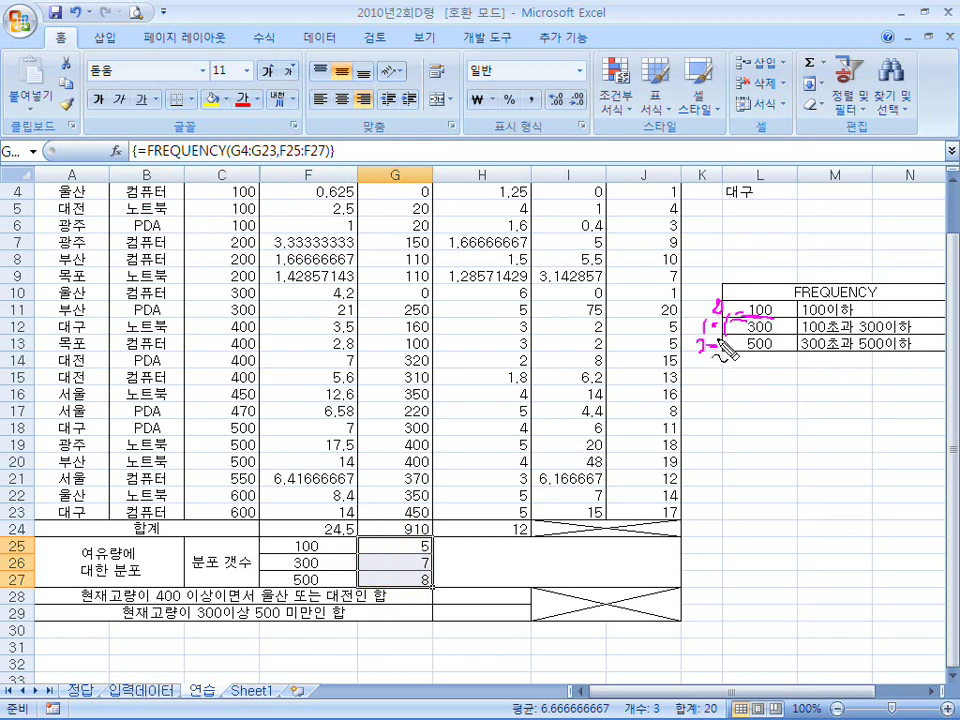
mouse_move(765, 283)
left_mouse_down()
mouse_move(784, 384)
mouse_move(777, 373)
left_mouse_up()
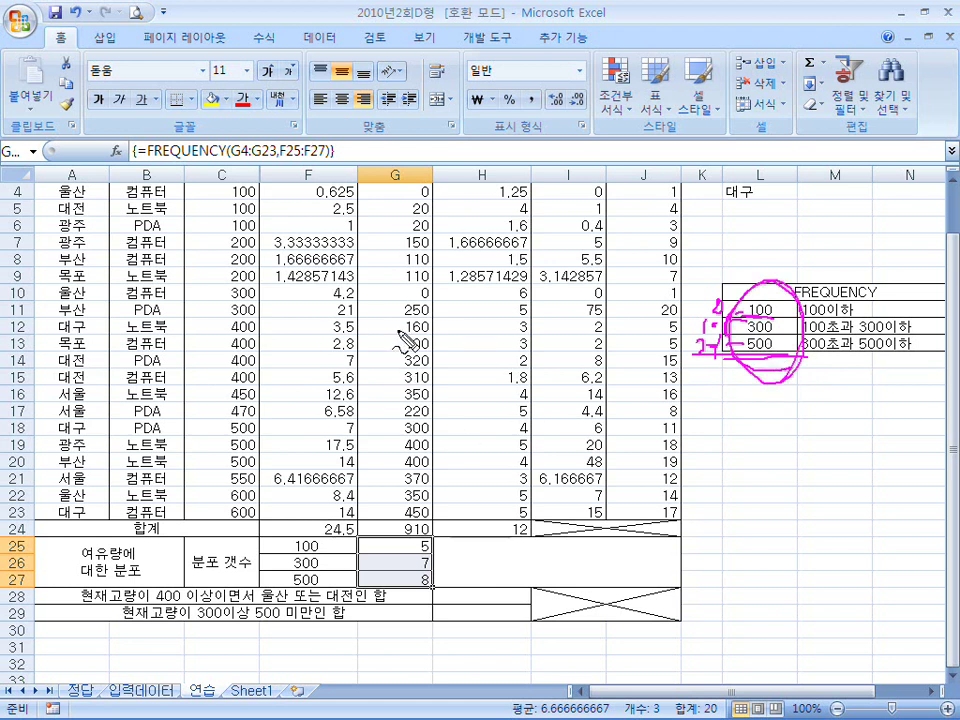
key("Escape")
Step: Switch to the Hangul exam document and check item ⑦ on showing the distribution counts with "개소" through cell formatting
key("super")
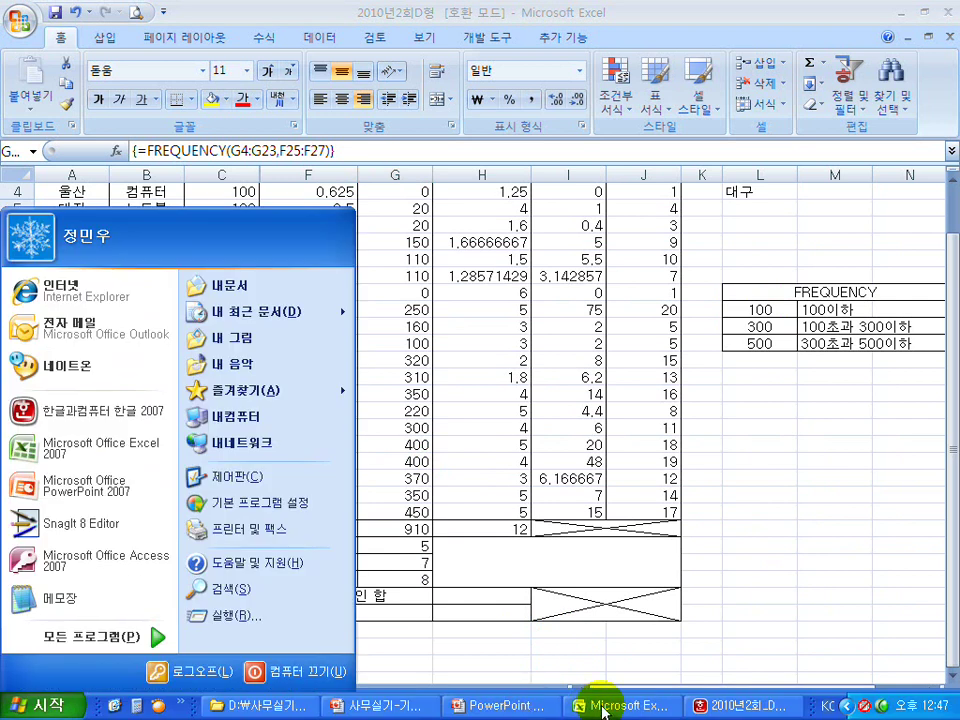
left_click(722, 706)
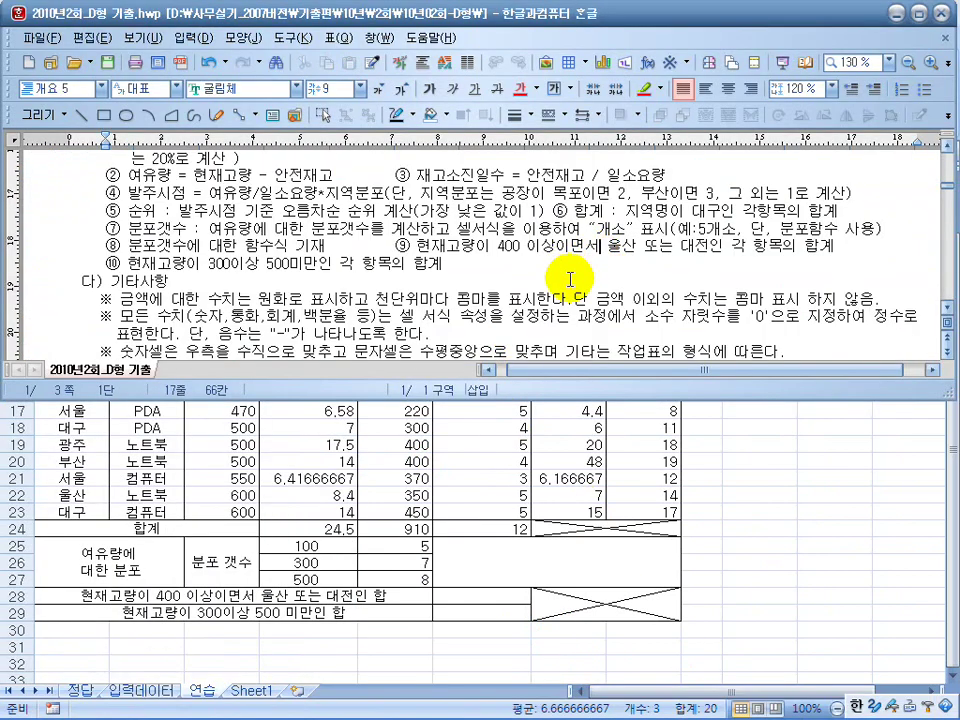
left_click_drag(436, 228, 745, 228)
key("alt+Tab")
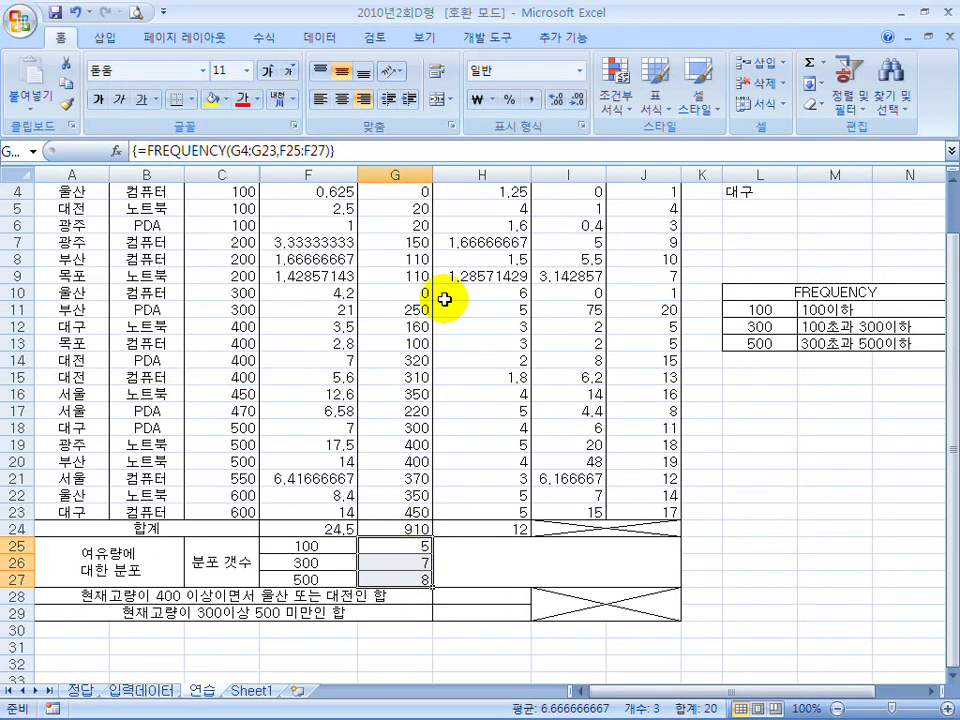
Step: Try the custom number format 0"개소" on the distribution counts G25:G27, and undo it
key("ctrl+1")
left_click(243, 410)
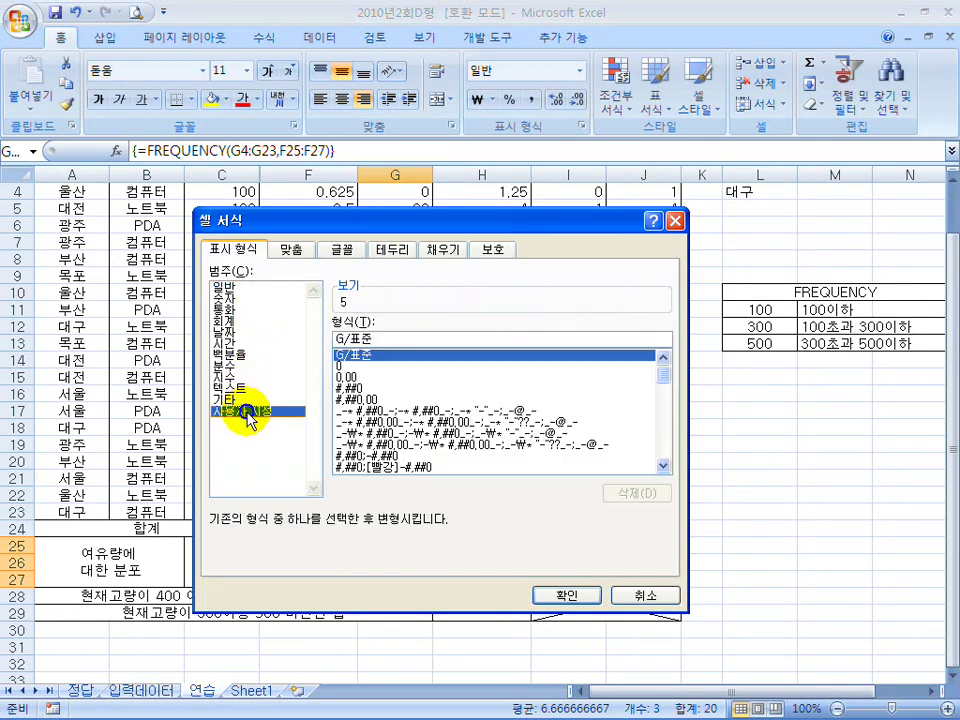
left_click(350, 366)
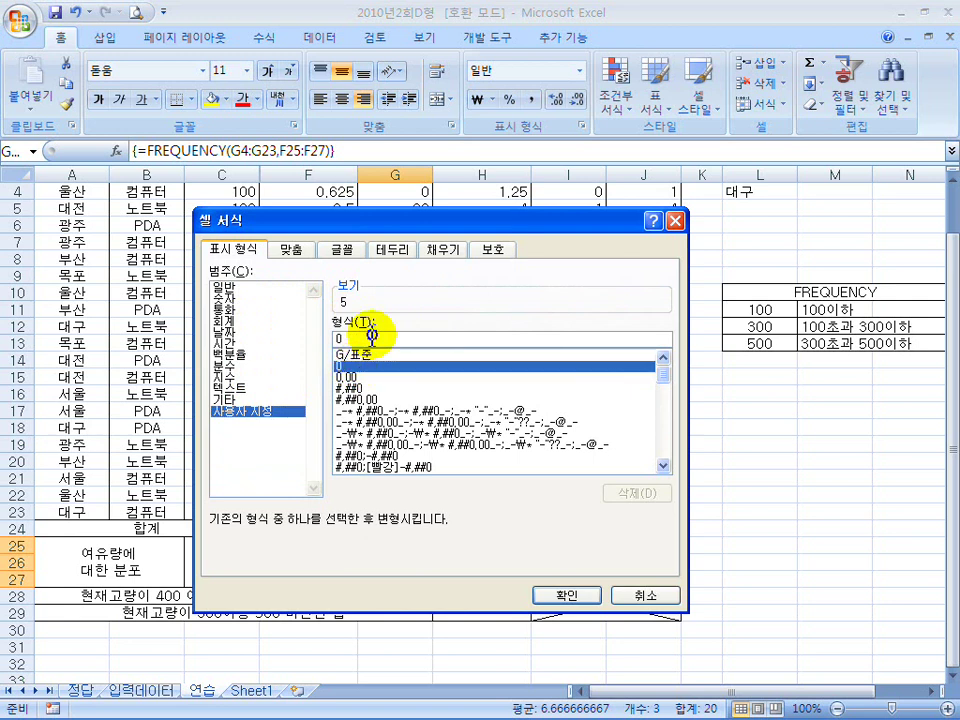
left_click(371, 337)
type("1")
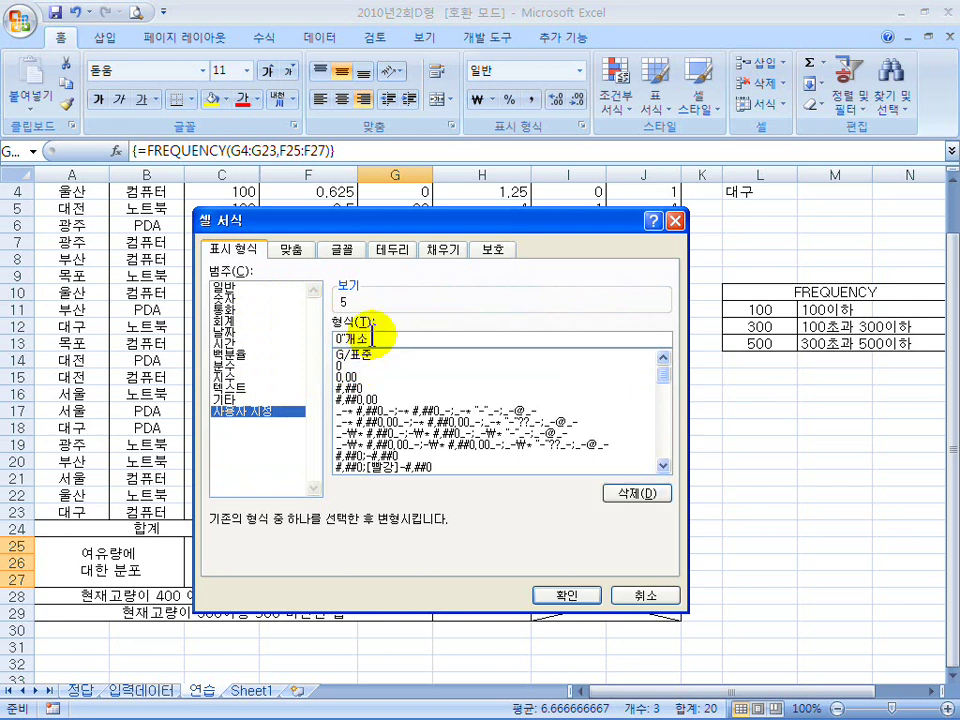
key("Return")
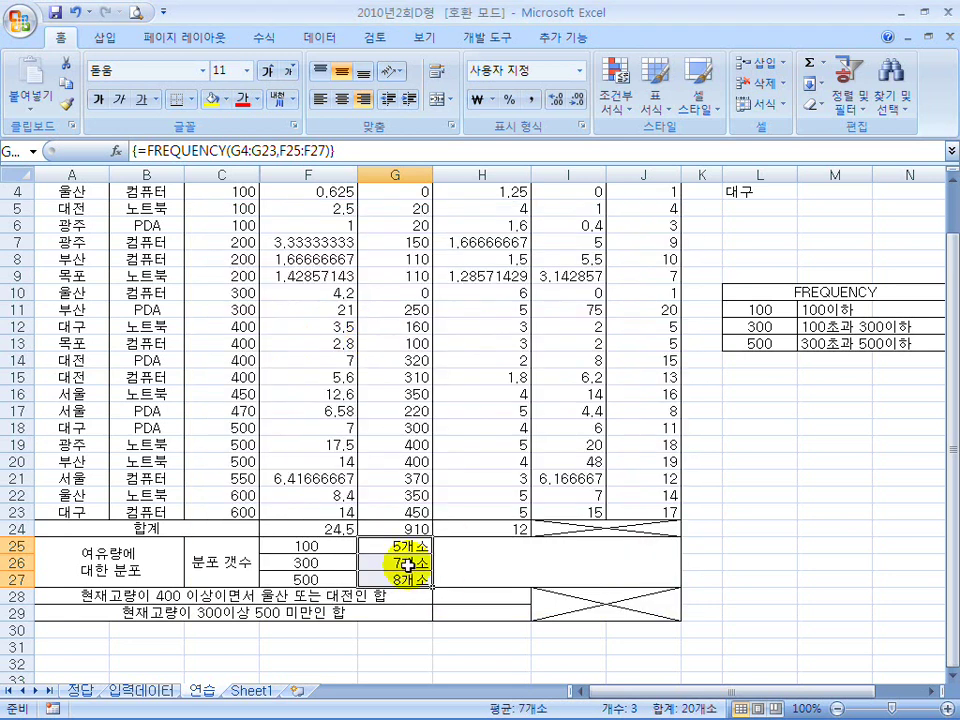
key("ctrl+z")
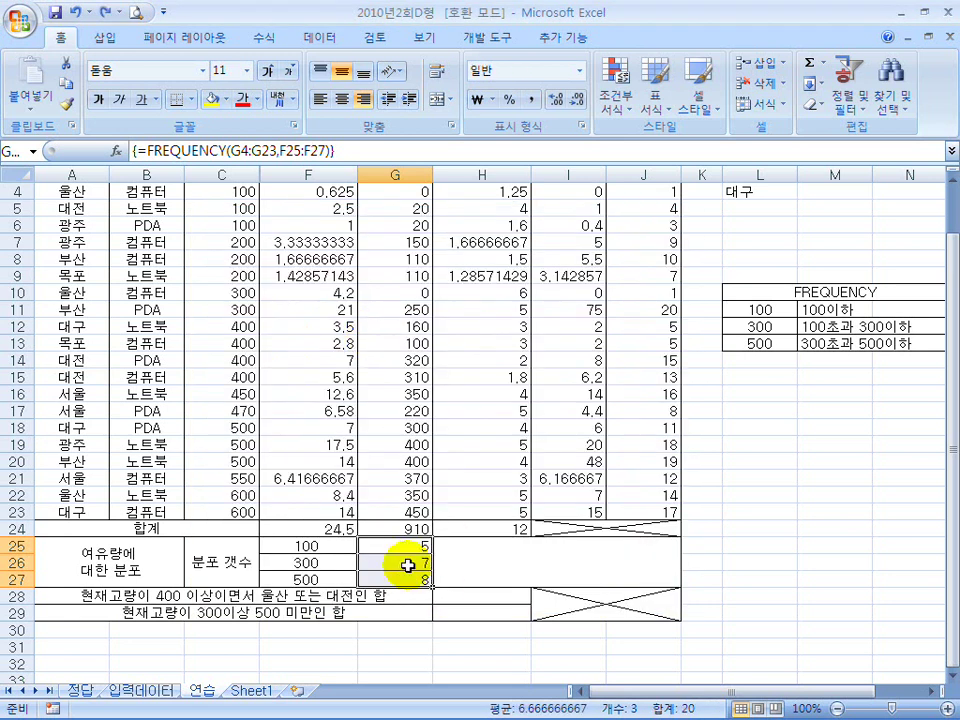
Step: Try appending &"개소" to the FREQUENCY array formula in G25:G27, and undo the change
left_click(357, 155)
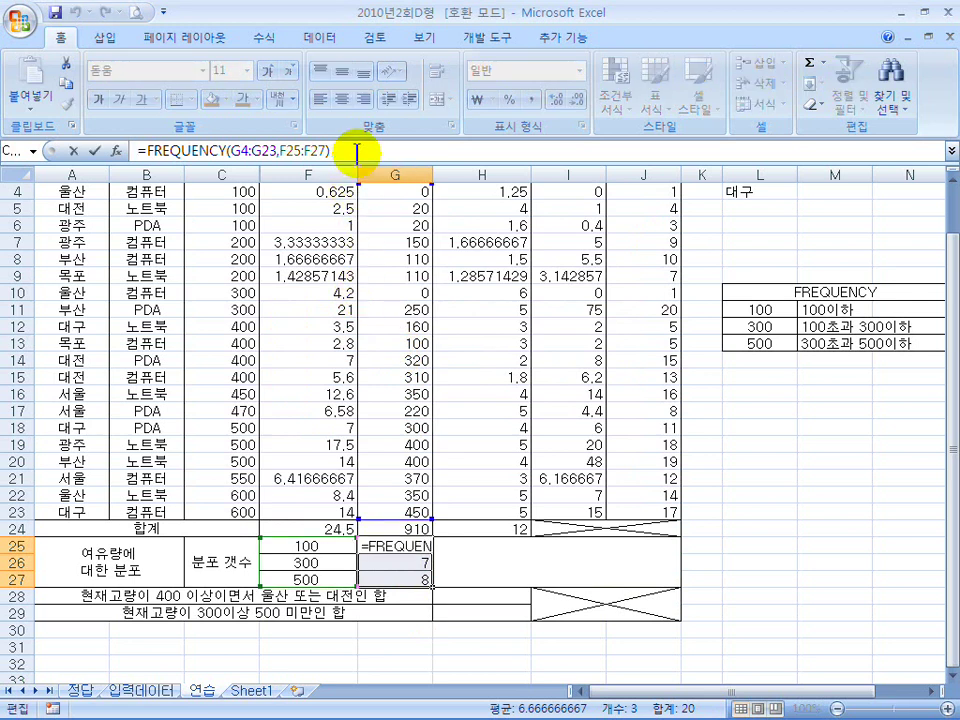
type("&\"r")
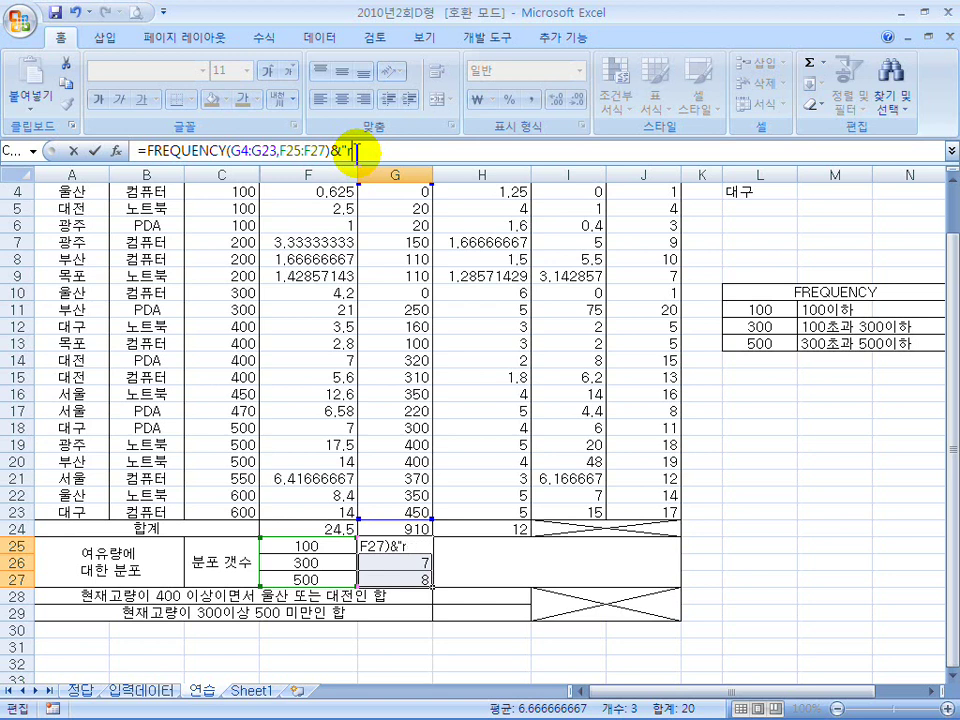
type("o개소\"")
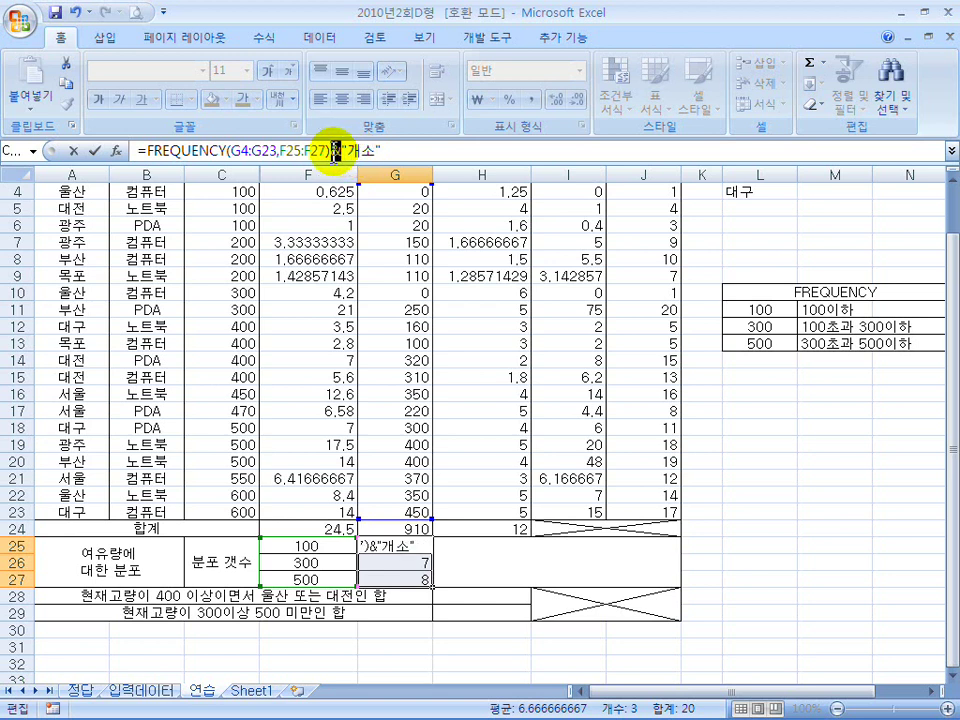
left_click_drag(358, 152, 365, 152)
left_click(394, 149)
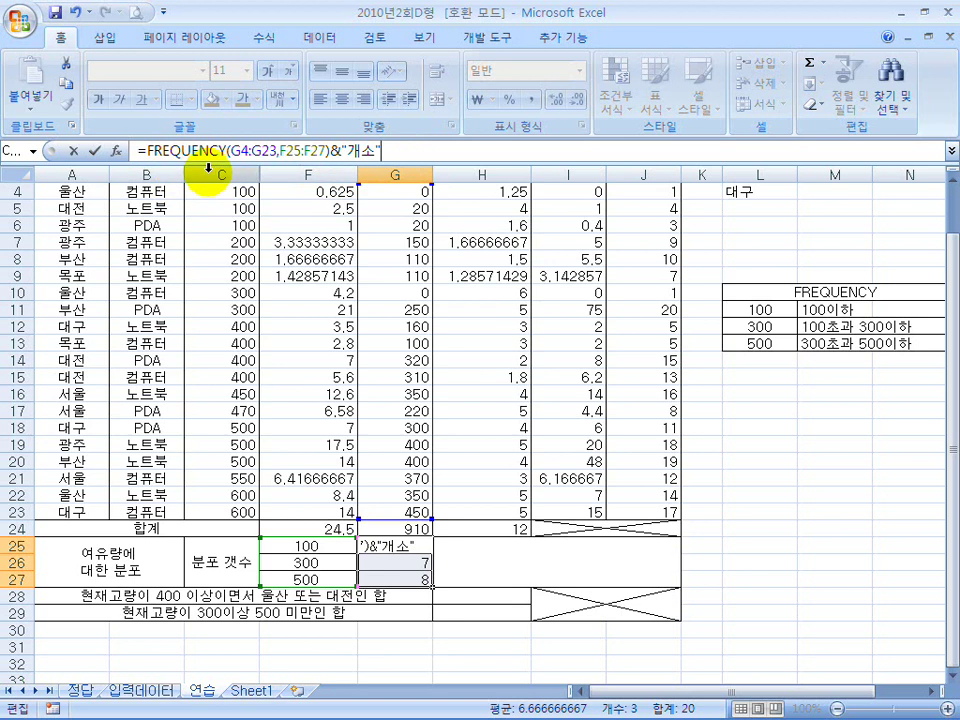
key("ctrl+shift+Return")
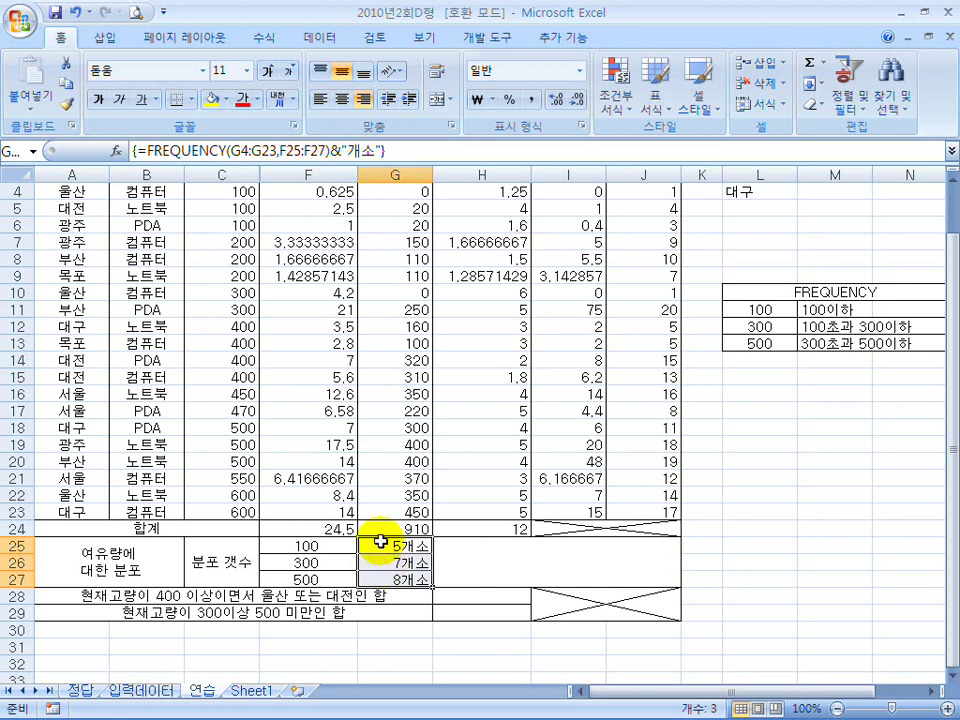
key("ctrl+z")
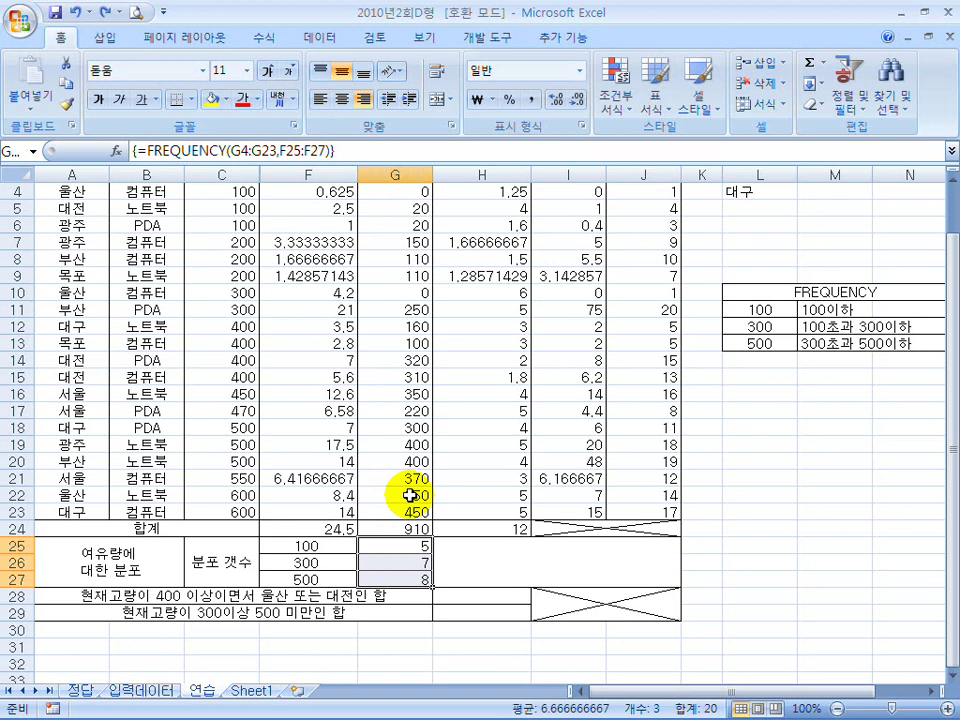
Step: Apply the custom number format 0"개소" to the distribution counts G25:G27
key("ctrl+1")
left_click(256, 411)
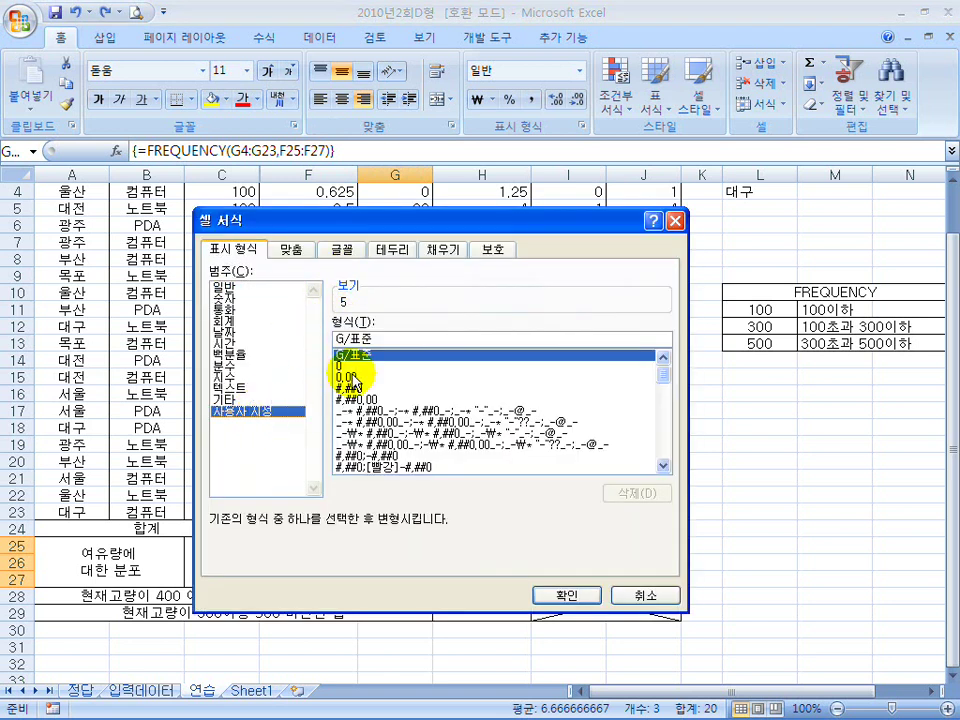
left_click(348, 367)
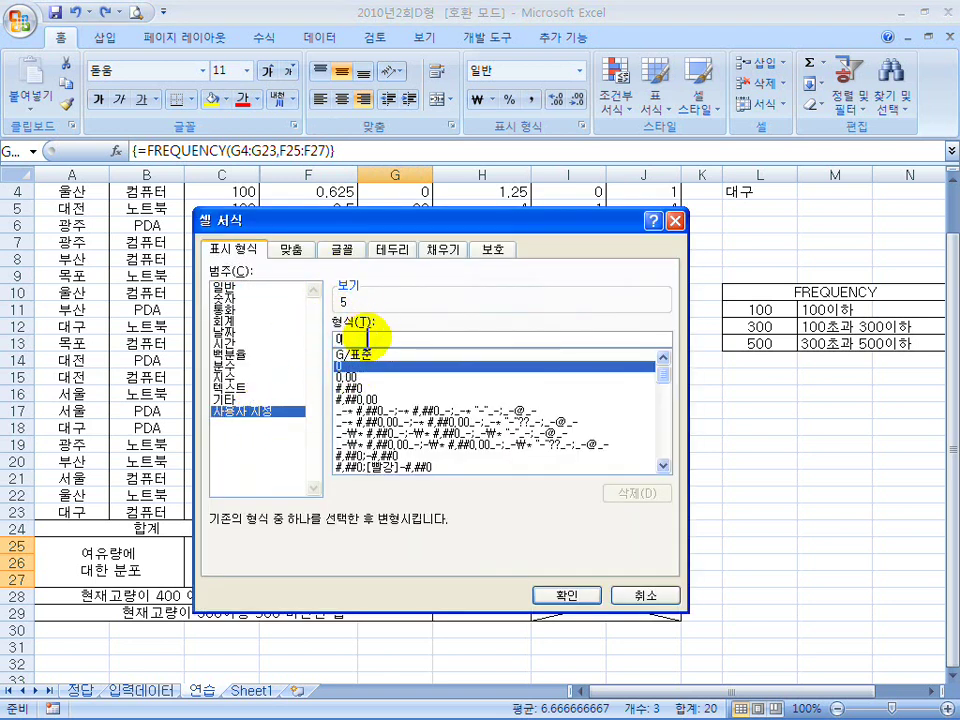
type("\"개소")
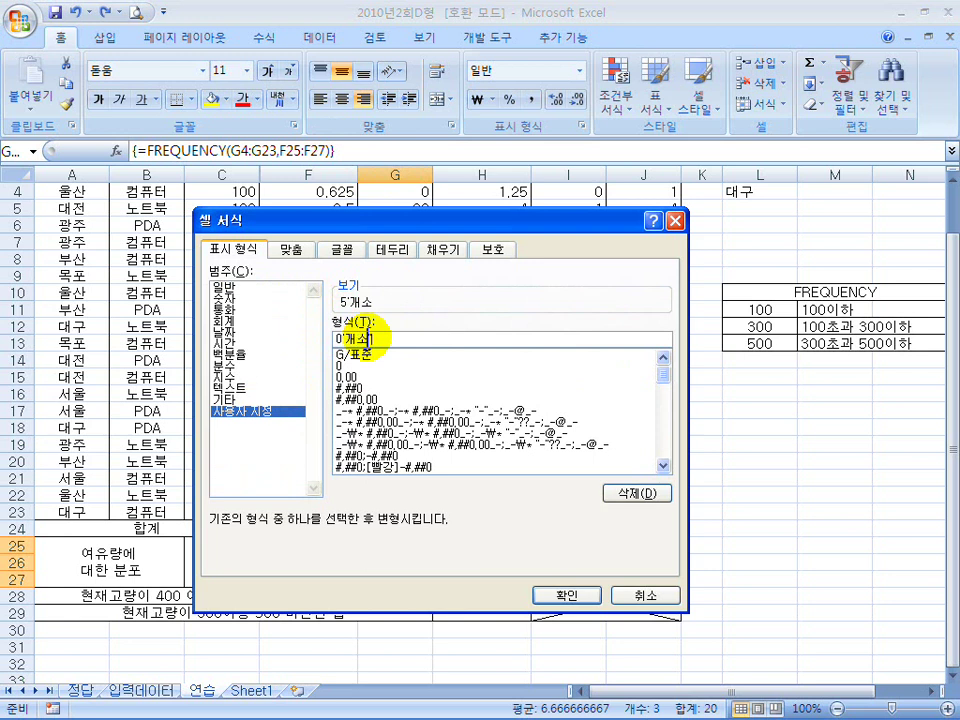
key("Return")
left_click(396, 433)
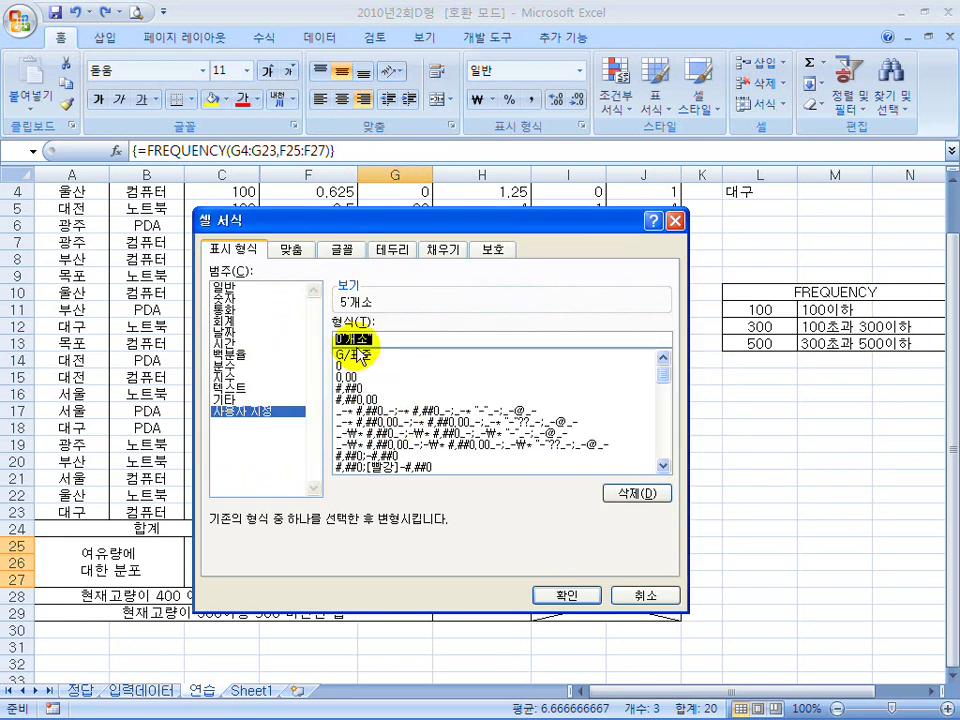
left_click(517, 344)
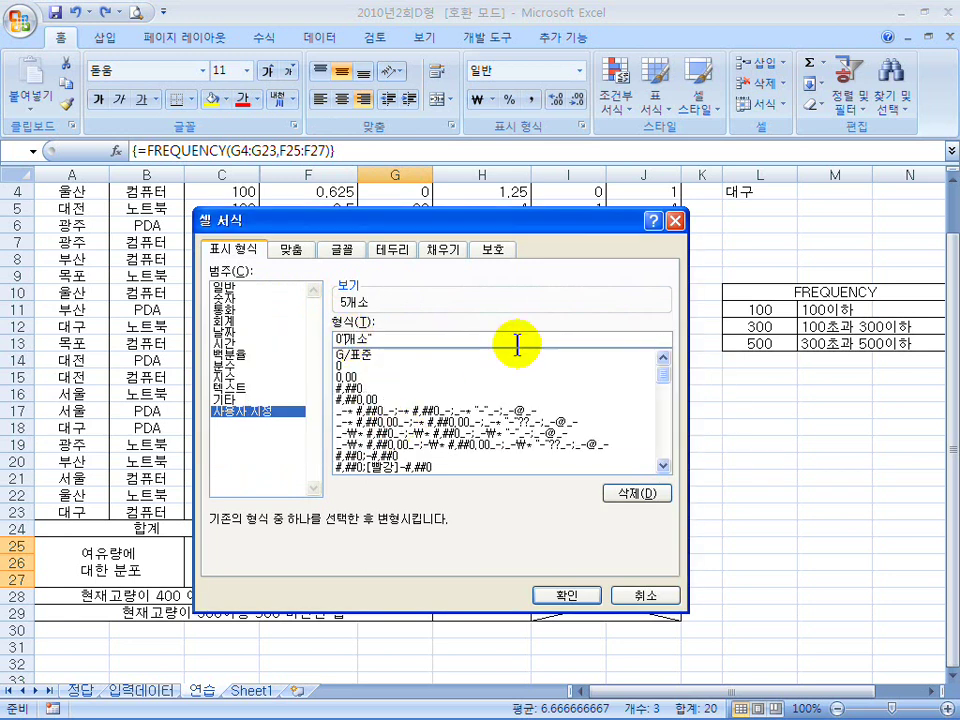
key("Return")
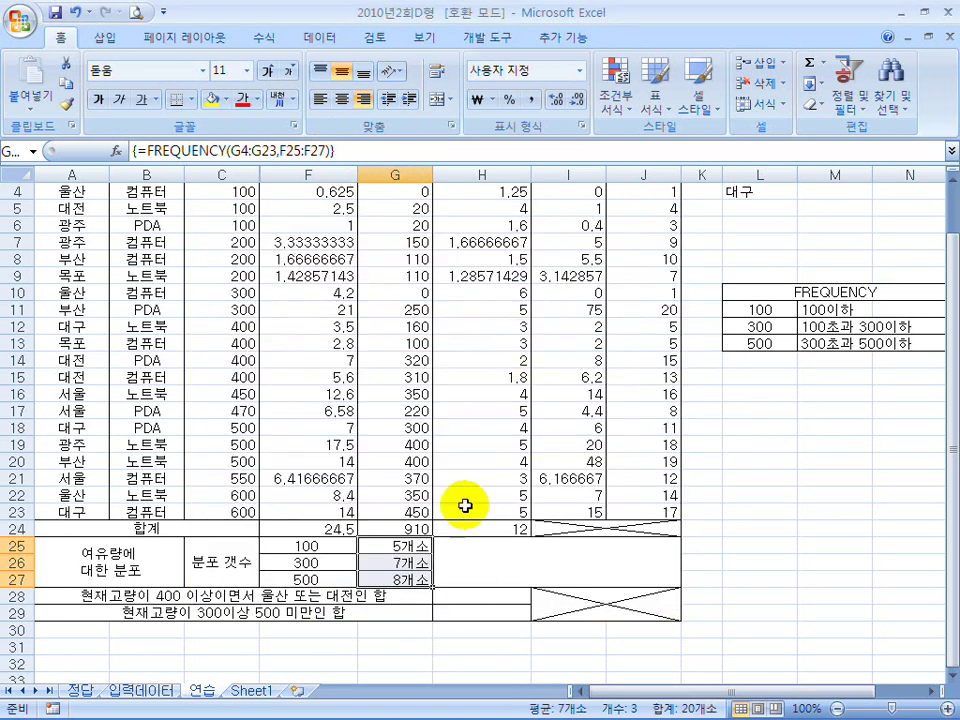
Step: Shrink the Excel window and read item ⑧, 분포갯수에 대한 함수식 기재, in the Hangul exam document
left_click(508, 553)
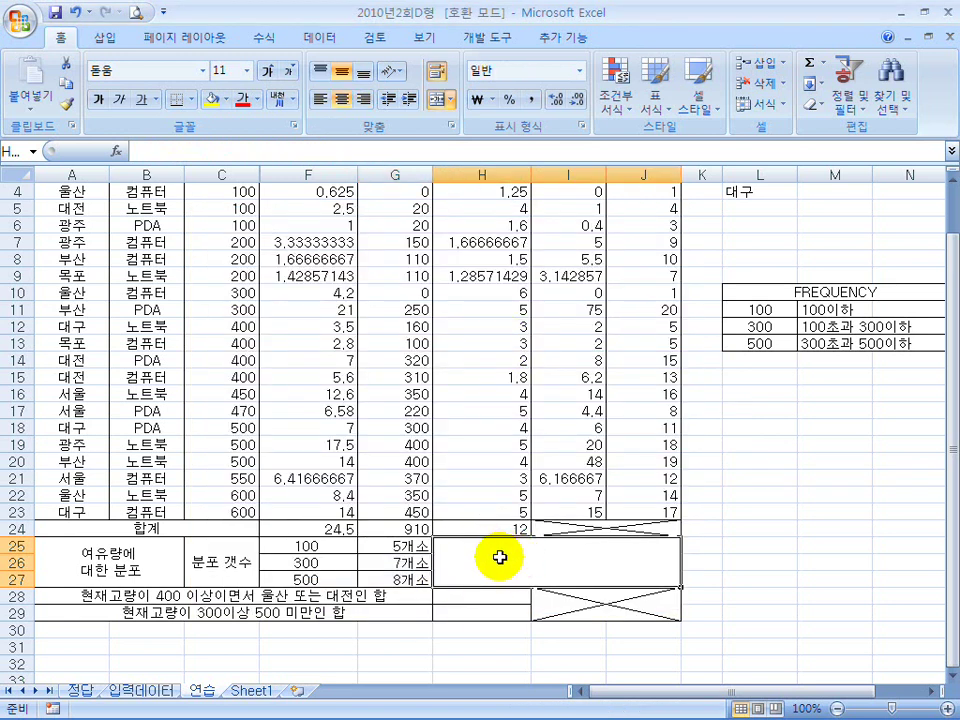
double_click(580, 13)
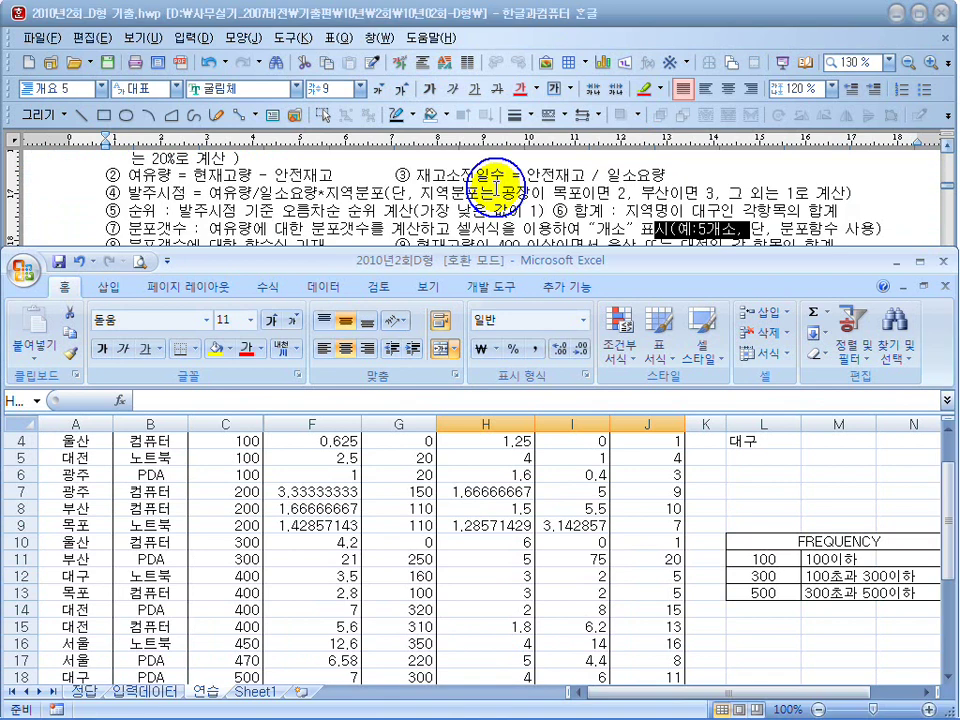
left_click(461, 207)
scroll(461, 207, "down", 2)
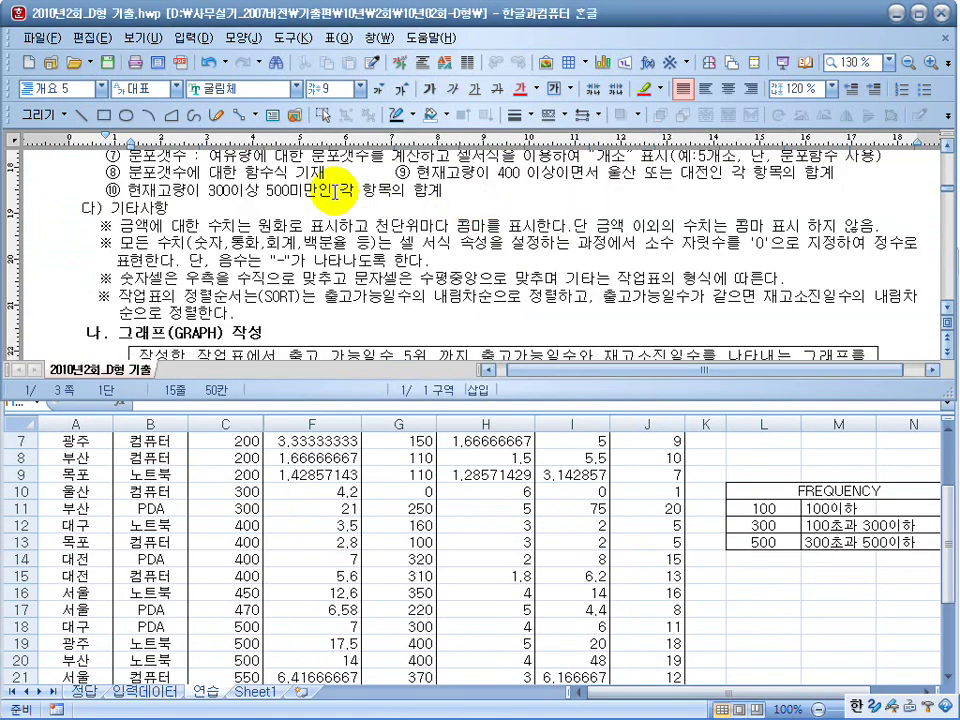
scroll(331, 177, "up", 2)
left_click_drag(325, 246, 120, 258)
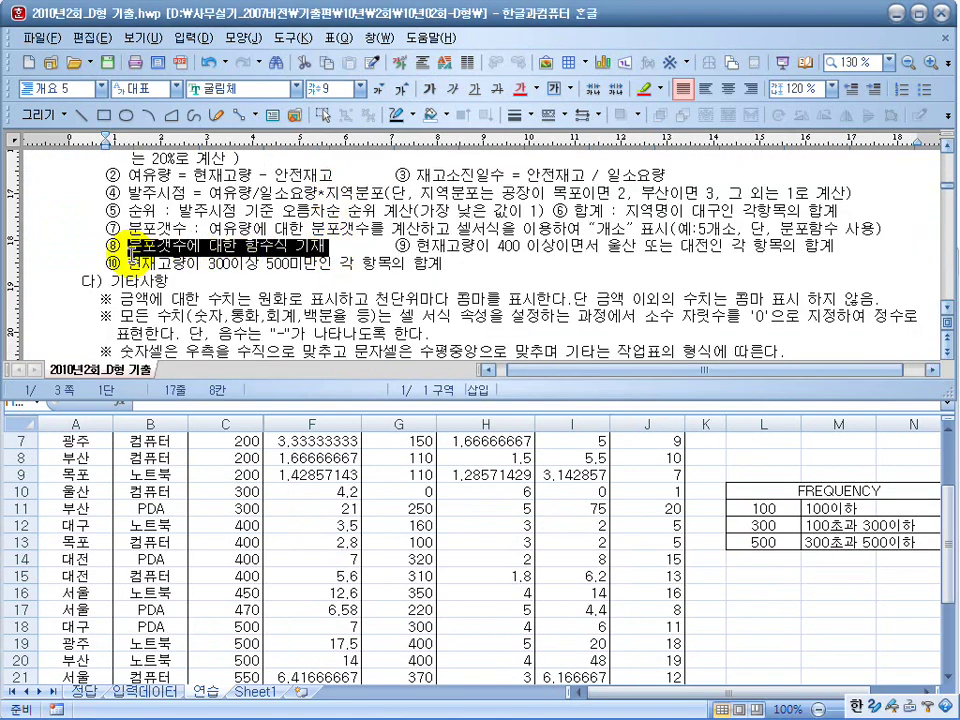
Step: Switch back to Excel and copy the formula text =FREQUENCY(G4:G23,F25:F27) from cell G25, leaving that cell unedited
left_click(690, 546)
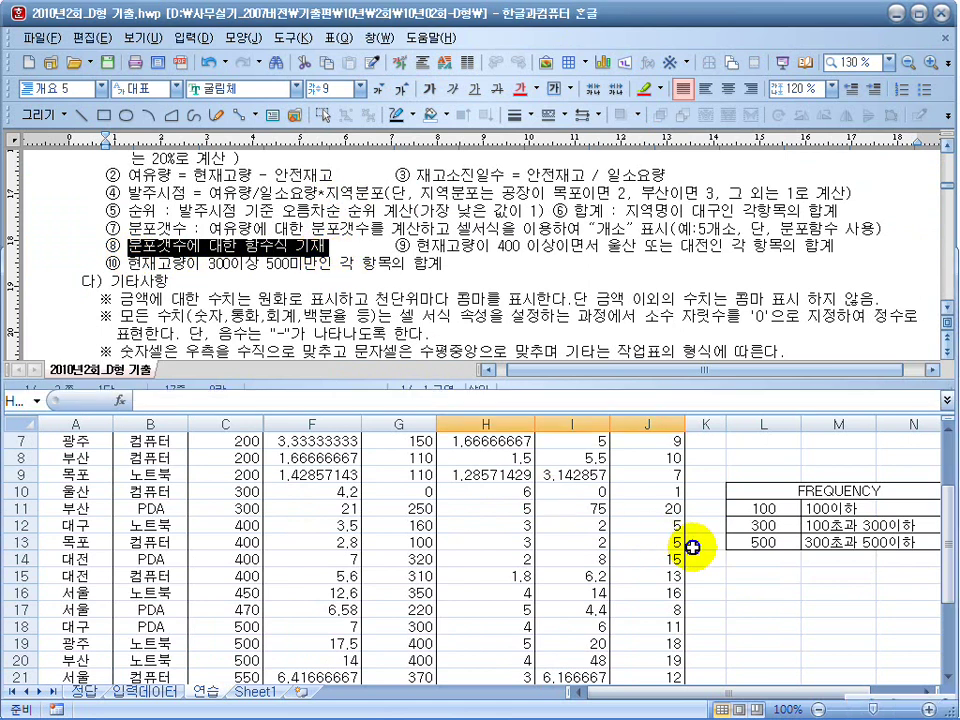
left_click_drag(379, 640, 392, 671)
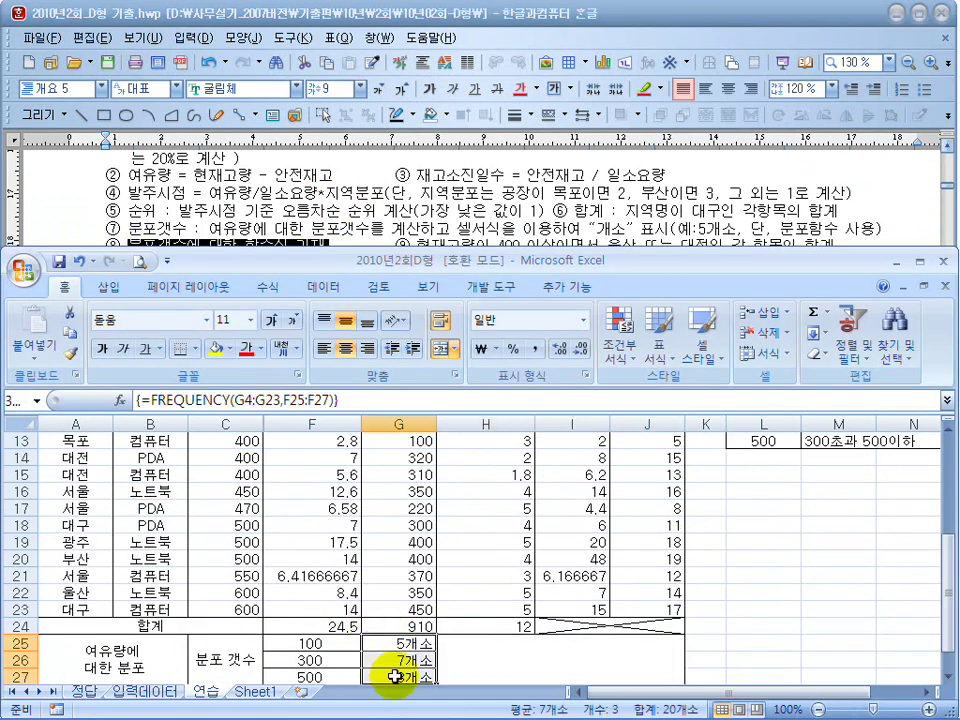
scroll(454, 616, "down", 1)
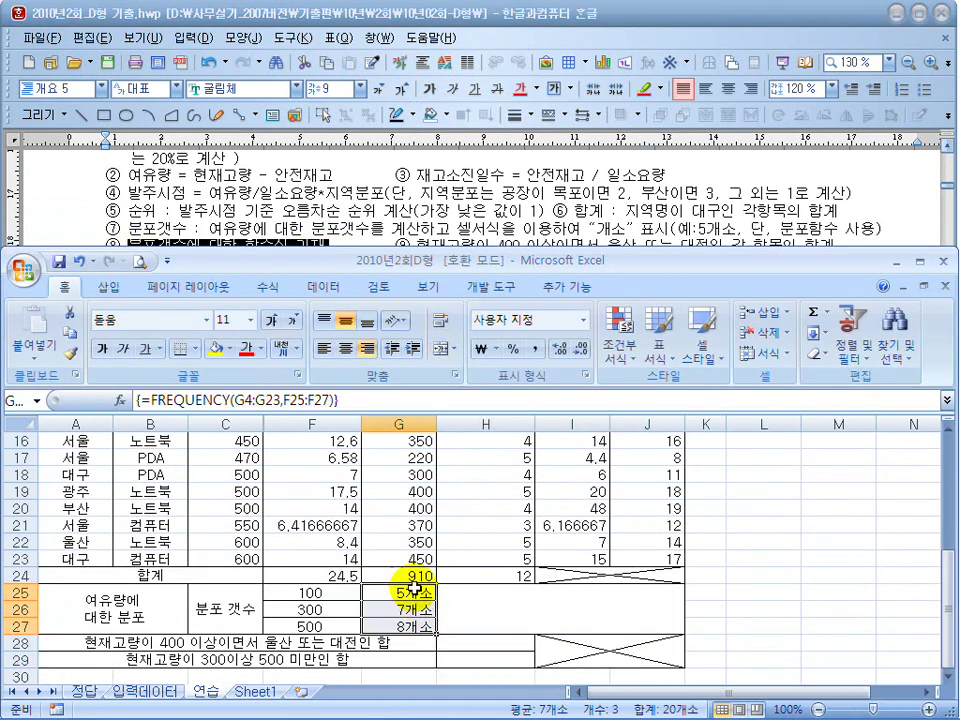
left_click(468, 598)
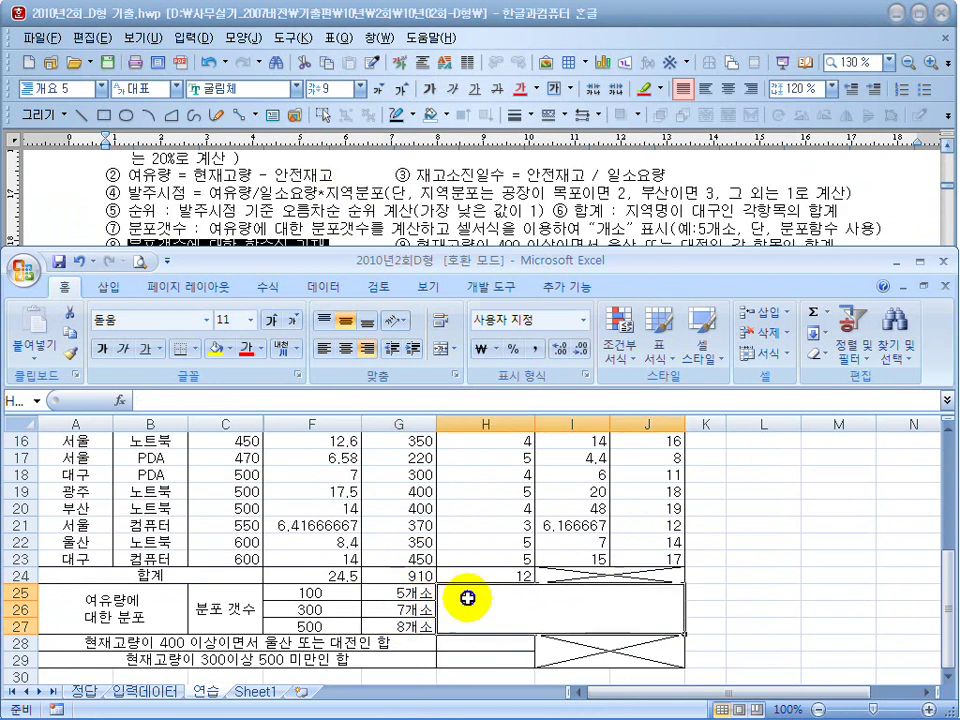
left_click(398, 593)
left_click(354, 399)
left_click_drag(354, 399, 125, 399)
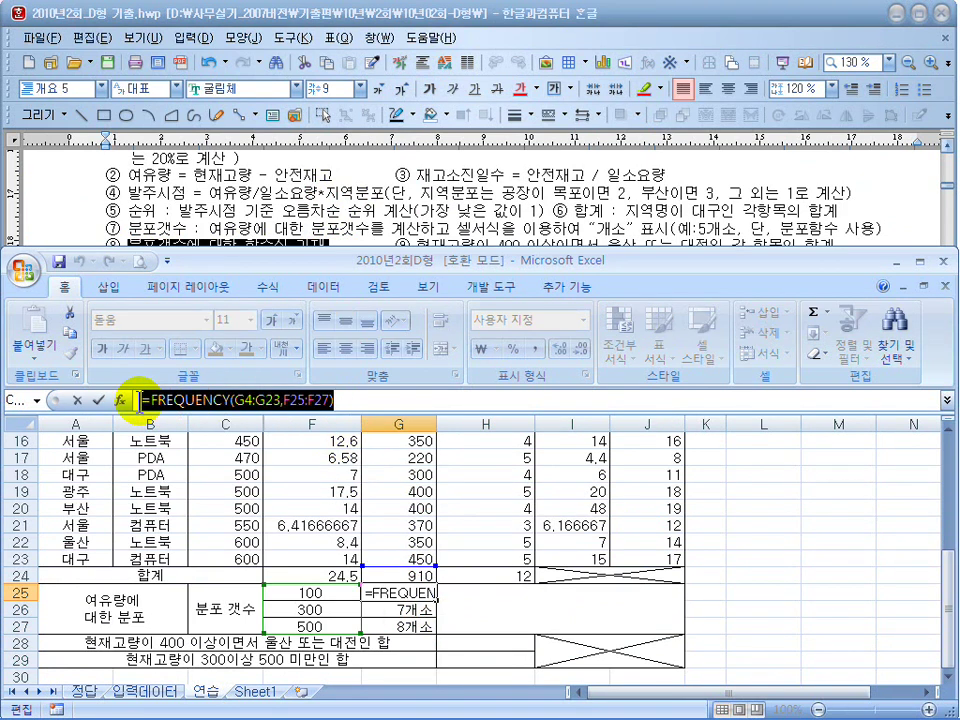
key("ctrl+c")
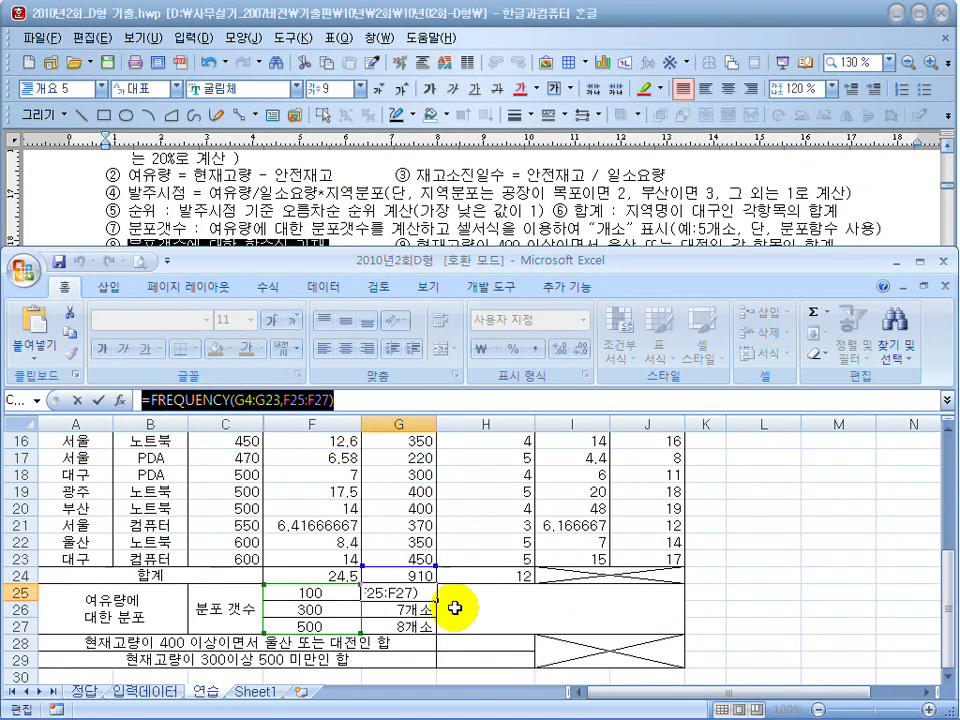
key("Escape")
Step: Paste the copied =FREQUENCY(G4:G23,F25:F27) into the merged cell H25:J27 beside the distribution counts
left_click(498, 619)
double_click(505, 612)
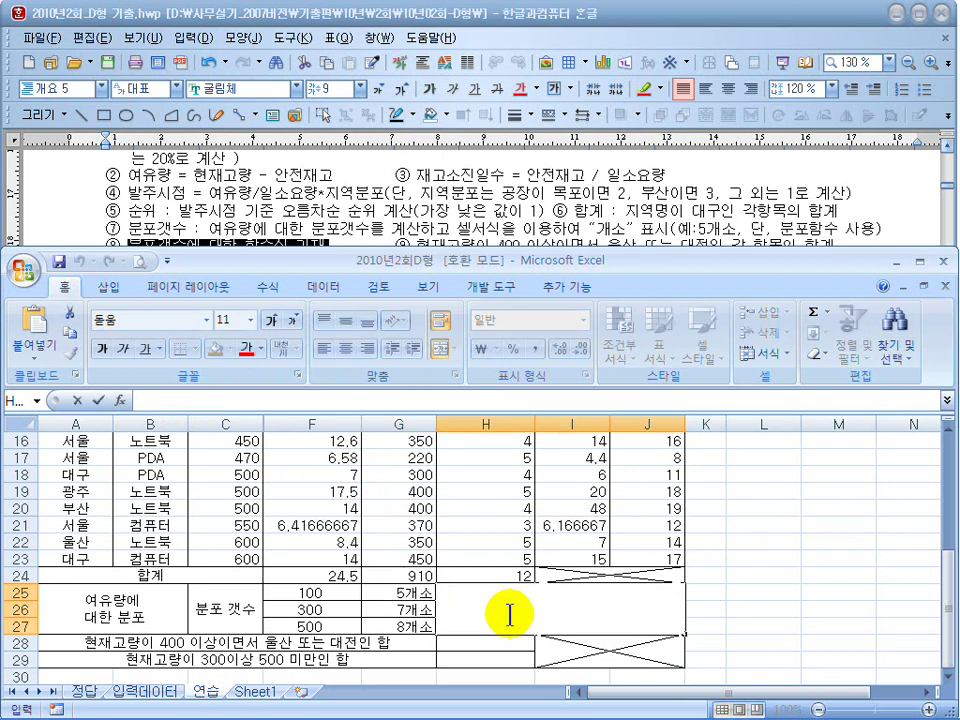
key("ctrl+v")
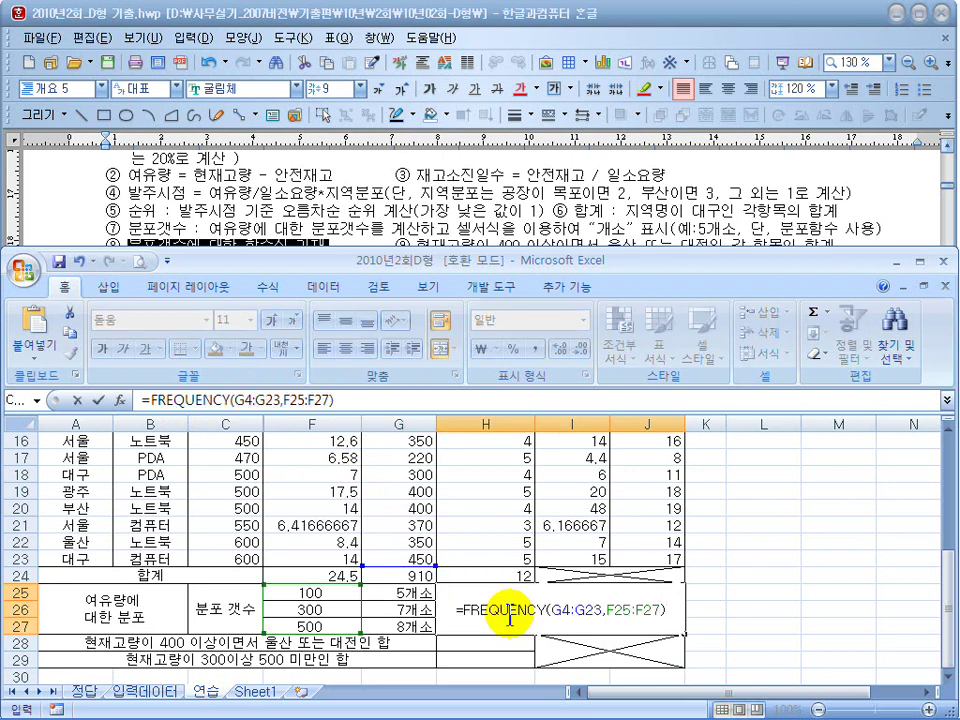
key("Return")
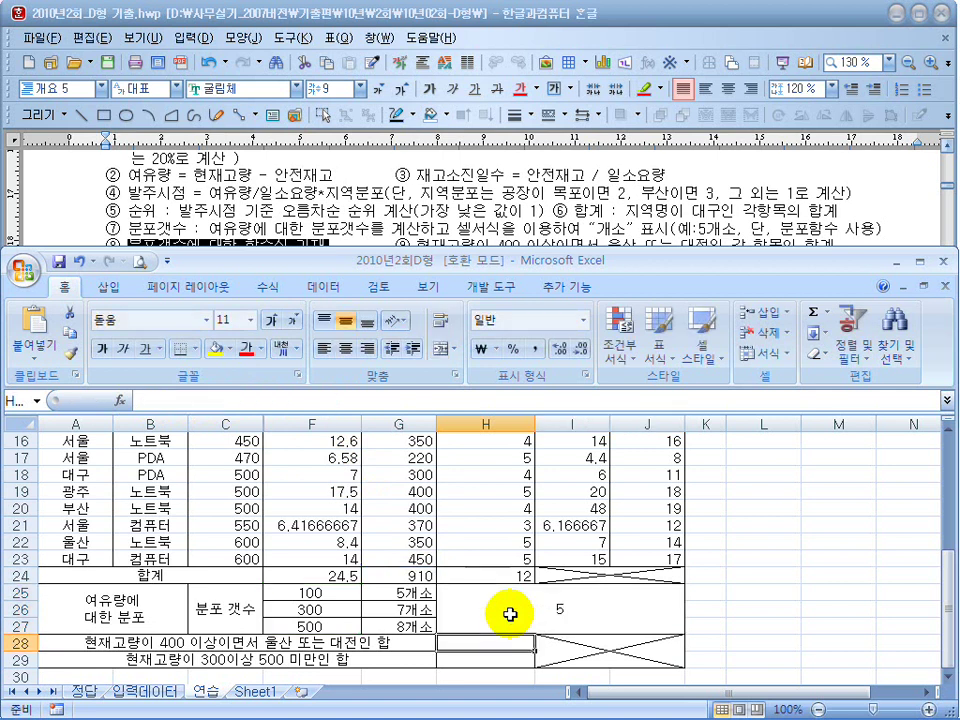
Step: Enclose the formula in merged cell H25:J27 in literal braces so it reads {=FREQUENCY(G4:G23,F25:F27)}
left_click(510, 615)
double_click(510, 615)
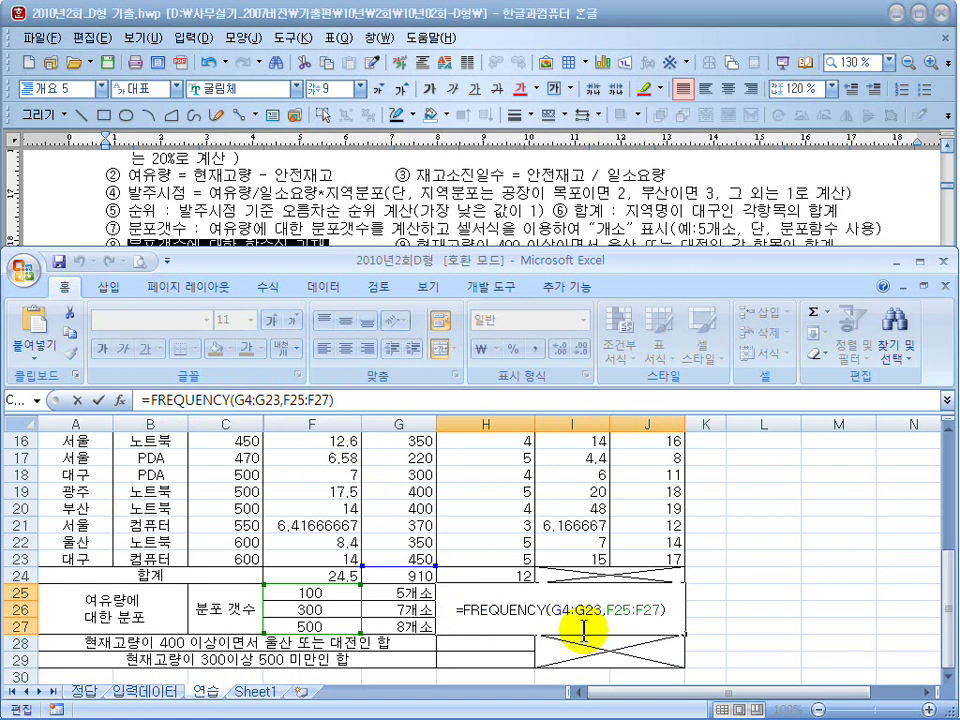
key("ctrl+shift+Return")
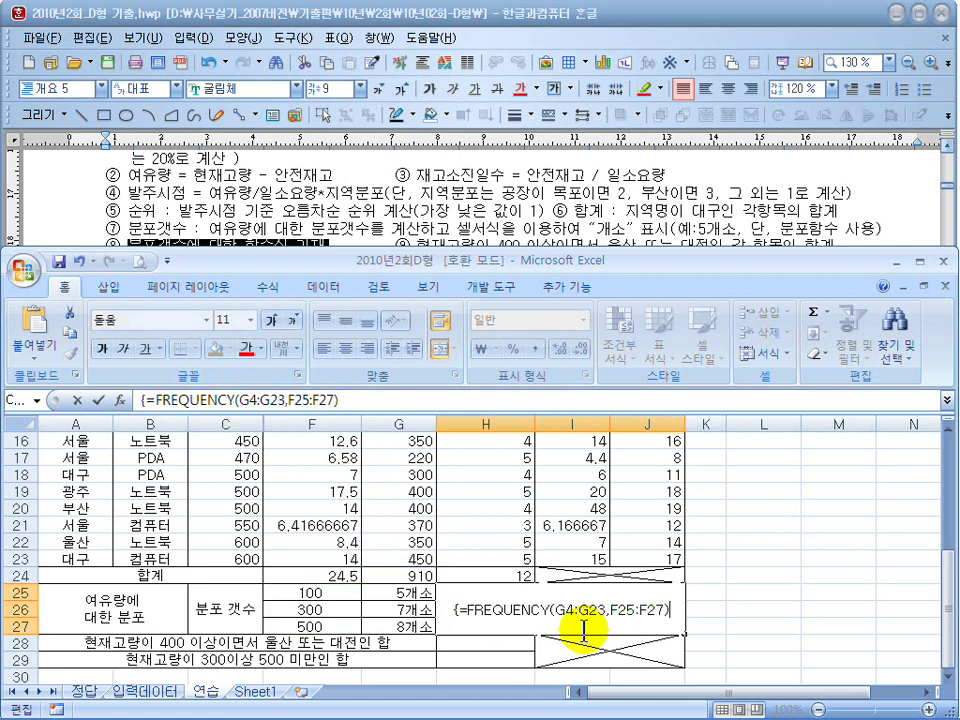
type("}")
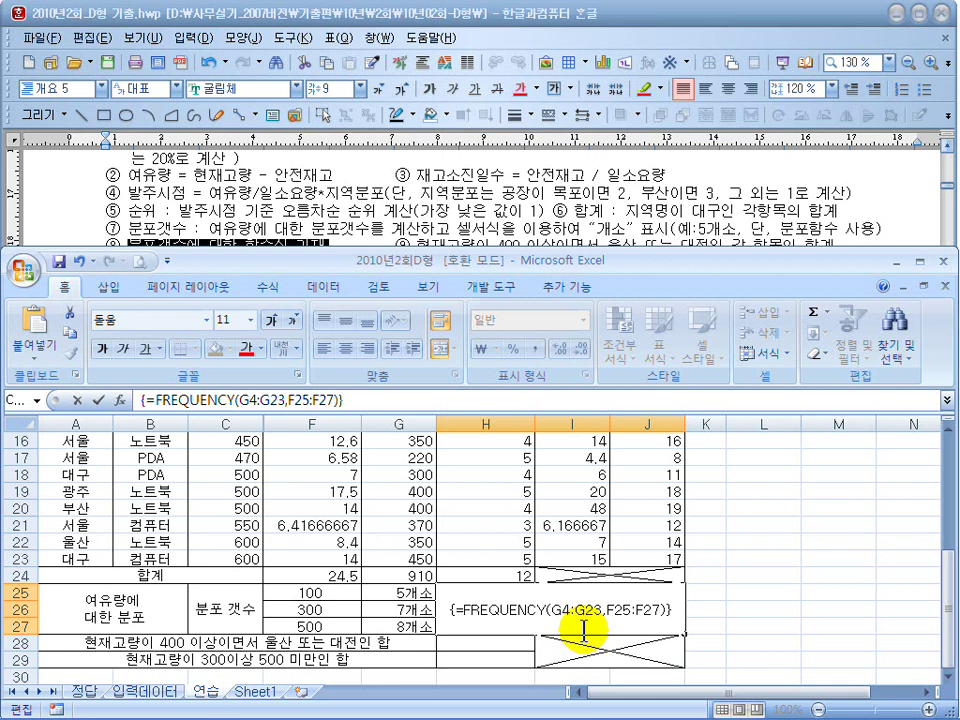
left_click_drag(449, 609, 458, 609)
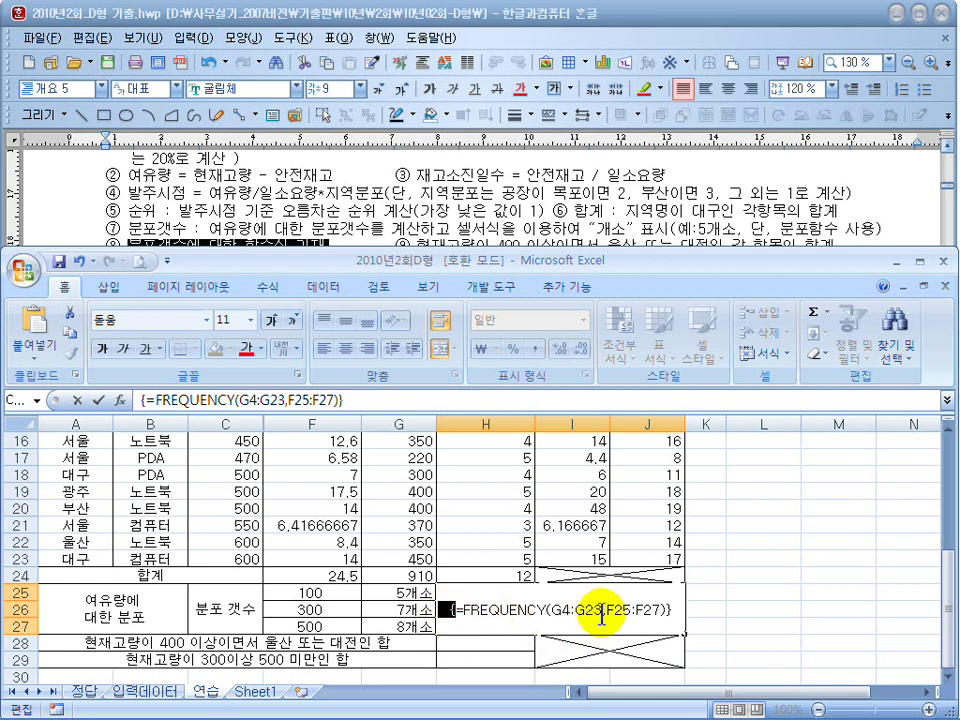
Step: Commit the formula text {=FREQUENCY(G4:G23,F25:F27)} in the merged cell beside the distribution counts and maximize the spreadsheet window
left_click(713, 609)
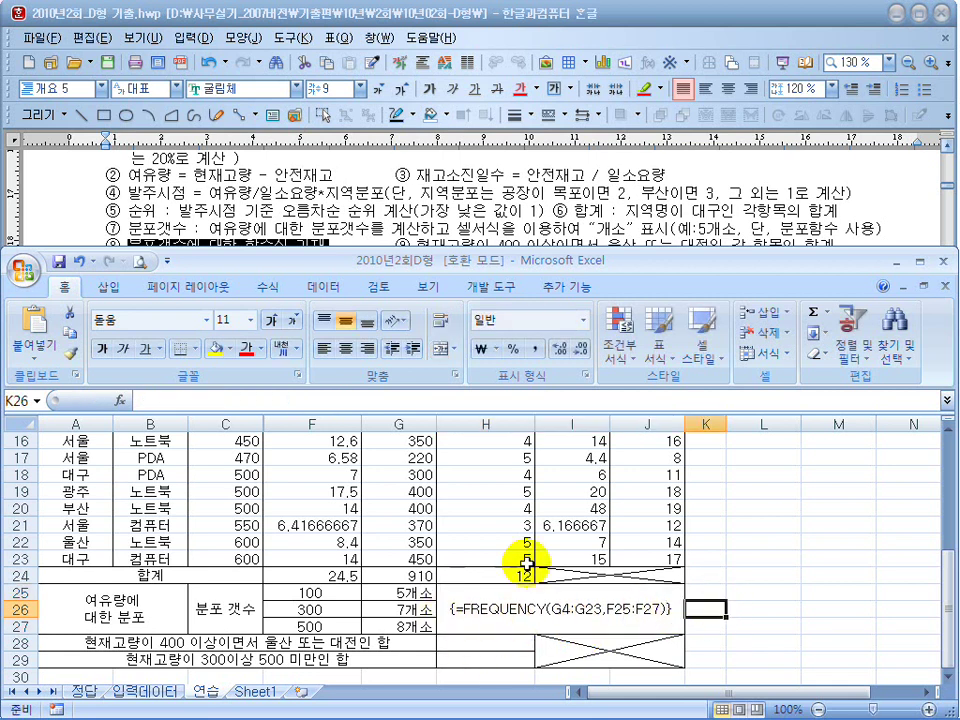
left_click(549, 608)
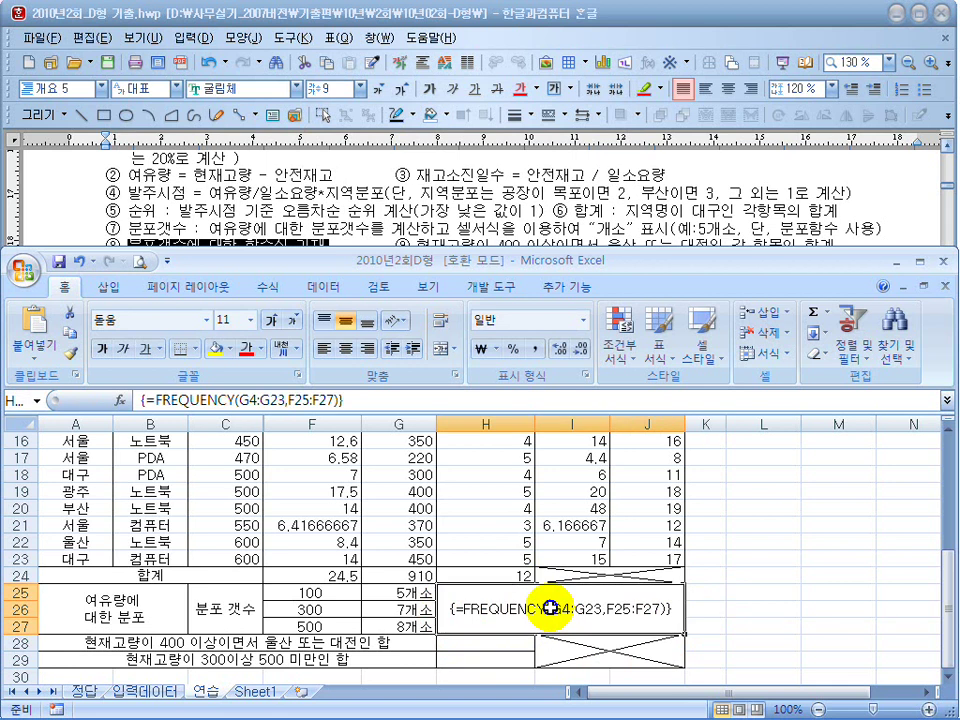
left_click(492, 649)
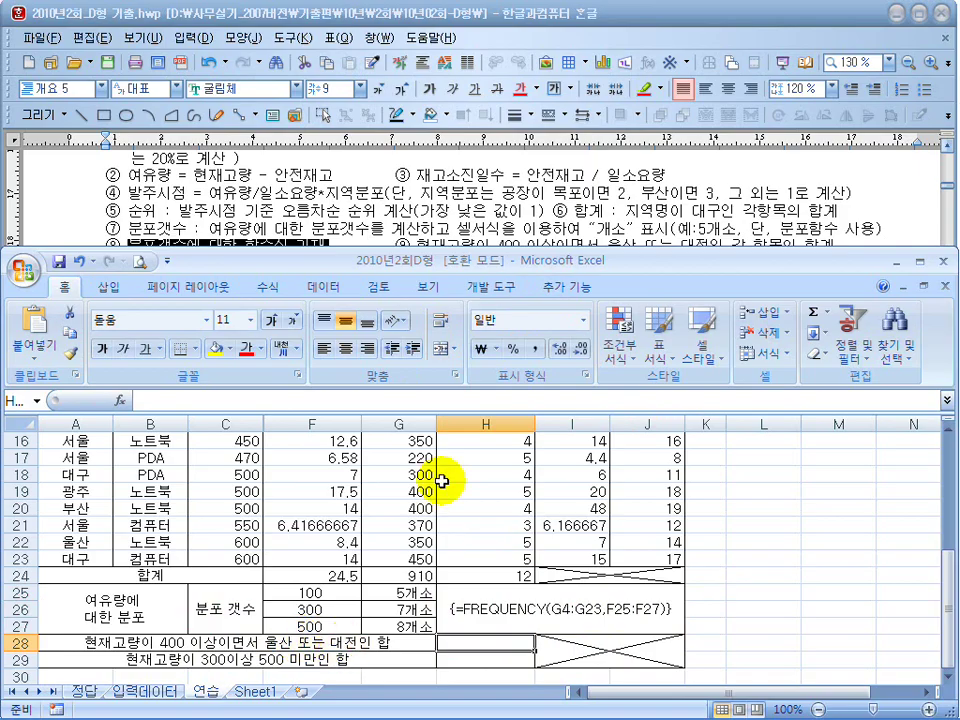
double_click(591, 261)
Step: Copy the 현재고량 header to cell L6 and the 공장 header to cell M6 as criteria headings
scroll(527, 397, "up", 3)
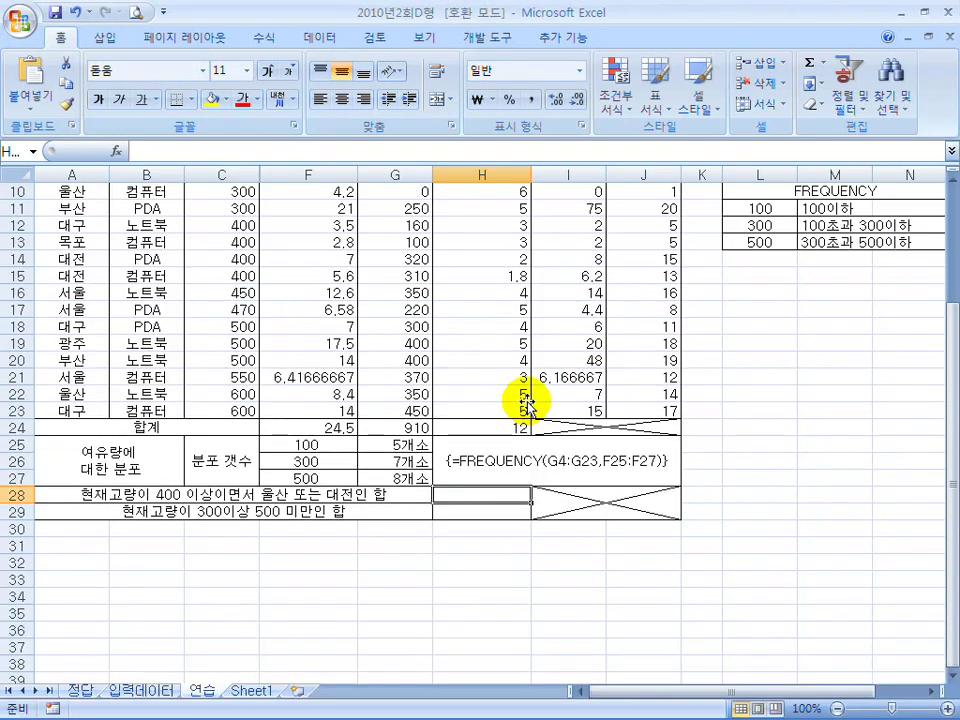
scroll(527, 400, "up", 1)
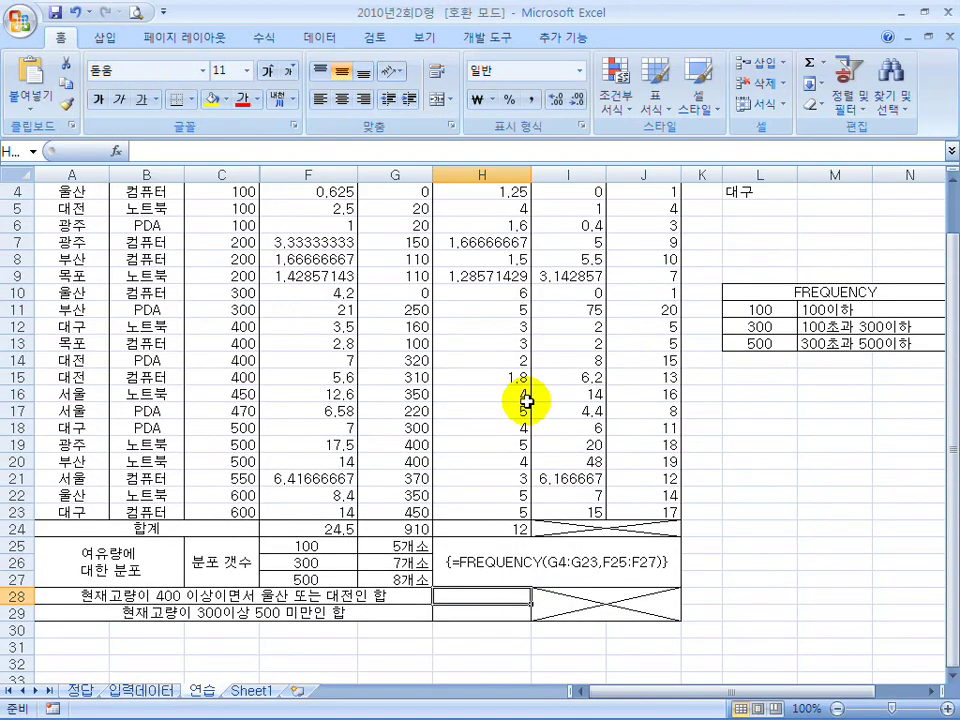
scroll(527, 400, "up", 1)
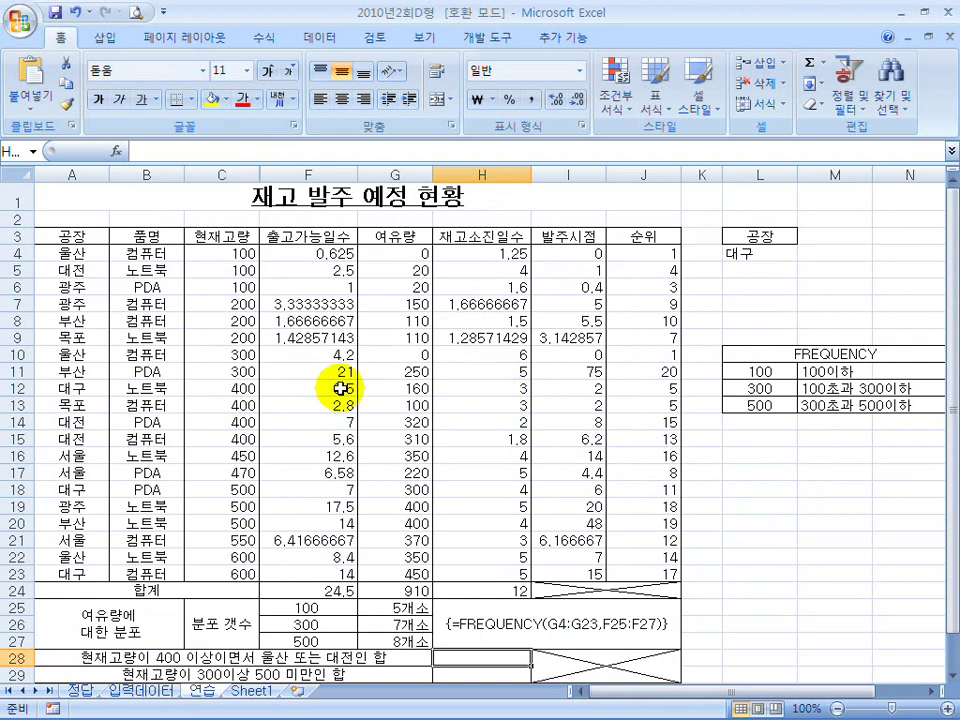
left_click(231, 234)
key("ctrl+c")
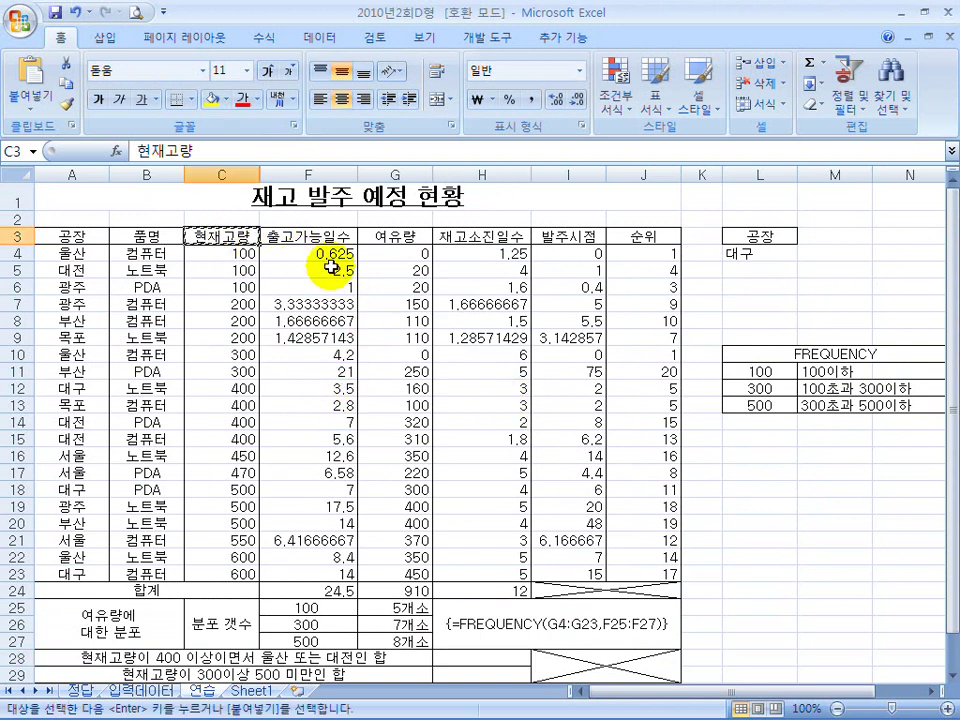
left_click(735, 286)
key("ctrl+v")
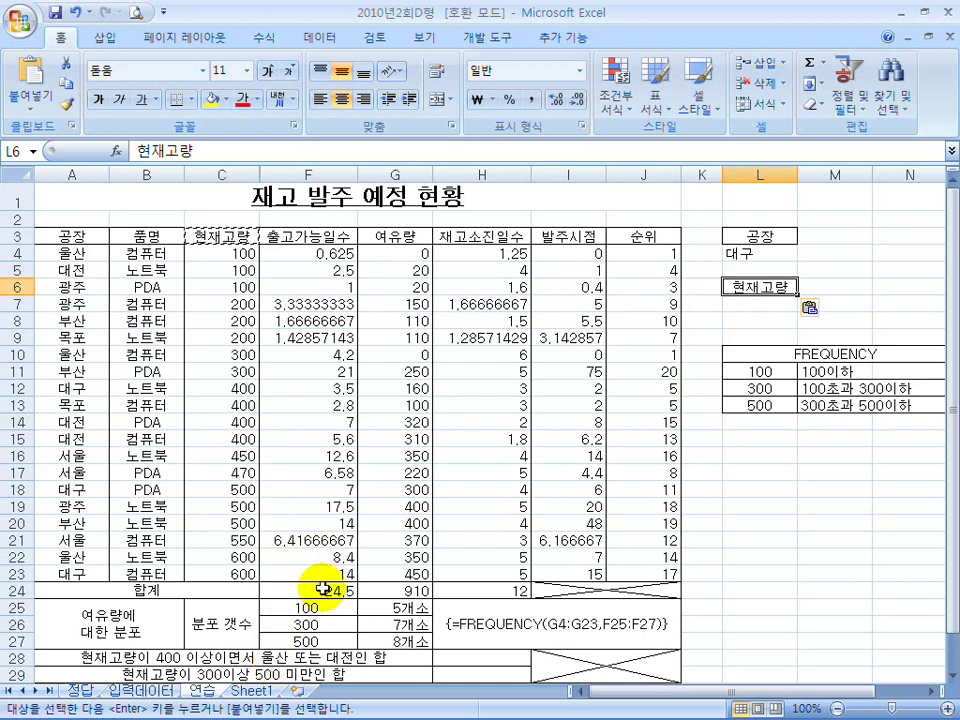
left_click(85, 237)
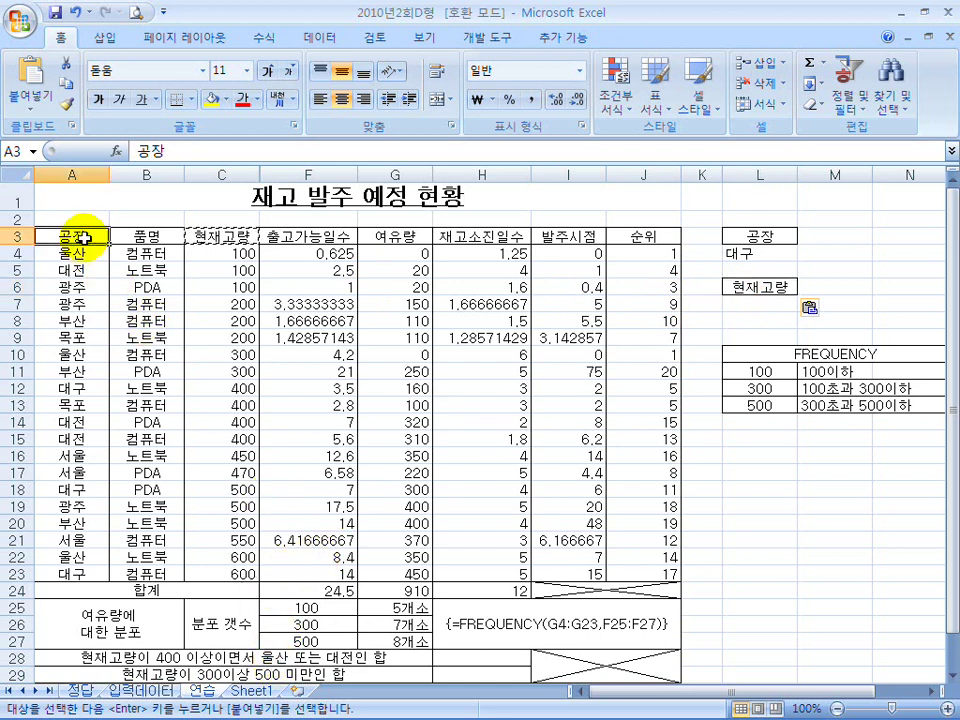
left_click(810, 284)
key("ctrl+v")
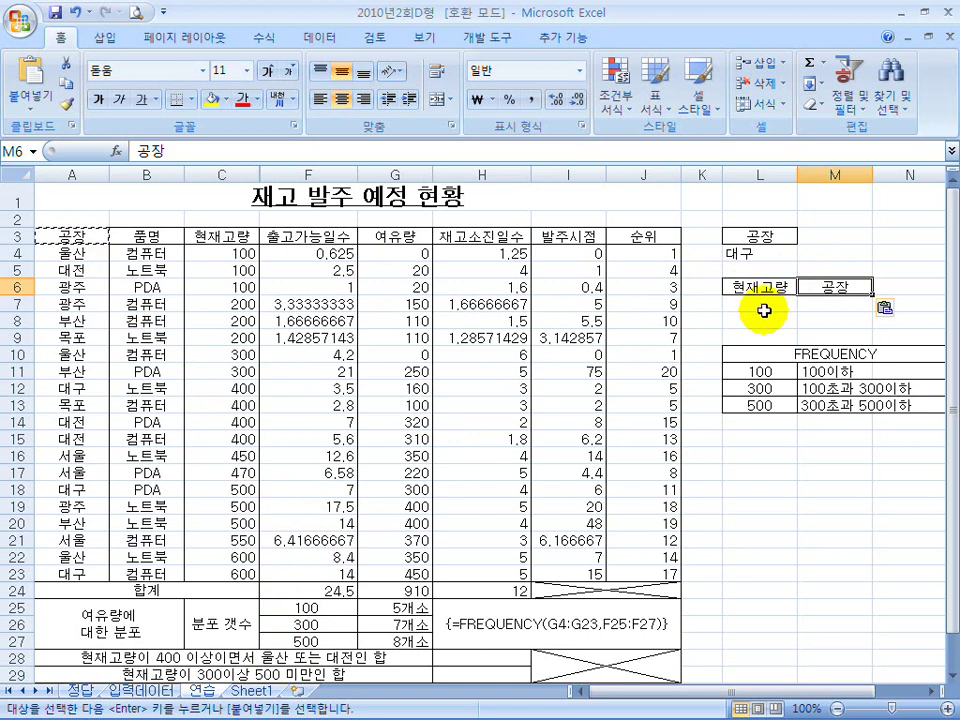
Step: Fill the first criteria row with >=400 in L7 and 울산 in M7
left_click(762, 307)
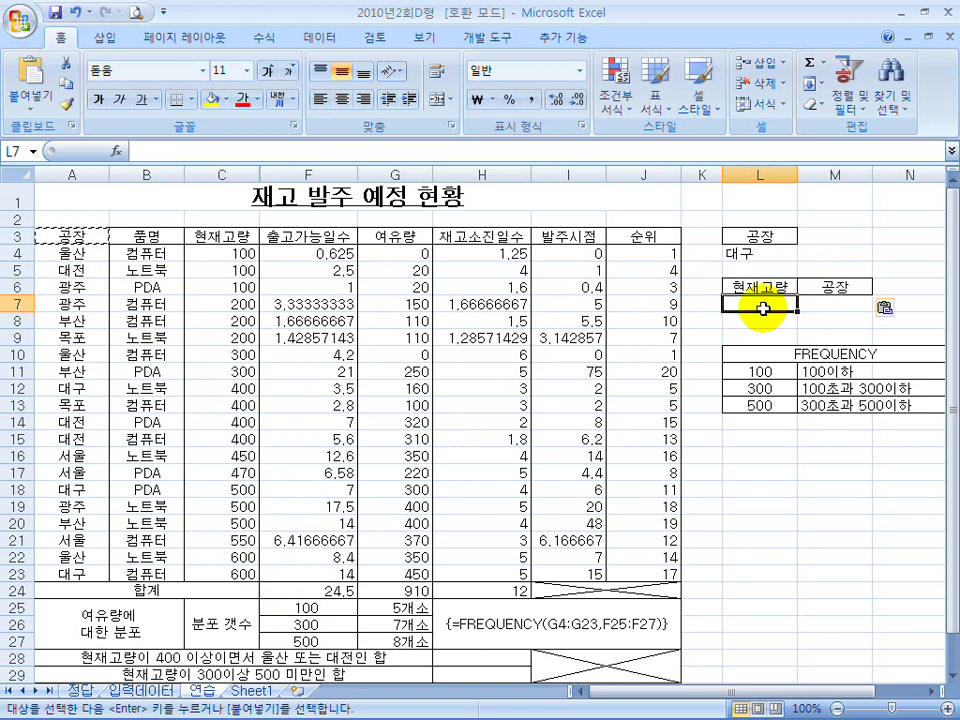
type(">=")
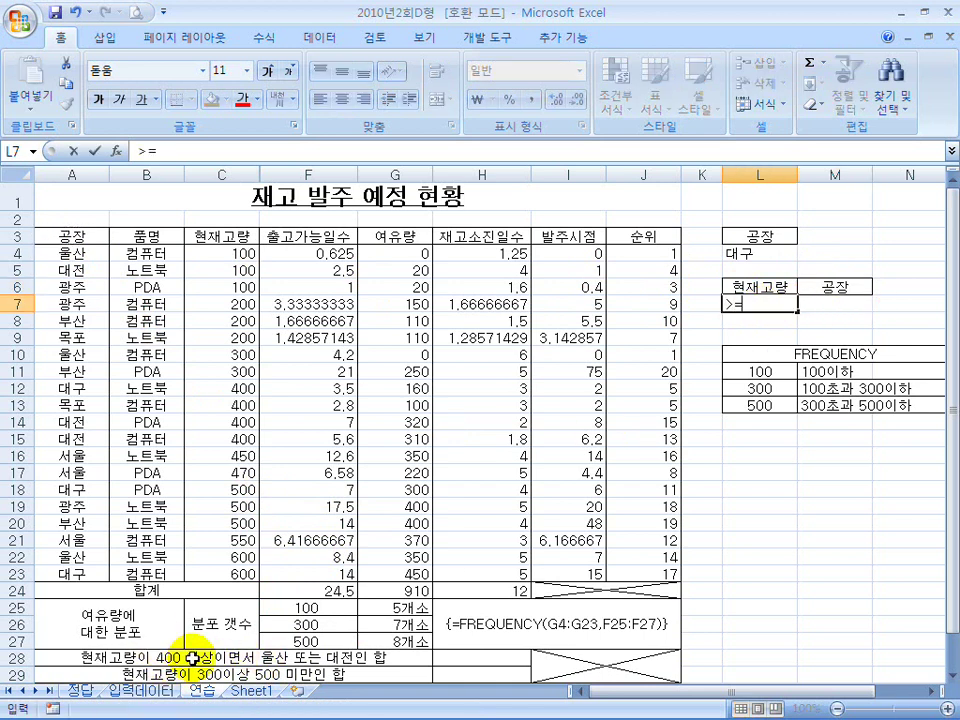
key("Return")
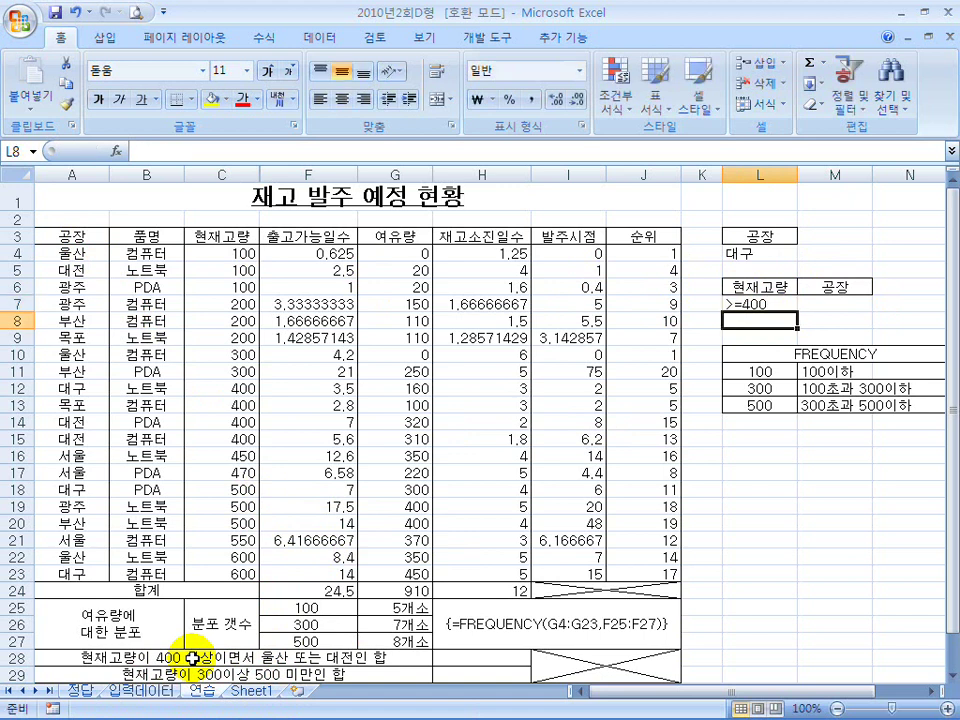
key("Up")
key("Right")
type("ㅇ")
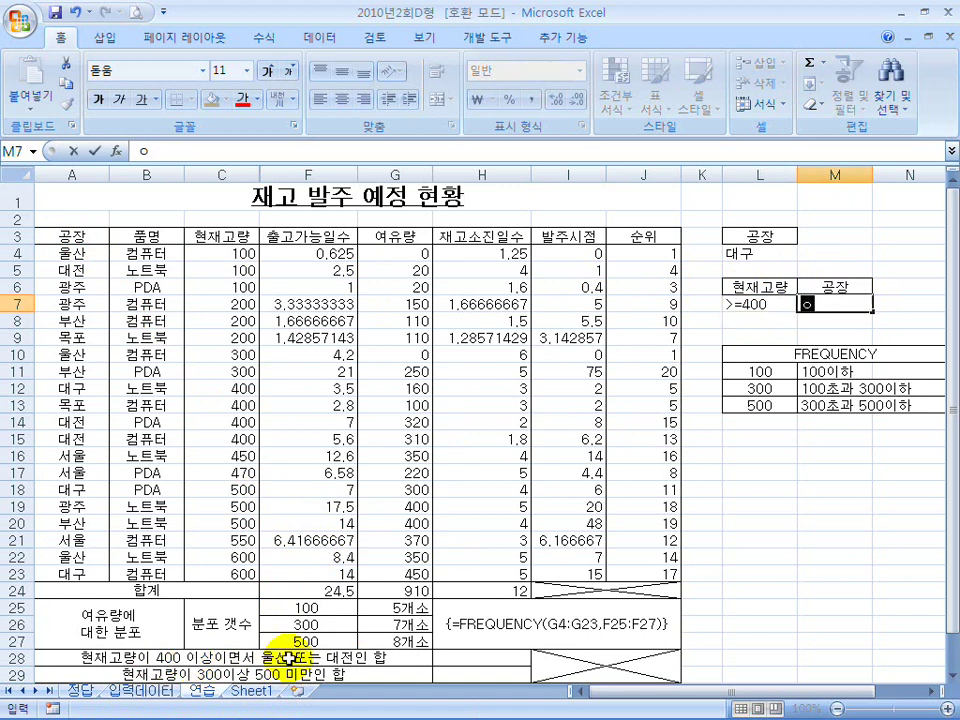
type("산")
key("Return")
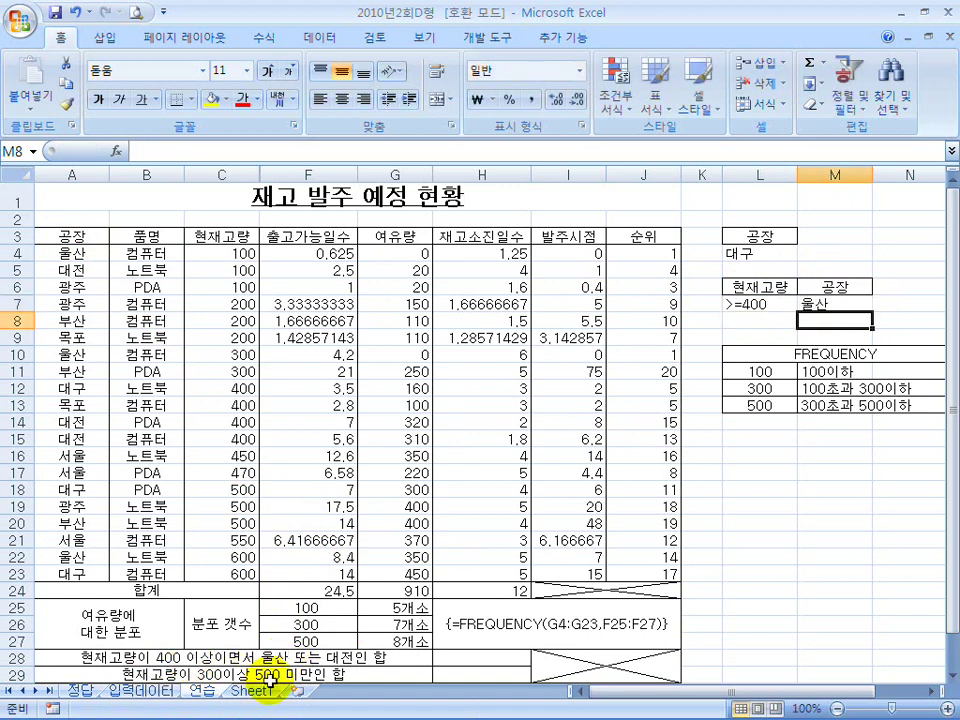
Step: Fill the second criteria row with 대전 in M8 and >=400 in L8
type("대전")
key("Return")
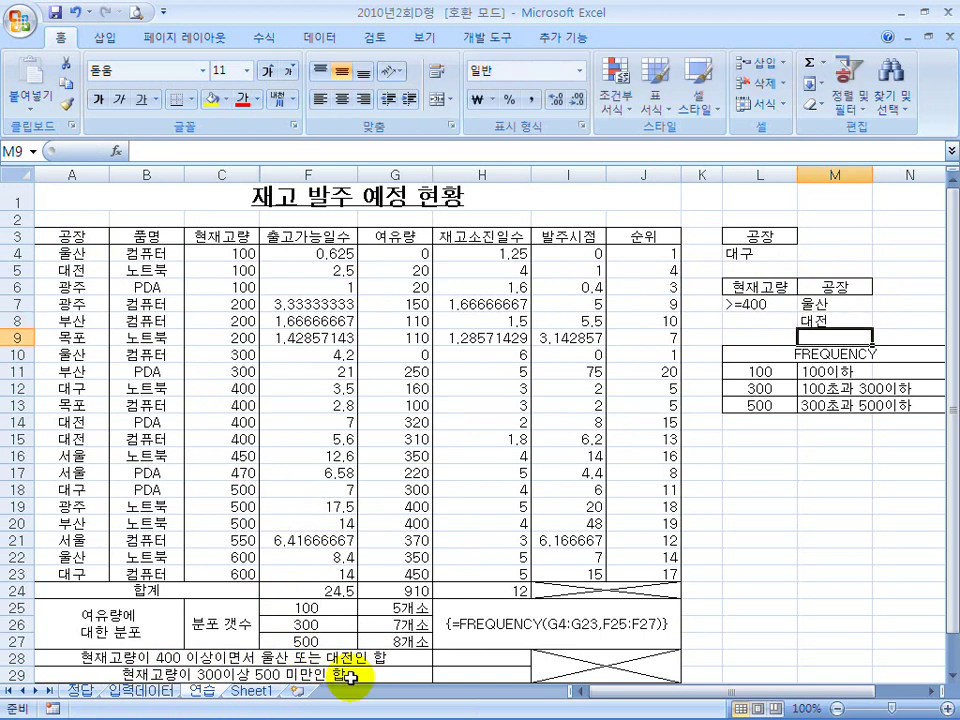
left_click(751, 318)
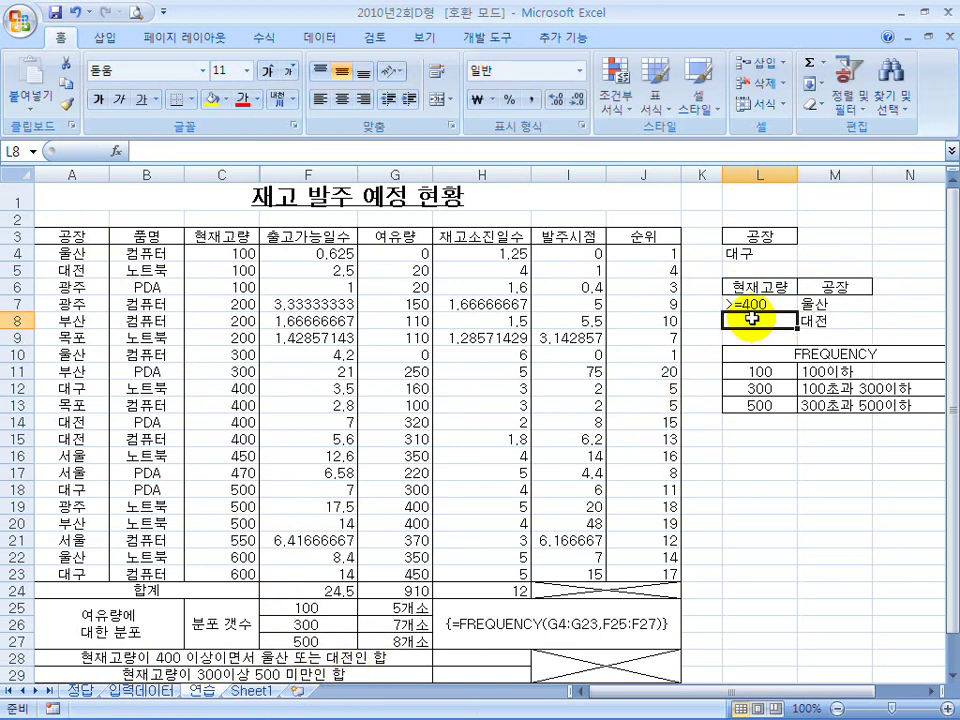
type(">=400")
key("Return")
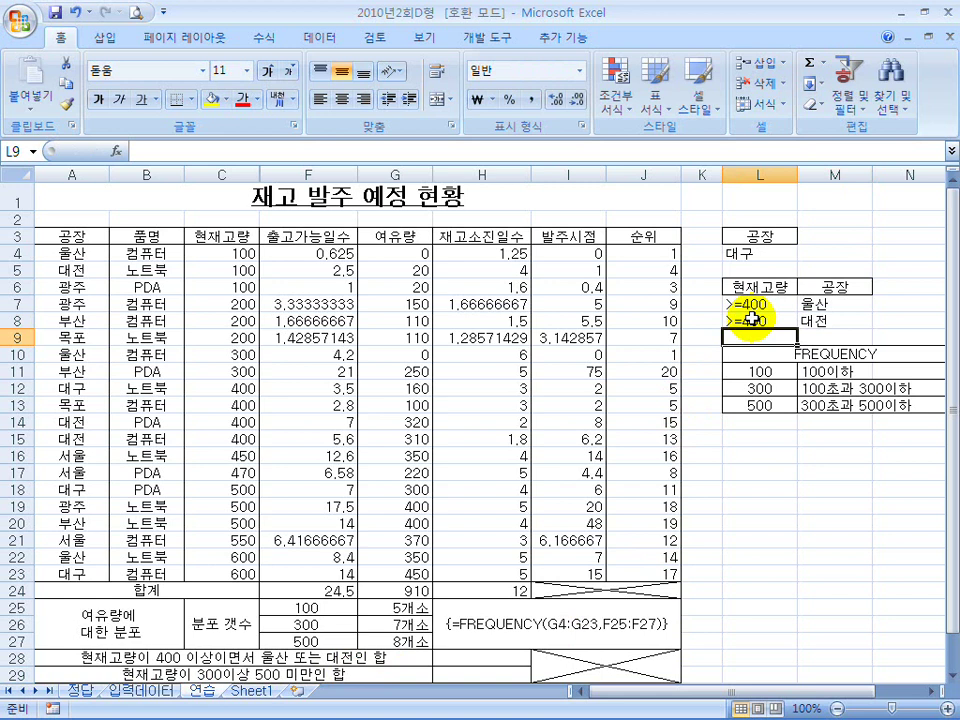
left_click_drag(758, 287, 834, 325)
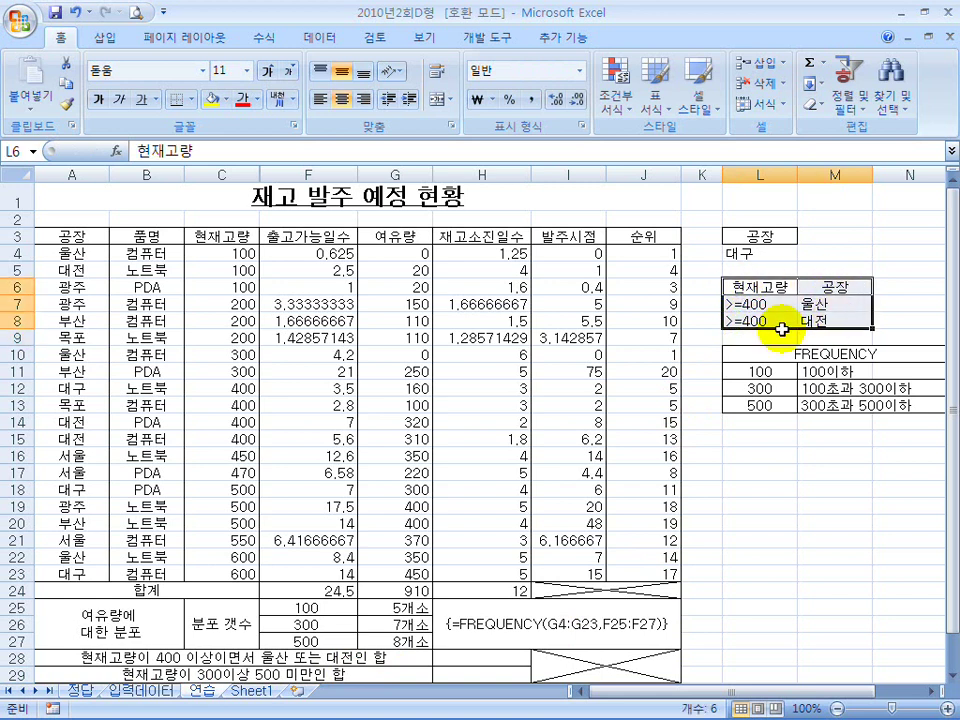
Step: Enter =dsum(A3:J23,H3,L6:M8) in cell H28 to sum 재고소진일수 for 울산 or 대전 with stock of at least 400
scroll(680, 368, "down", 1)
left_click(483, 597)
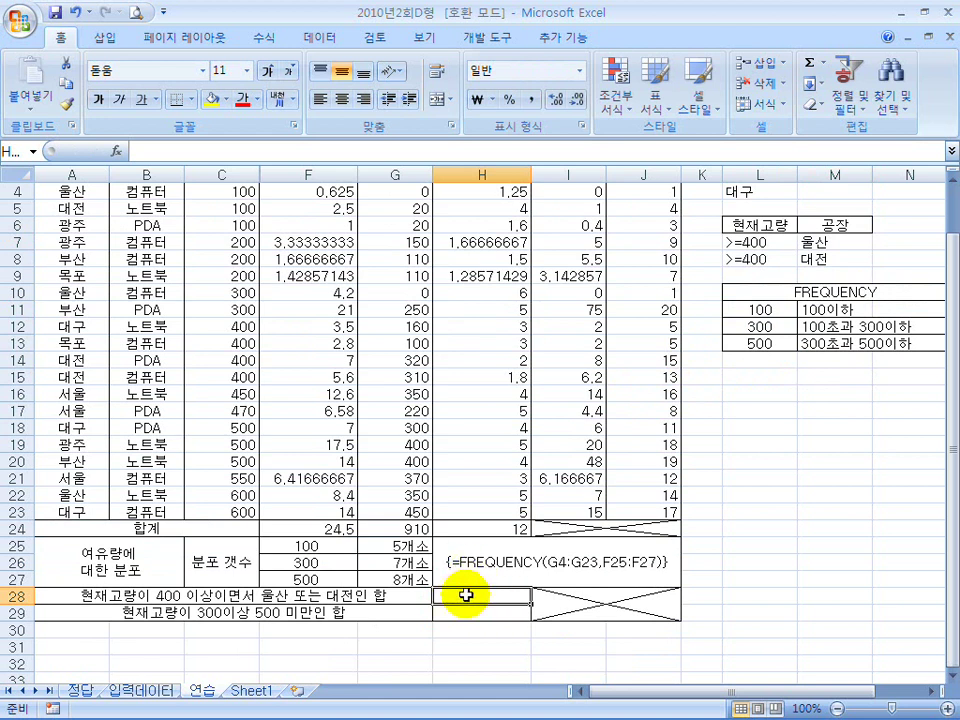
scroll(470, 595, "up", 1)
type("=")
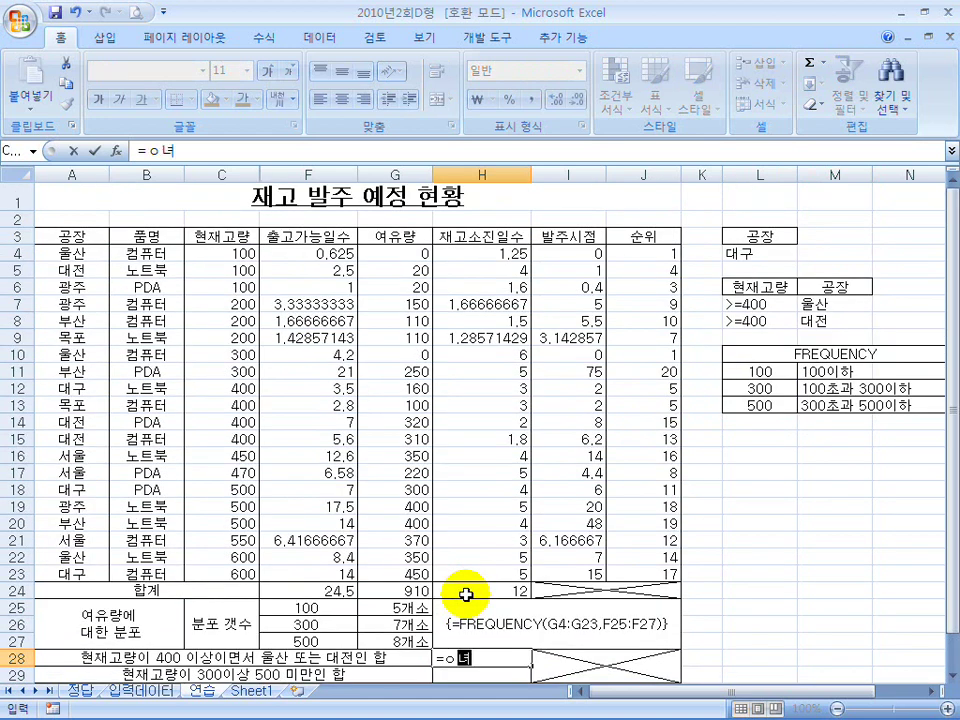
type("dsu")
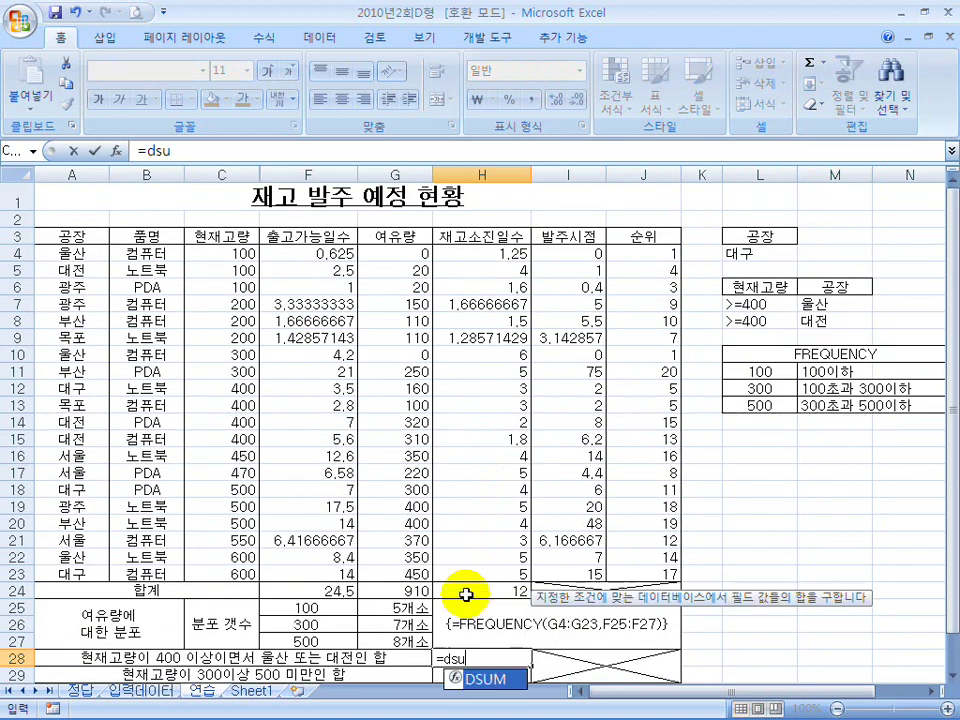
type("m(")
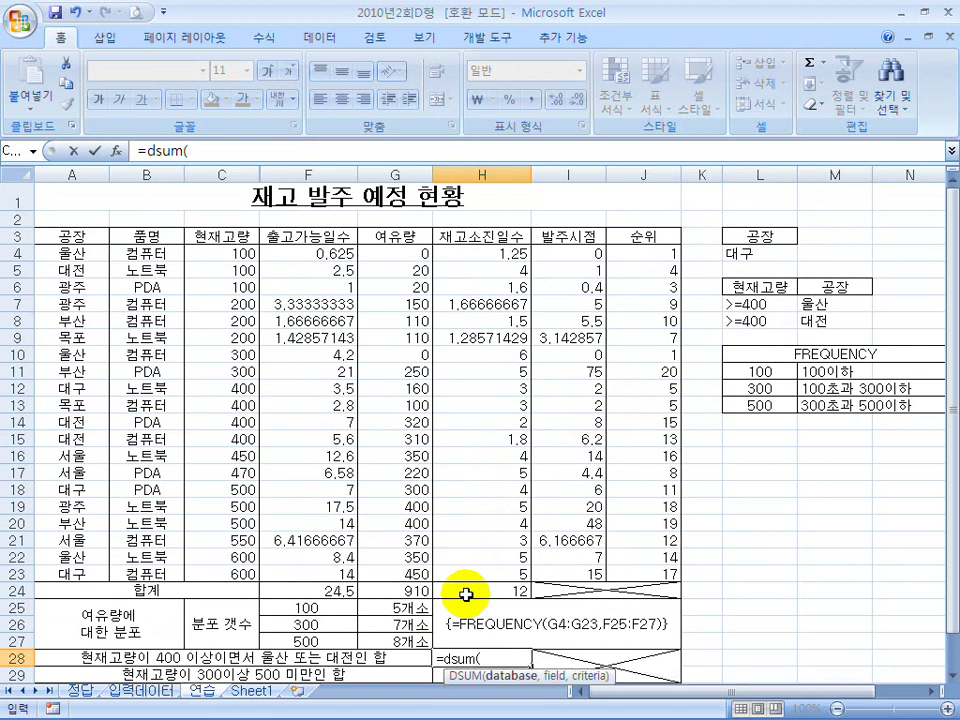
left_click_drag(90, 236, 628, 581)
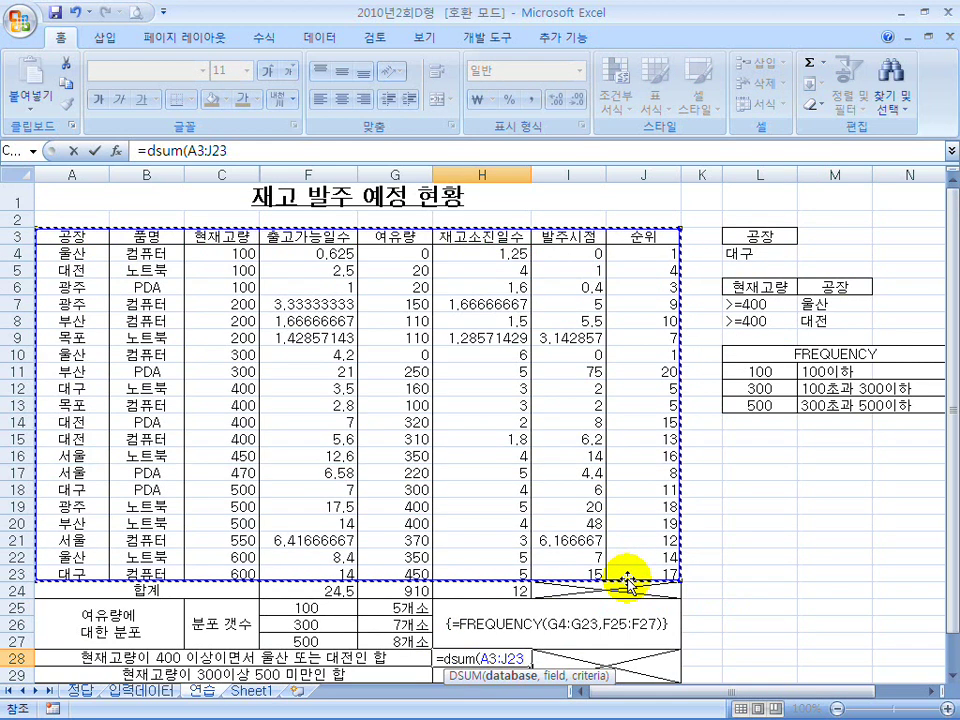
type(",")
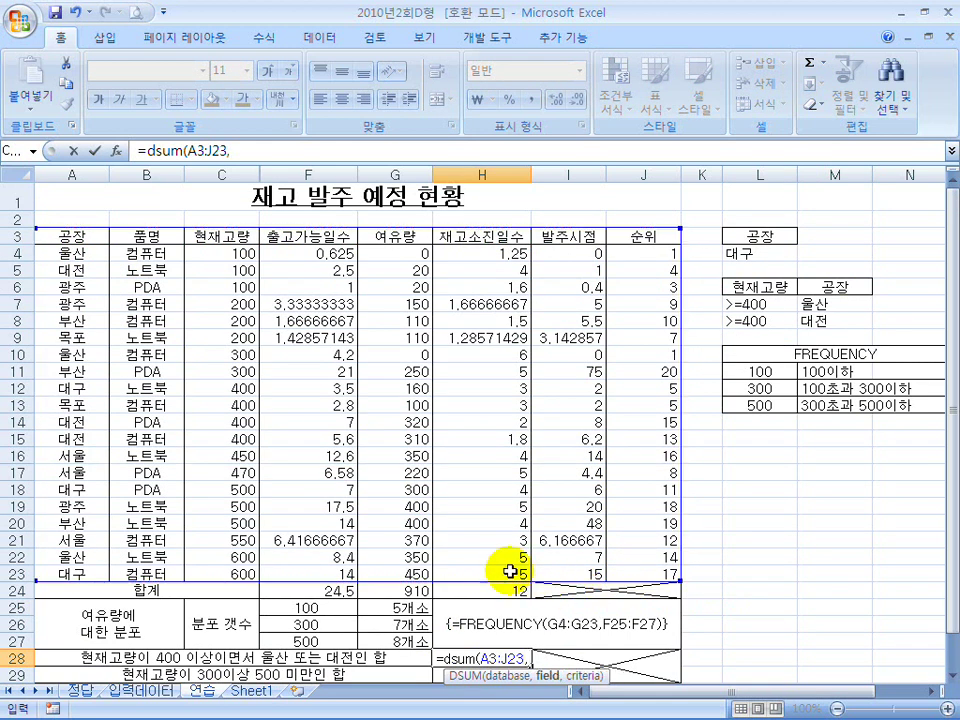
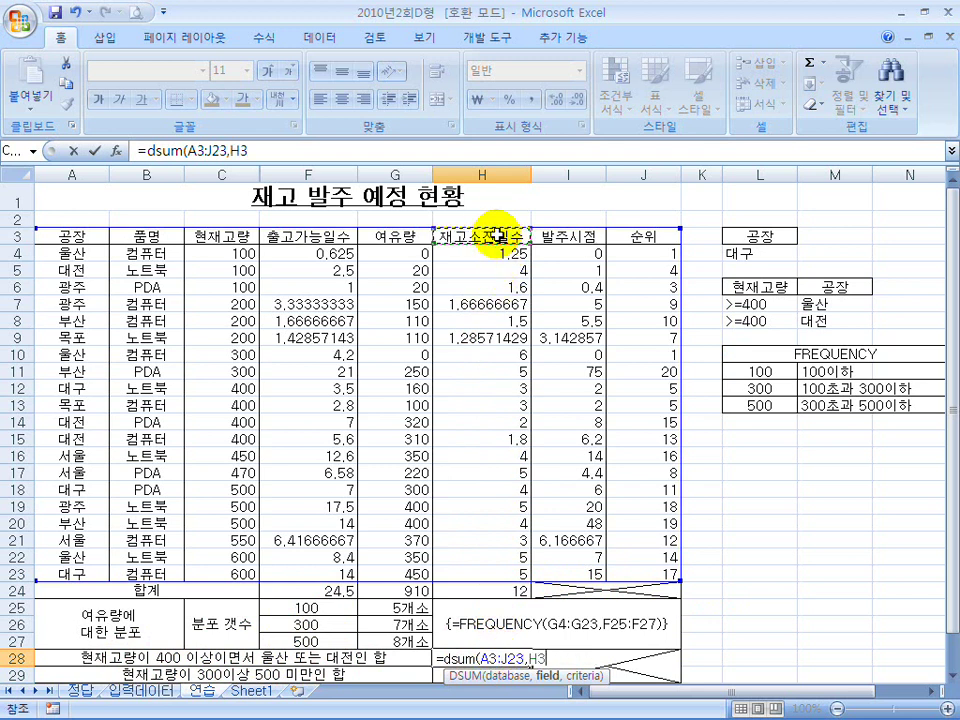
type(",")
left_click_drag(738, 287, 840, 320)
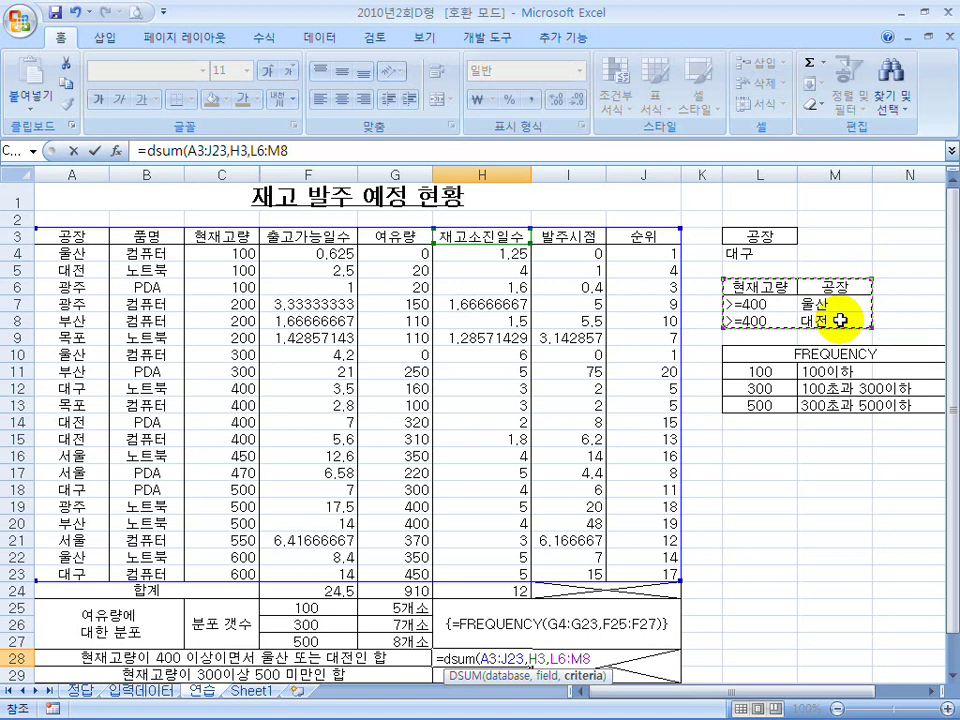
type(")")
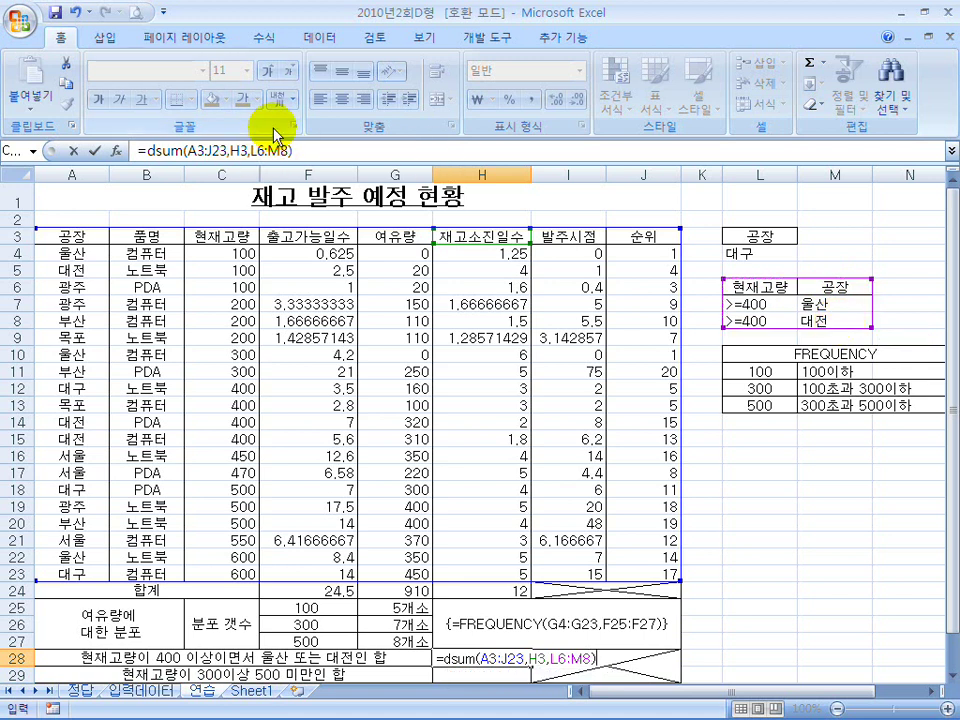
key("Return")
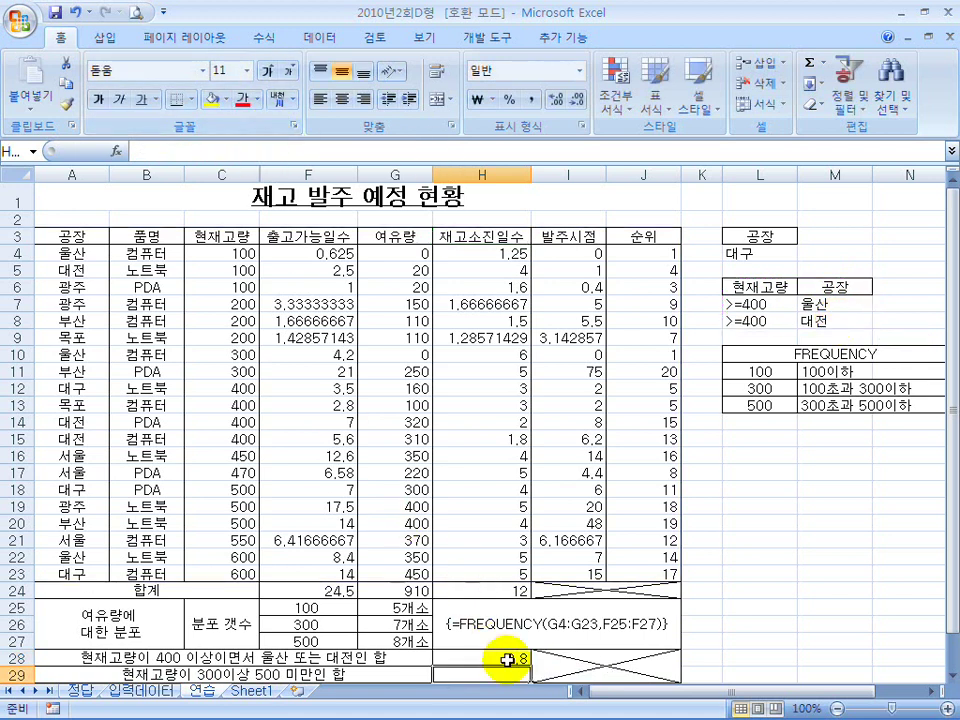
left_click(470, 657)
Step: Enter =sumif(C4:C23,">=300",H4:H23) in cell H29 to sum 재고소진일수 for 현재고량 of at least 300
scroll(463, 620, "down", 1)
left_click(463, 620)
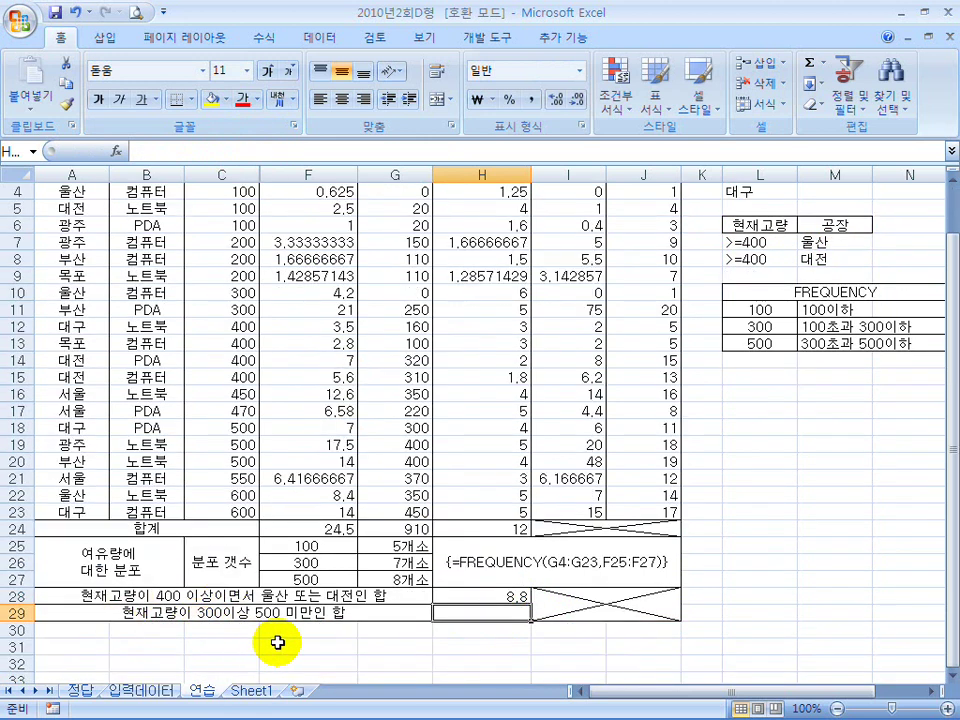
type("=sumif")
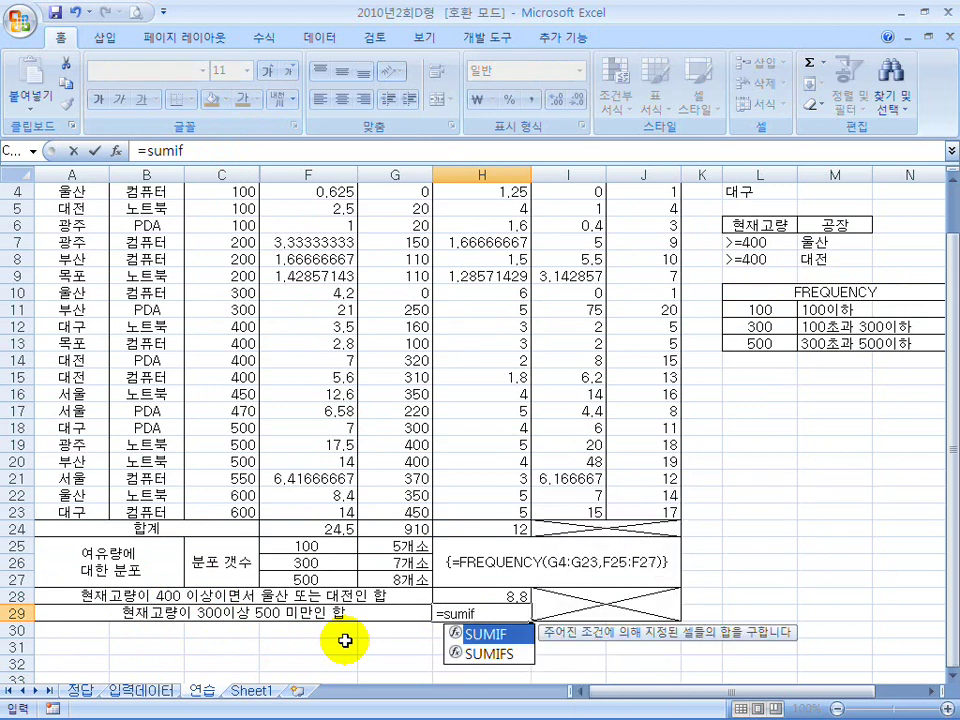
type("(")
scroll(356, 522, "up", 1)
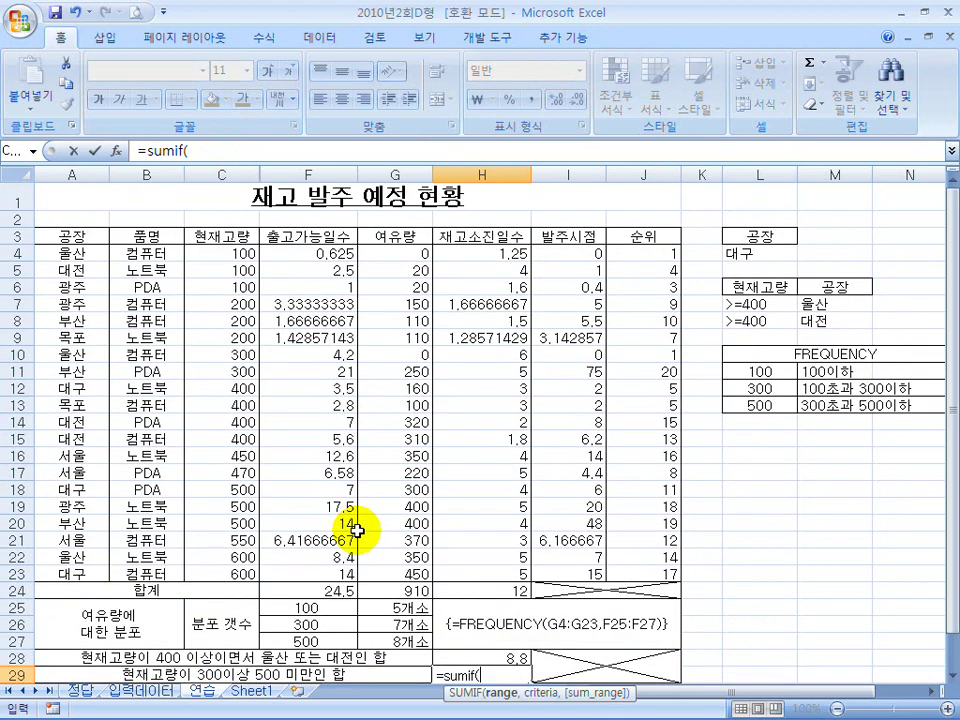
left_click_drag(231, 254, 222, 566)
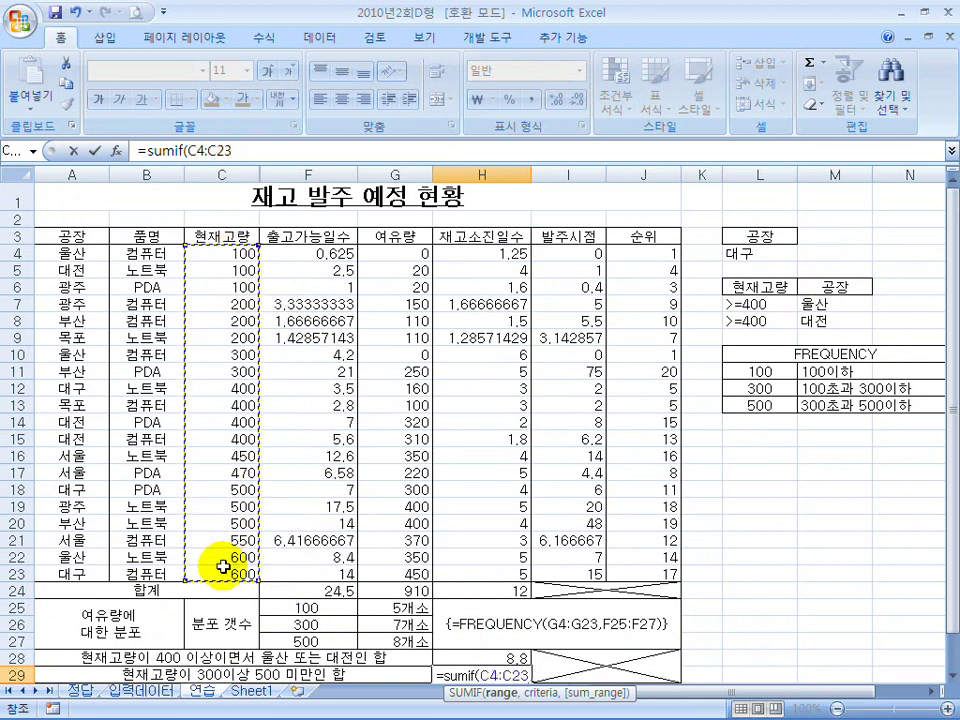
type(",")
scroll(225, 555, "down", 1)
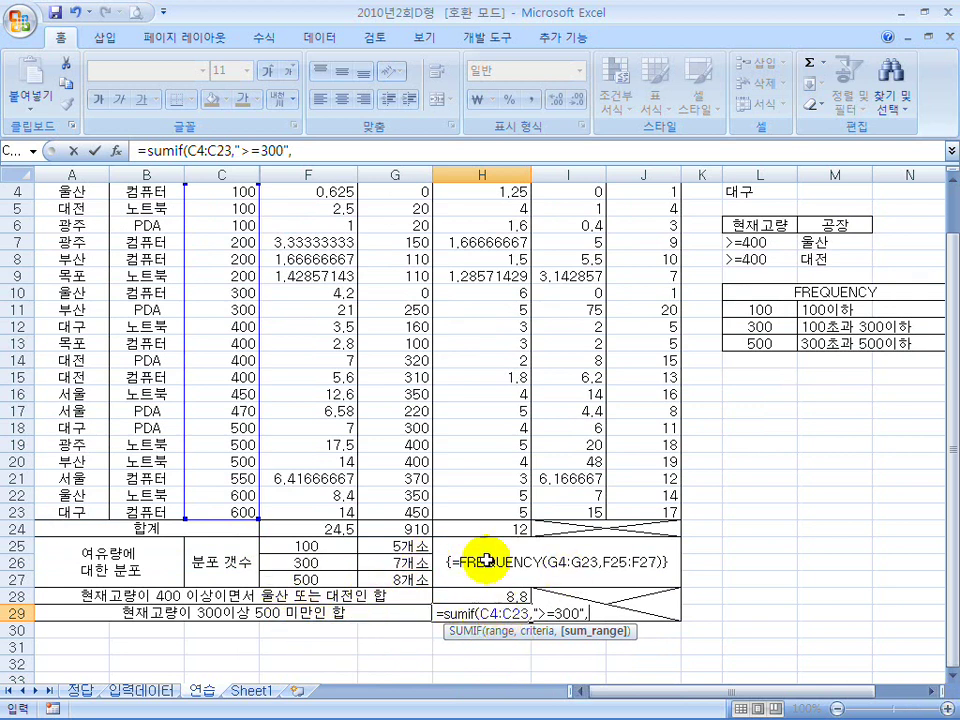
scroll(485, 560, "up", 1)
left_click_drag(497, 251, 497, 577)
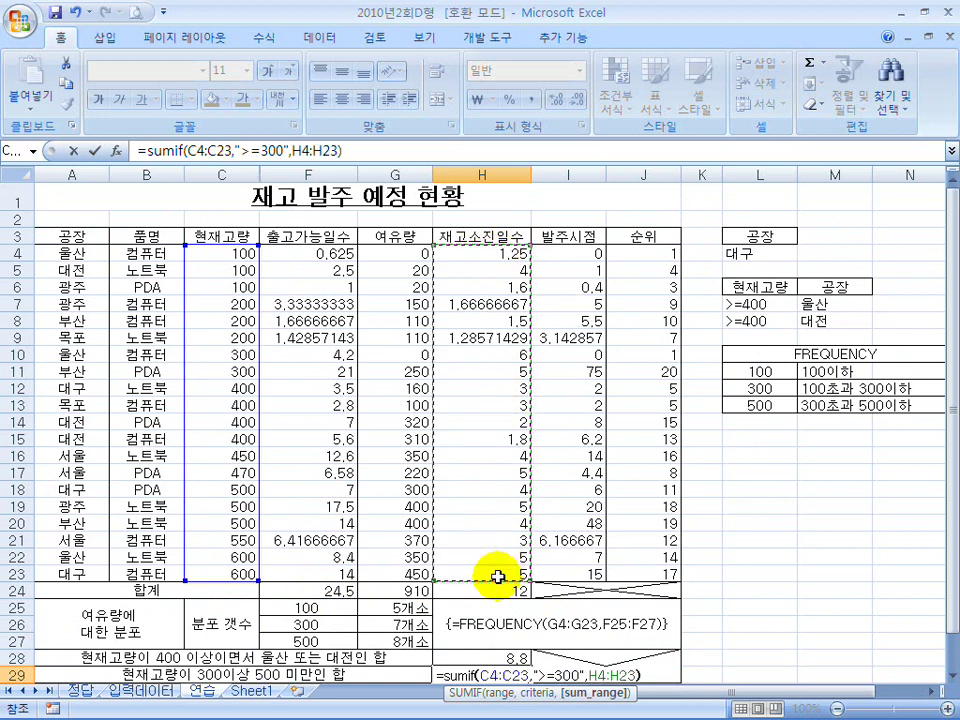
type(")")
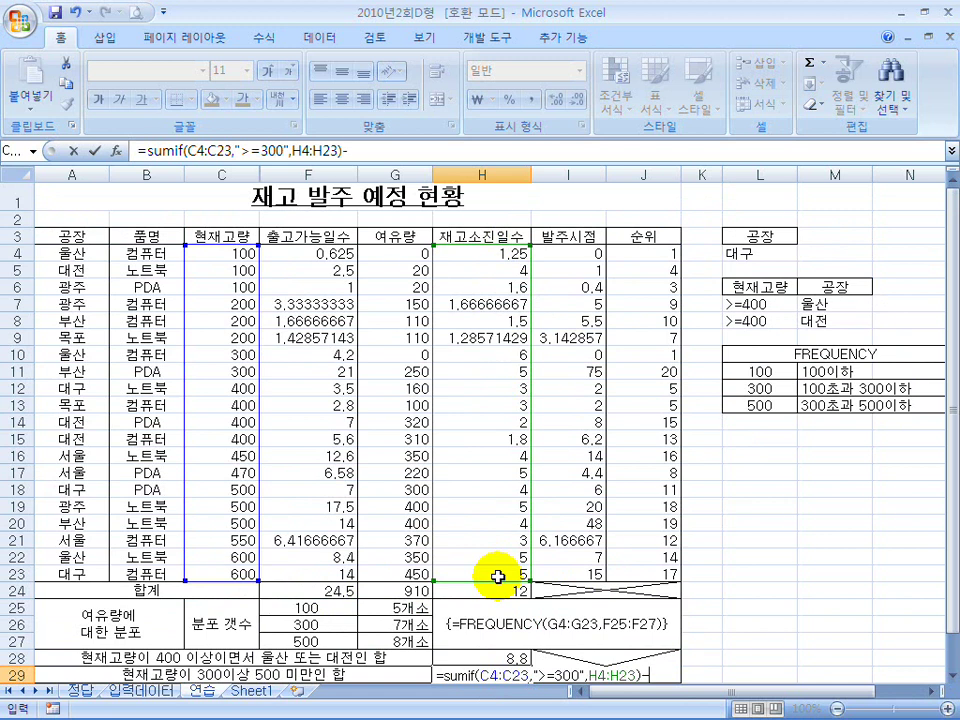
key("Return")
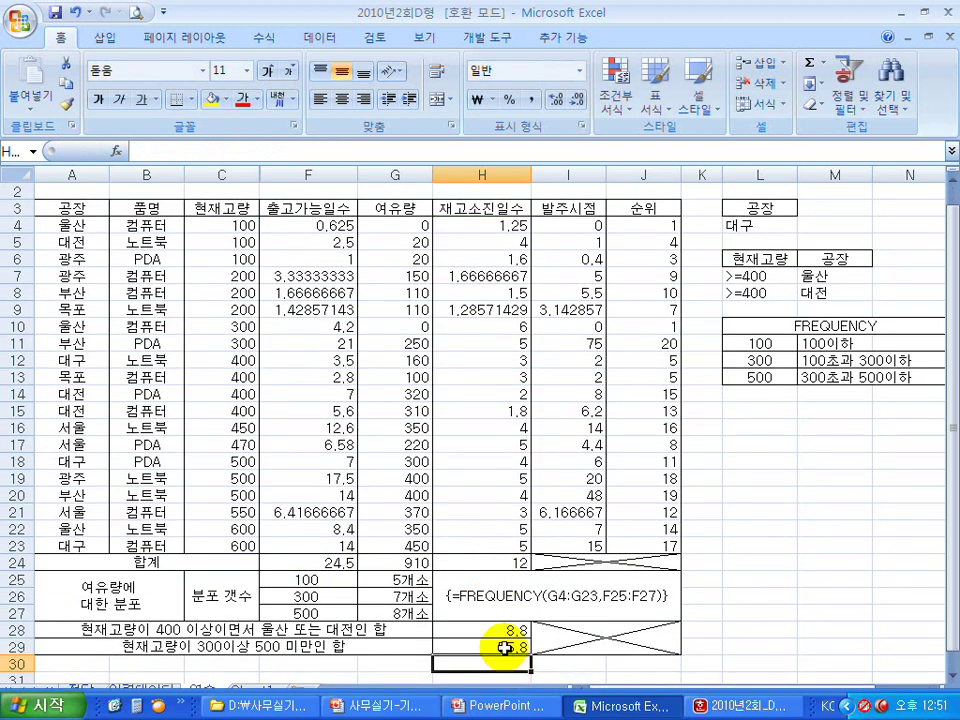
Step: Extend the H29 formula by subtracting a copy of its SUMIF with the criterion changed to ">=500"
left_click(505, 648)
scroll(439, 536, "up", 1)
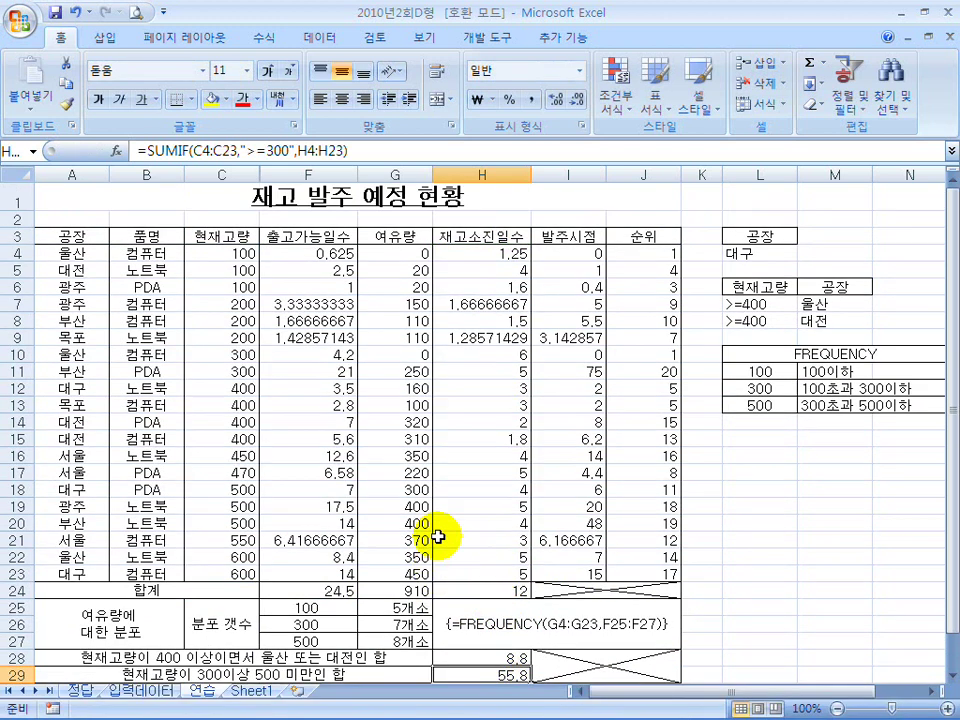
left_click(356, 152)
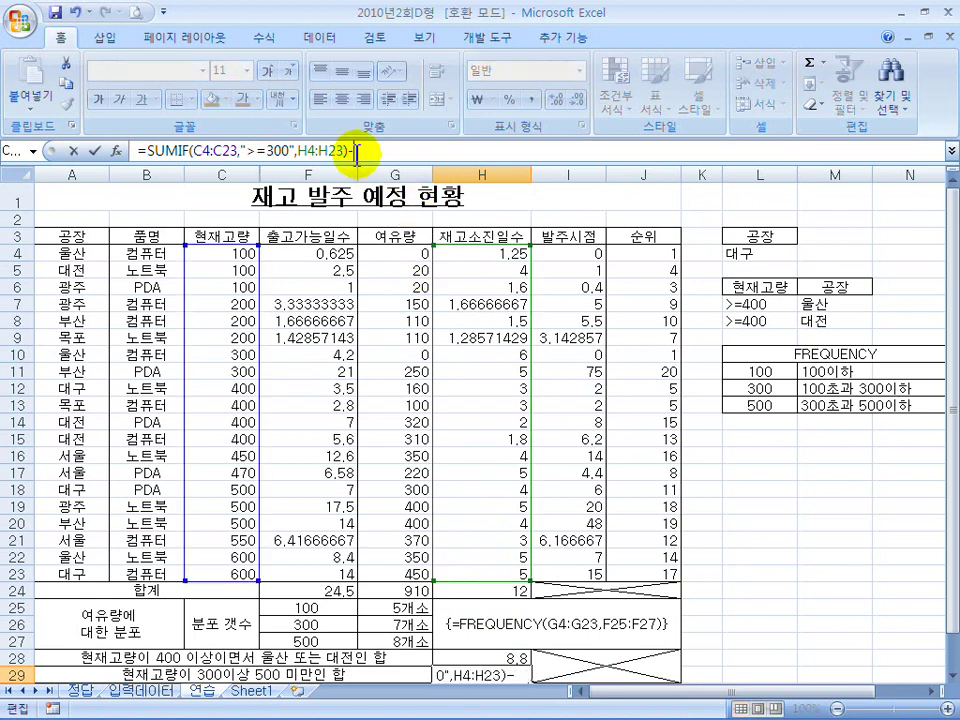
left_click_drag(348, 150, 177, 152)
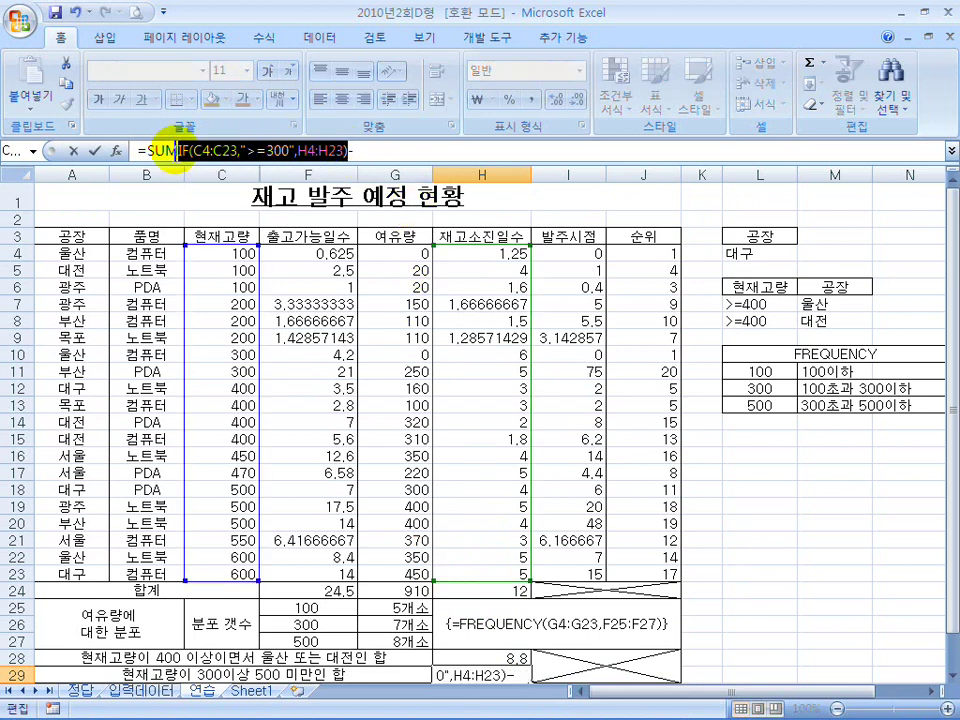
left_click(375, 152)
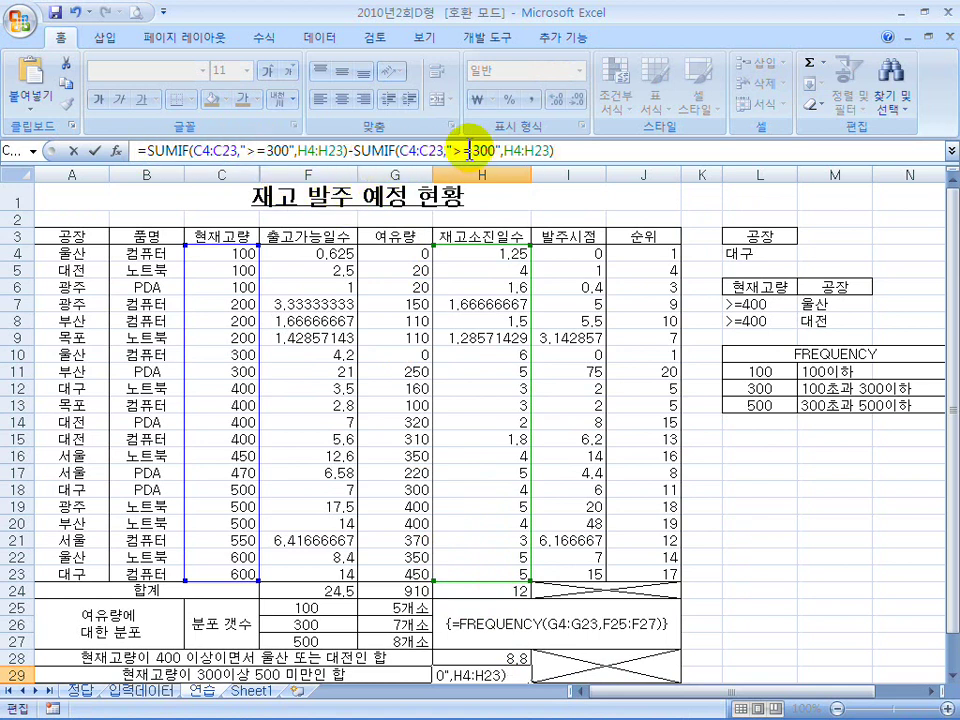
left_click(467, 152)
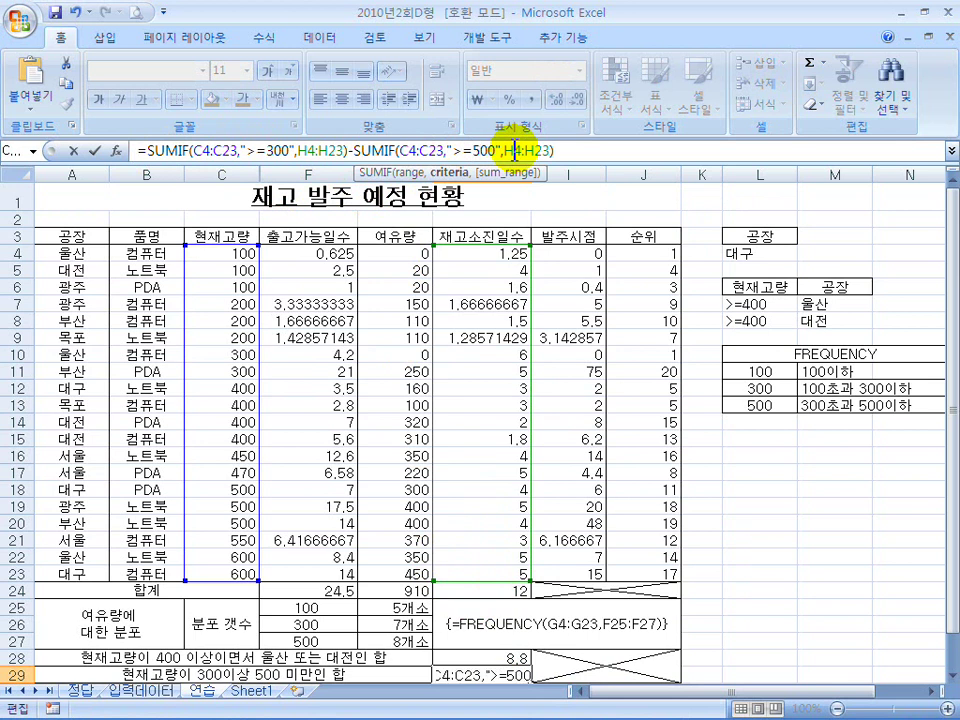
key("Return")
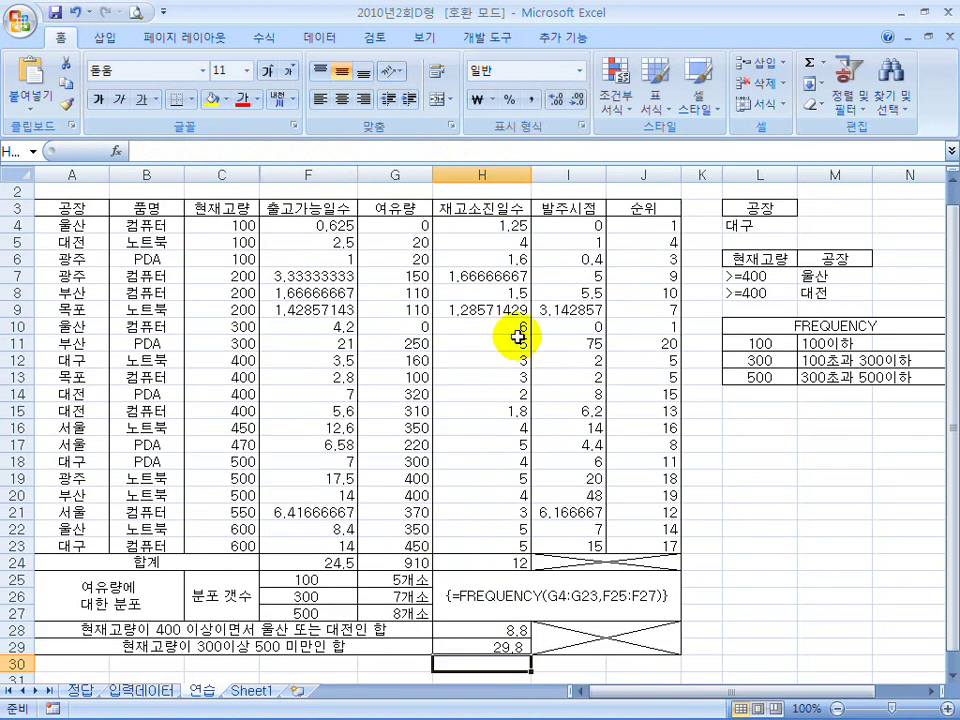
left_click(499, 645)
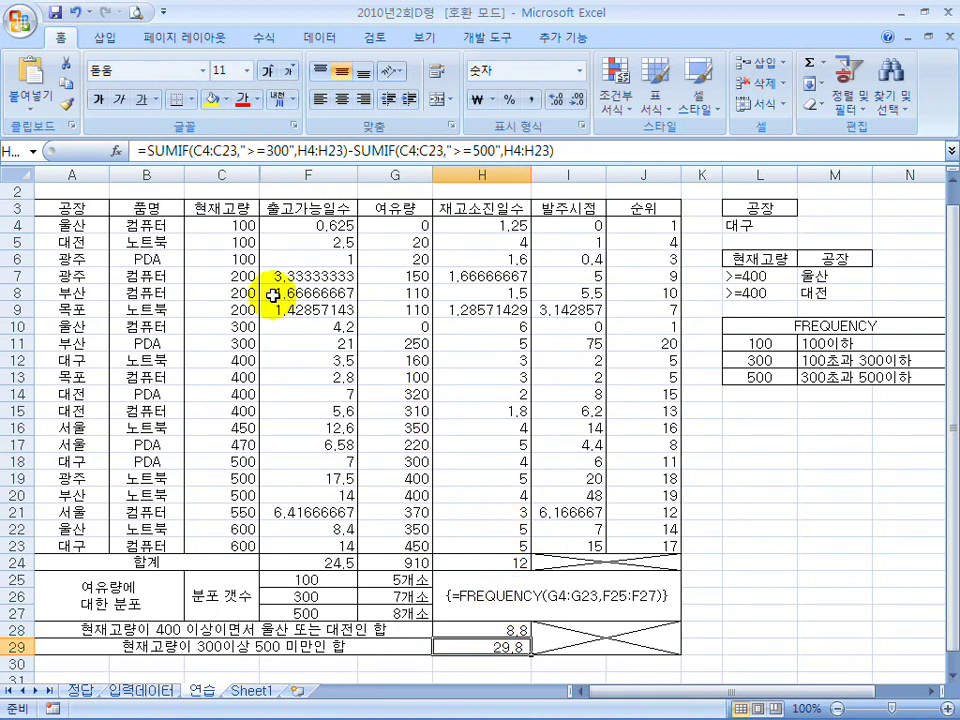
left_click(615, 342)
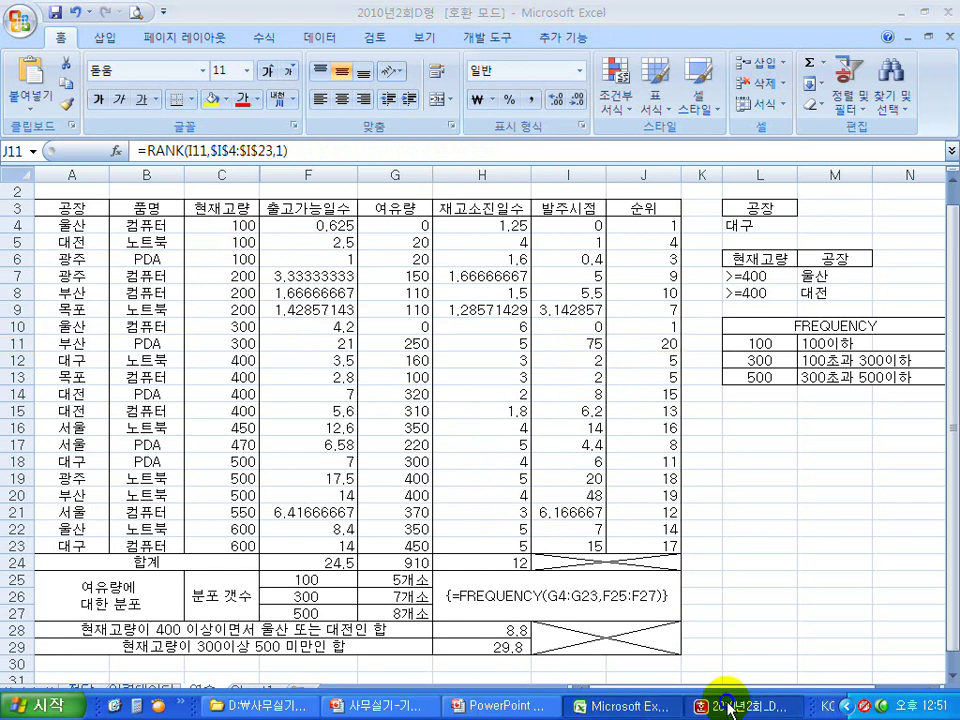
Step: Switch to the 2010년2회_D형 기출.hwp document and review the 기타사항 rules on currency, decimal places and negative numbers
left_click(729, 701)
left_click_drag(258, 298, 583, 288)
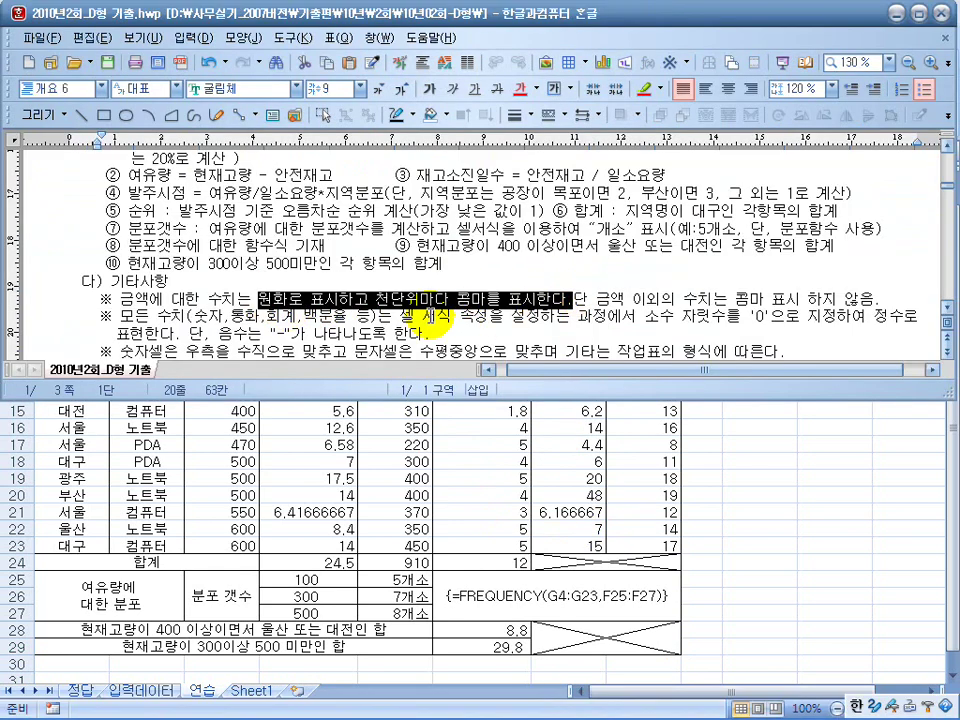
left_click(430, 322)
left_click(270, 318)
left_click_drag(271, 318, 388, 316)
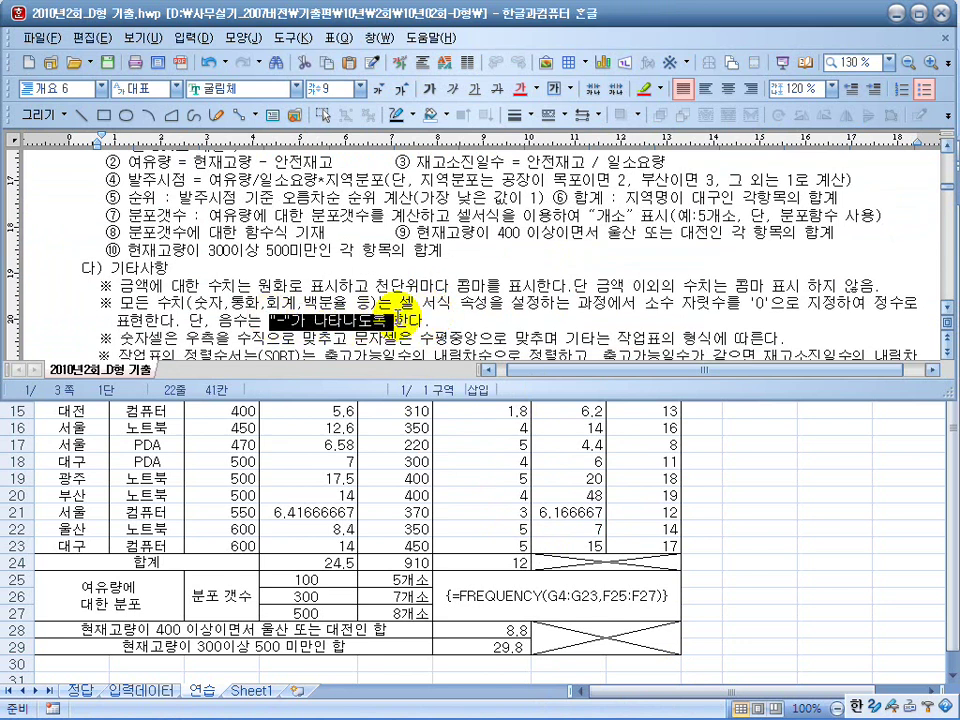
left_click(581, 335)
Step: Back in Excel, apply the comma style to C4:J23 and change its format category to 숫자 with 0 decimals and -1,234 negatives
left_click(771, 559)
mouse_move(210, 227)
left_mouse_down()
mouse_move(450, 249)
mouse_move(617, 281)
mouse_move(627, 540)
left_mouse_up()
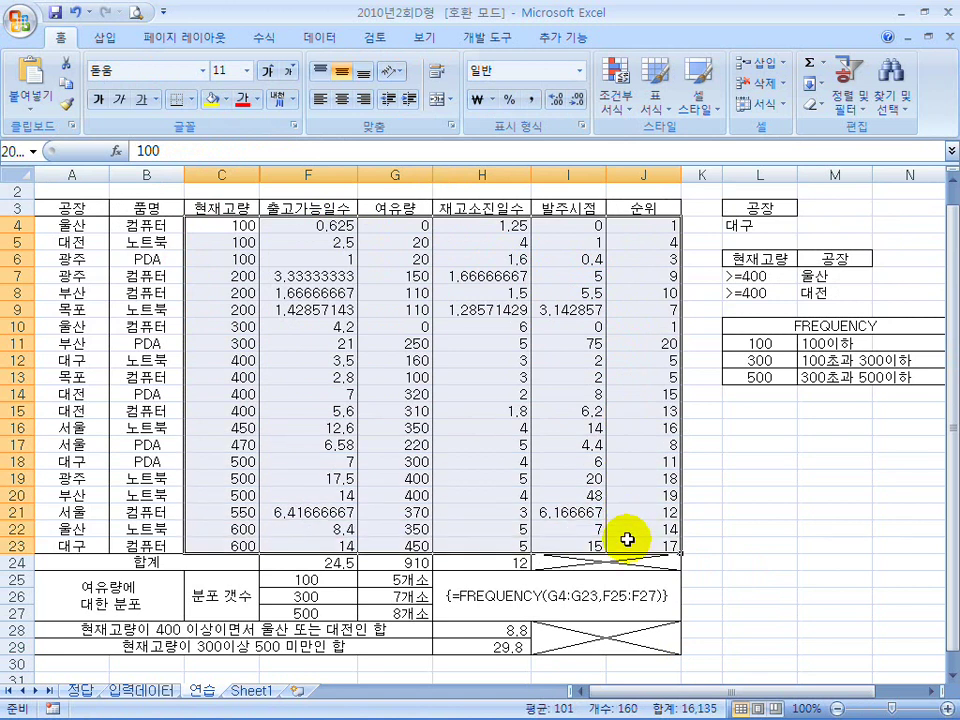
left_click(530, 99)
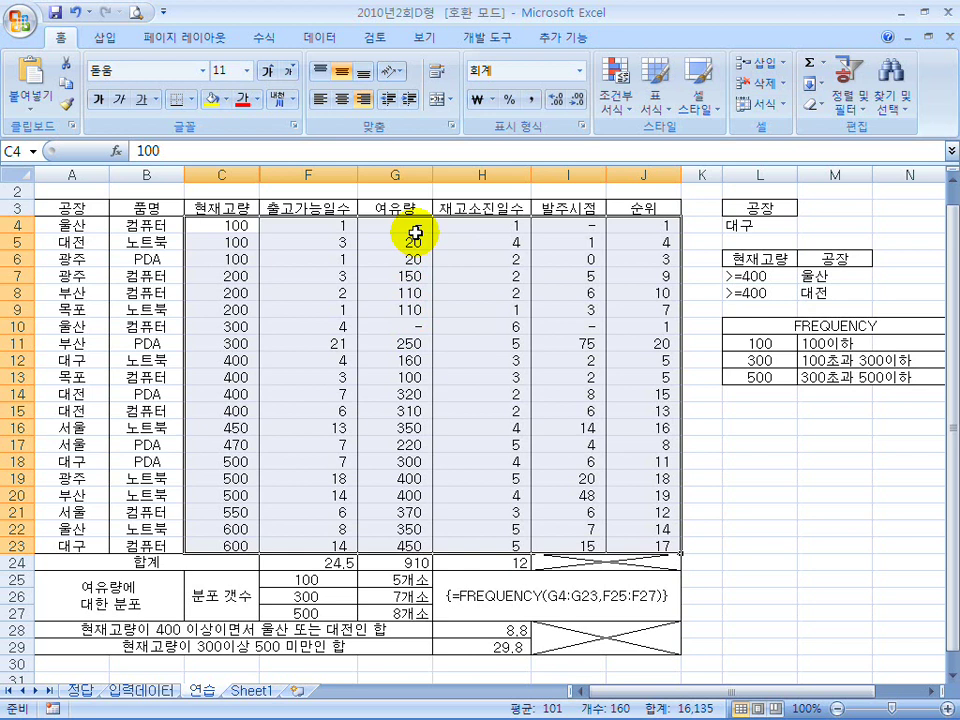
key("ctrl+1")
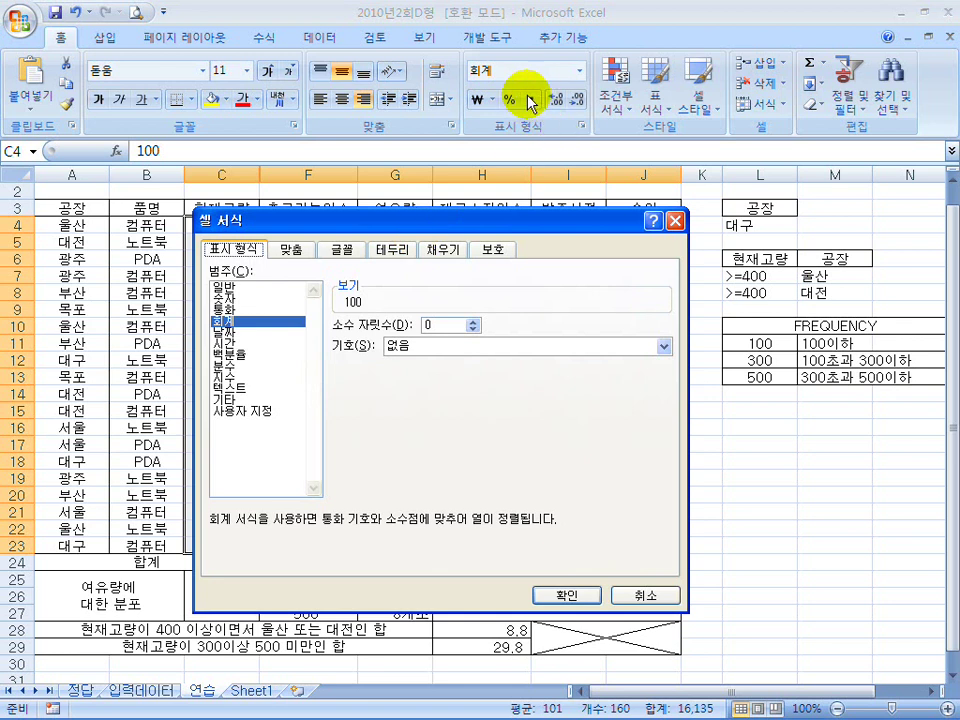
left_click(241, 298)
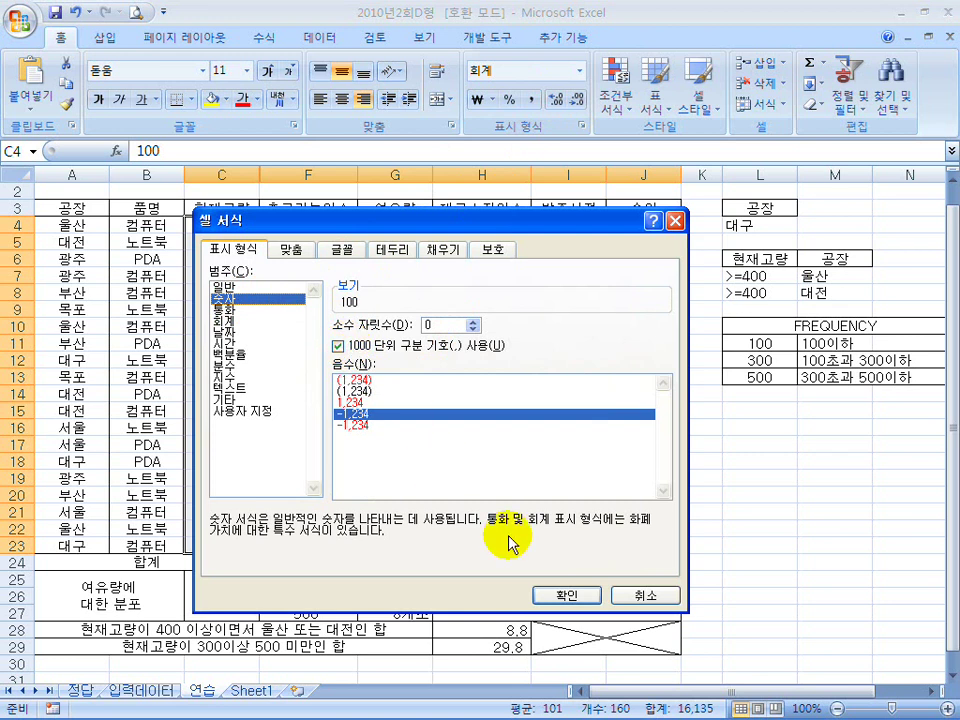
left_click(556, 592)
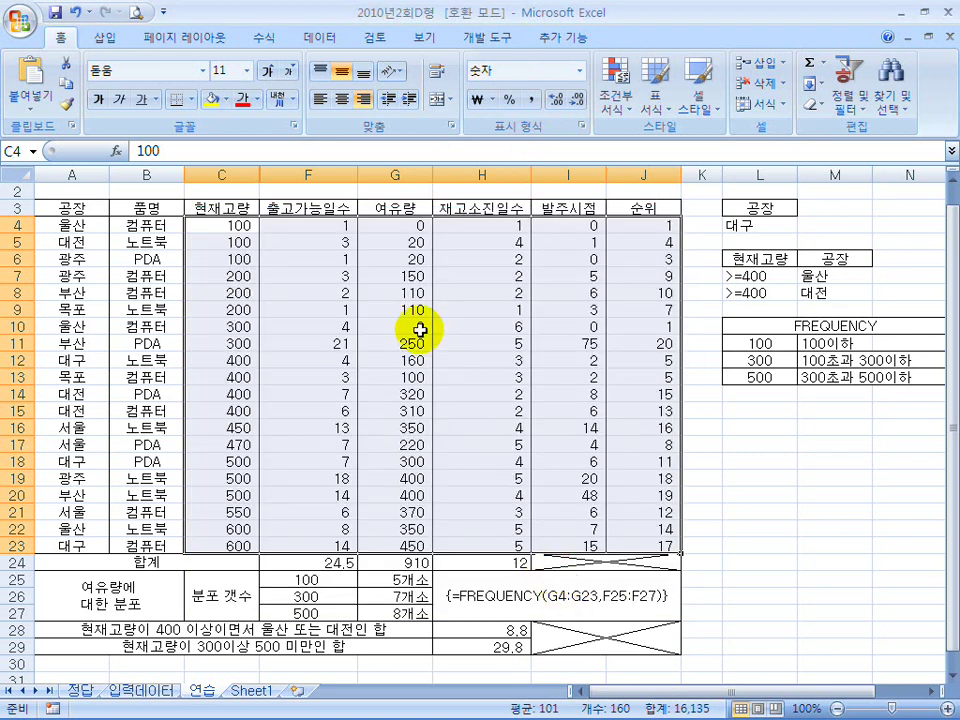
Step: Format F24:H24 and H28:H29 together as 숫자 with 0 decimal places and the thousands separator
left_click_drag(313, 563, 483, 564)
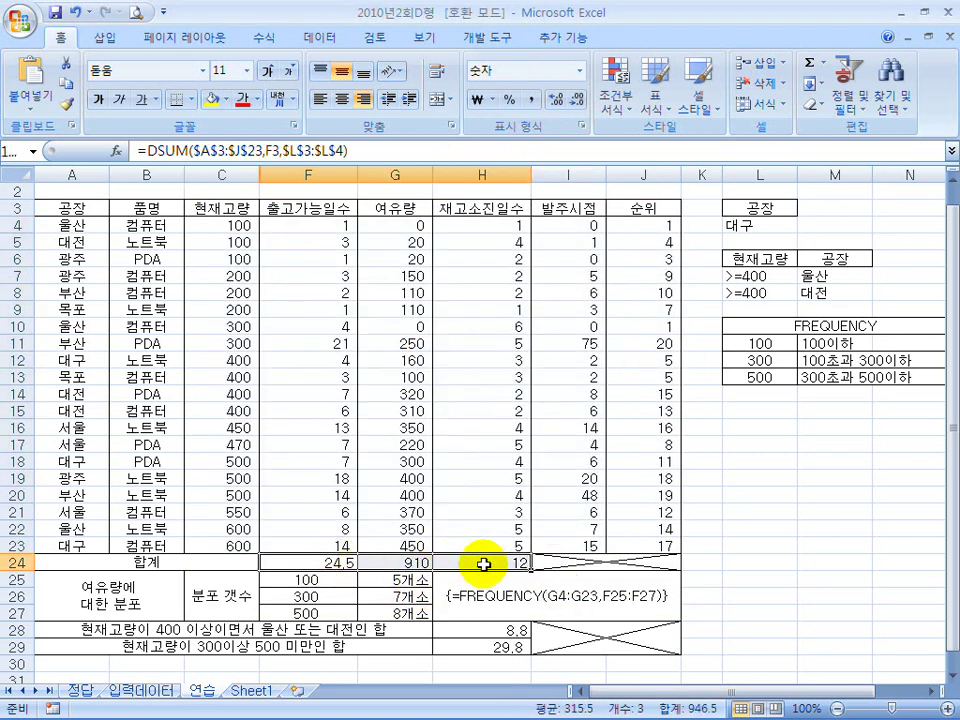
left_click_drag(497, 631, 490, 650)
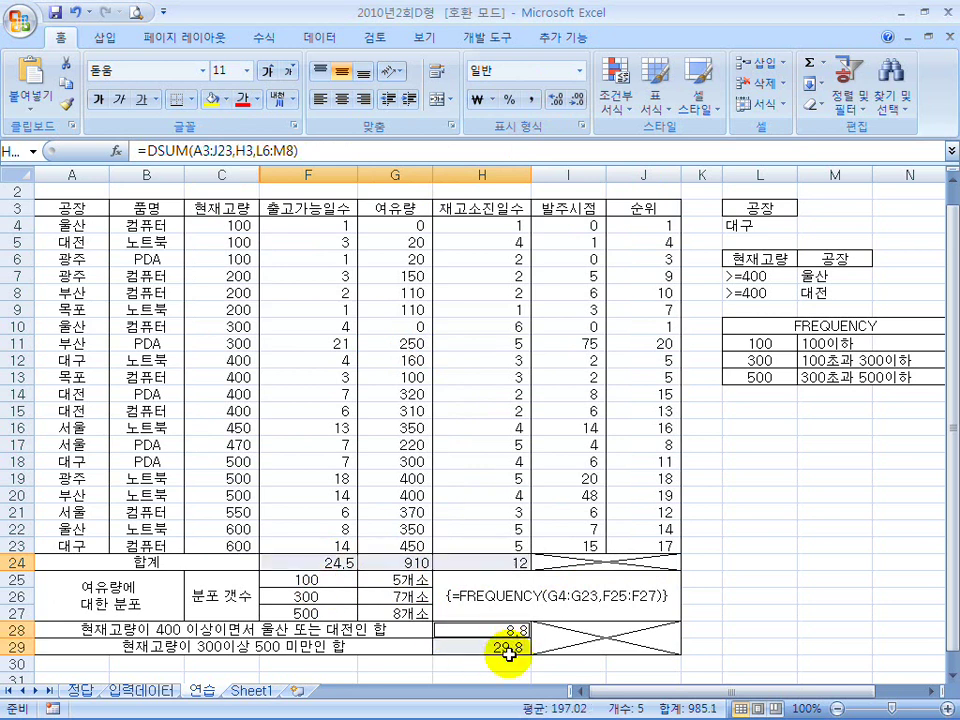
key("ctrl+1")
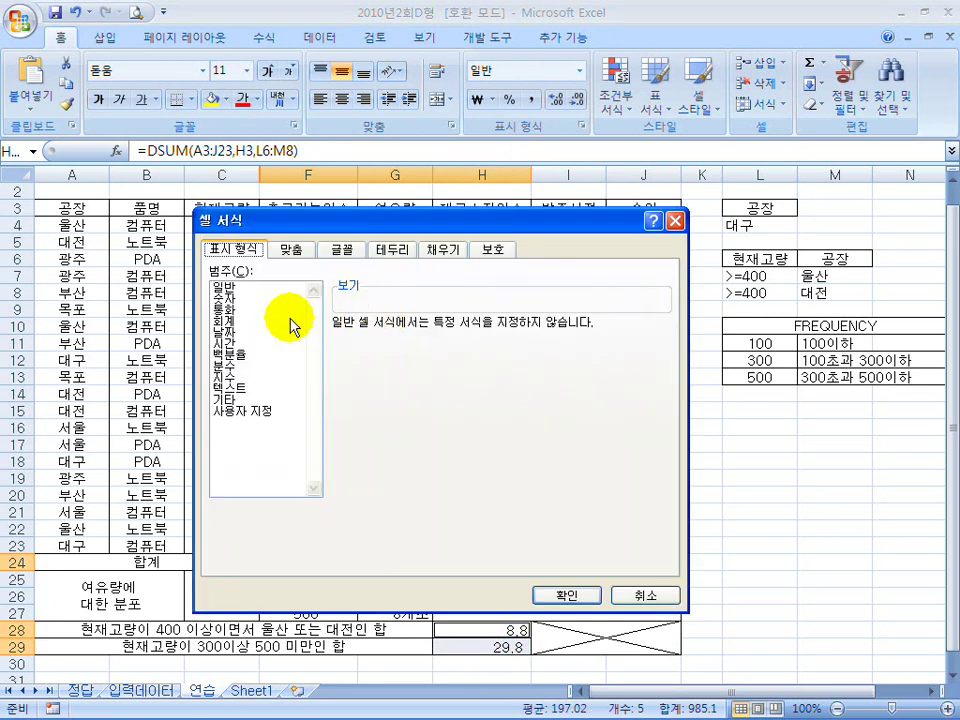
left_click(233, 299)
left_click(339, 345)
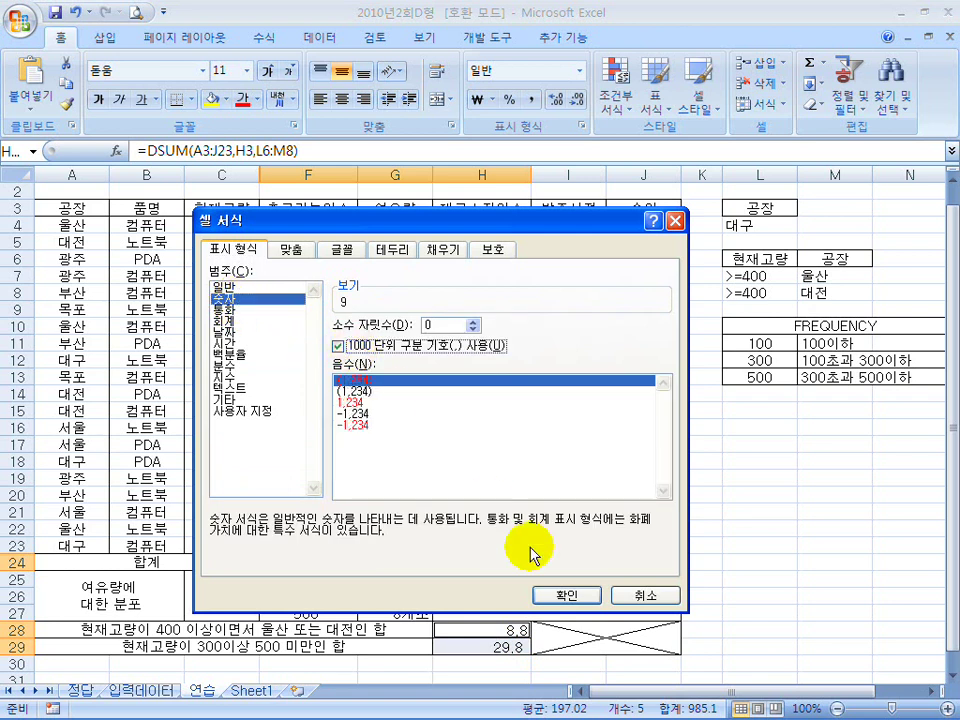
left_click(568, 600)
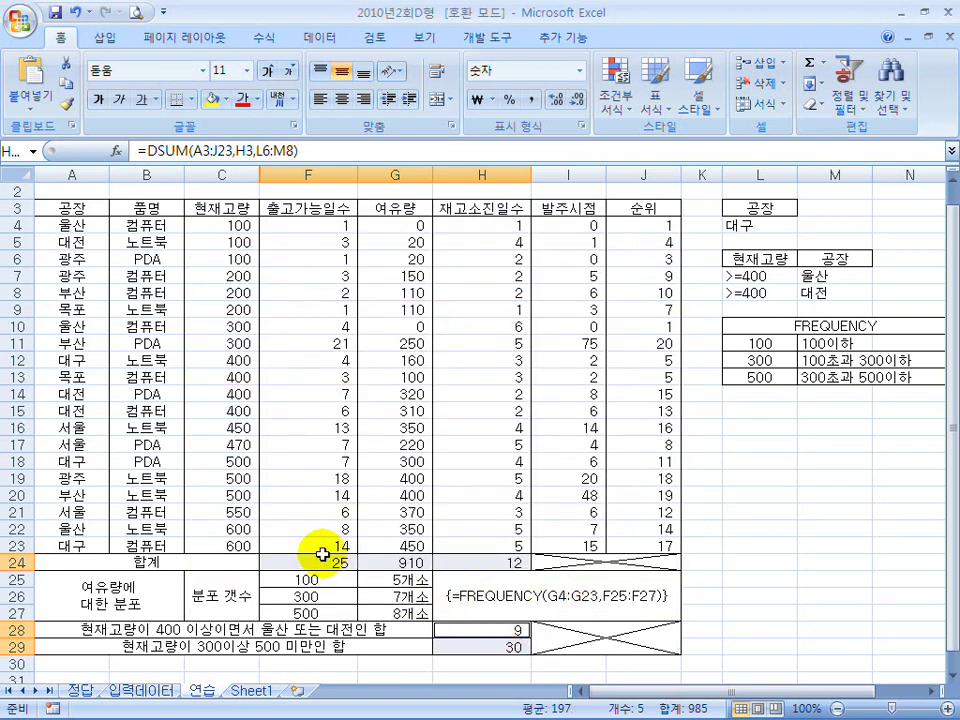
left_click(394, 565)
left_click(478, 561)
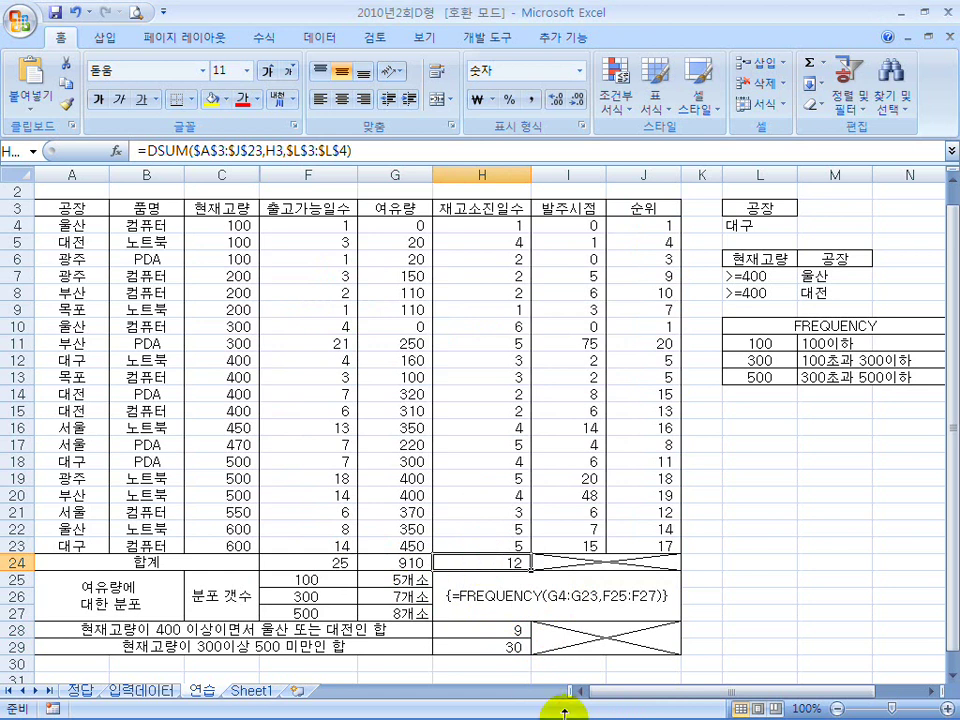
Step: Switch back to the Hangul exam document and review the 기타사항 rules on integer display, alignment and the worksheet's sort order
left_click(714, 697)
left_click(566, 303)
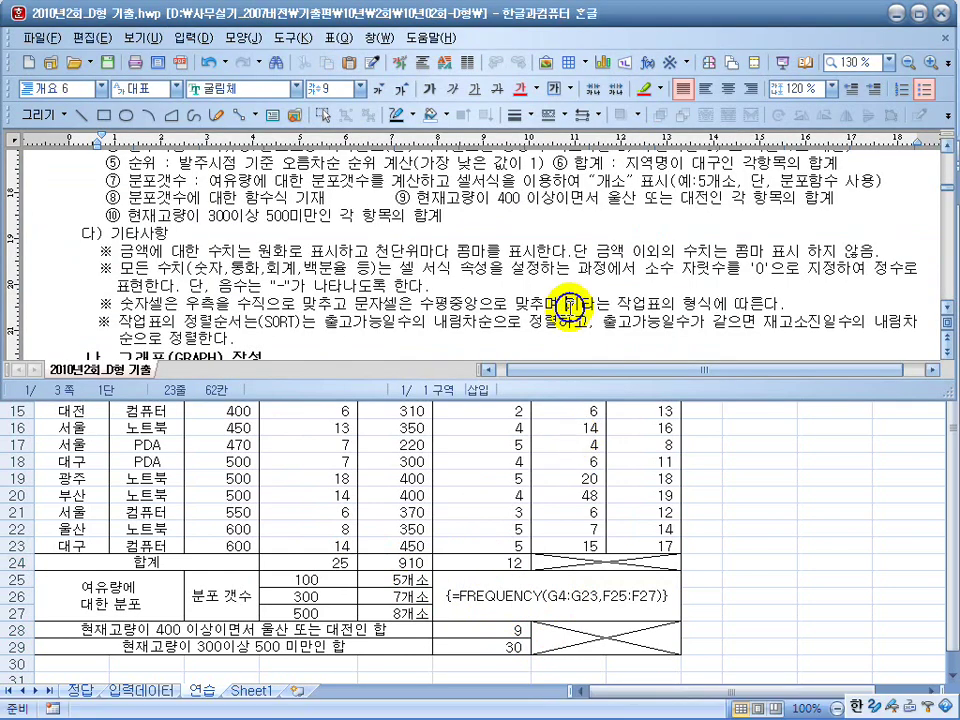
left_click_drag(822, 270, 893, 272)
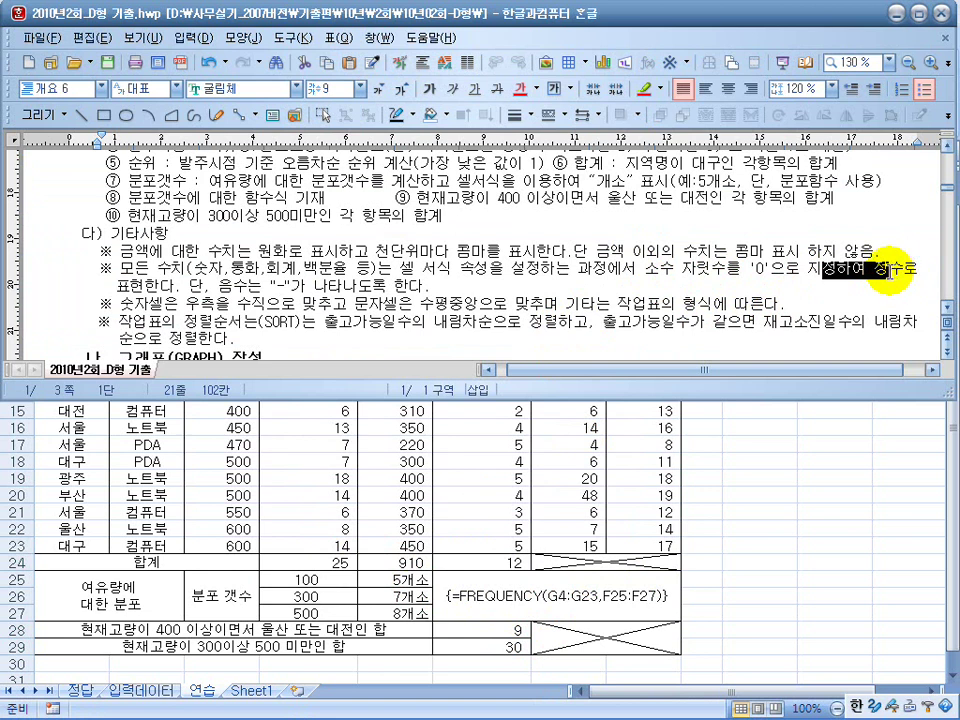
left_click(696, 251)
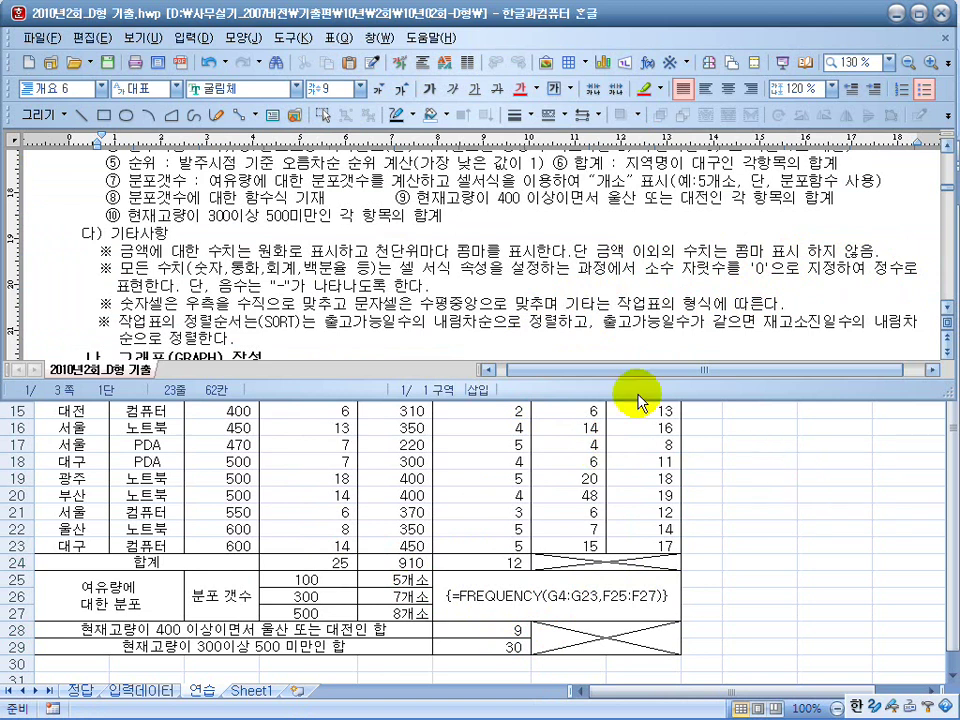
left_click_drag(325, 324, 541, 322)
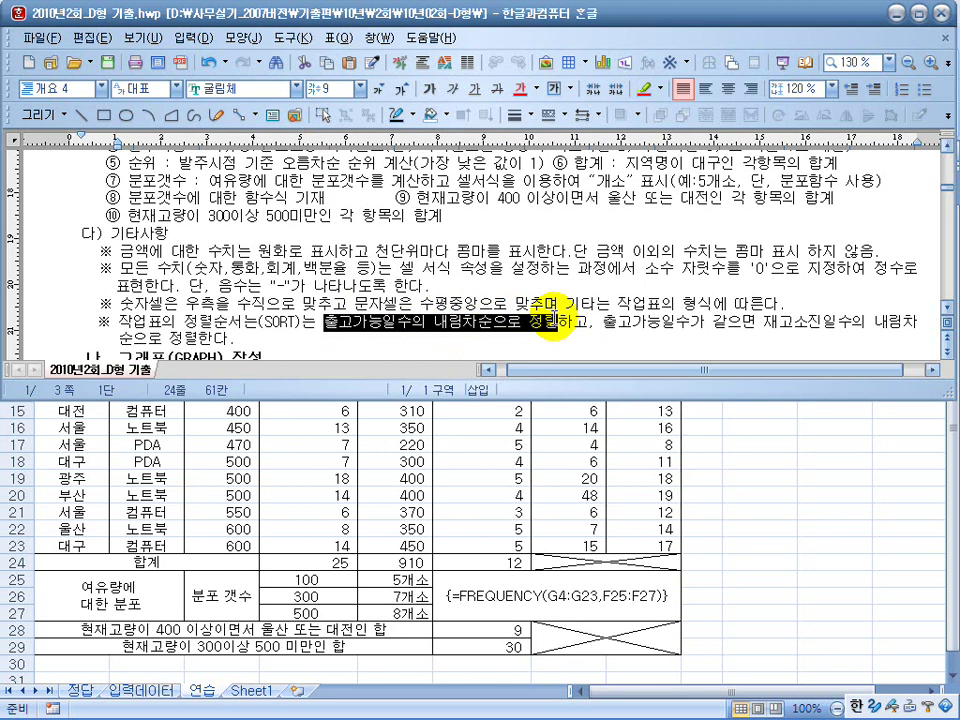
left_click_drag(793, 324, 870, 324)
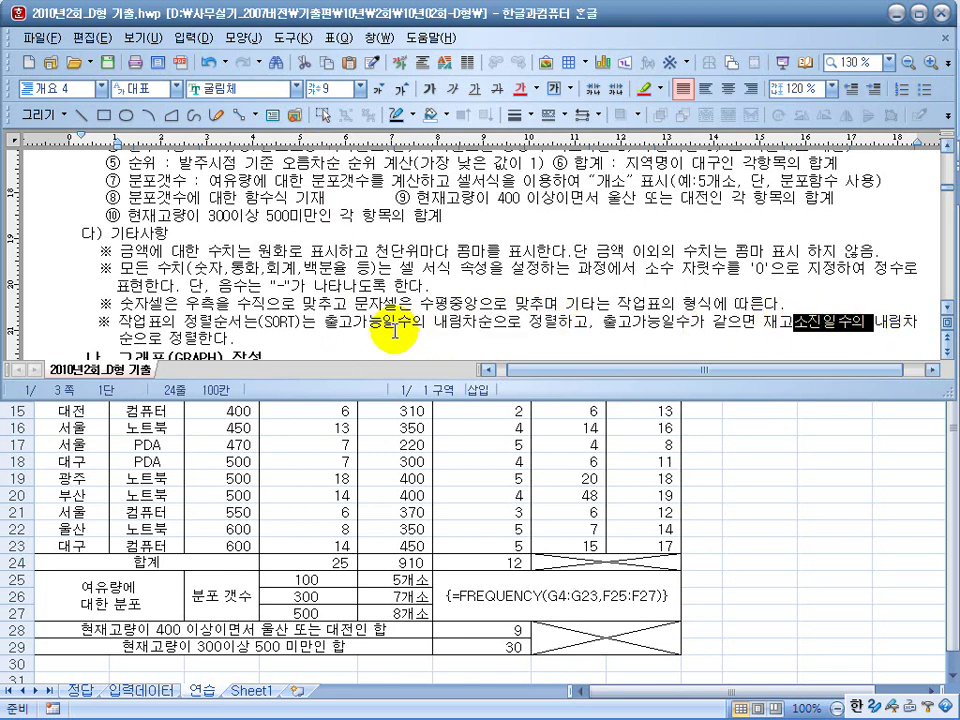
left_click(362, 324)
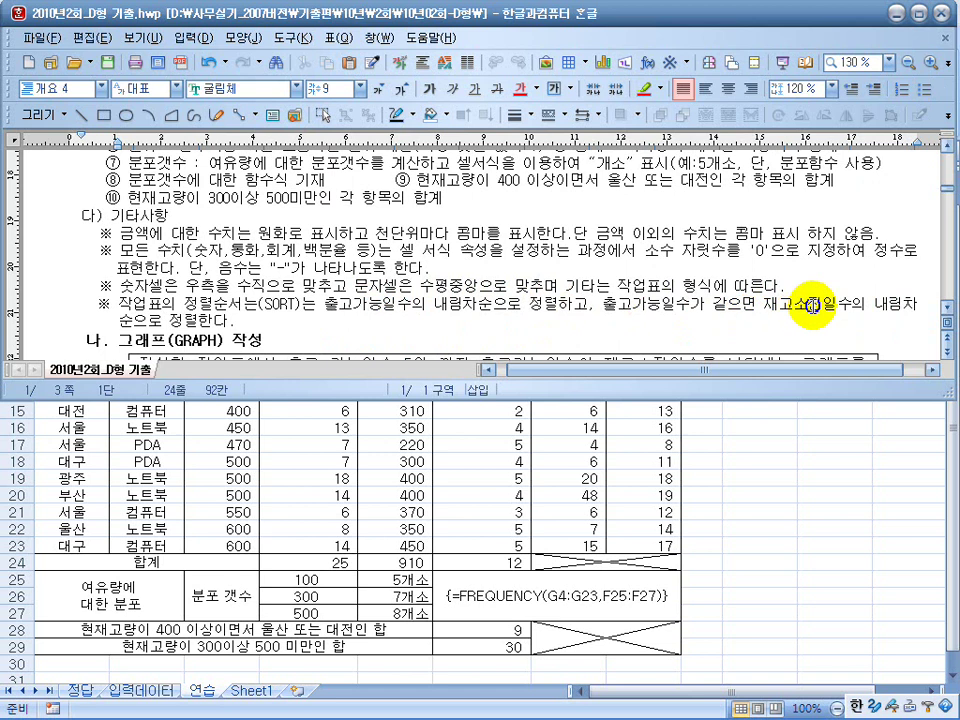
Step: Back in Excel, sort A3:J23 by 출고가능일수 descending, with 재고소진일수 descending as the second criterion
left_click(799, 482)
left_click_drag(72, 207, 640, 548)
left_click(326, 37)
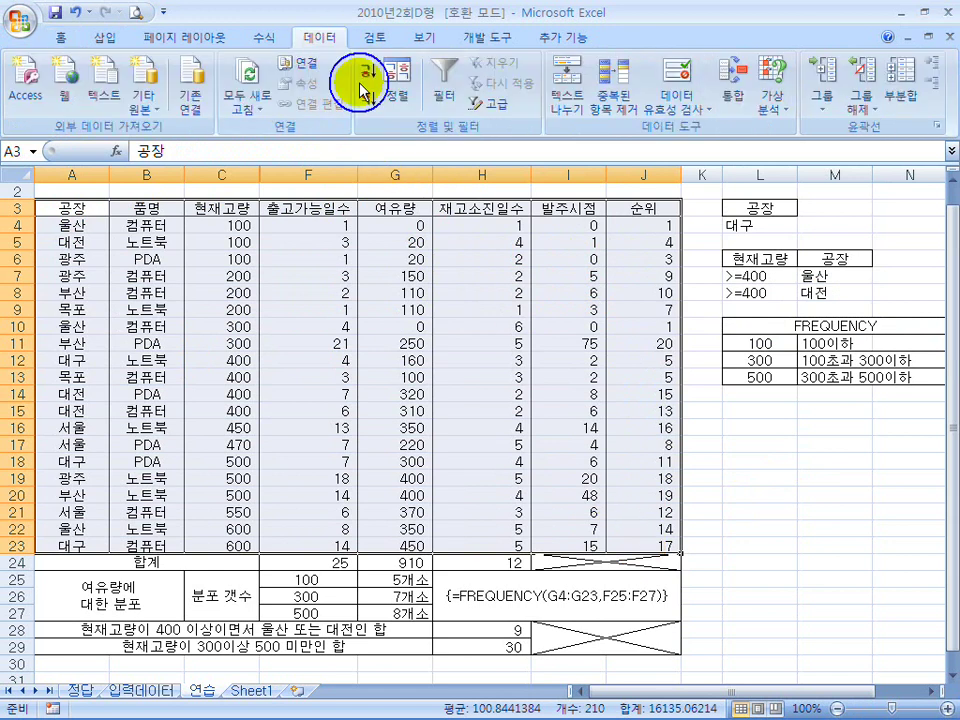
left_click(398, 90)
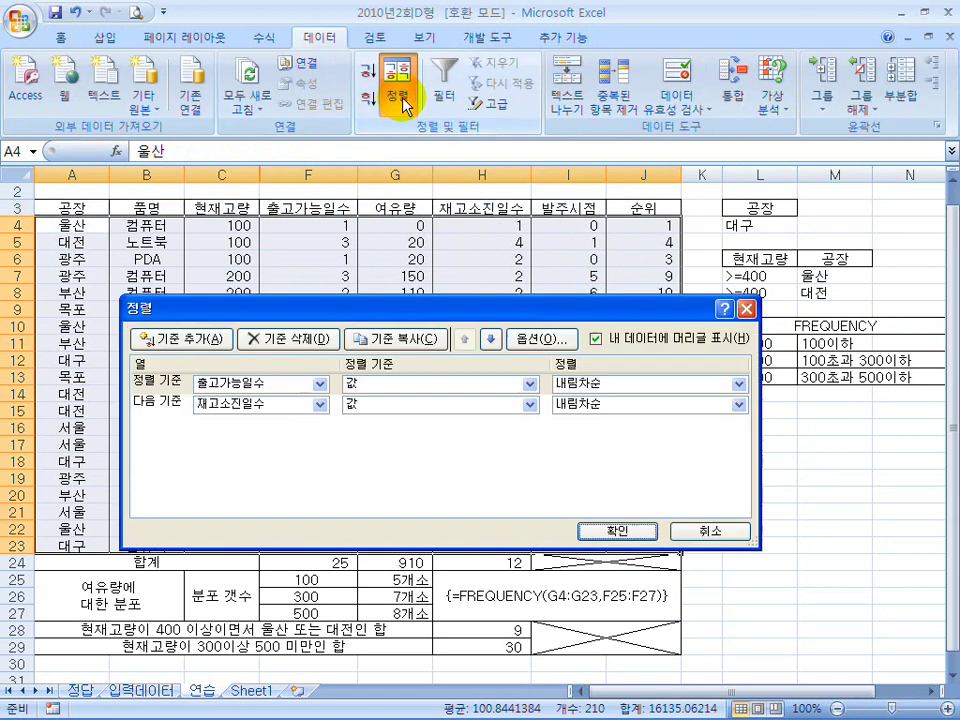
left_click(319, 385)
left_click(318, 388)
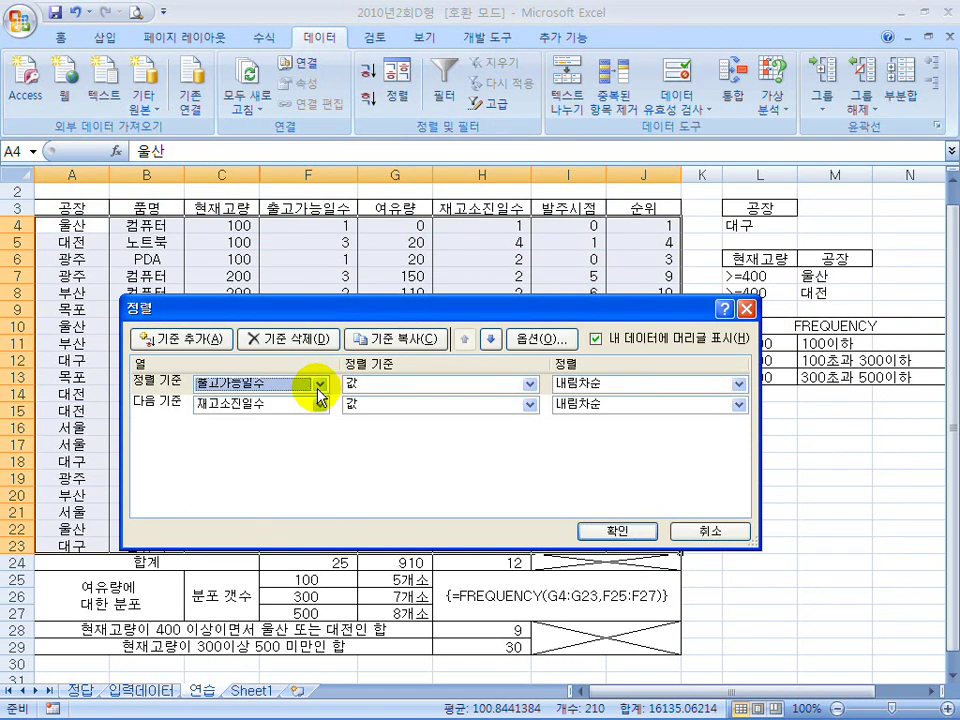
left_click(320, 405)
left_click(320, 405)
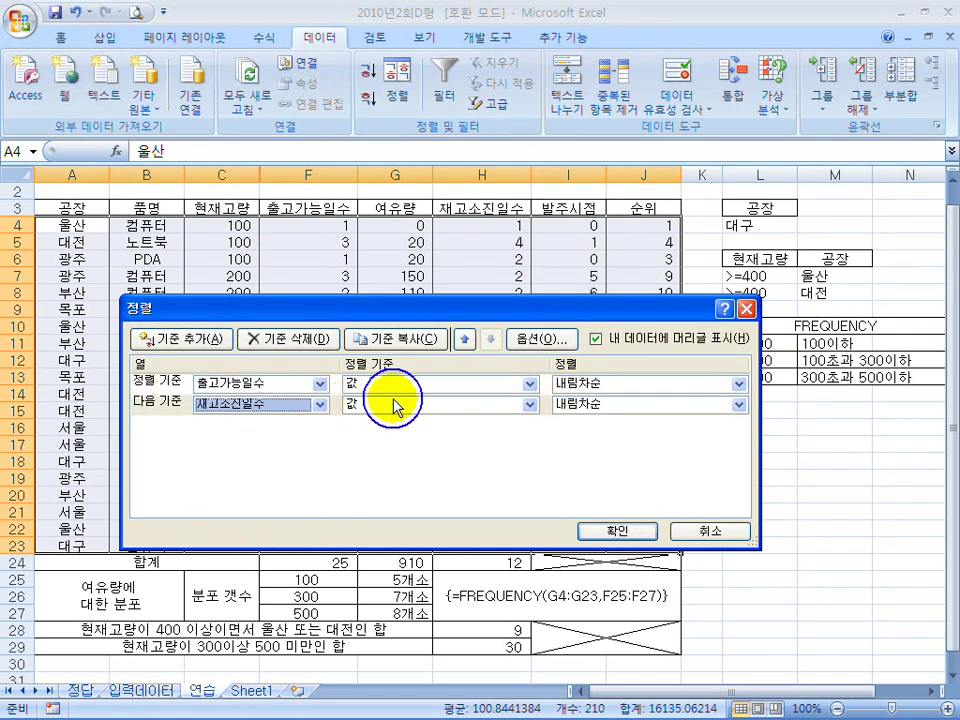
left_click(617, 531)
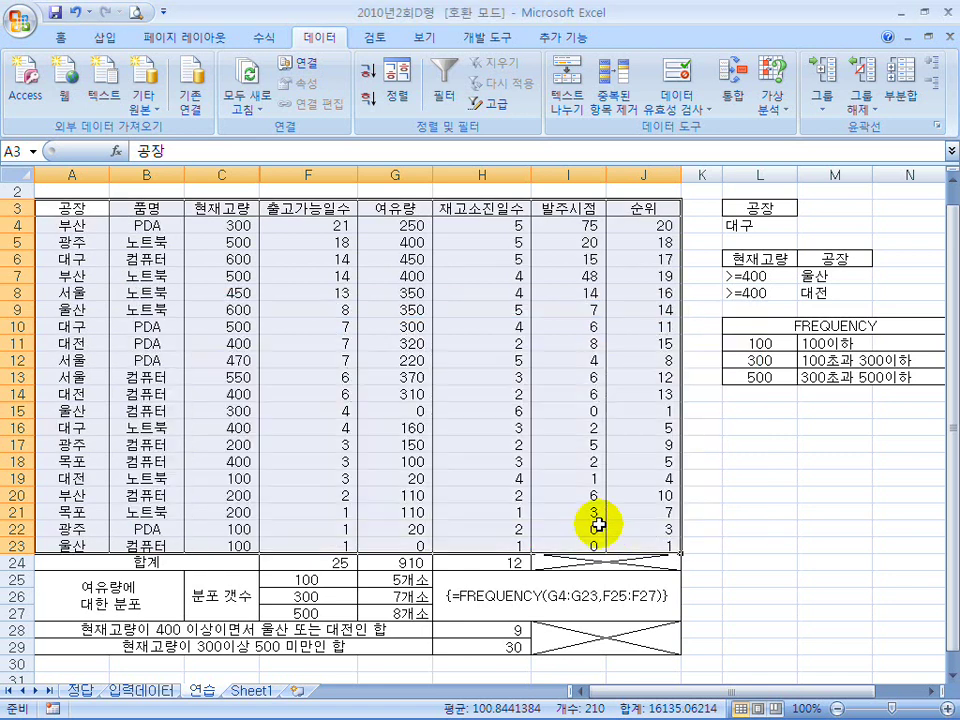
Step: Examine the sorted table, a 출고가능일수 formula and the FREQUENCY array formula in G25:G27
left_click(317, 354)
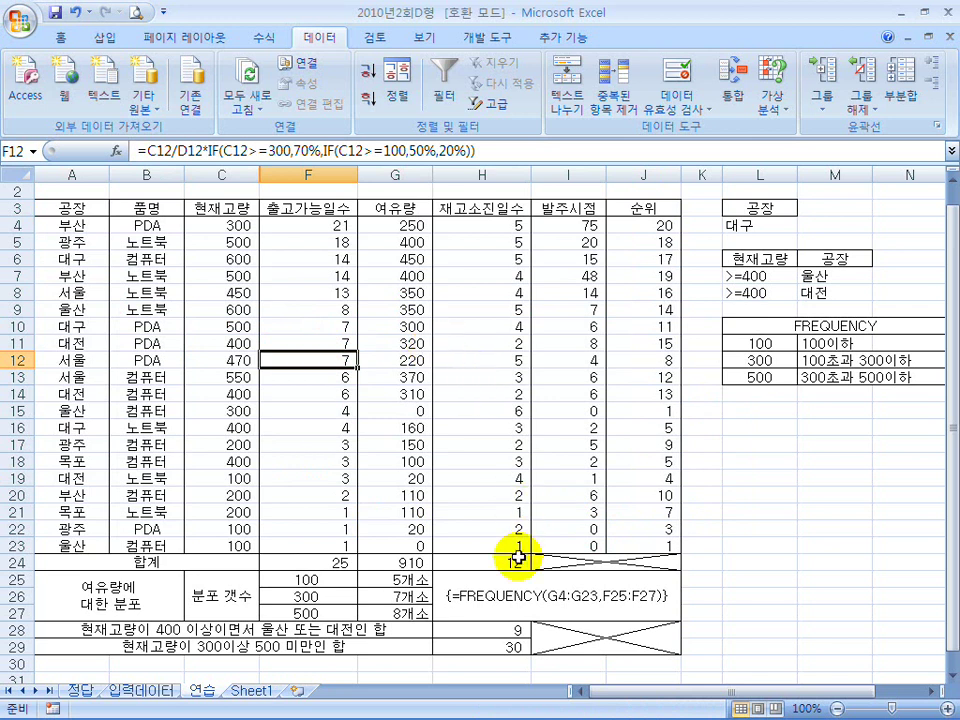
left_click(456, 588)
left_click_drag(400, 580, 404, 608)
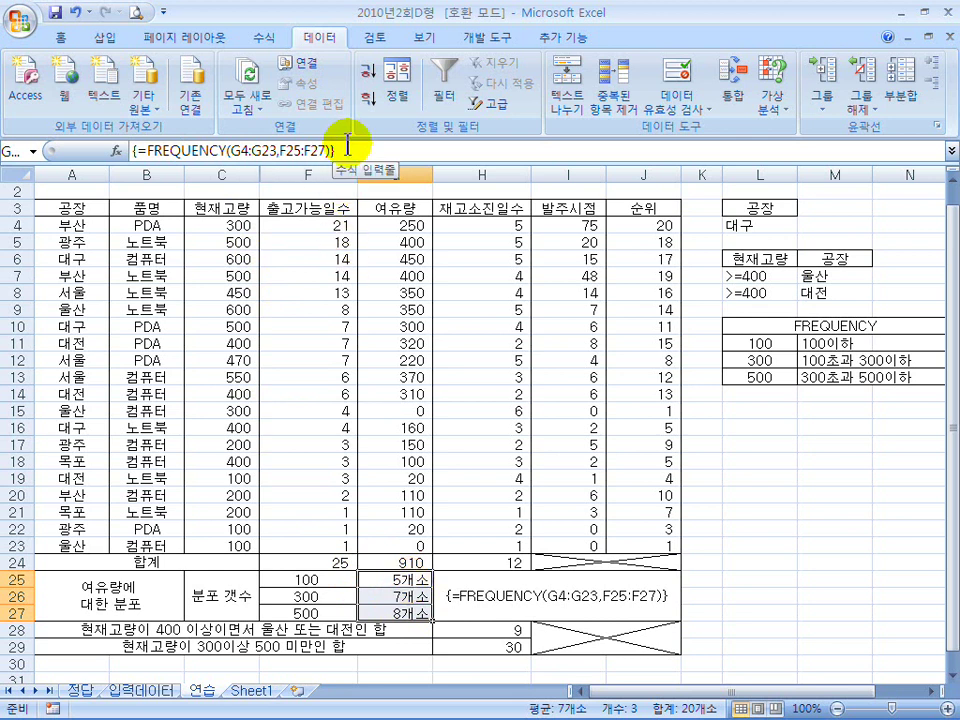
scroll(424, 577, "down", 2)
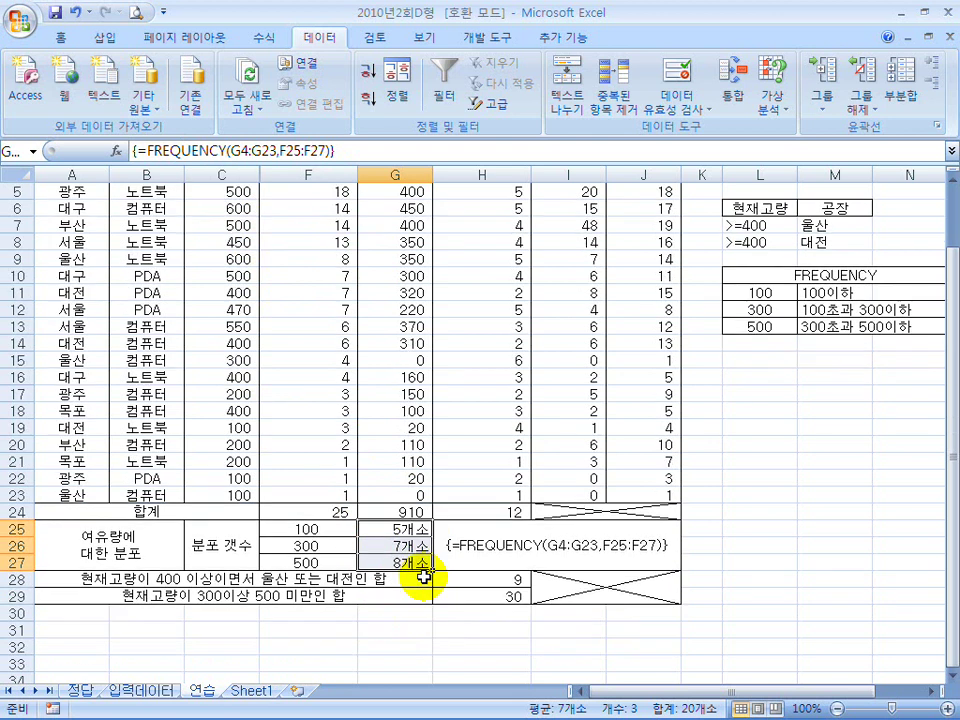
scroll(424, 577, "up", 2)
scroll(424, 577, "down", 2)
scroll(422, 574, "up", 1)
Step: Switch to the Hangul exam document and read the graph section, highlighting its condition 출고 가능일수 5위 까지
key("alt+Tab")
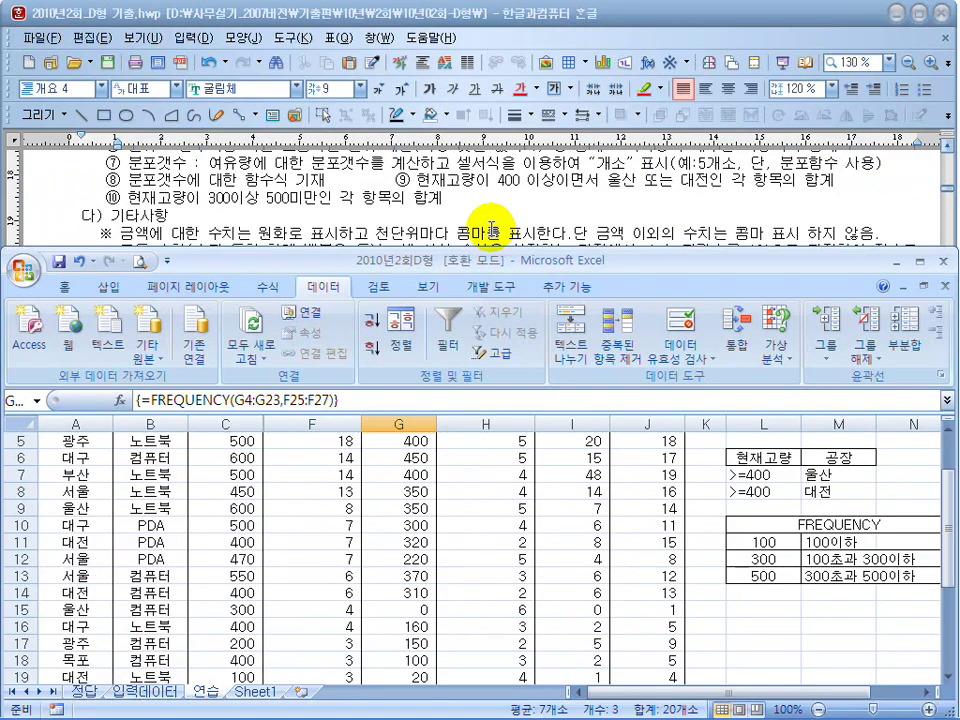
scroll(483, 214, "down", 3)
left_click_drag(289, 219, 469, 226)
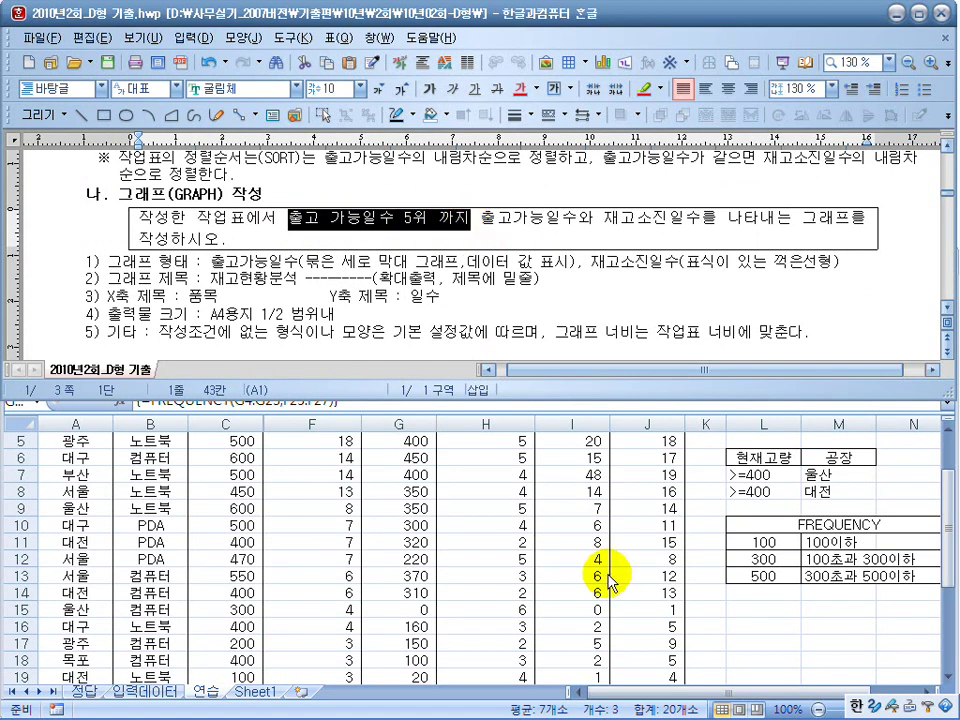
Step: Return to Excel and examine the 순위 column and its RANK formula against the graph's top-five condition
key("alt+Tab")
scroll(578, 503, "up", 2)
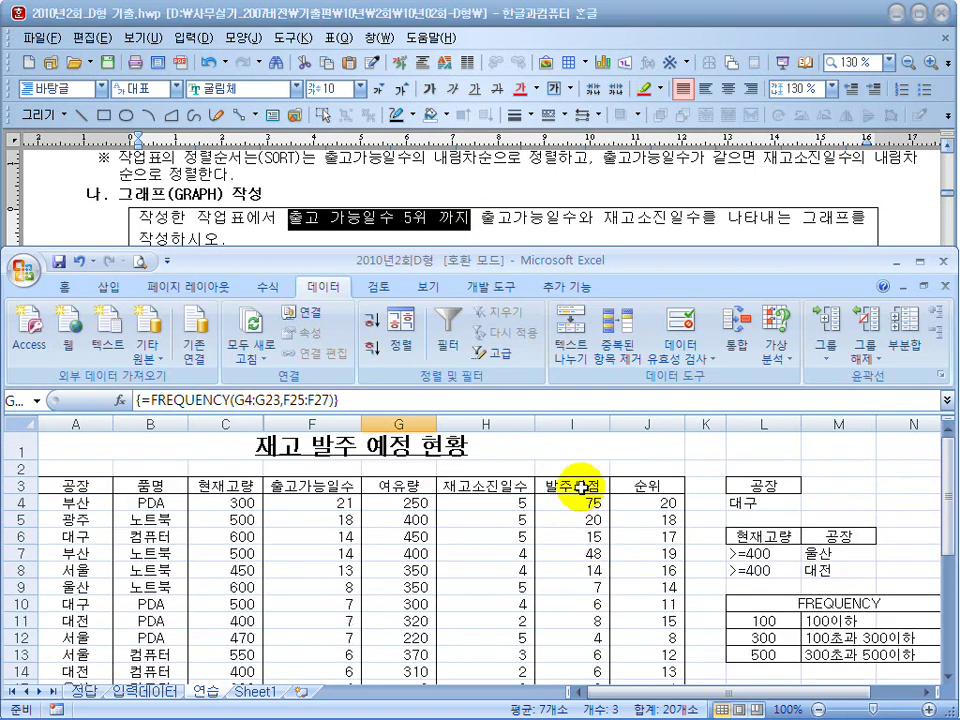
left_click(658, 483)
left_click(640, 503)
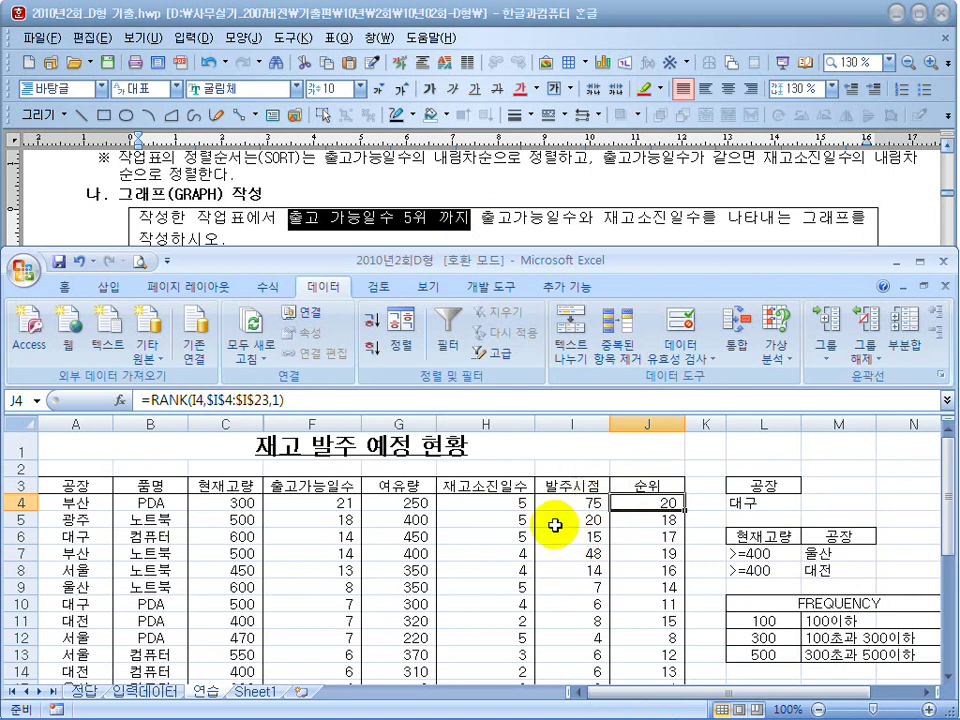
scroll(636, 520, "down", 3)
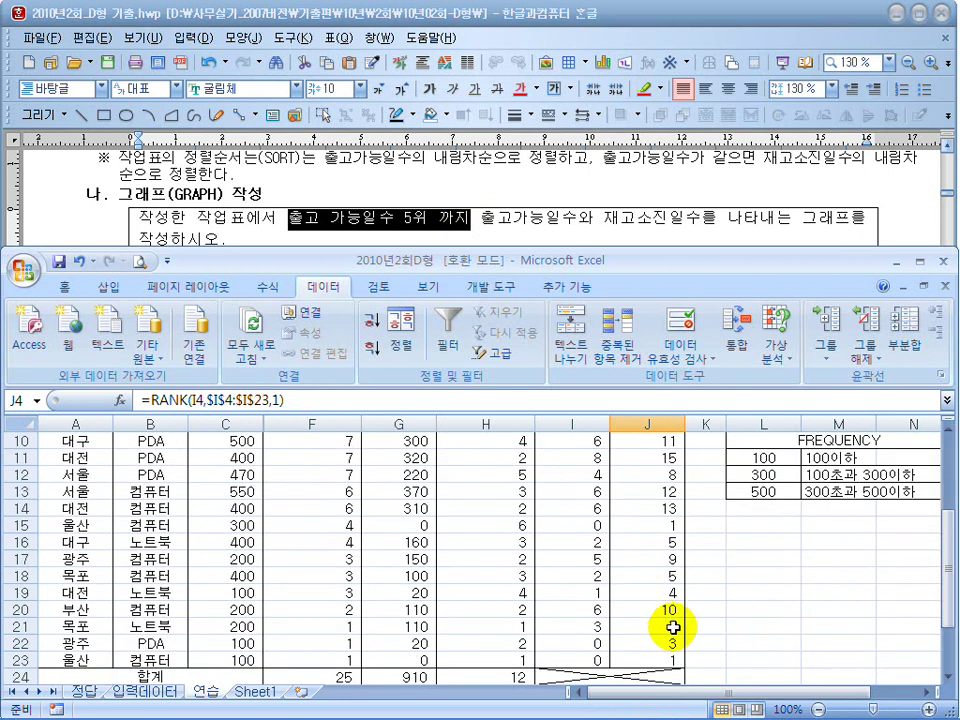
left_click(328, 237)
left_click(463, 540)
scroll(463, 540, "up", 1)
scroll(463, 540, "up", 2)
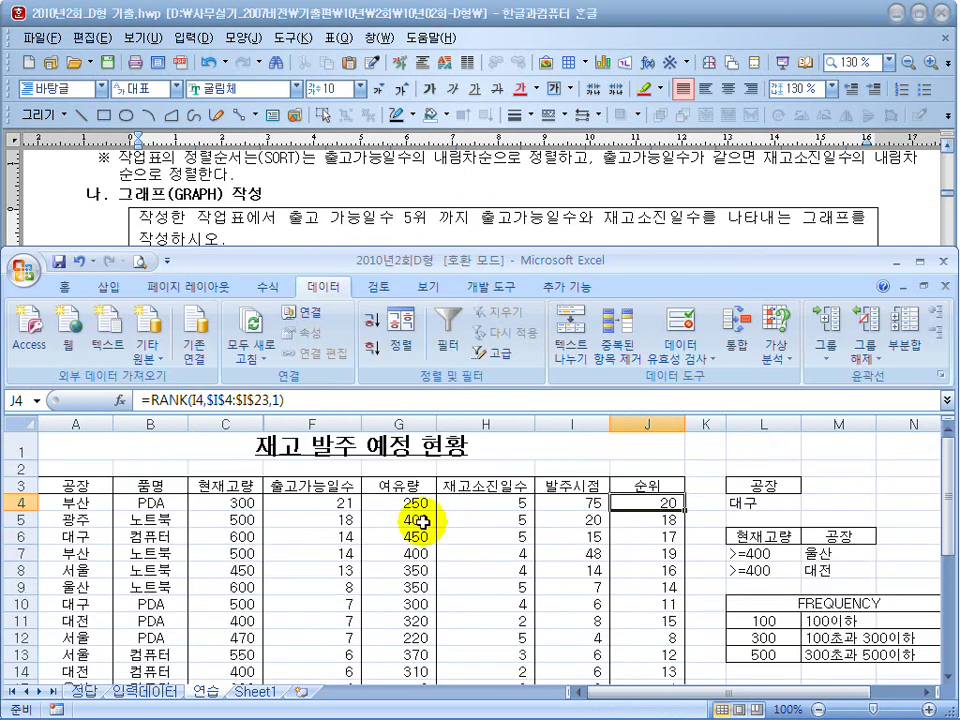
Step: Select the 출고가능일수 and 재고소진일수 headers with their first five rows, F3:F8 and H3:H8
left_click(340, 486)
left_click_drag(345, 507, 345, 569)
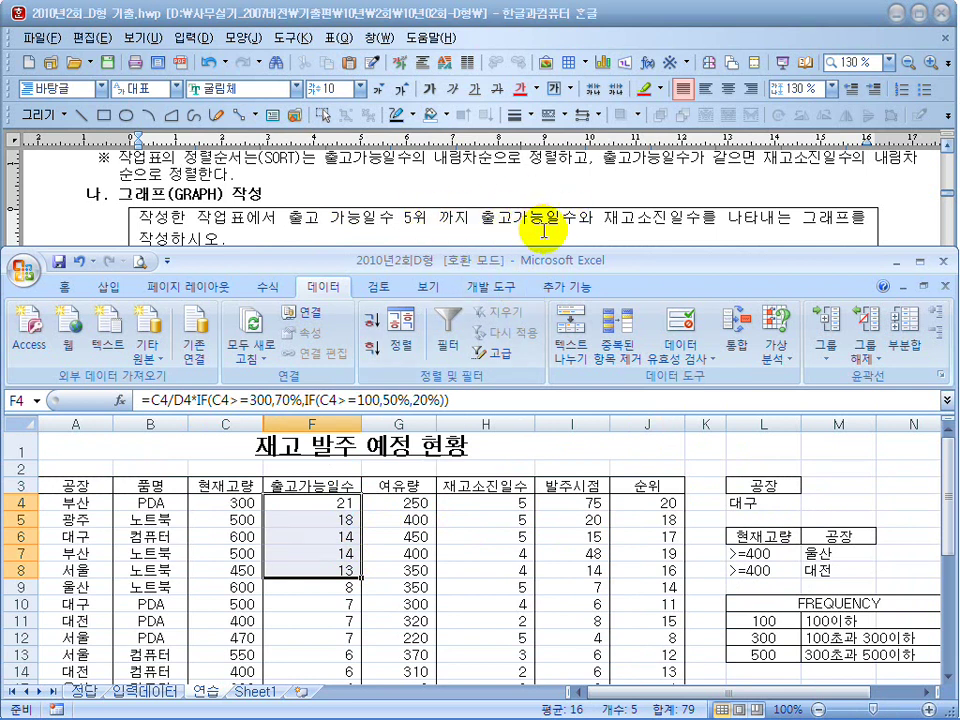
left_click_drag(315, 487, 326, 563)
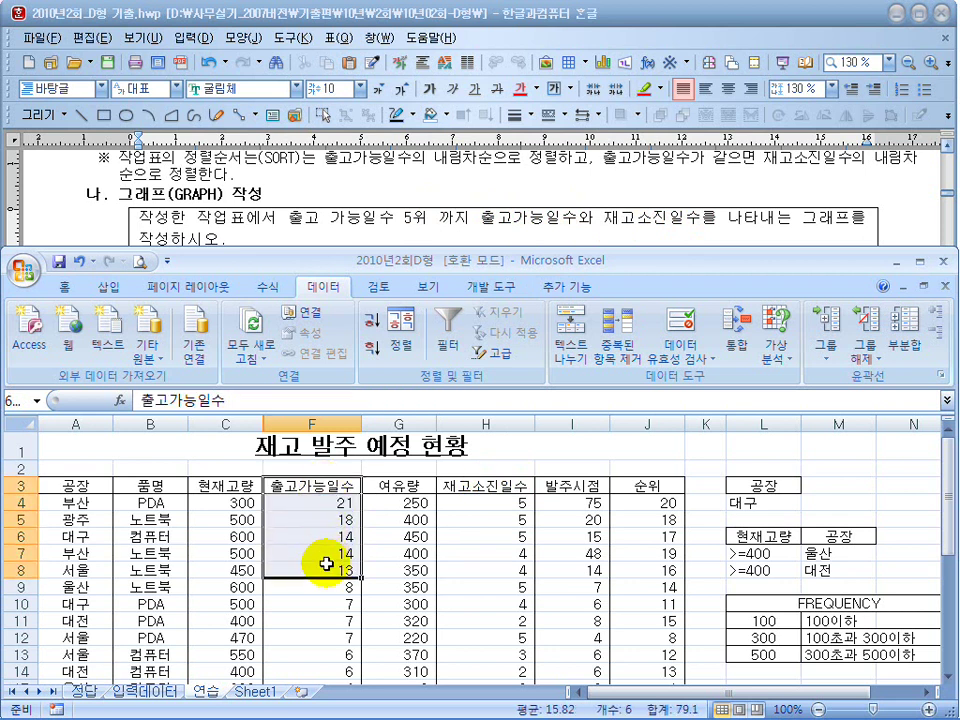
left_click_drag(487, 487, 488, 567)
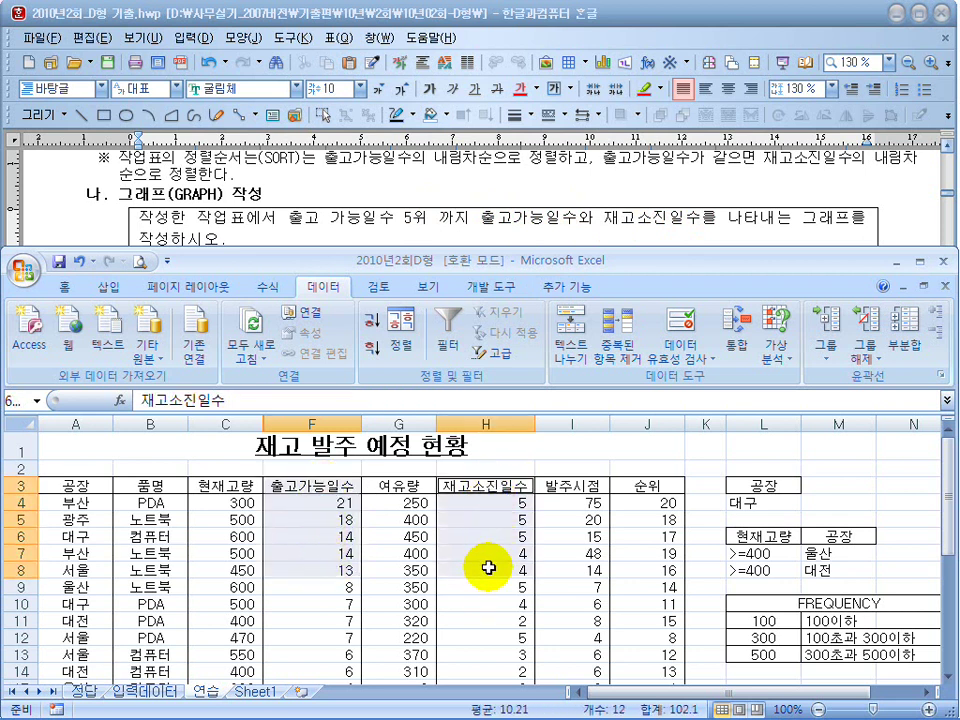
Step: Switch to the Hangul exam document and check the required X축 제목 for the graph
left_click(439, 214)
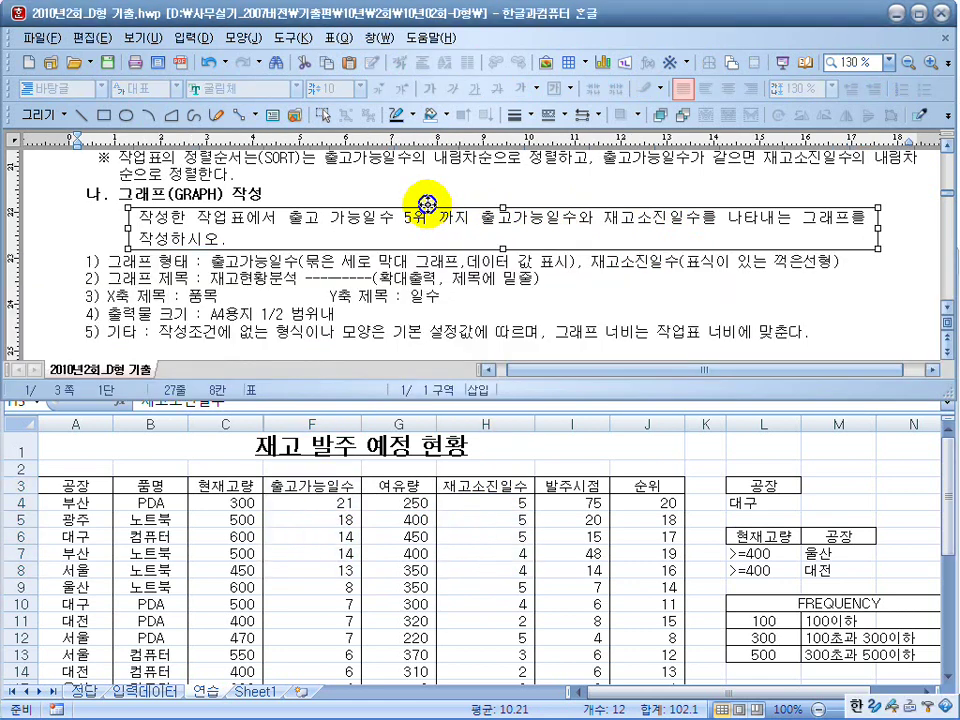
scroll(427, 195, "down", 2)
left_click_drag(216, 222, 182, 222)
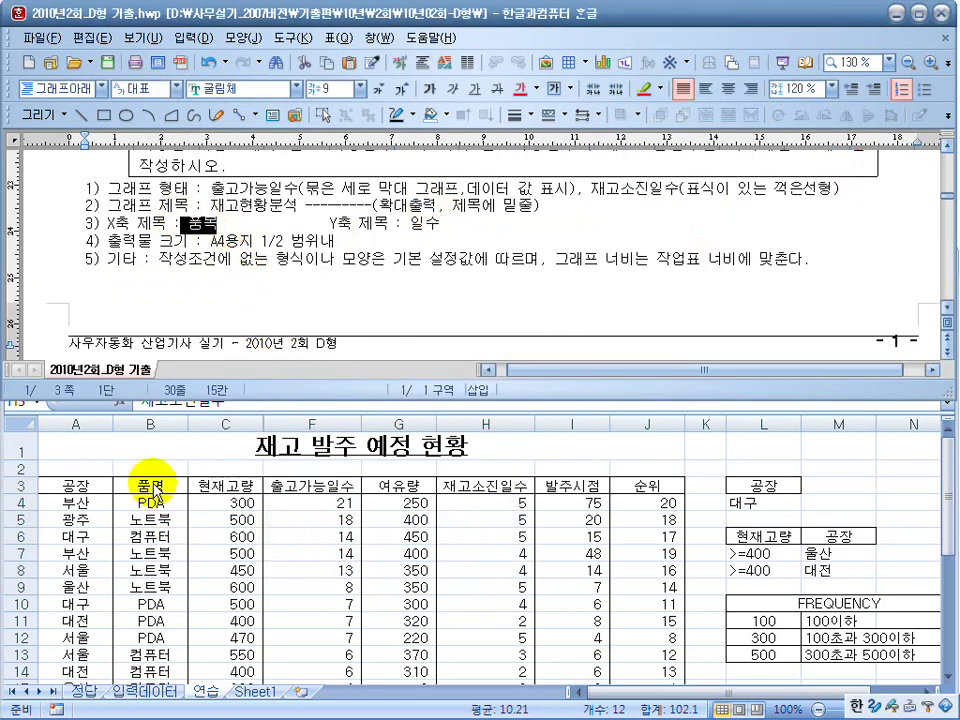
Step: In Excel, insert a 묶은 세로 막대형 chart from the 품명, 출고가능일수 and 재고소진일수 ranges B3:B8, F3:F8 and H3:H8
left_click(152, 486)
left_click_drag(155, 486, 165, 571)
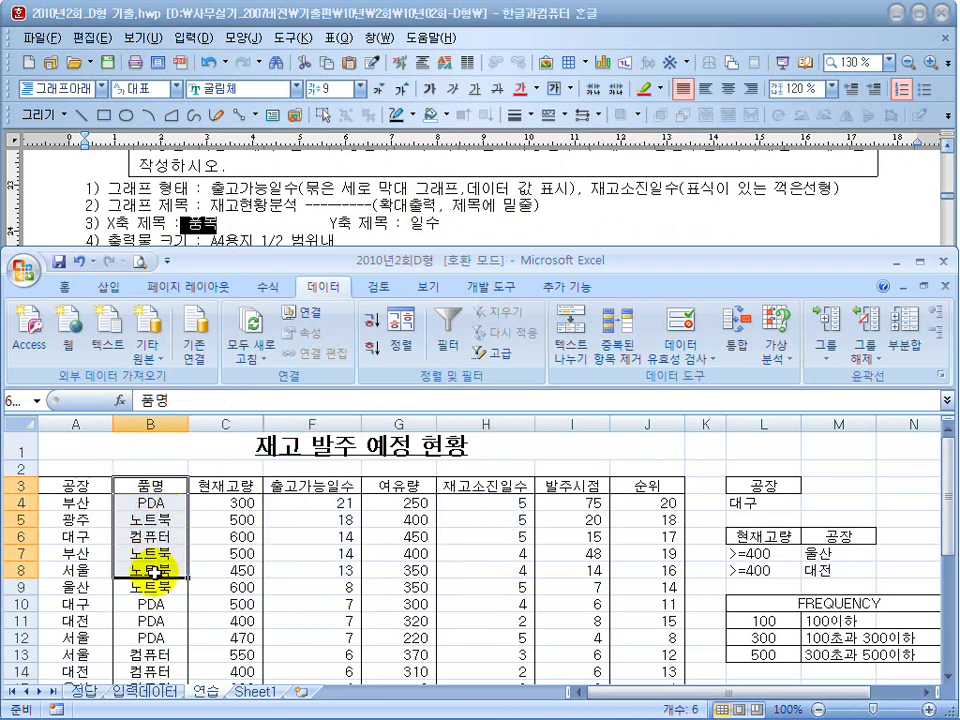
left_click_drag(333, 486, 319, 571)
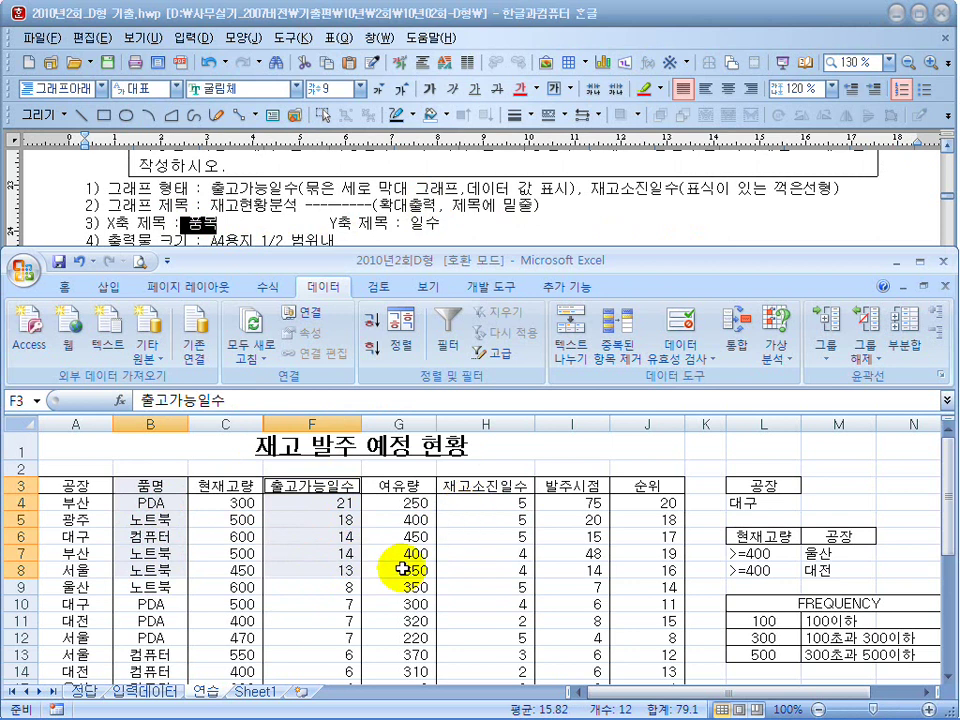
left_click_drag(482, 487, 468, 571)
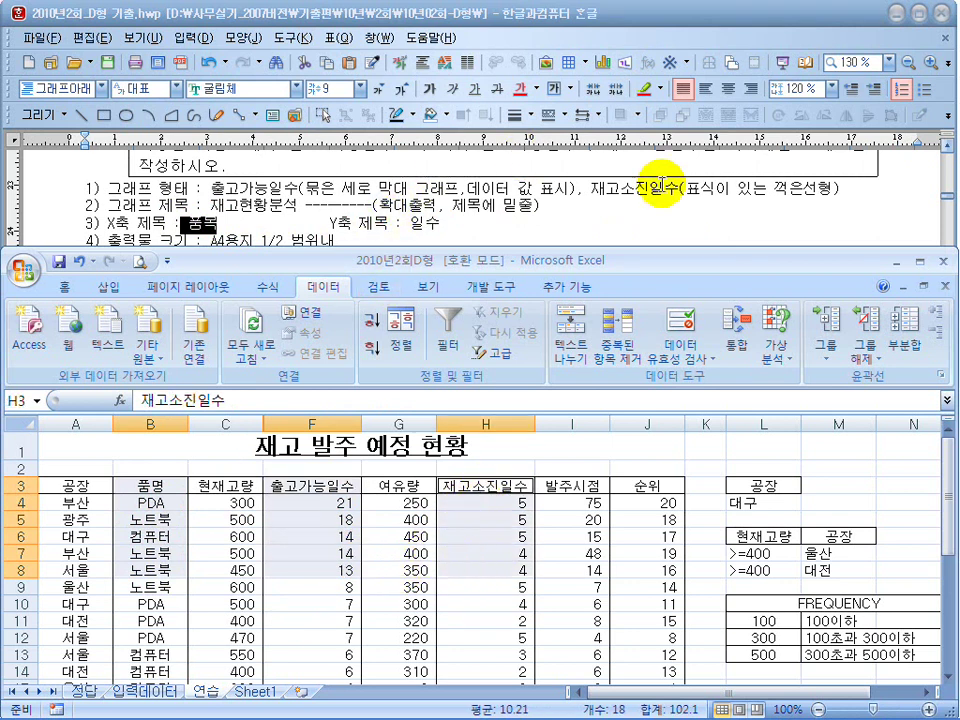
left_click(947, 146)
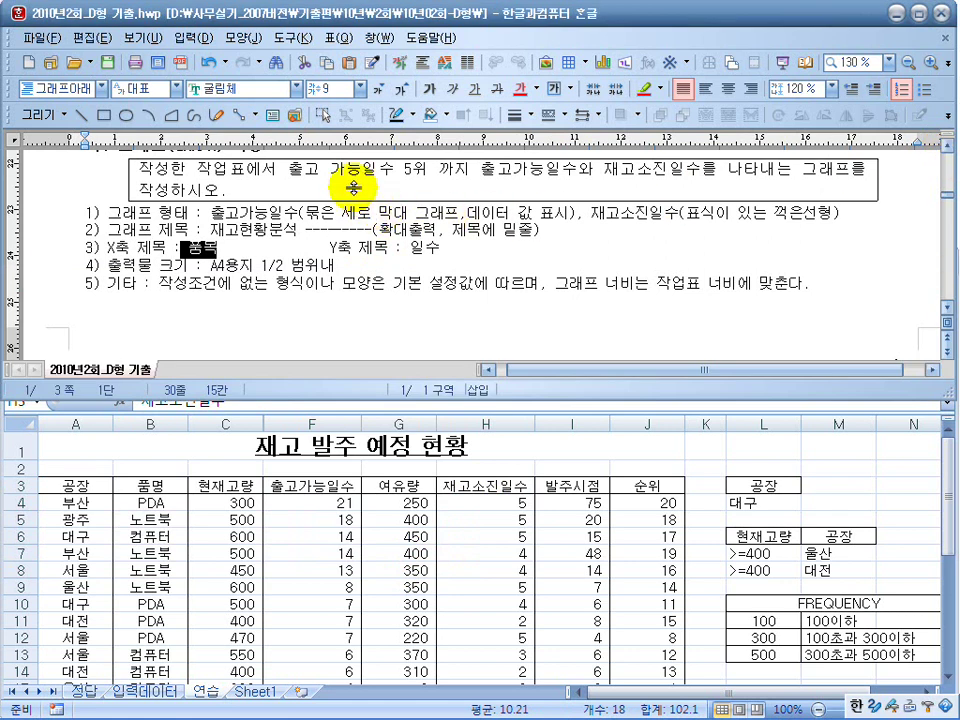
left_click(700, 419)
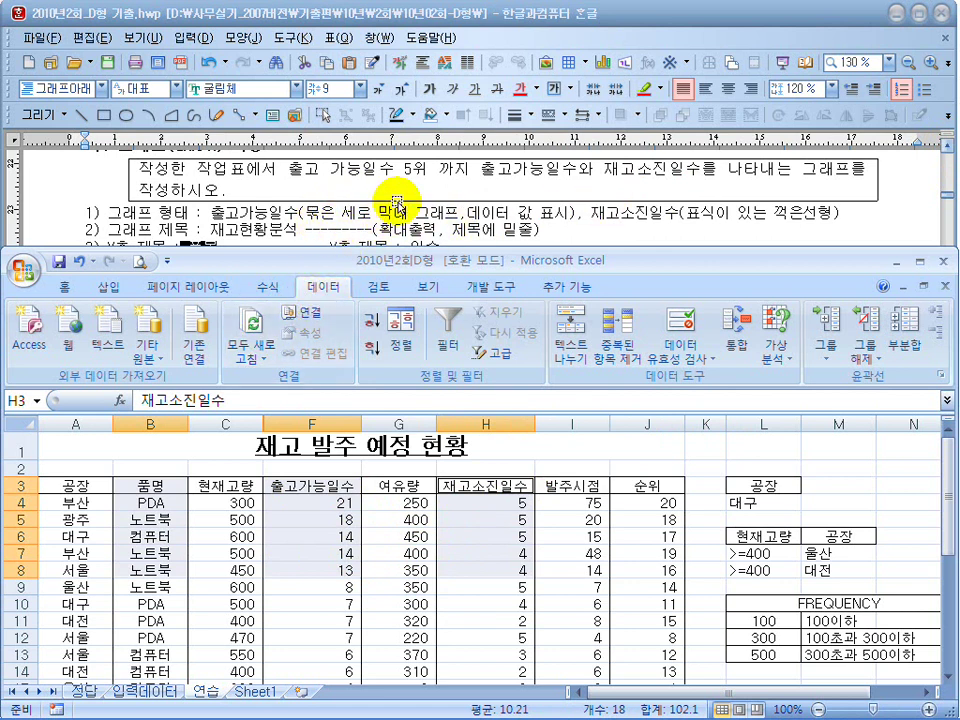
left_click(109, 288)
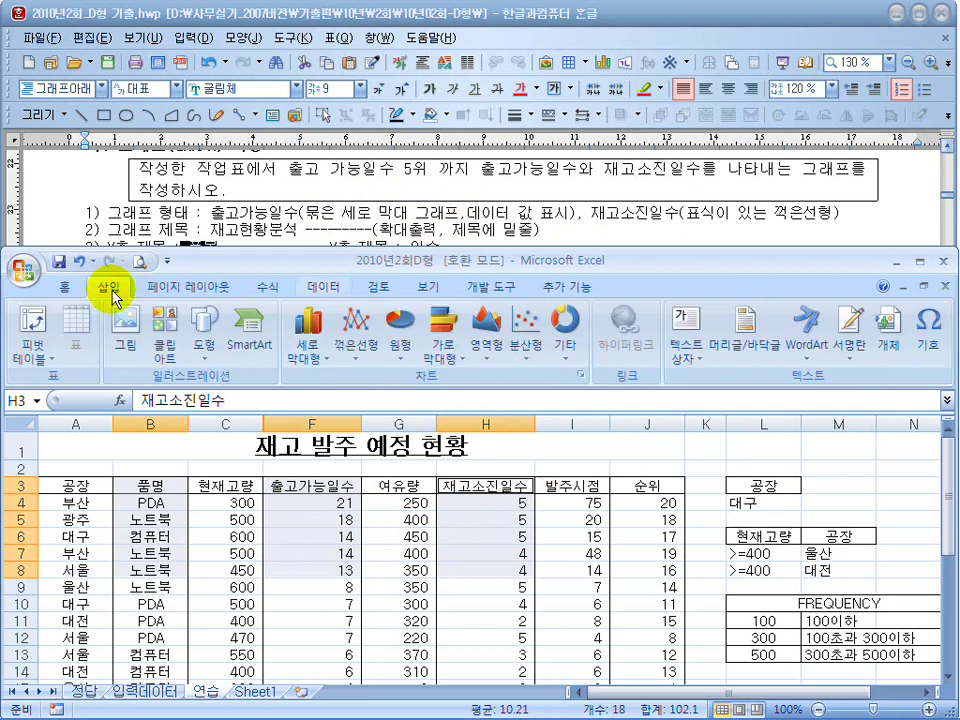
left_click(316, 340)
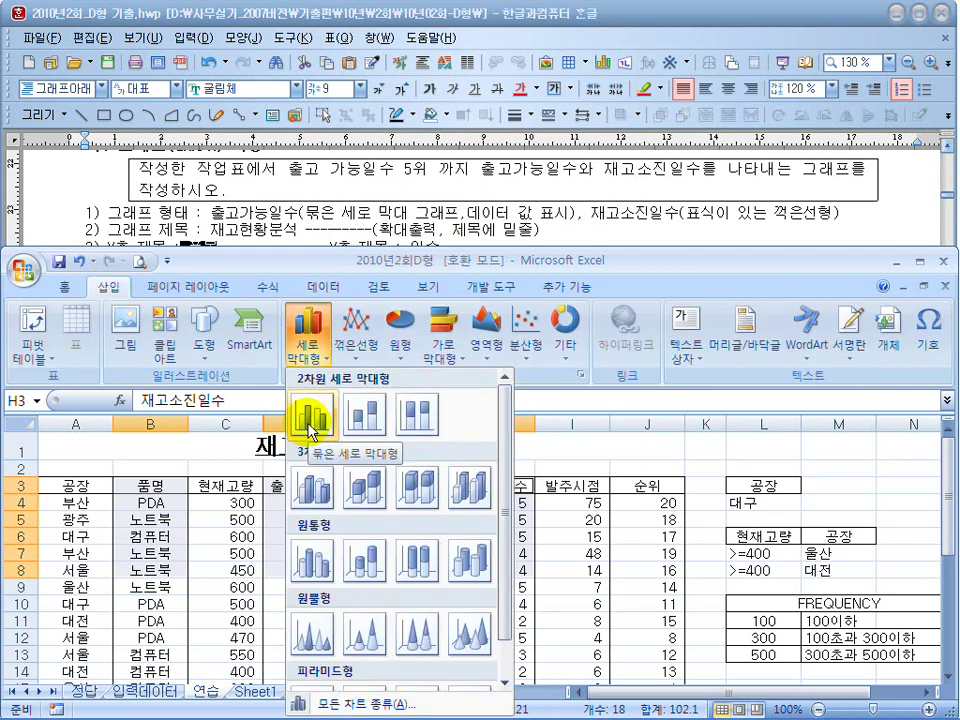
left_click(312, 420)
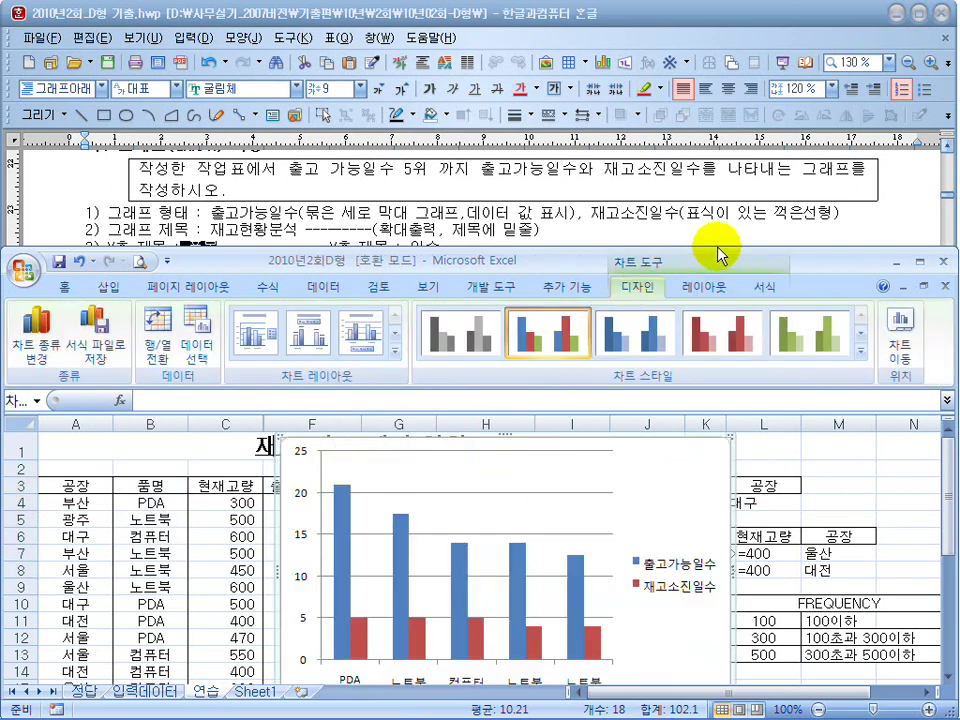
double_click(815, 262)
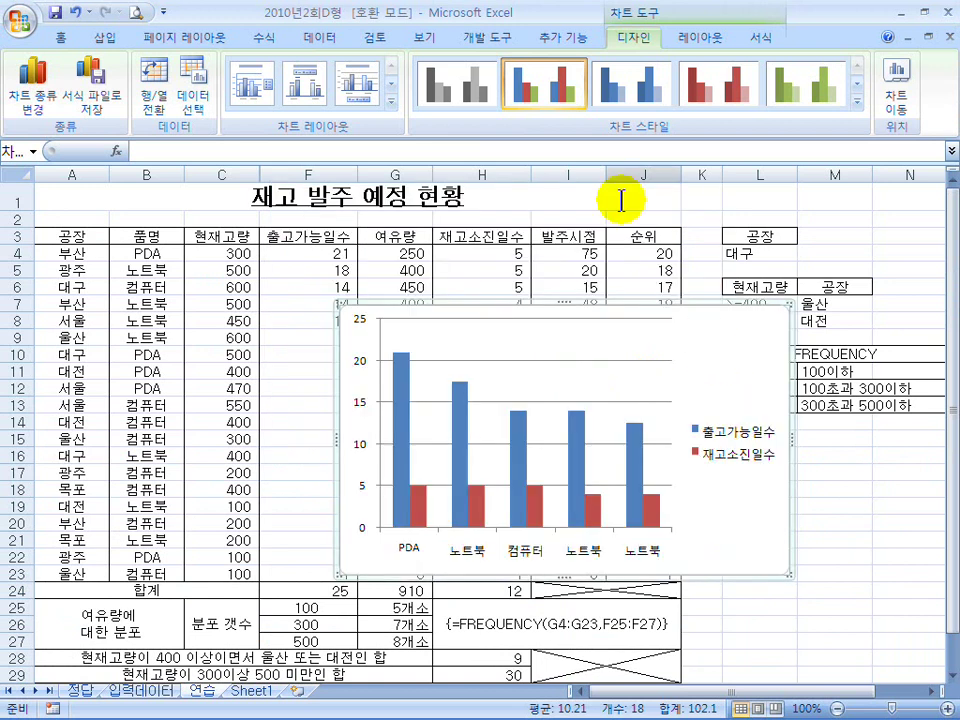
double_click(430, 15)
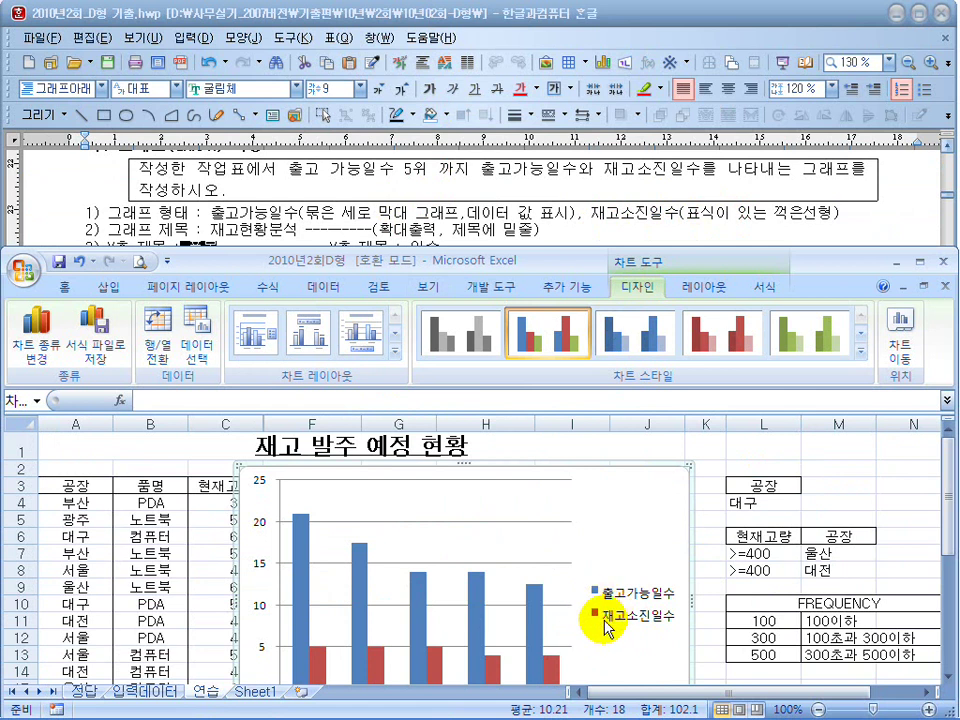
Step: Change the chart type of the 재고소진일수 series to 표식이 있는 꺾은선형
left_click(553, 672)
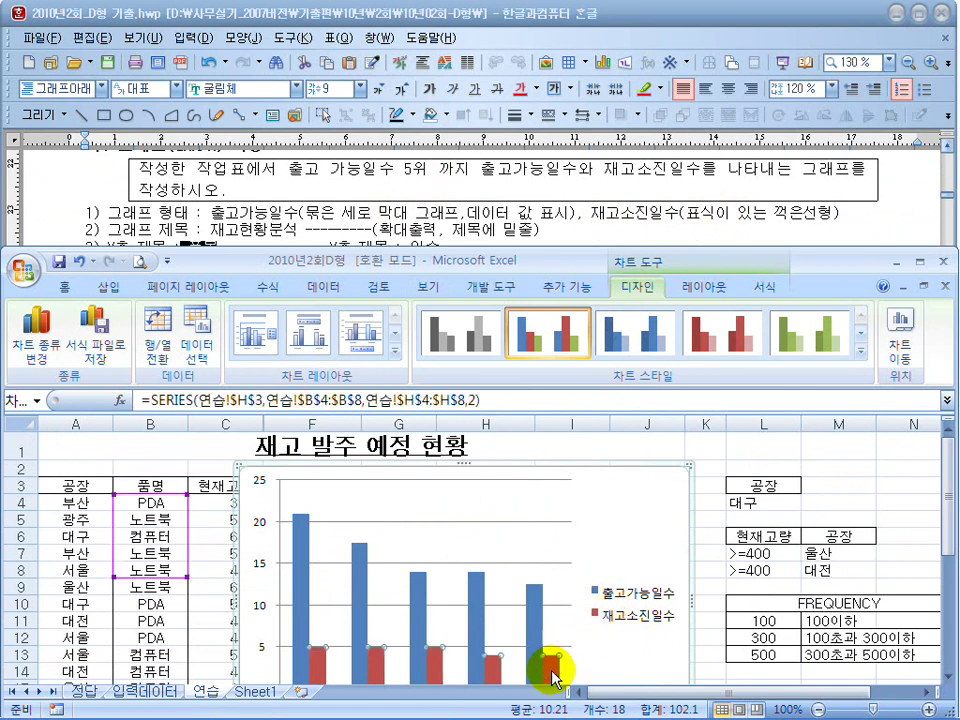
right_click(553, 672)
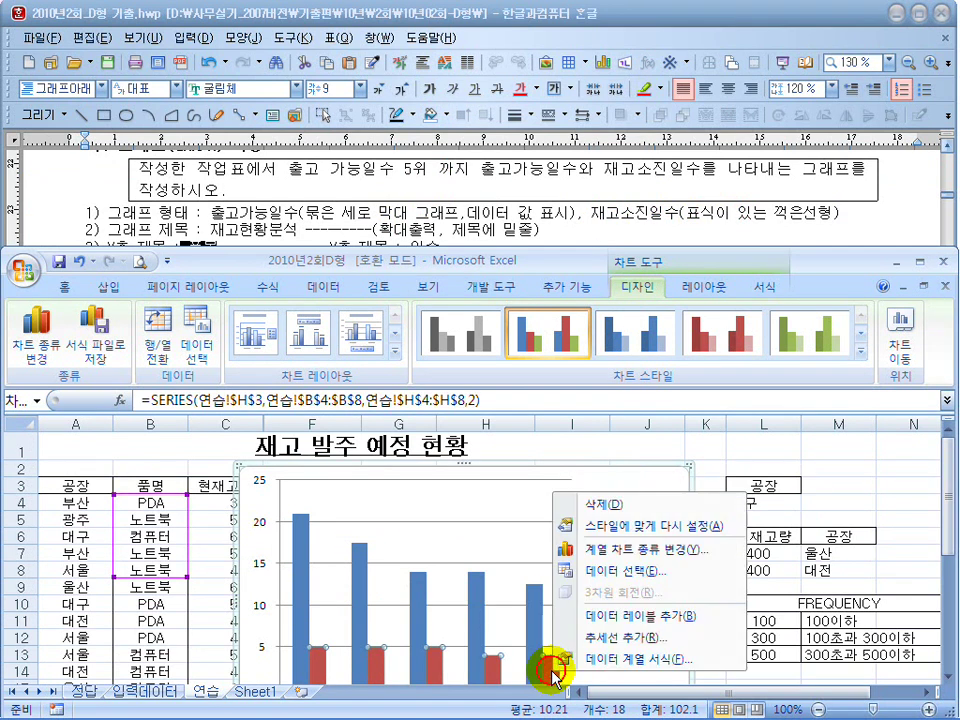
left_click(601, 553)
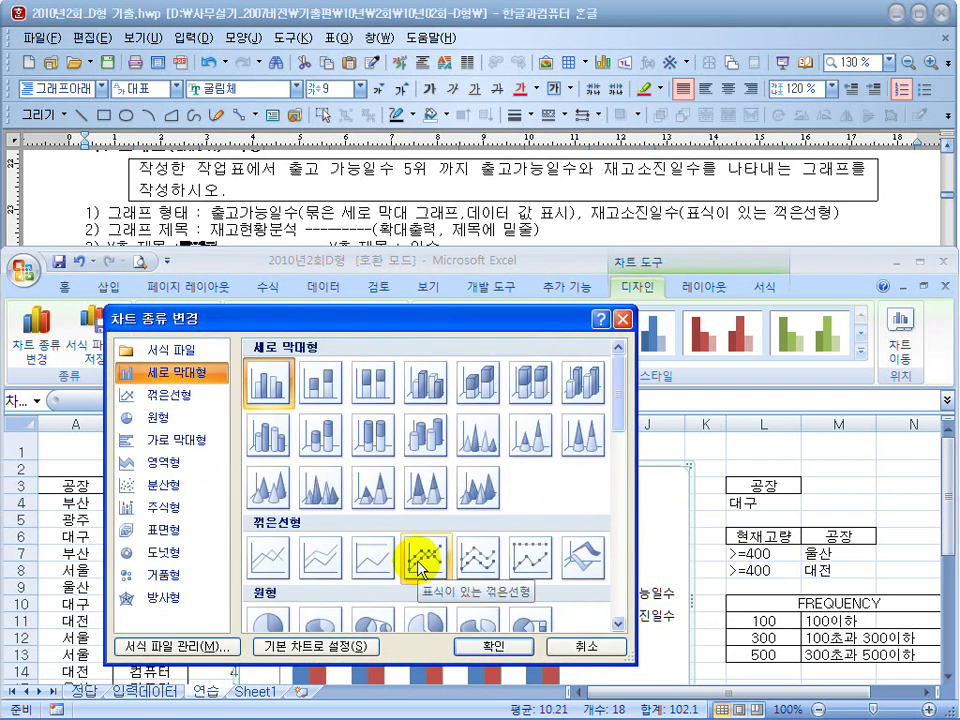
left_click(424, 569)
left_click(493, 643)
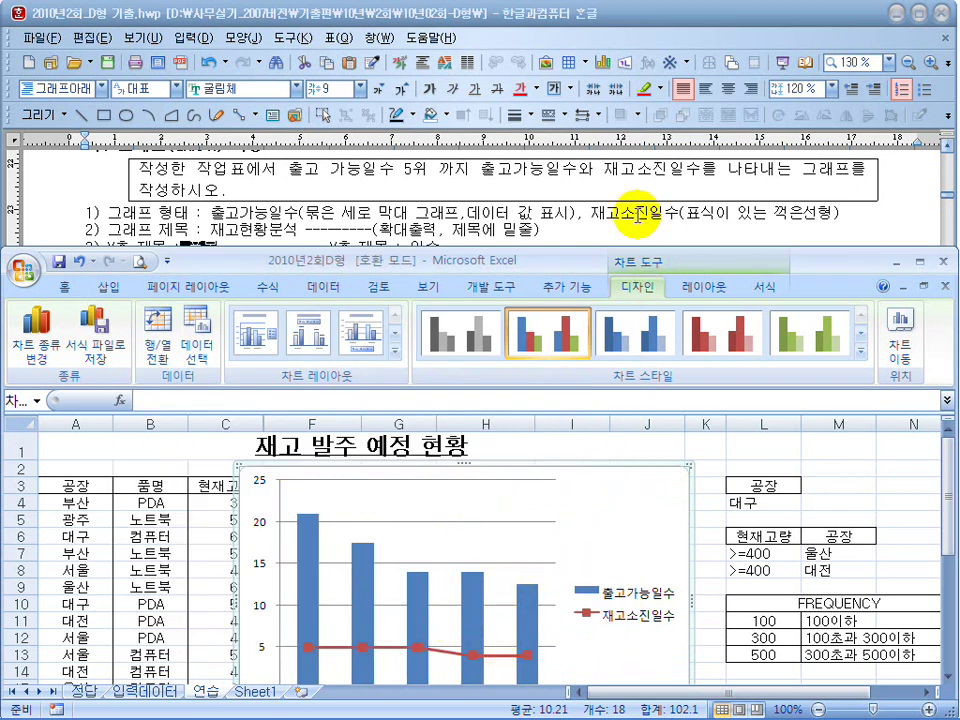
Step: Check the required 그래프 형태 in the Hangul exam document, and add data labels to the 출고가능일수 column series of the Excel chart
left_click_drag(566, 214, 371, 214)
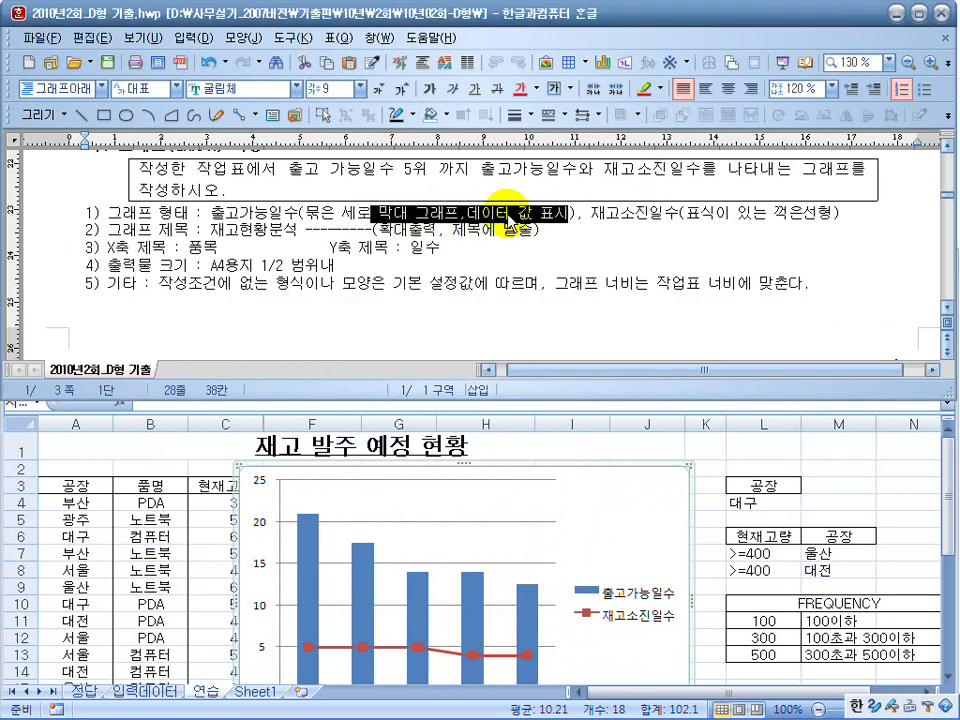
left_click(610, 524)
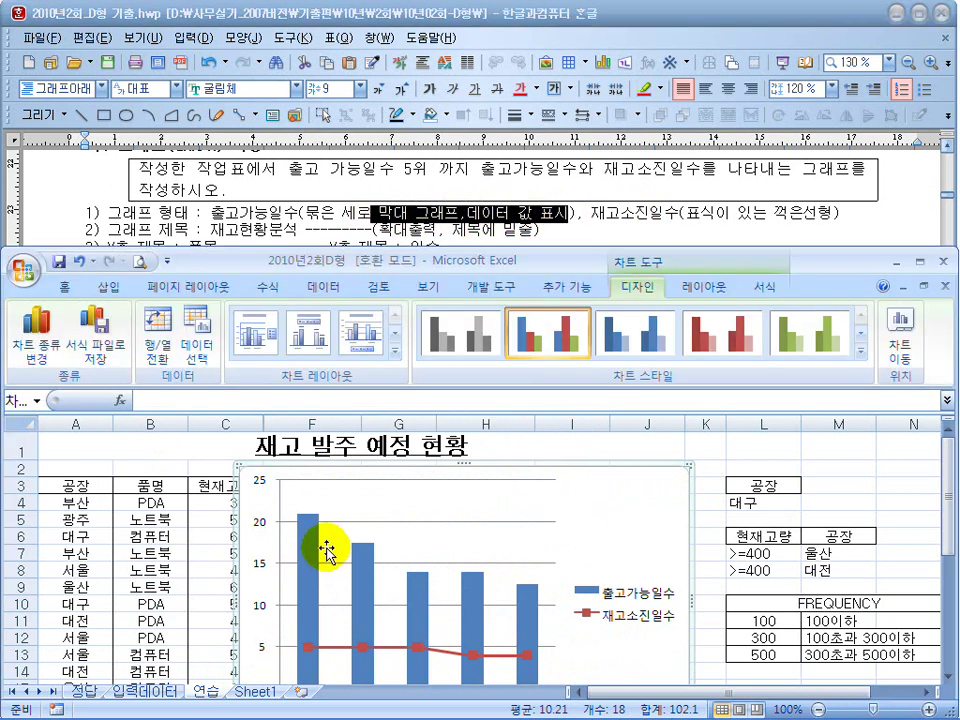
triple_click(831, 212)
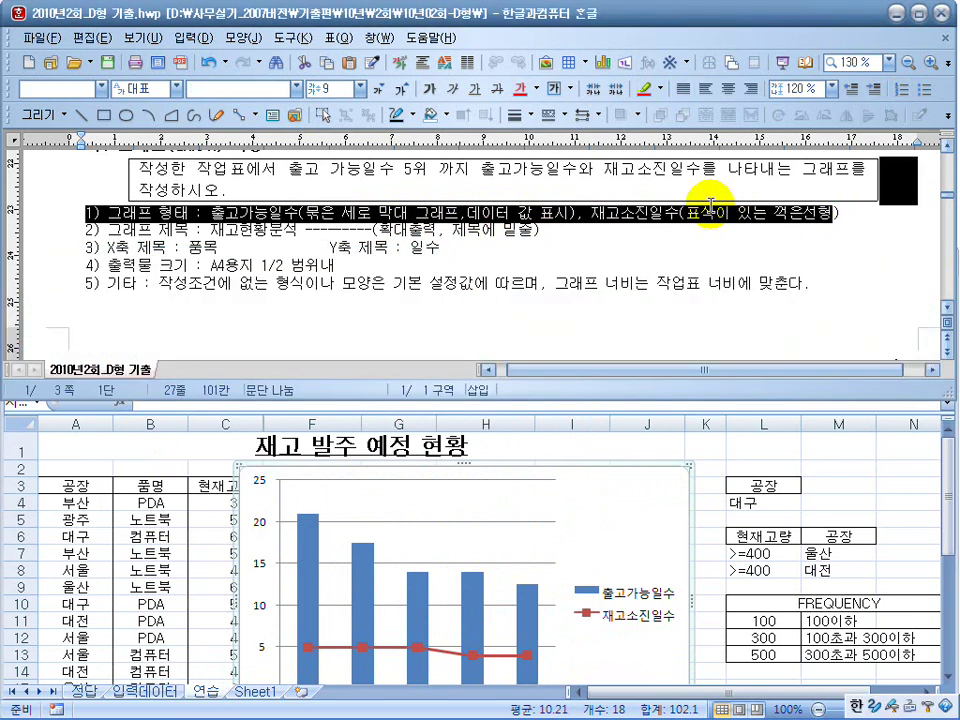
left_click(609, 222)
left_click(575, 495)
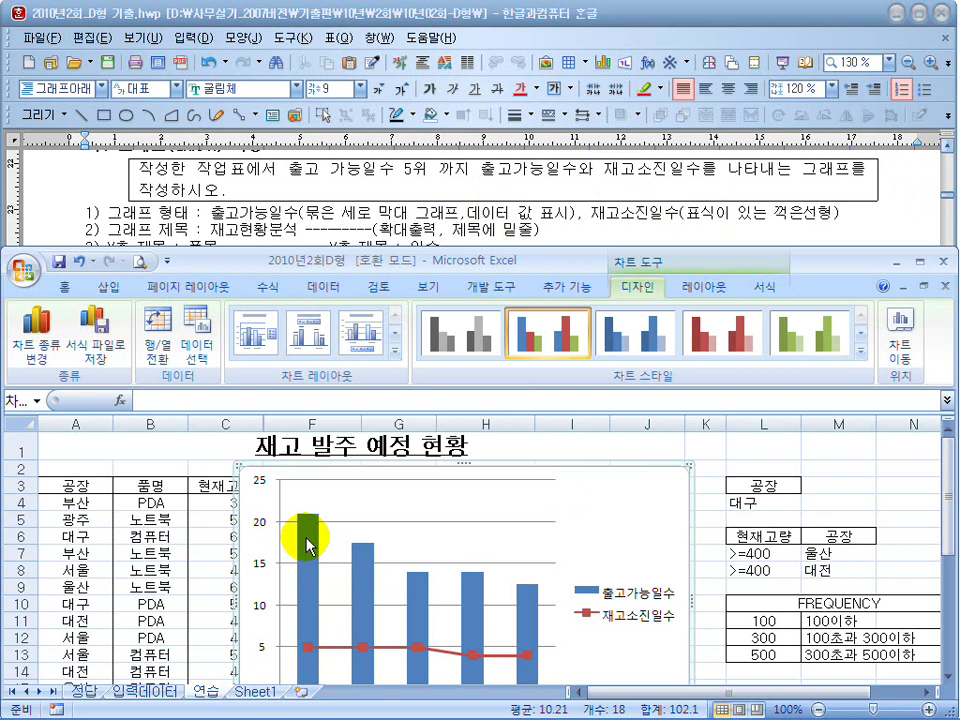
right_click(309, 545)
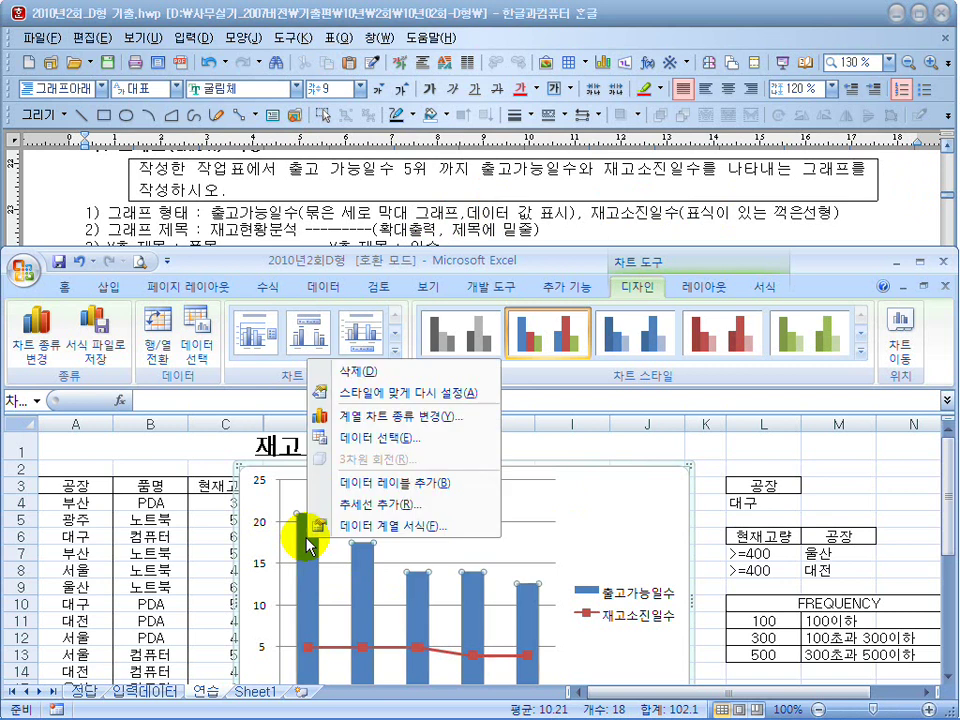
left_click(357, 484)
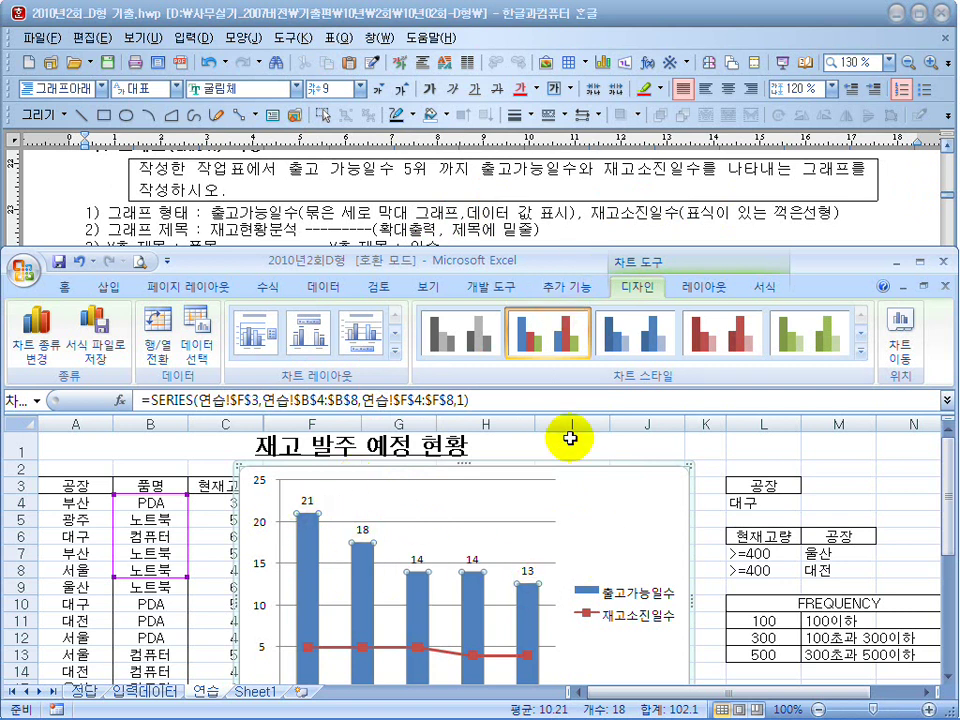
left_click(617, 506)
Step: Add a chart title above the plot (차트 위) with the text 재고현황분석
left_click(700, 294)
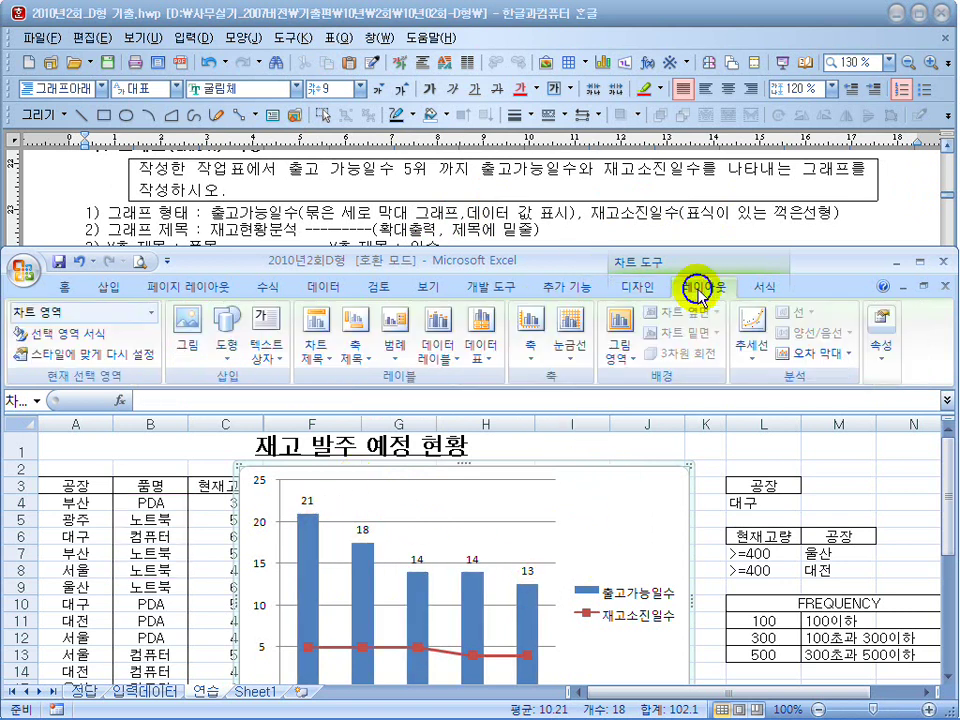
left_click(315, 345)
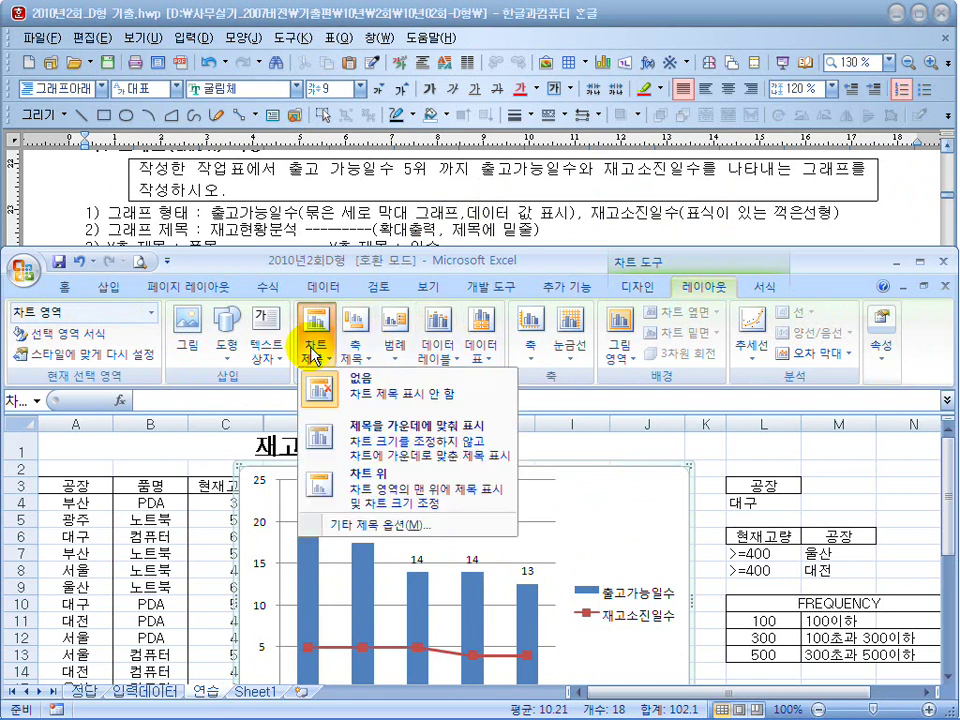
left_click(370, 485)
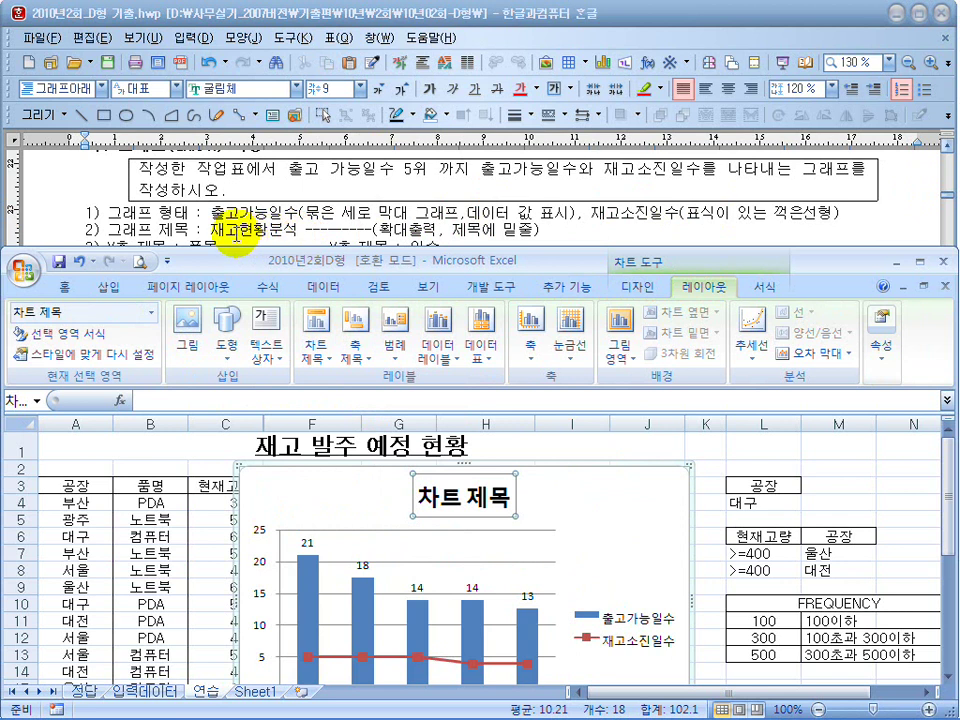
left_click_drag(420, 497, 505, 498)
left_click(508, 498)
left_click(461, 497)
left_click_drag(430, 495, 497, 497)
type("W")
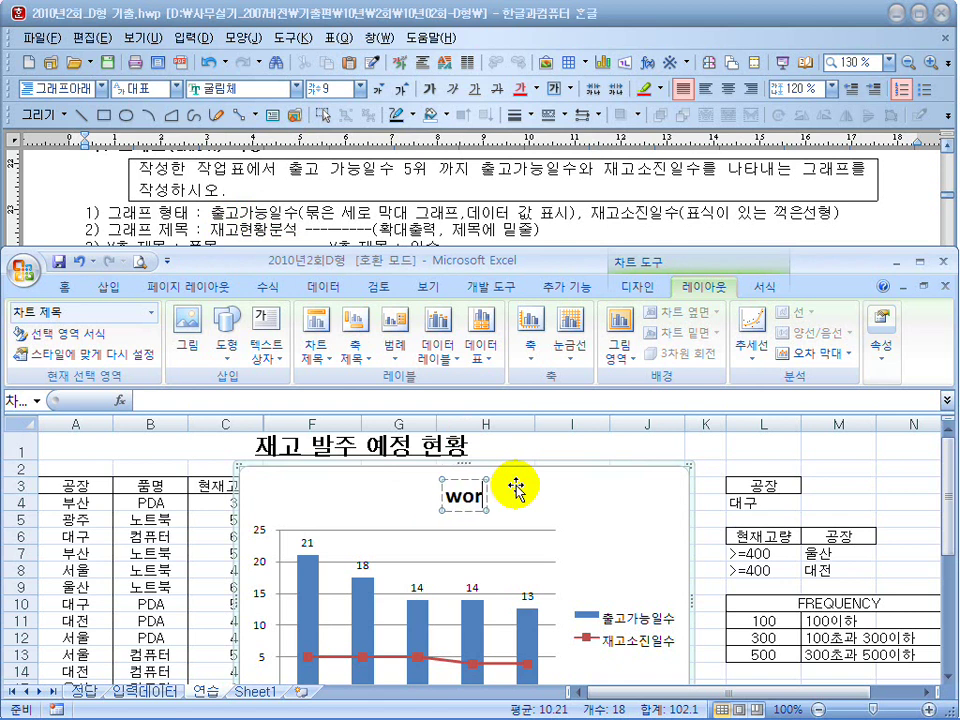
type("고현황분석")
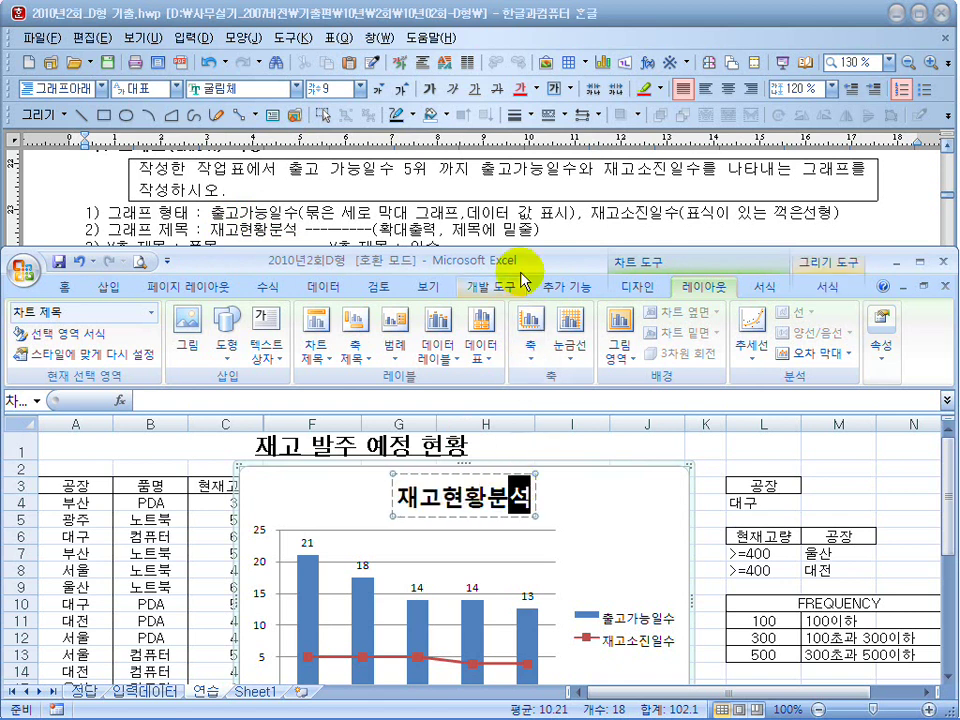
left_click(561, 480)
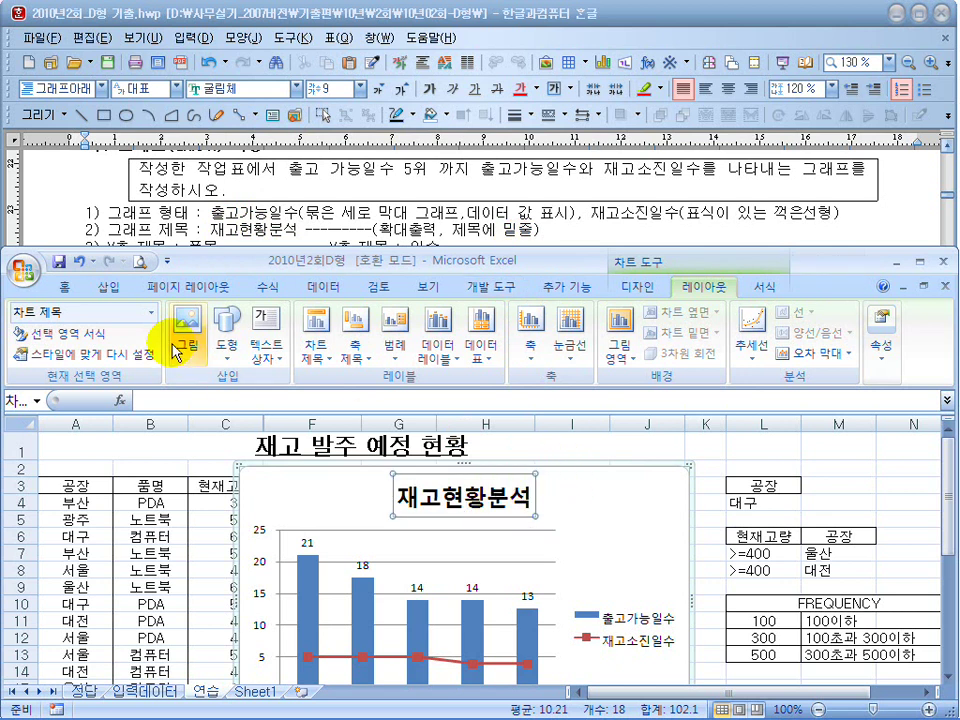
Step: Set the chart title's font to 돋움체 and underline it, checking the title requirements in the Hangul exam document
left_click(66, 285)
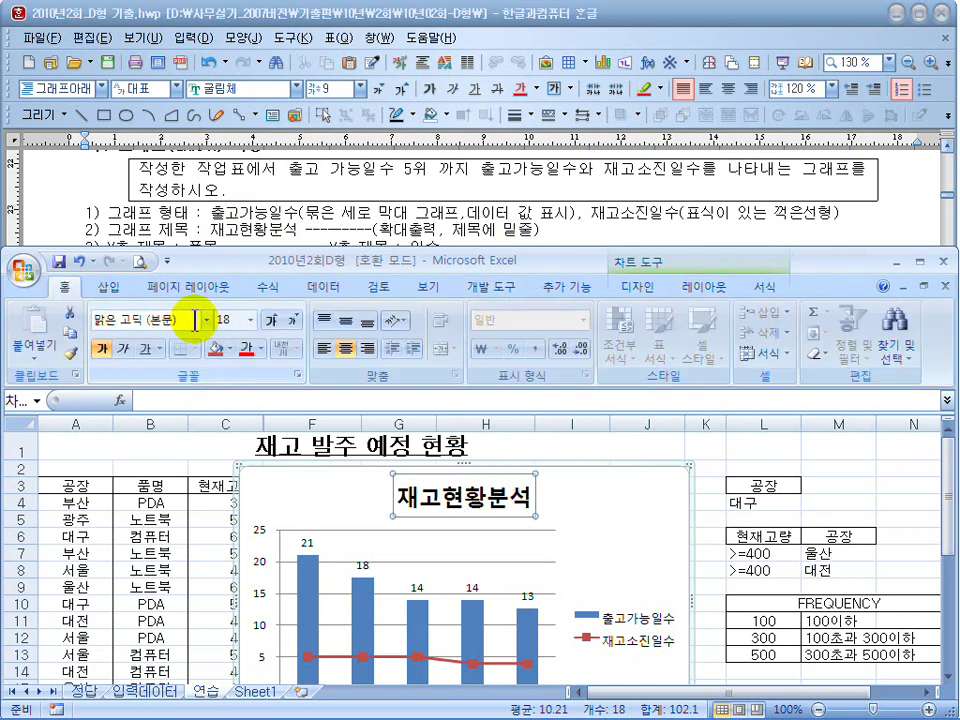
left_click(208, 320)
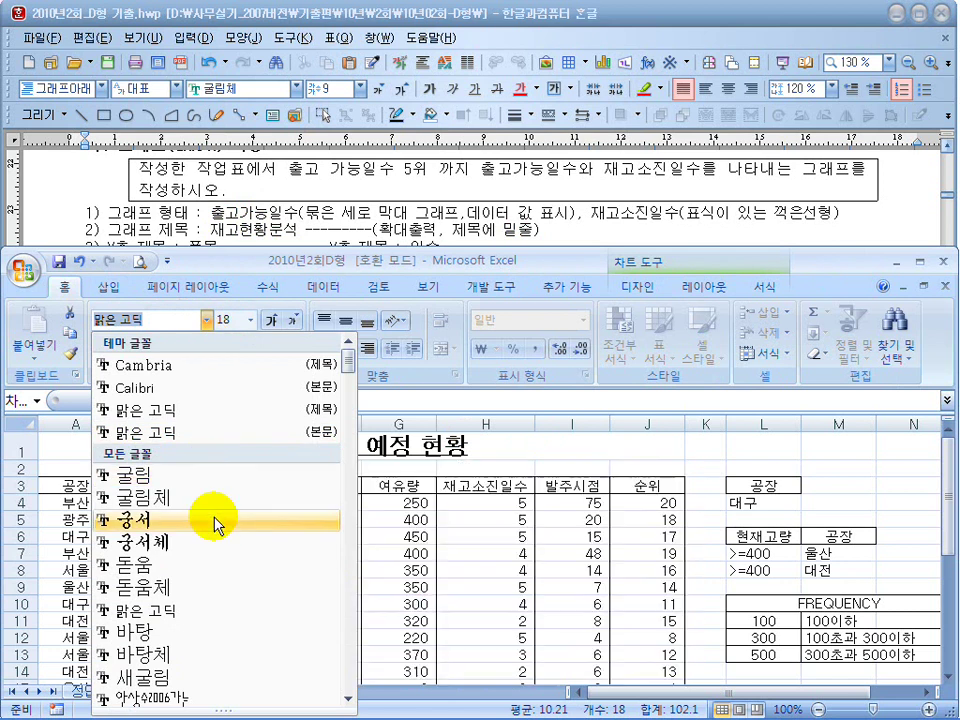
left_click(219, 590)
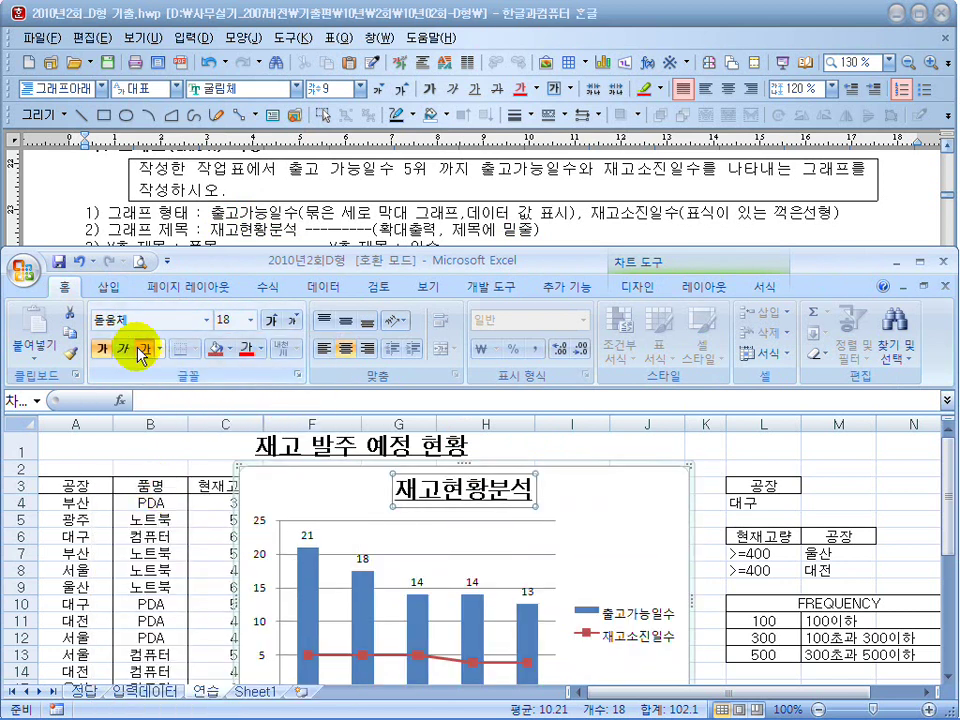
left_click(378, 212)
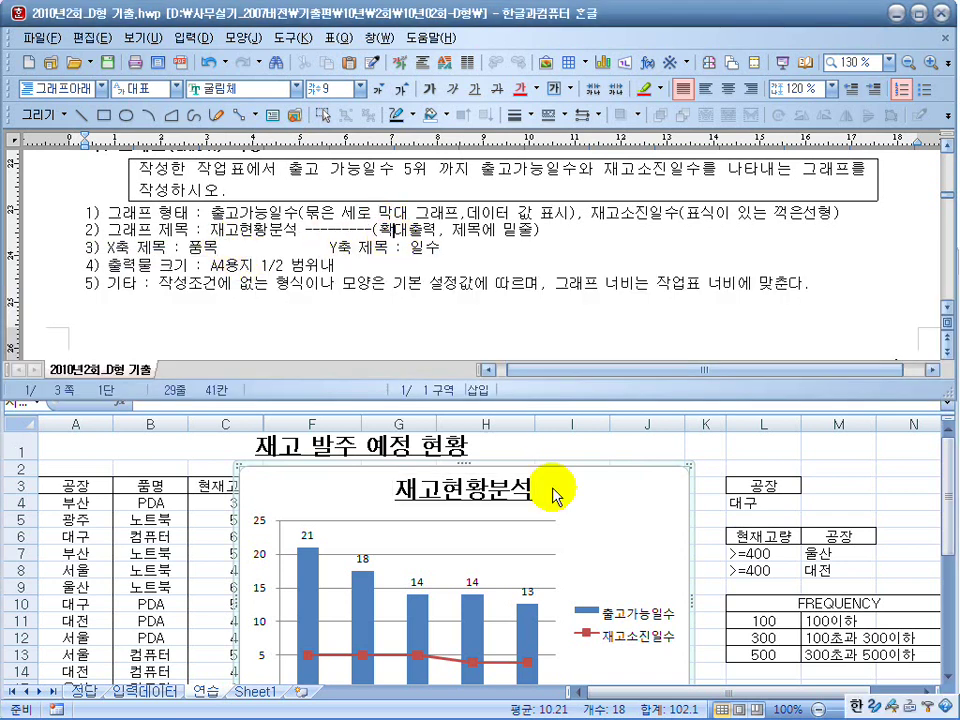
left_click(628, 536)
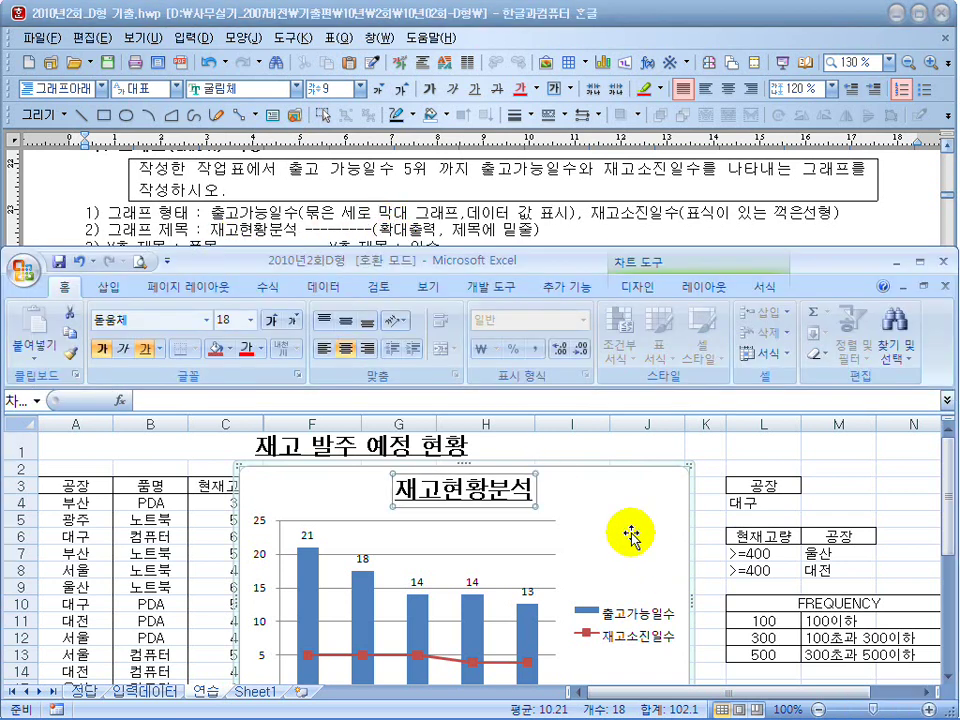
Step: Add a horizontal axis title below the axis (축 아래 제목) with the text 품목
left_click(700, 287)
left_click(357, 345)
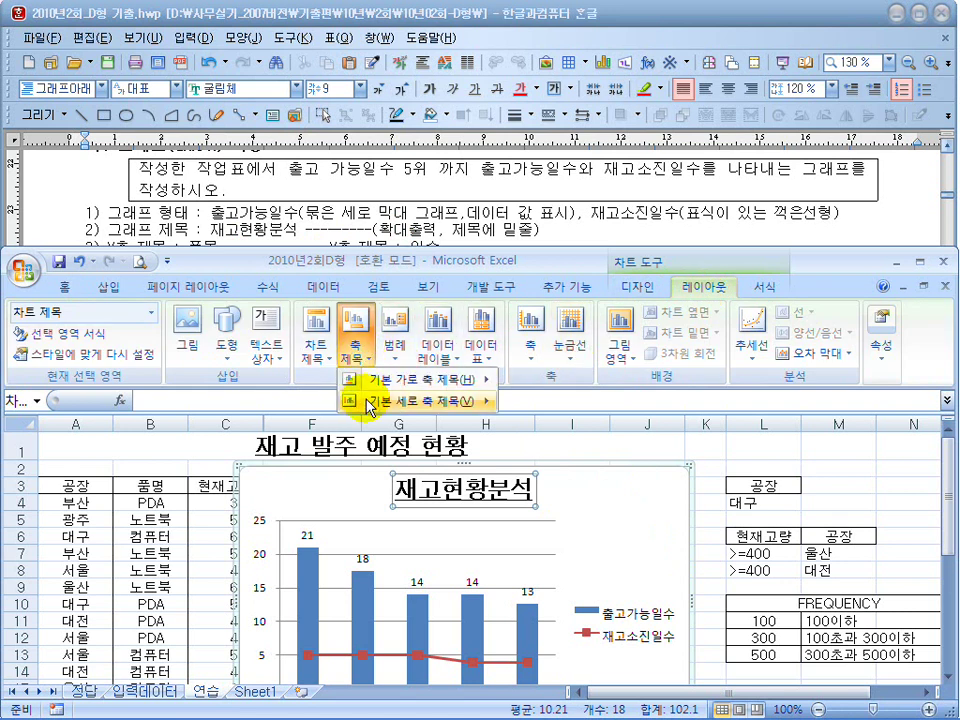
mouse_move(381, 383)
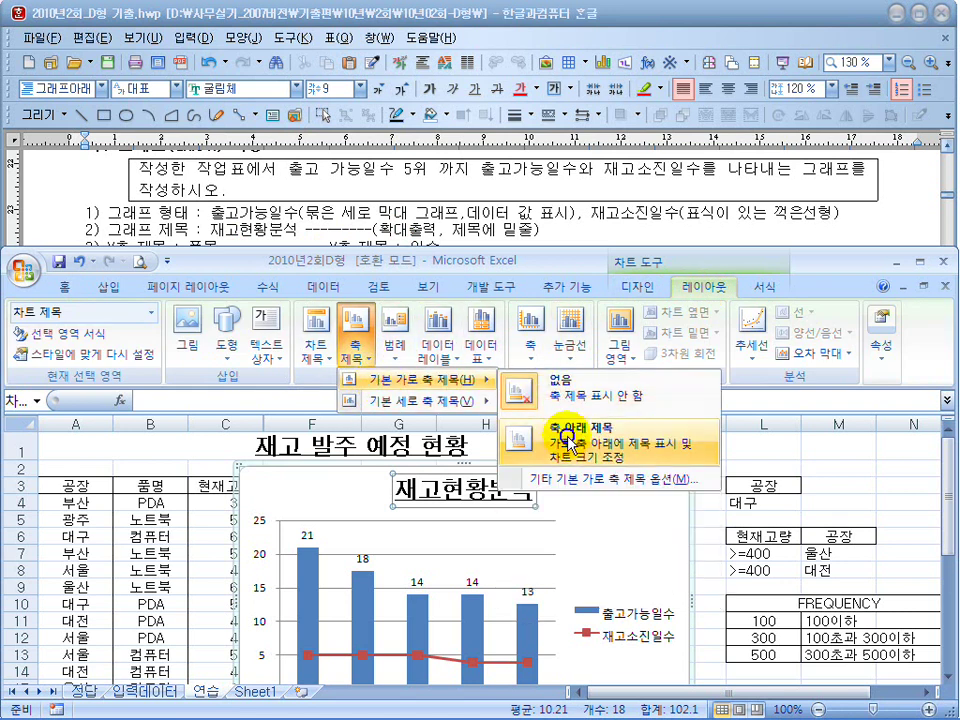
left_click(569, 446)
scroll(549, 515, "down", 1)
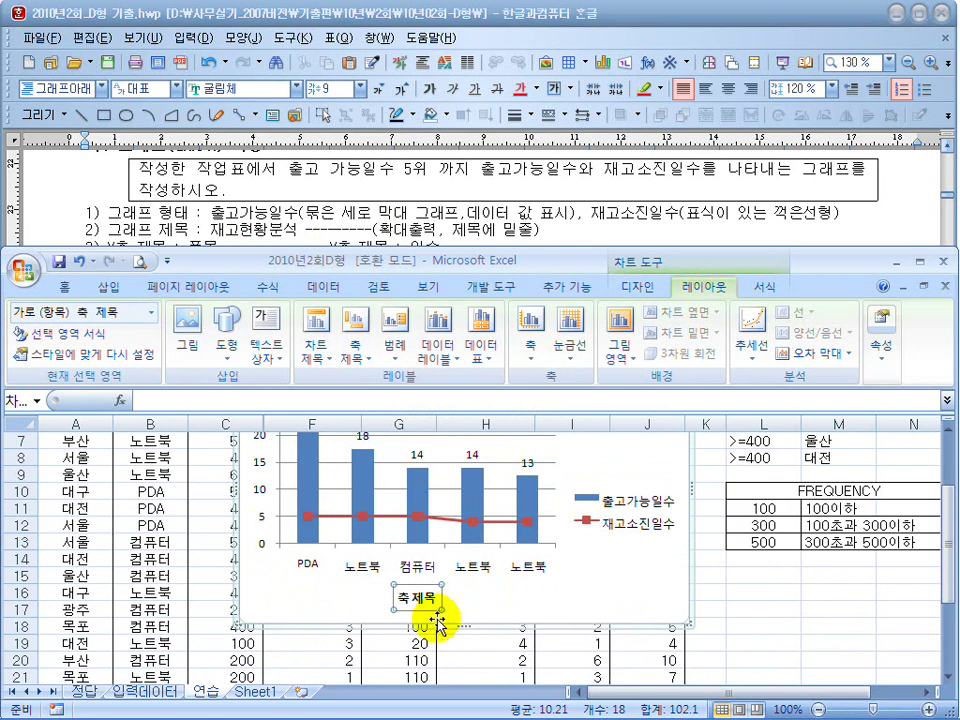
left_click_drag(432, 600, 390, 598)
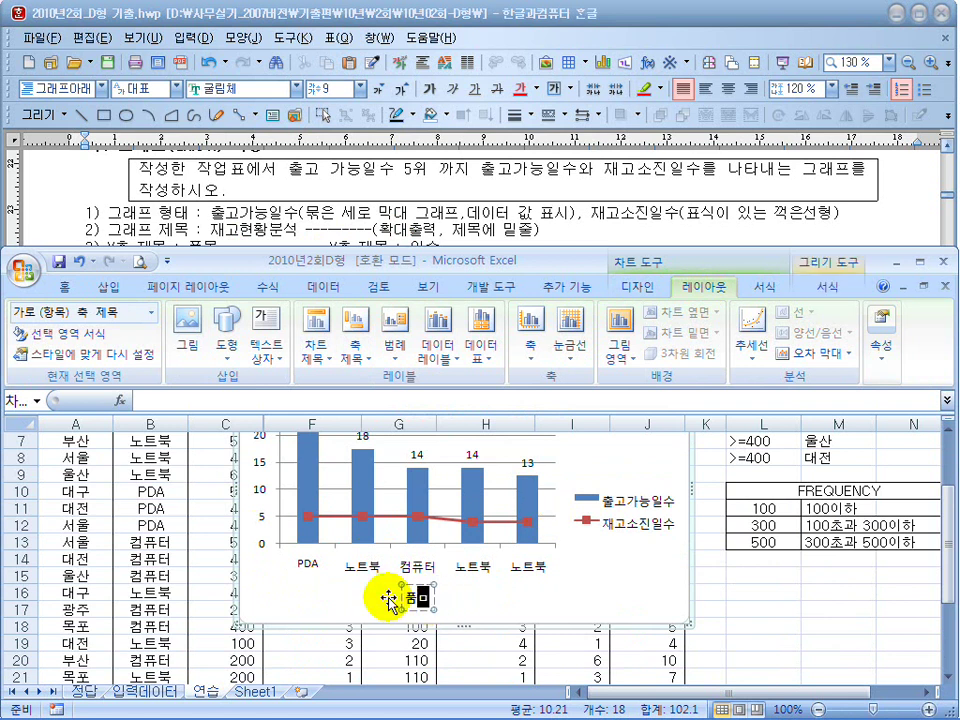
left_click(640, 447)
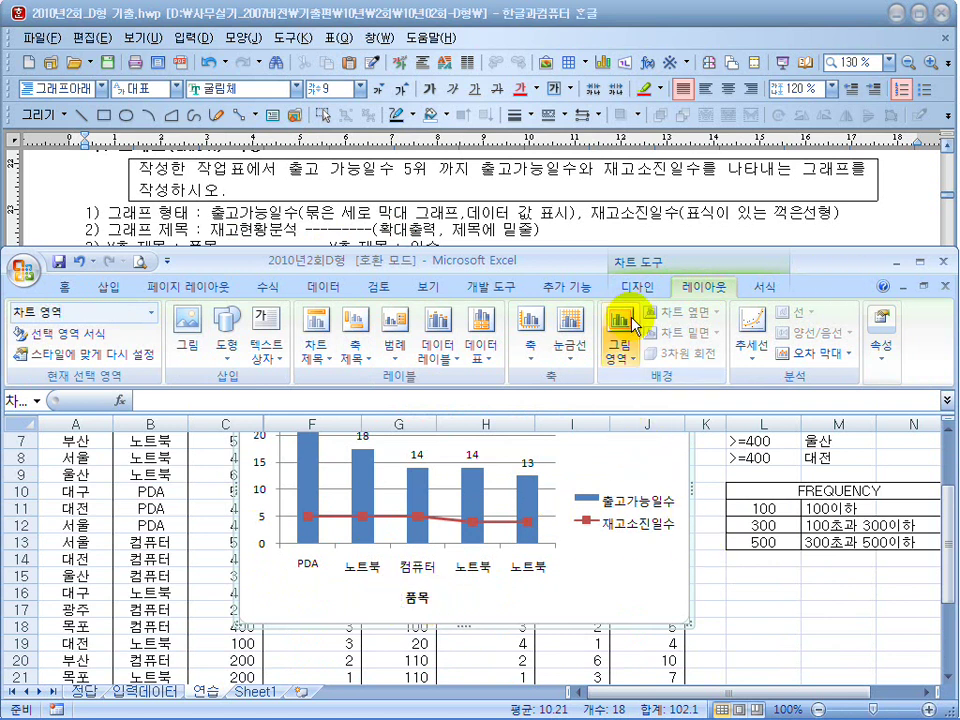
Step: Add a vertical axis title in the 세로 제목 style with the text 일수
left_click(360, 362)
mouse_move(425, 401)
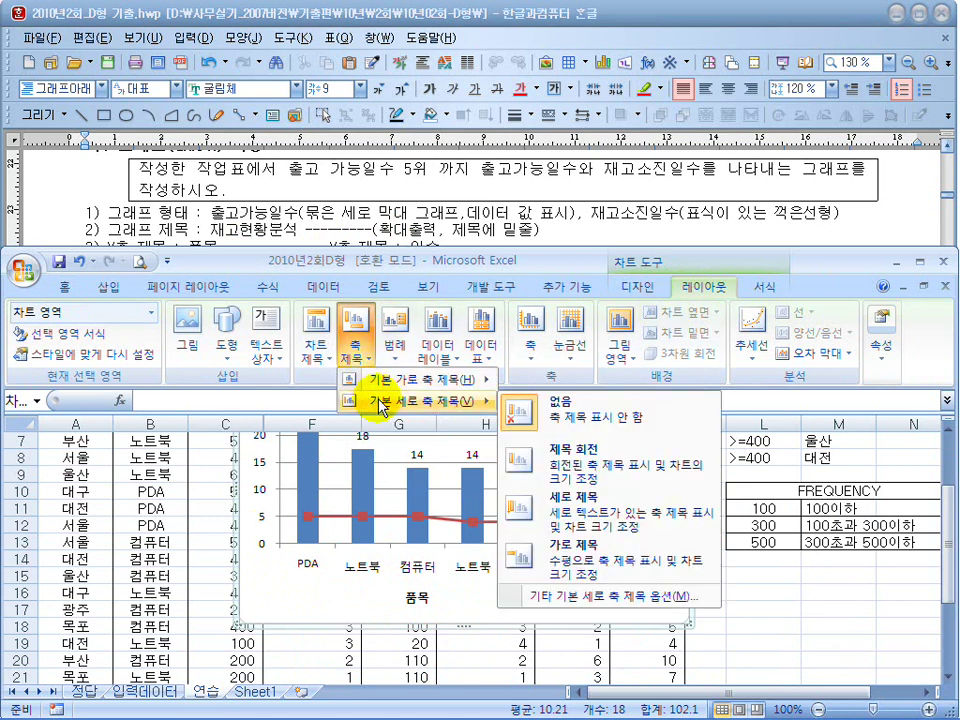
left_click(550, 505)
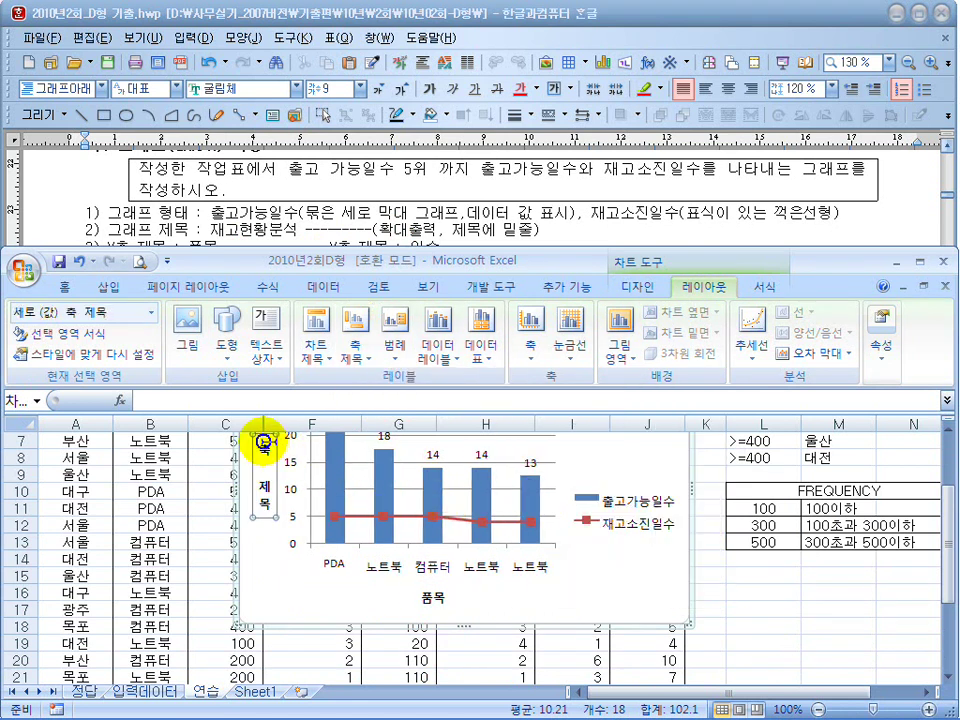
left_click_drag(263, 441, 262, 508)
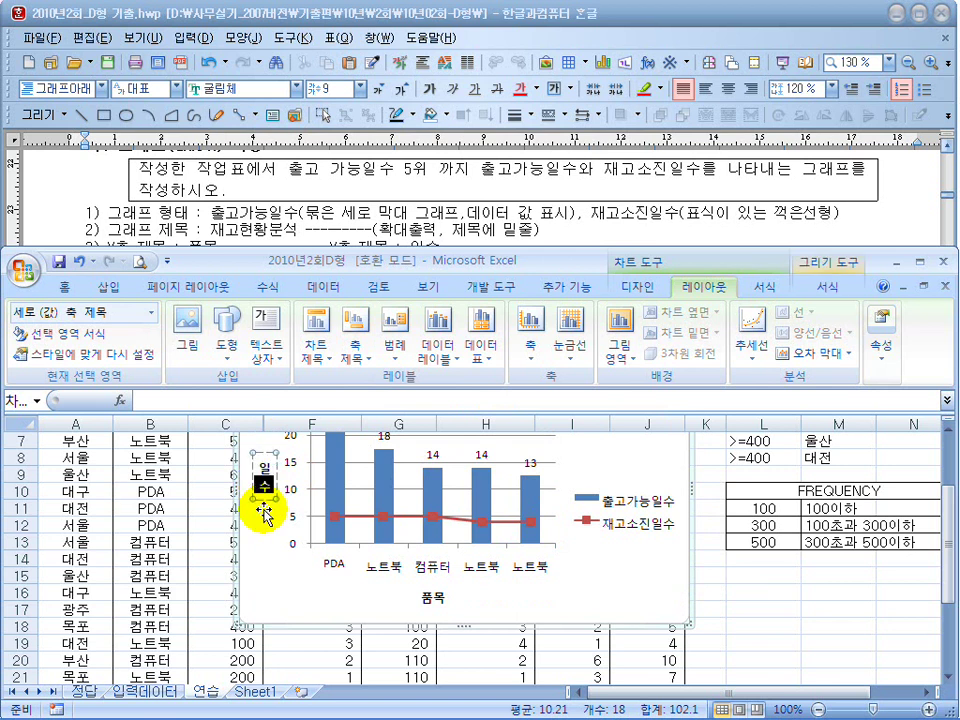
left_click(595, 570)
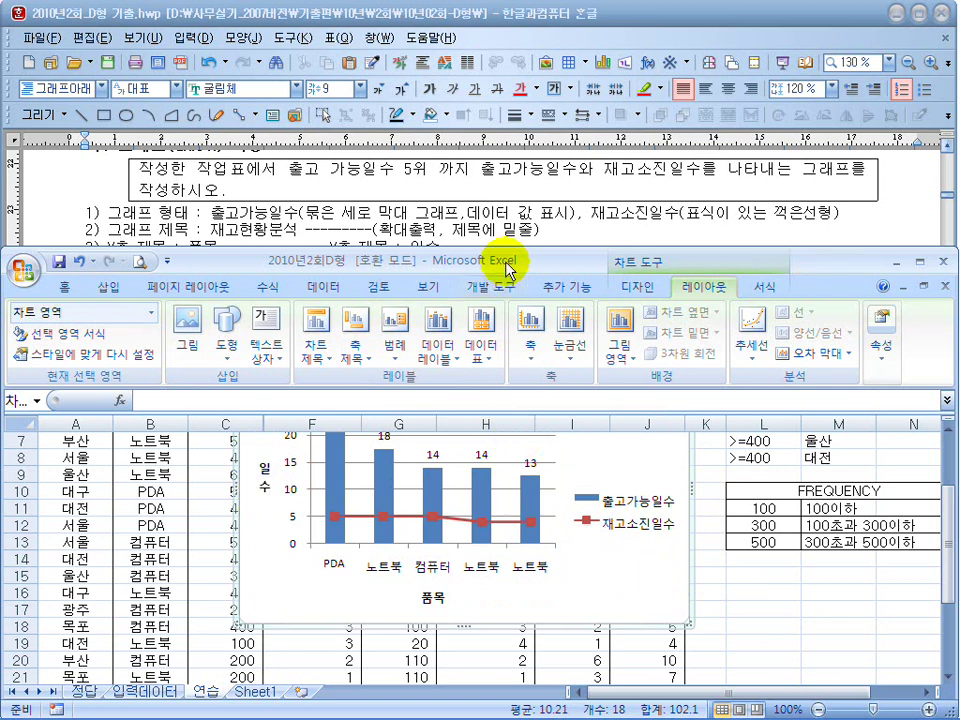
Step: Maximize the Excel window, move the chart below the table to start at cell A30, and widen it to the table's width through column J
left_click(503, 220)
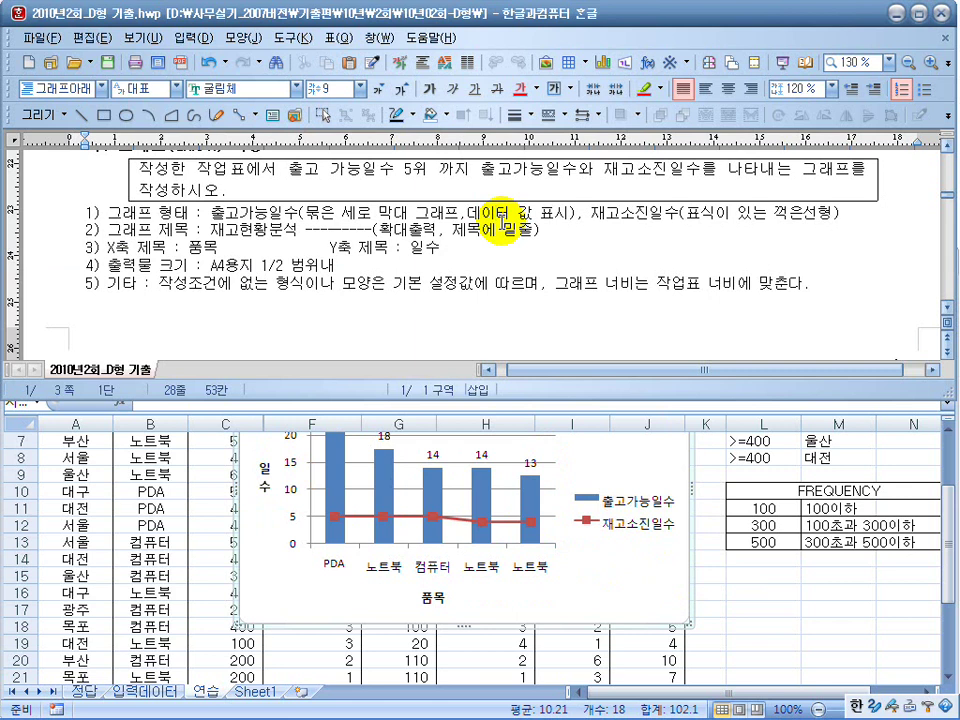
left_click(654, 572)
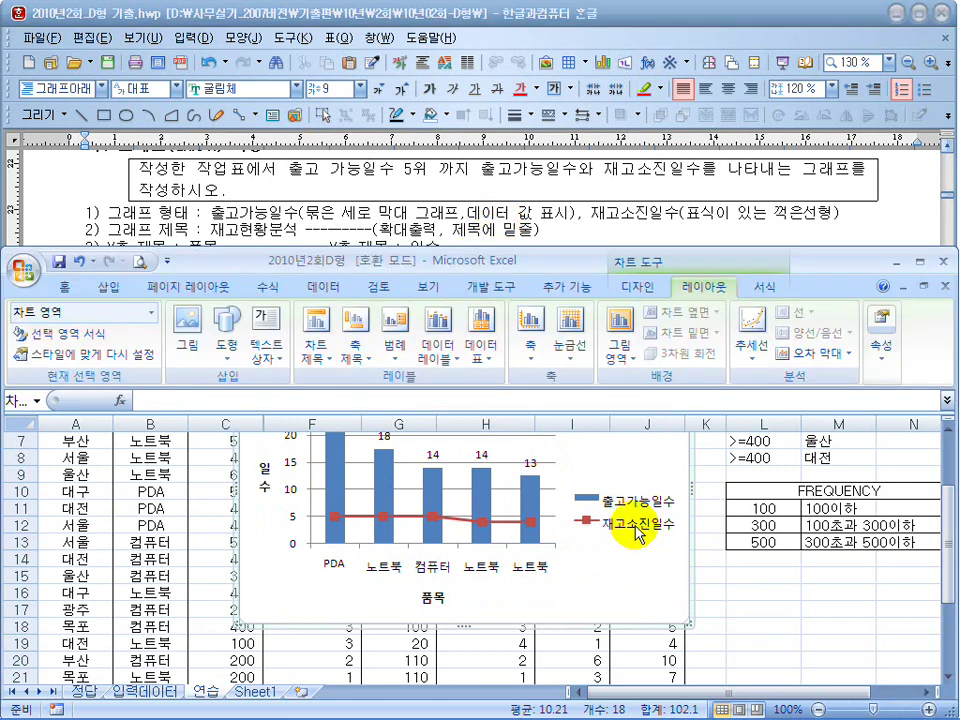
double_click(797, 261)
scroll(497, 297, "down", 1)
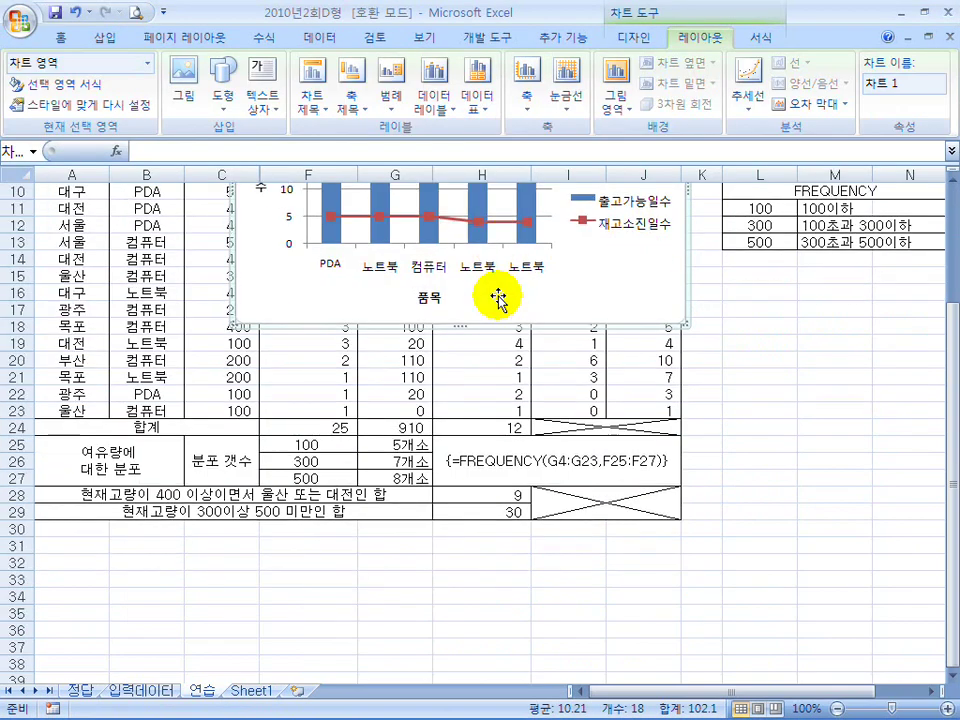
left_click_drag(645, 298, 443, 590)
scroll(446, 565, "down", 3)
left_click_drag(449, 410, 468, 565)
scroll(461, 527, "down", 1)
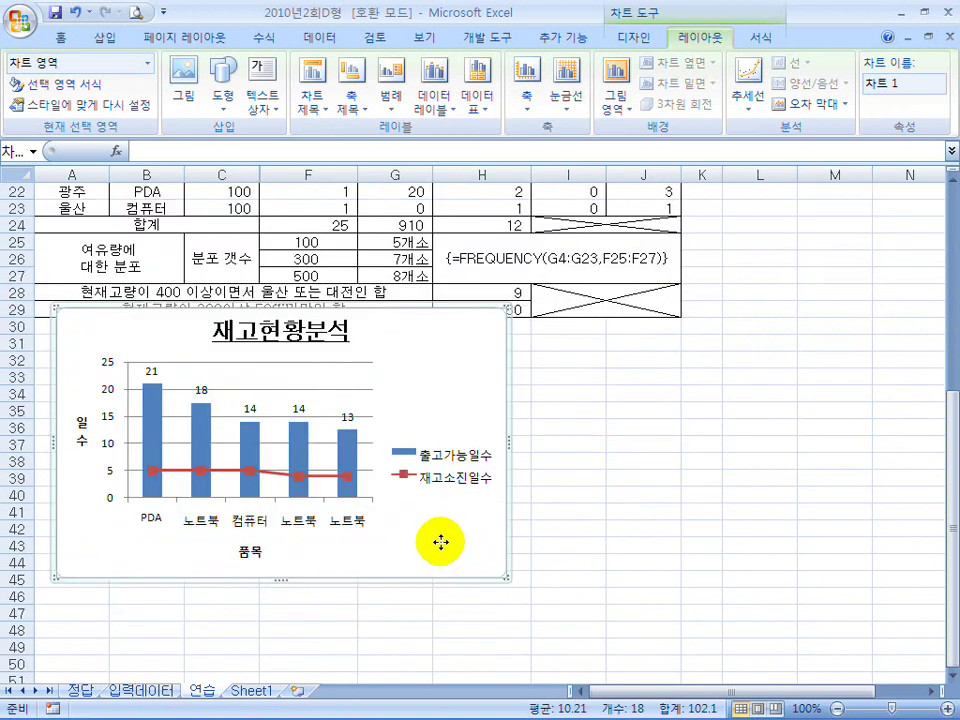
left_click_drag(441, 541, 421, 555)
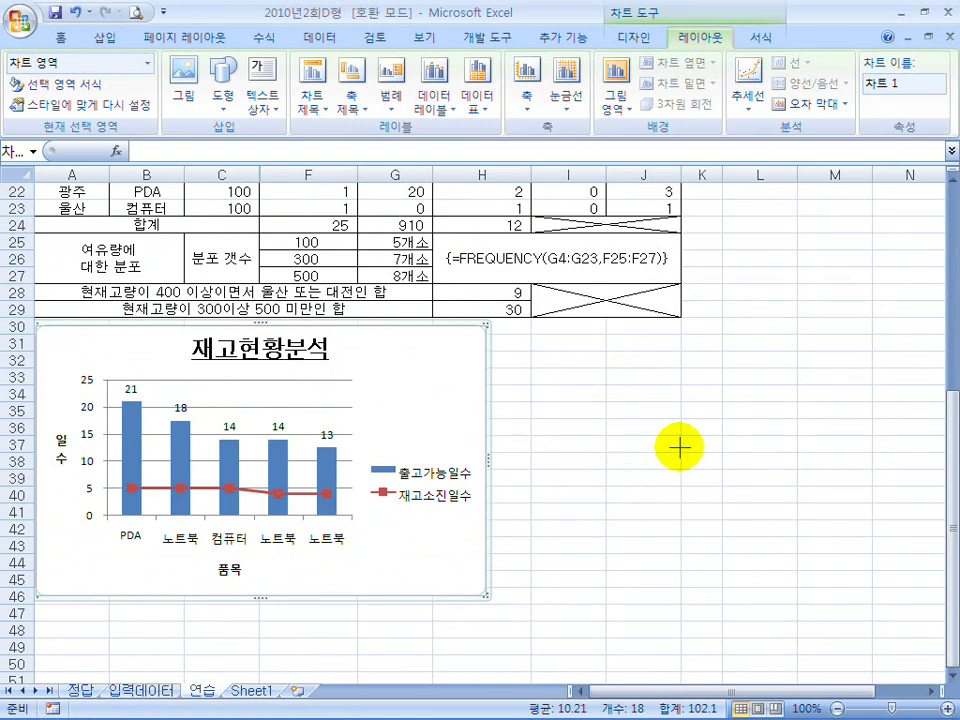
left_click_drag(679, 448, 681, 450)
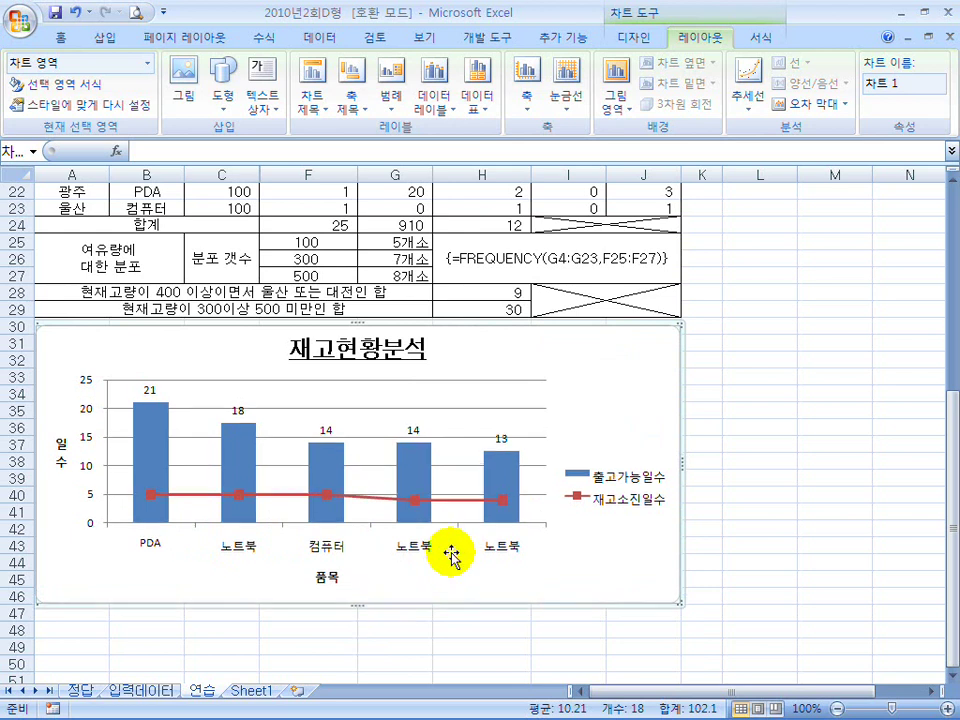
Step: Check the chart in print preview, and return to the worksheet
scroll(450, 553, "up", 3)
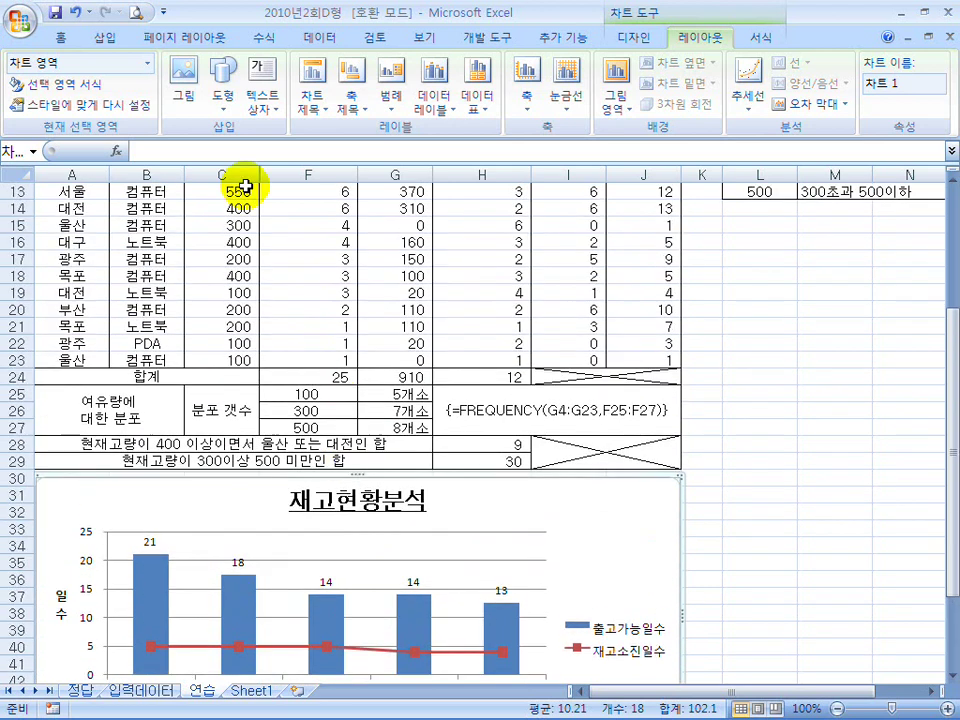
left_click(140, 16)
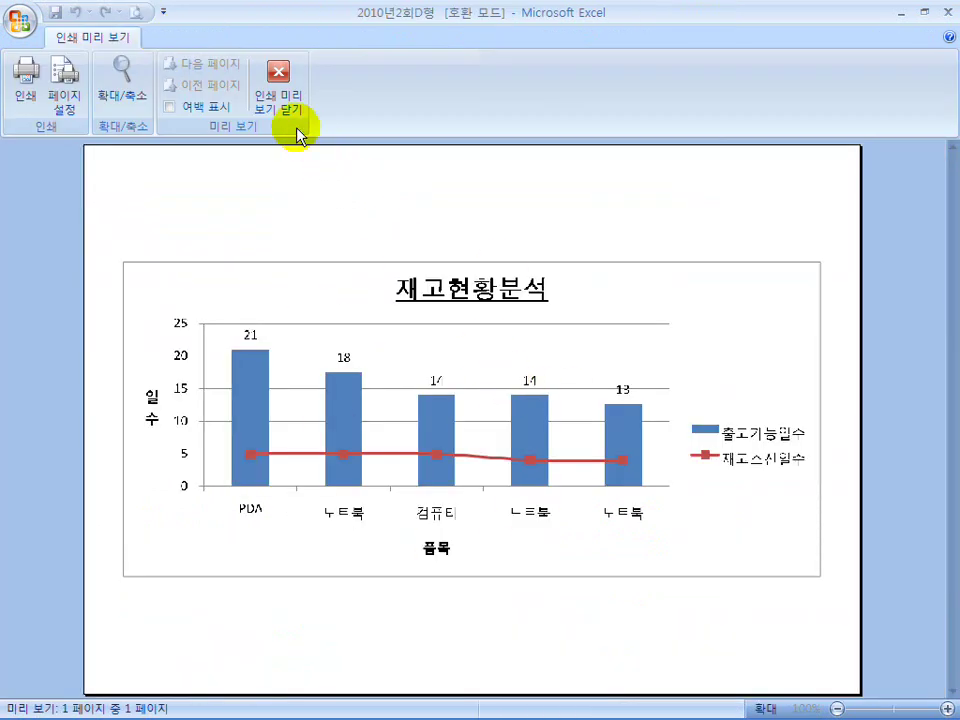
left_click(283, 107)
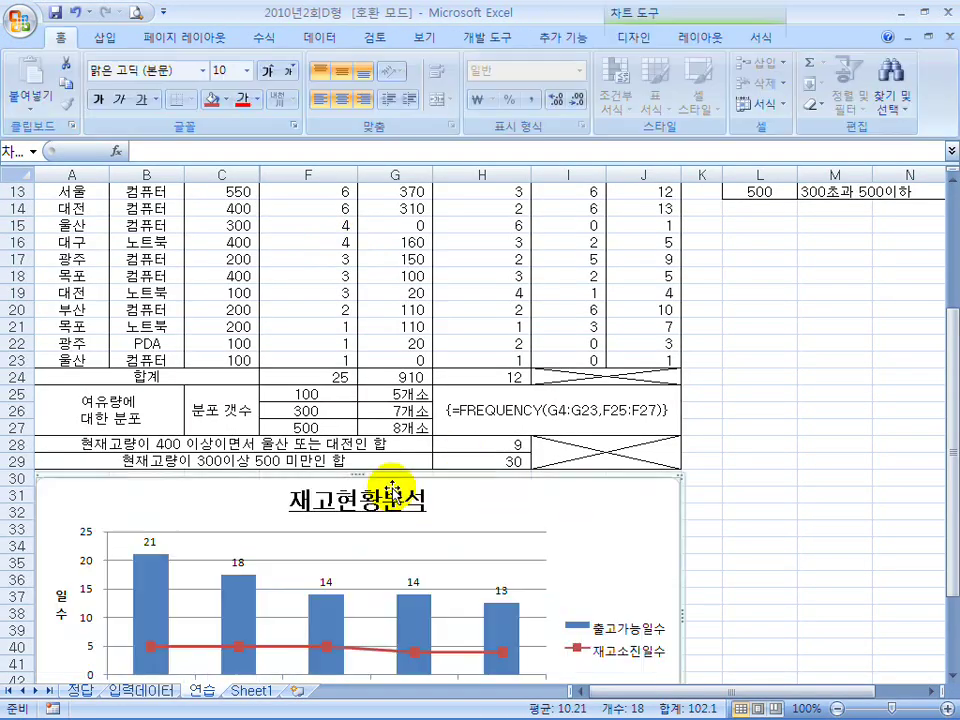
left_click(425, 363)
left_click(475, 292)
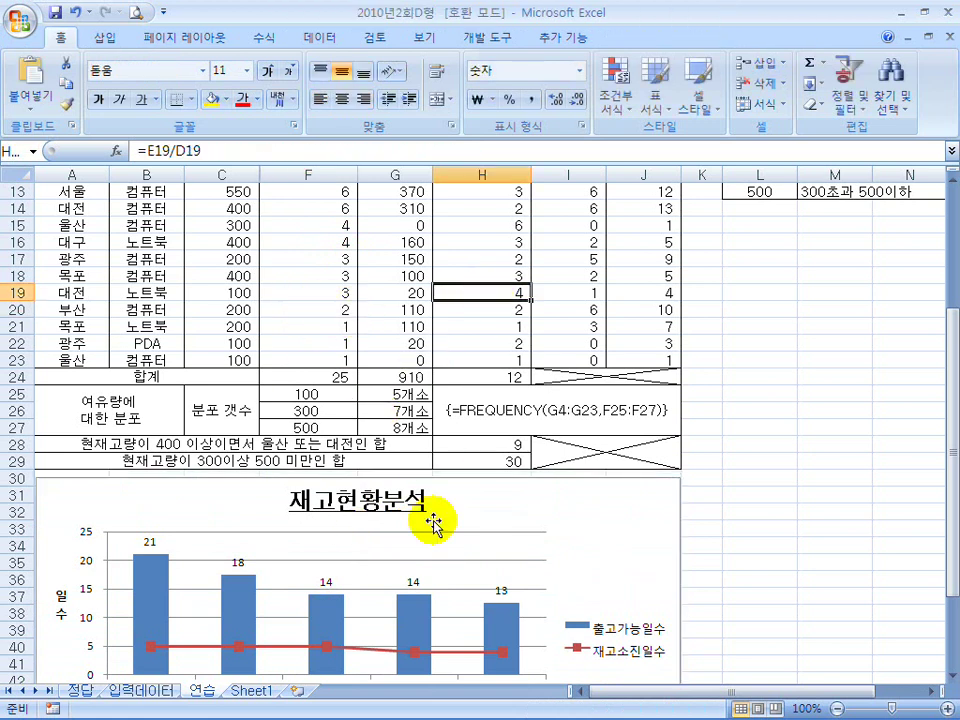
left_click(628, 544)
left_click(294, 324)
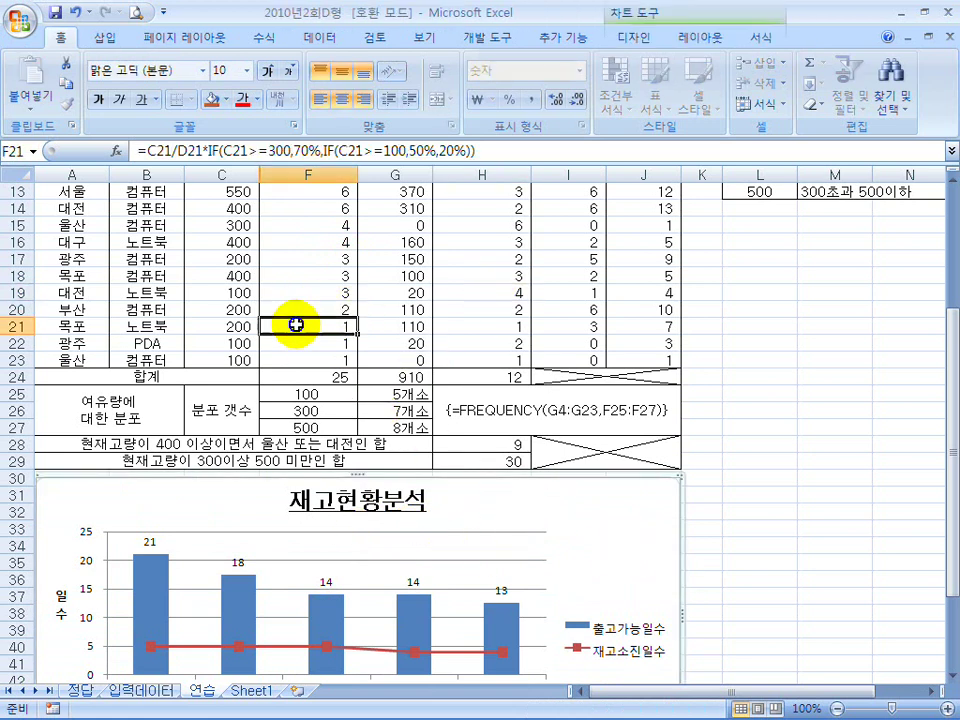
left_click(636, 582)
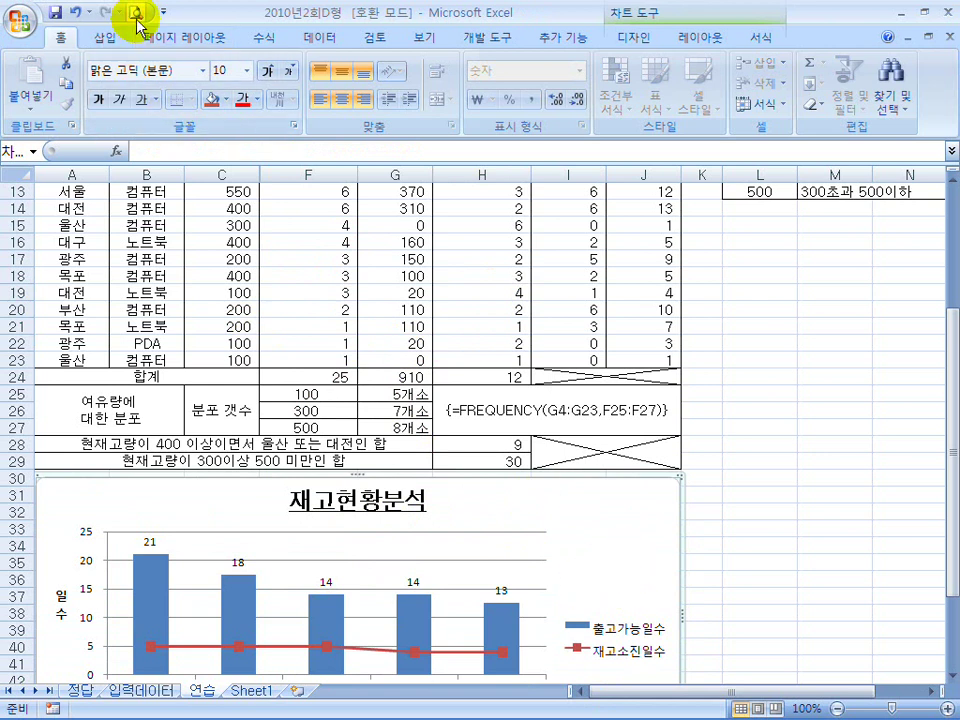
Step: In print preview with margins shown, set the page margins to 6 top, 1.3 left and right, and 0.8 for header and footer
left_click(343, 325)
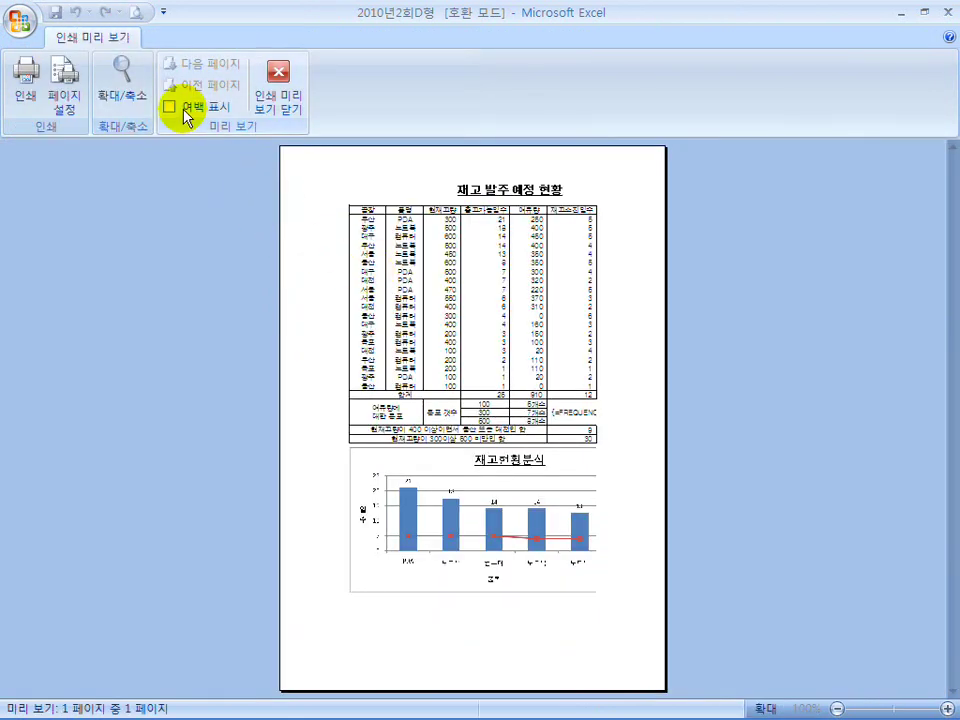
left_click(172, 106)
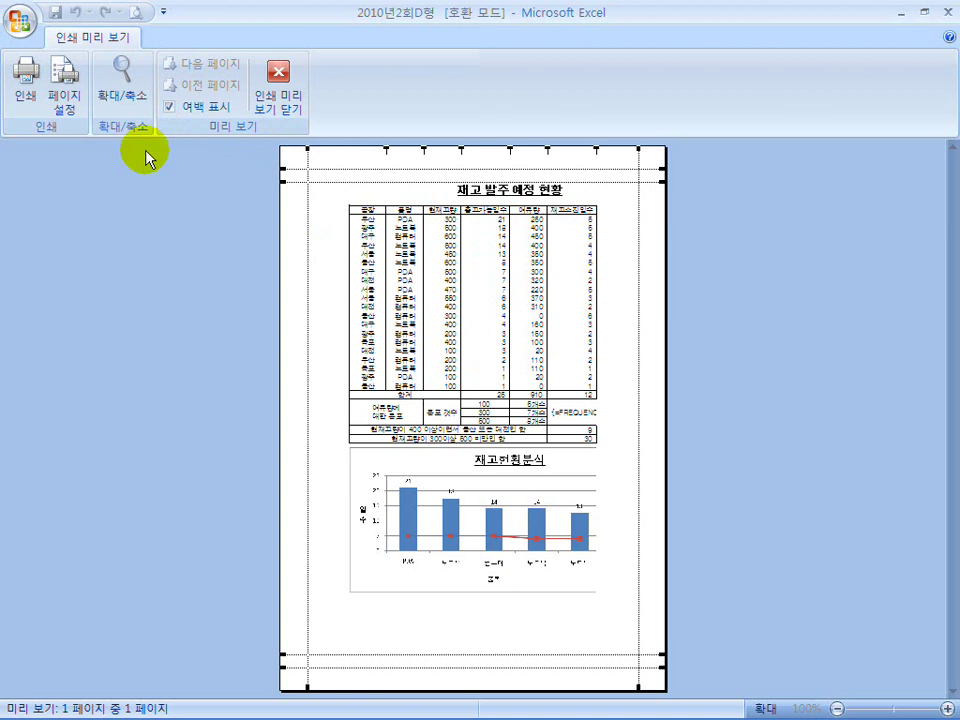
left_click(68, 100)
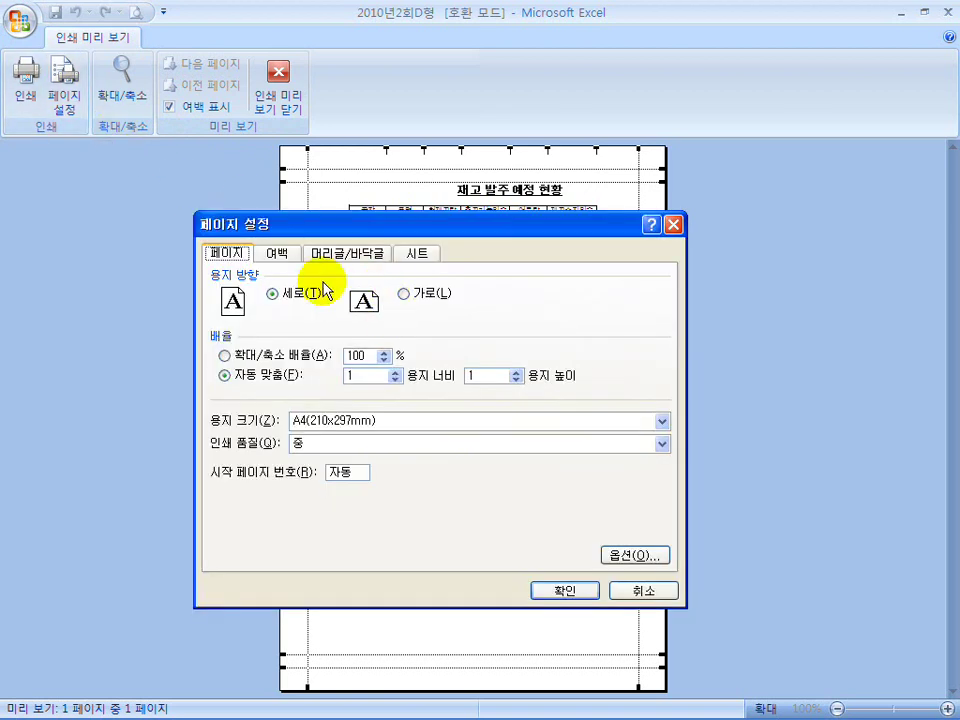
left_click(328, 257)
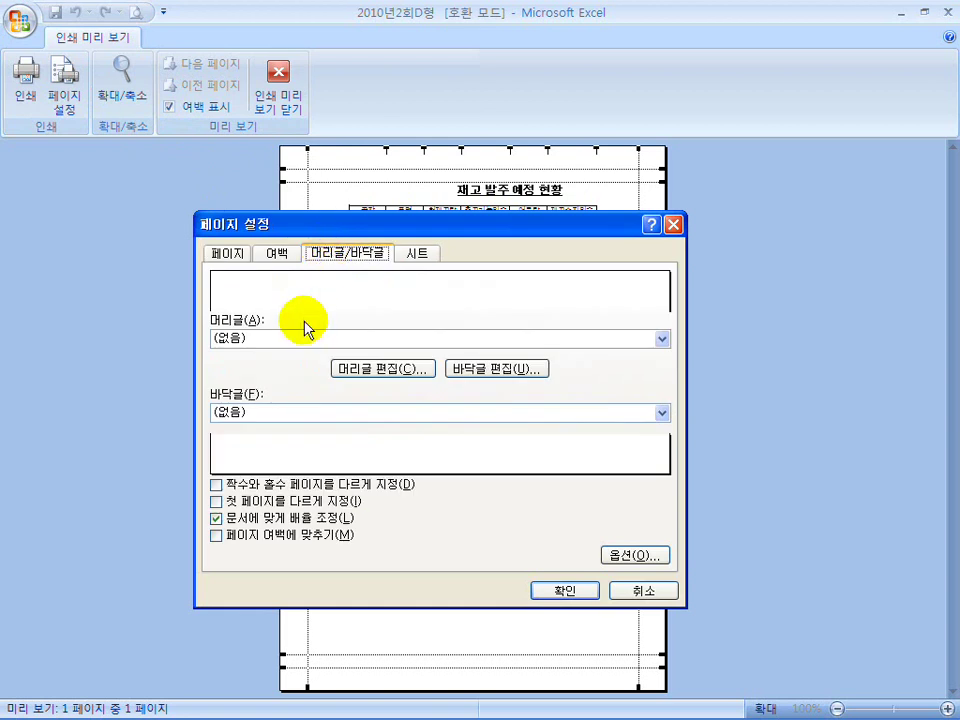
left_click(282, 256)
double_click(430, 291)
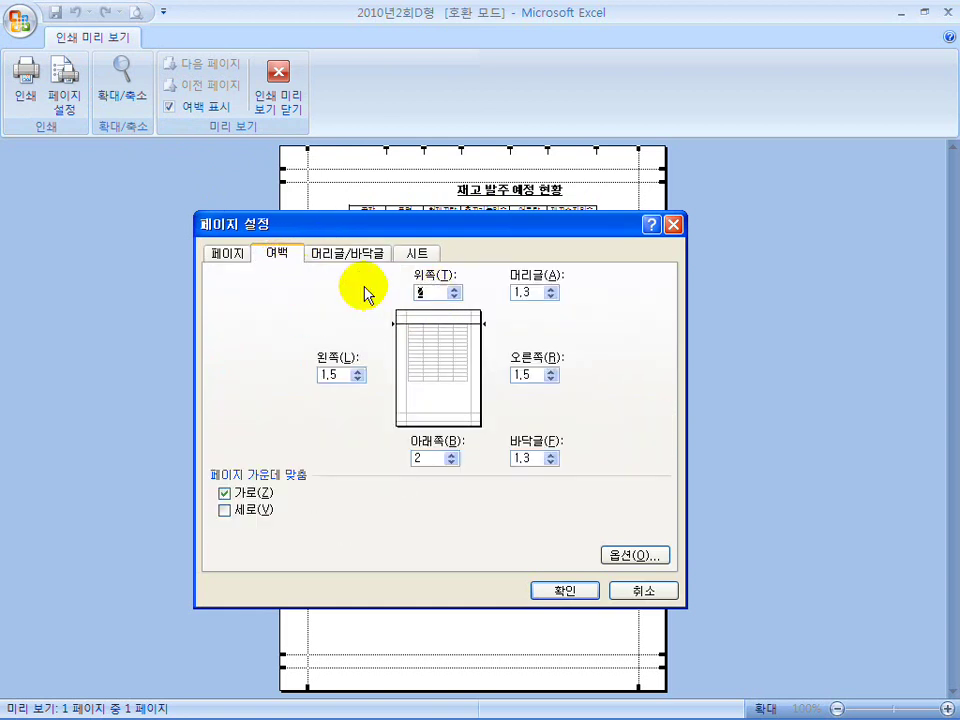
double_click(332, 374)
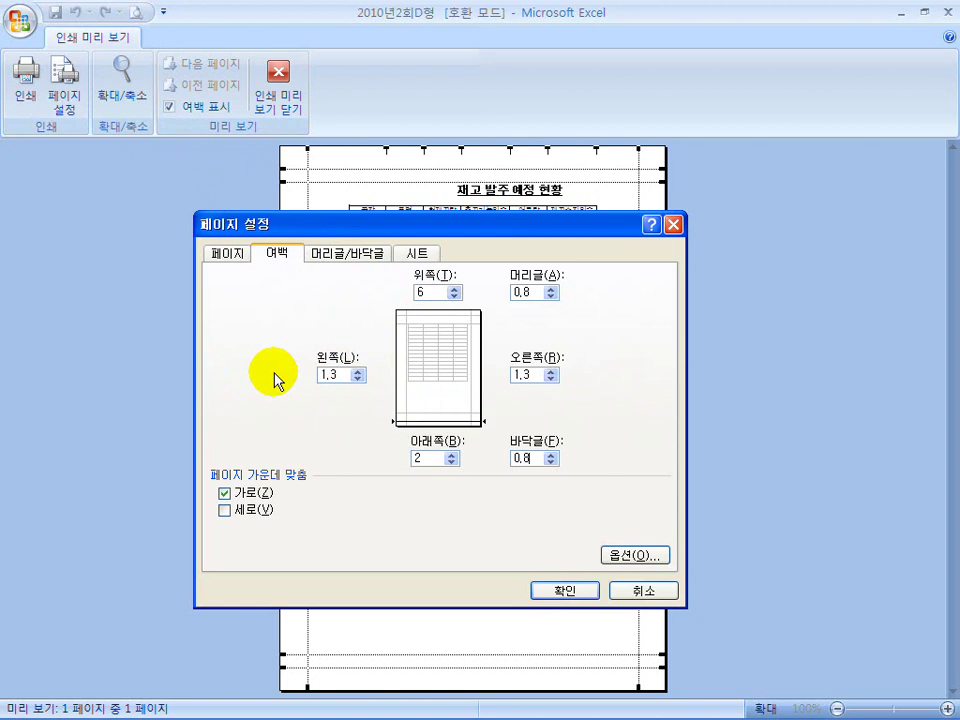
double_click(400, 460)
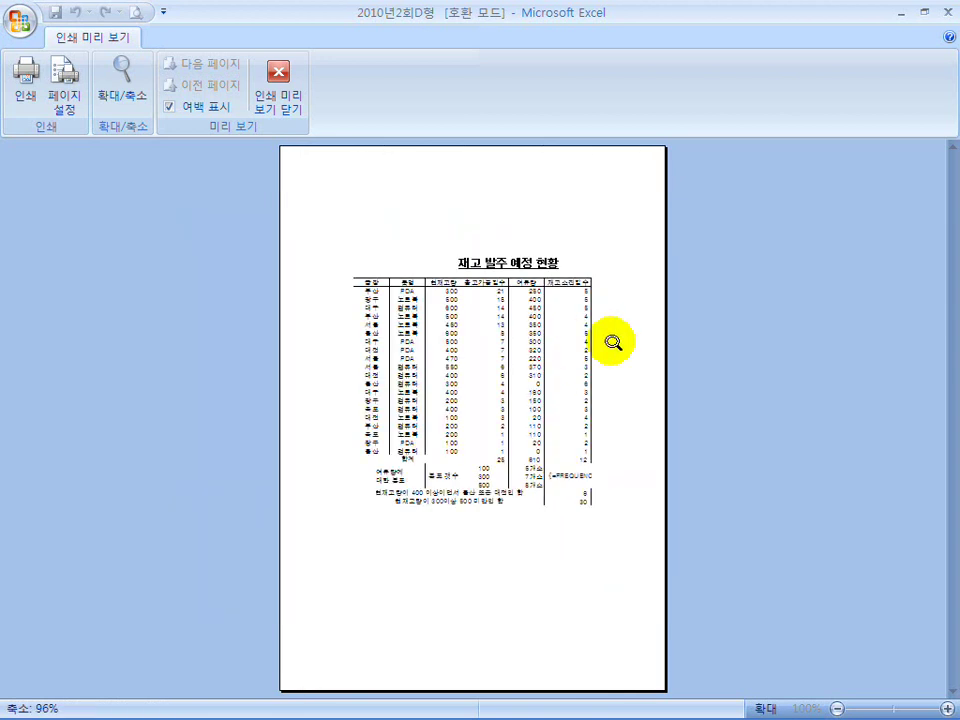
Step: Widen the table's columns A, B, C, F, G and H with the column markers in the enlarged print preview, and return to the worksheet
left_click(487, 390)
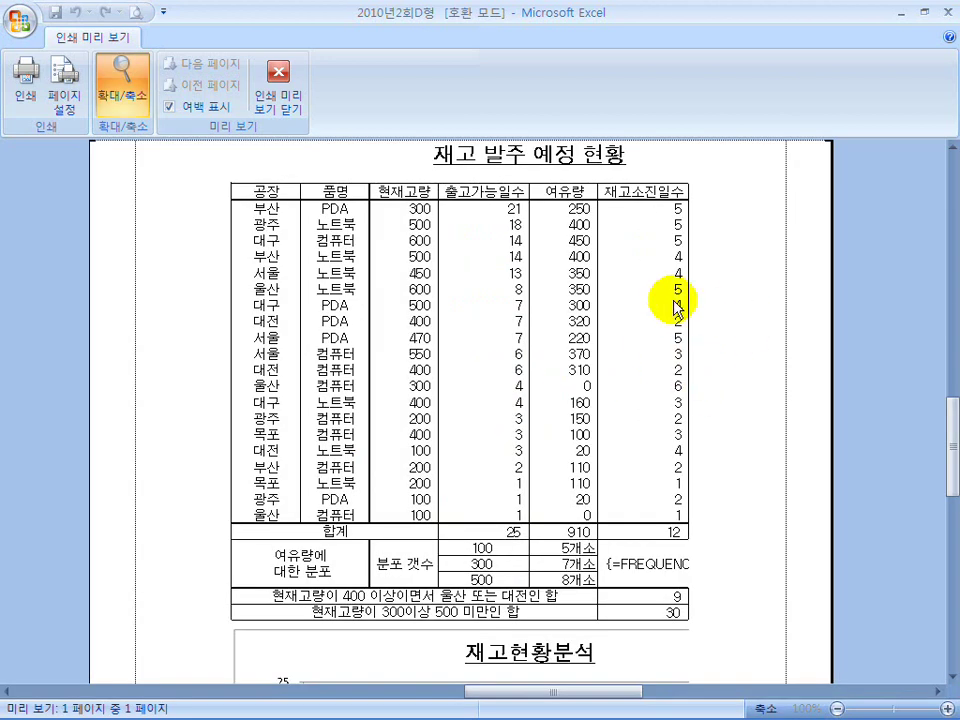
scroll(592, 335, "up", 5)
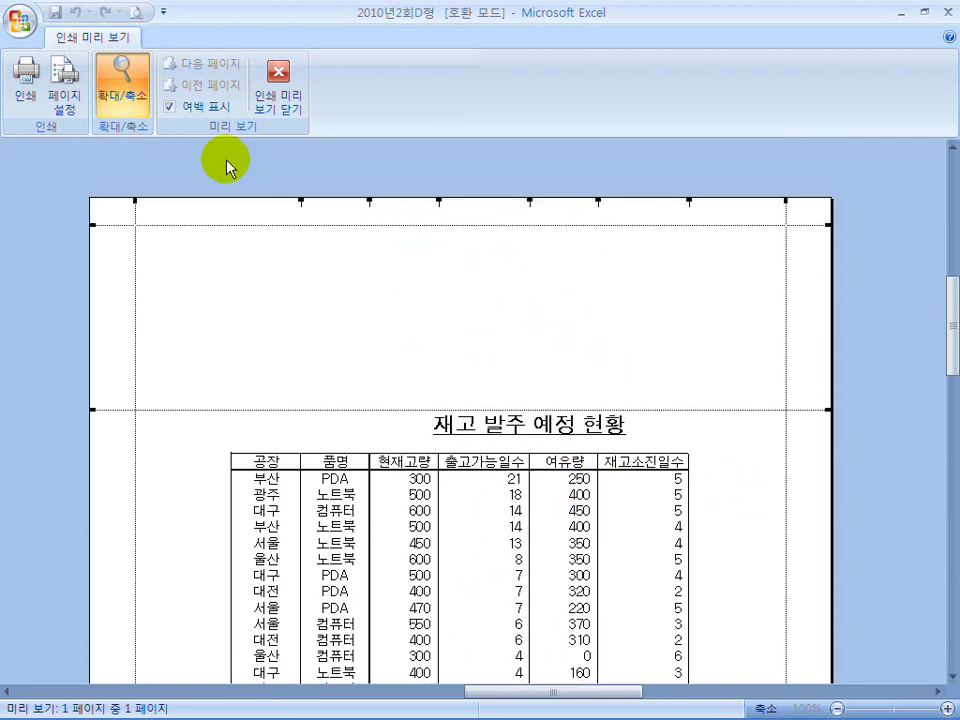
left_click(170, 107)
left_click(171, 107)
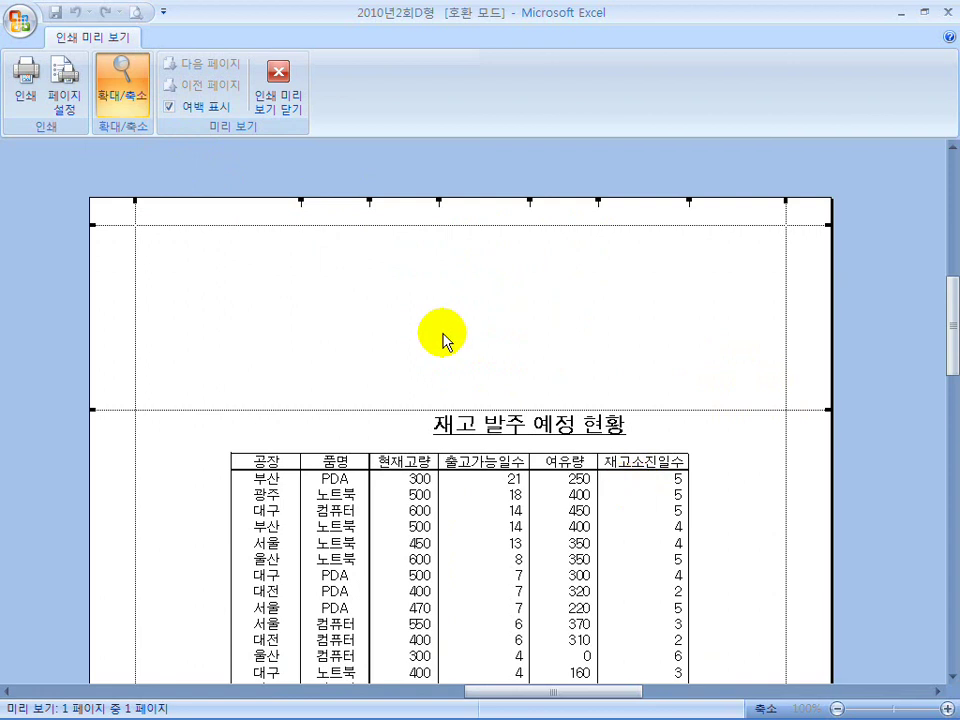
left_click_drag(301, 206, 318, 201)
left_click_drag(379, 203, 390, 204)
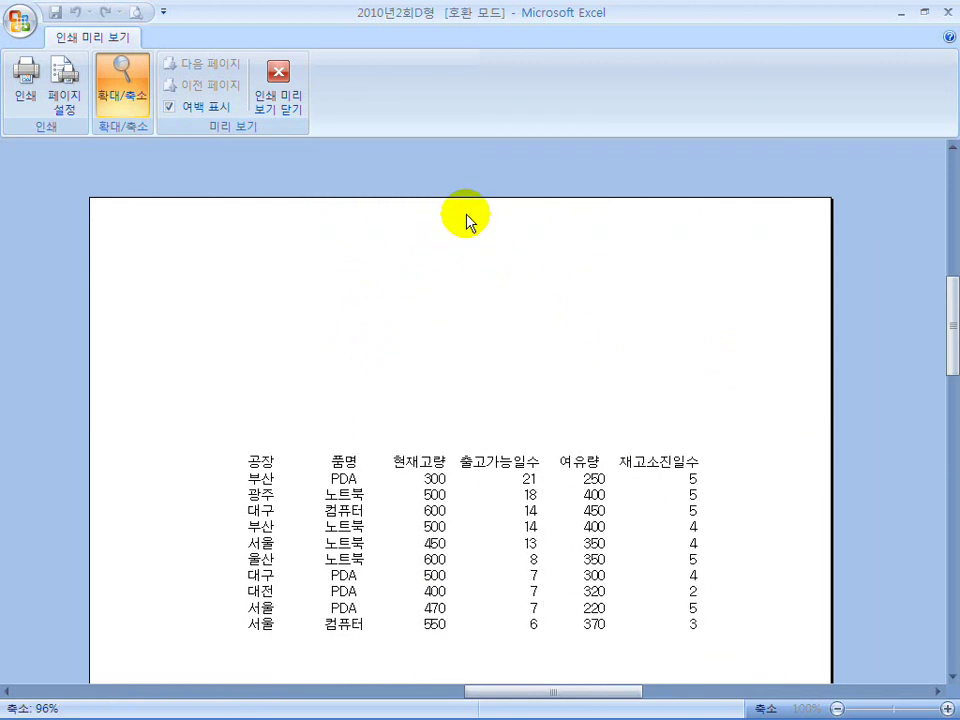
left_click(279, 105)
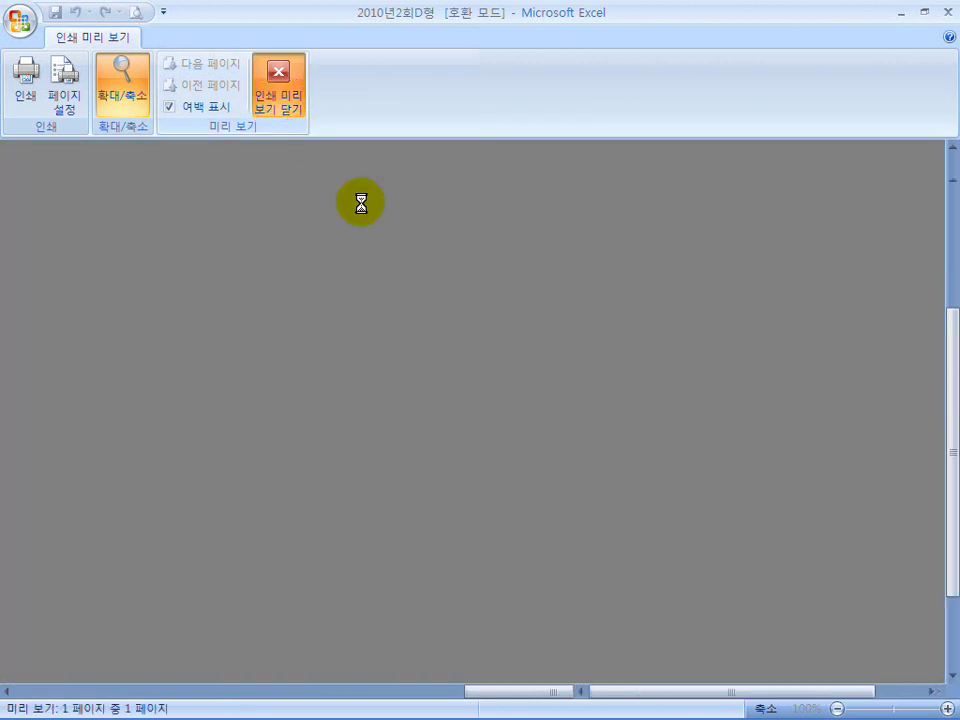
scroll(458, 334, "up", 4)
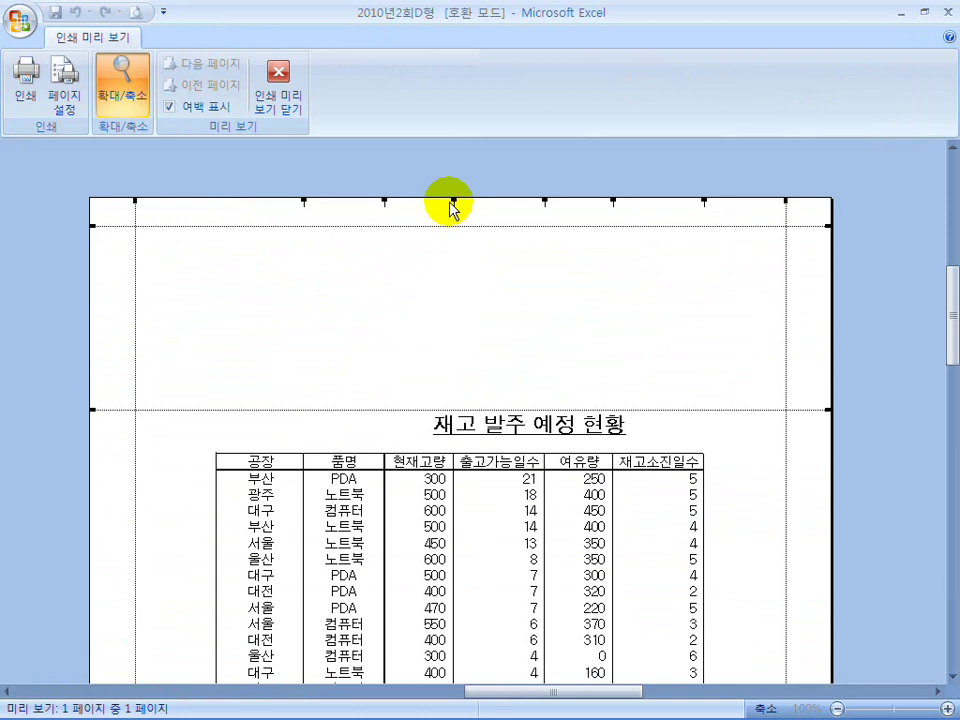
left_click_drag(452, 201, 644, 200)
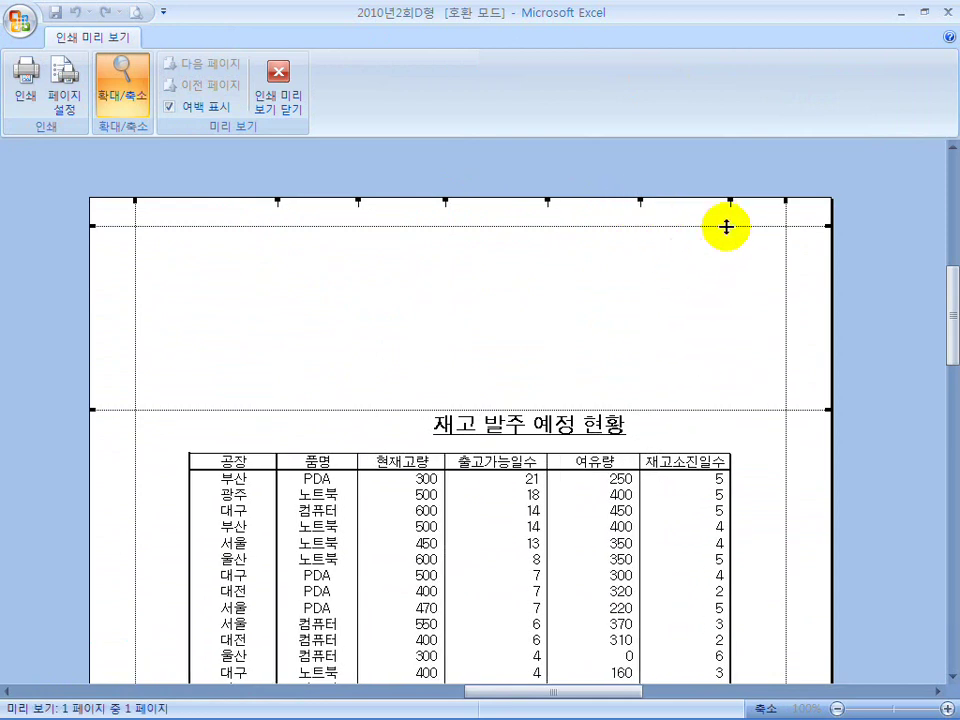
left_click_drag(731, 210, 745, 200)
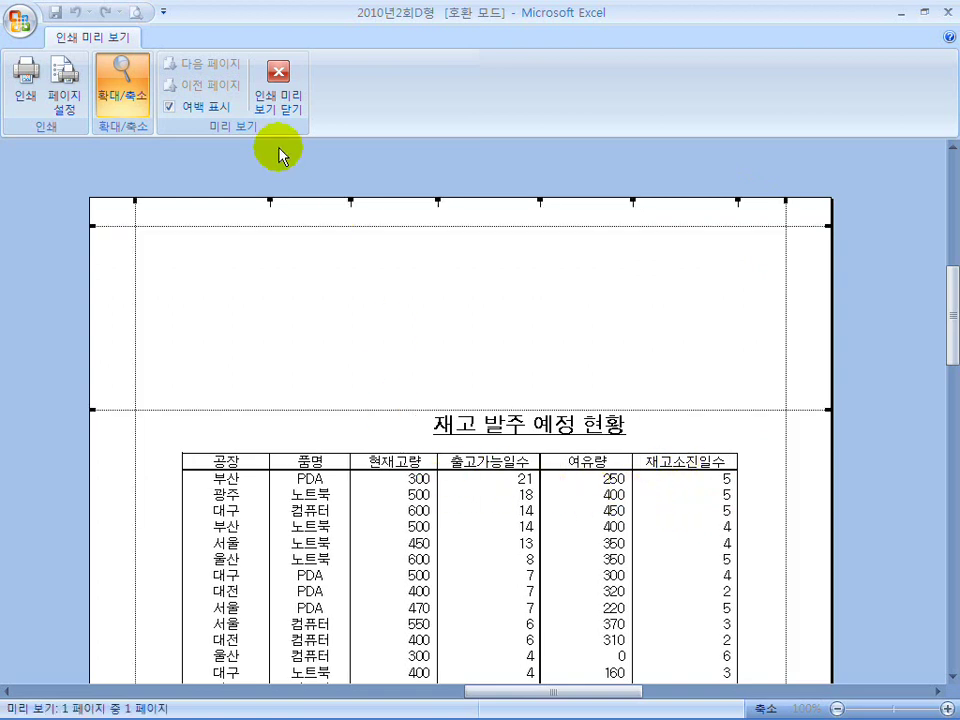
left_click(270, 100)
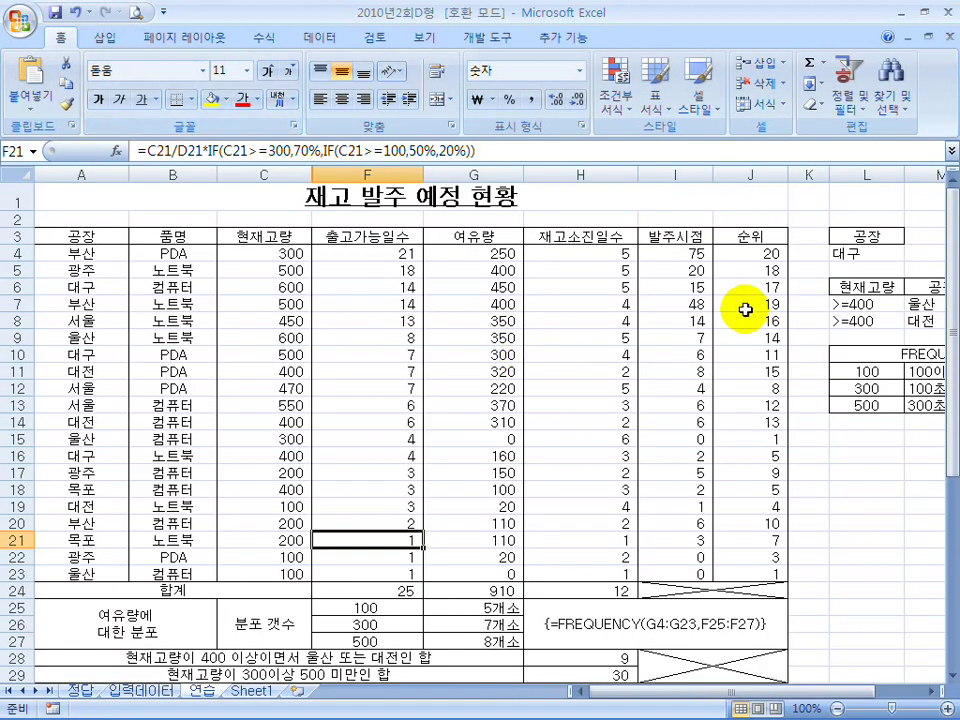
Step: Check the widened table columns in print preview, and go back to the worksheet
left_click(750, 307)
left_click(683, 320)
left_click(594, 335)
left_click(722, 334)
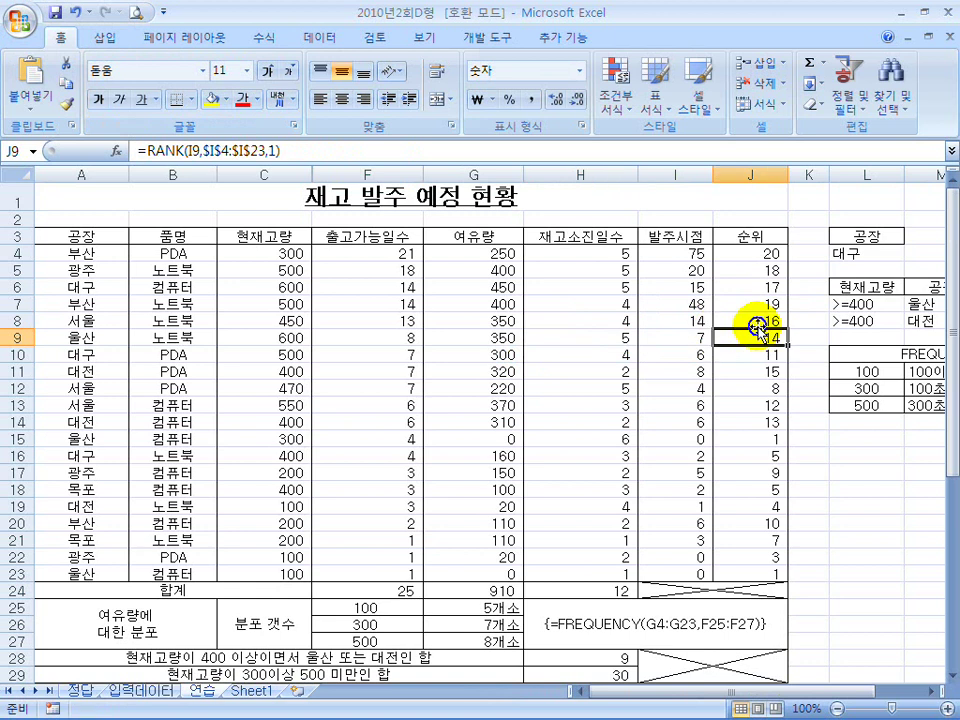
left_click(632, 321)
left_click(722, 321)
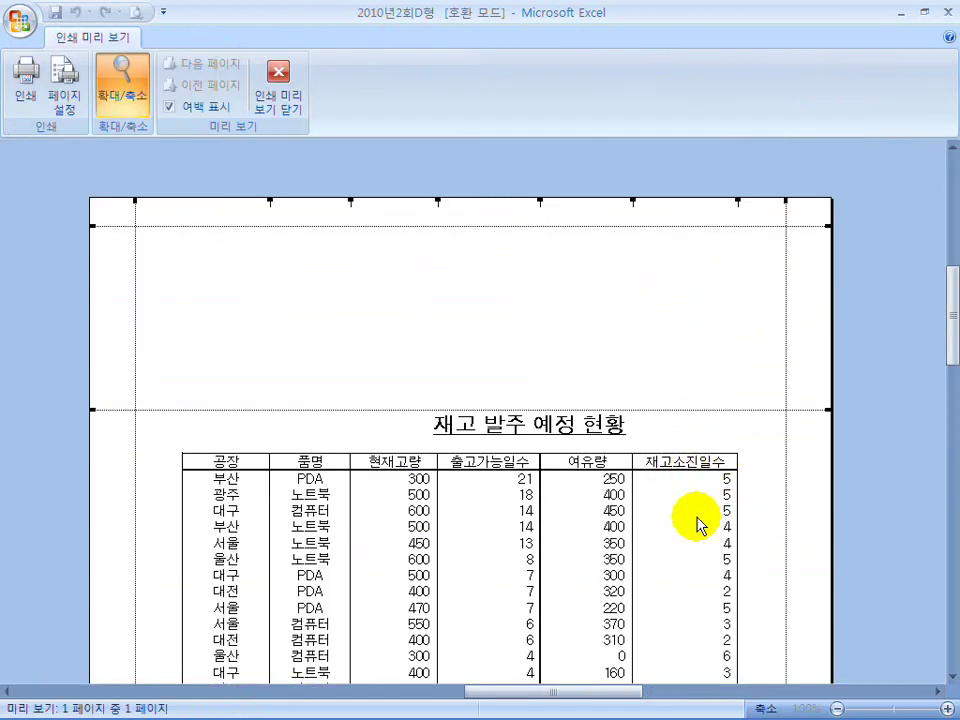
left_click(276, 98)
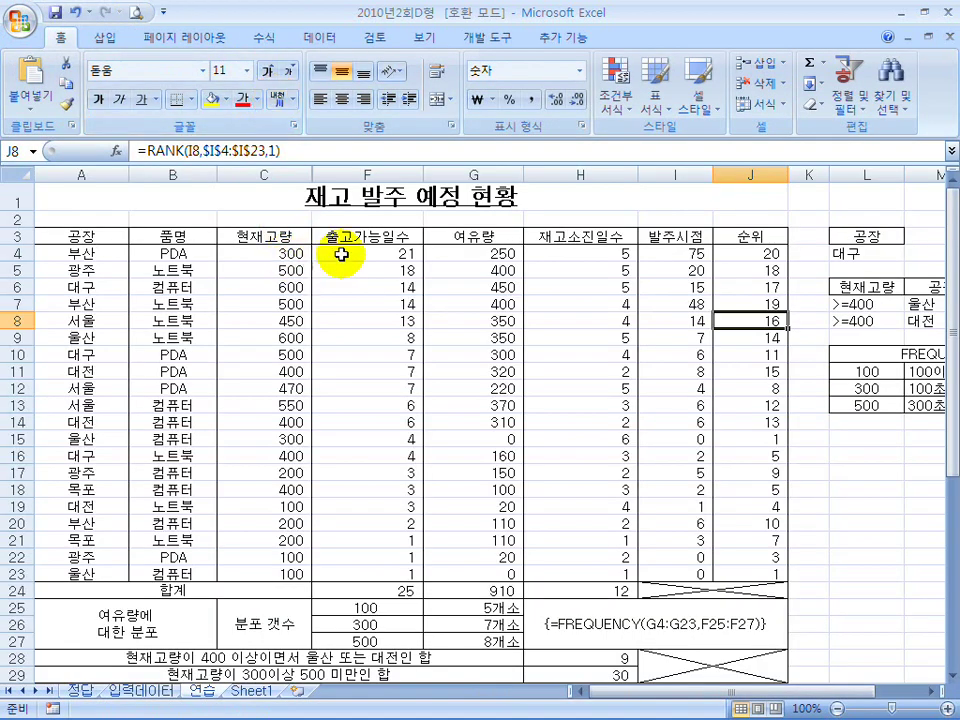
Step: Narrow columns A, B, C, F, G and H of the table so each fits more closely around its contents
left_click_drag(130, 178, 105, 172)
left_click_drag(190, 175, 180, 175)
left_click_drag(274, 177, 264, 177)
left_click_drag(377, 172, 358, 175)
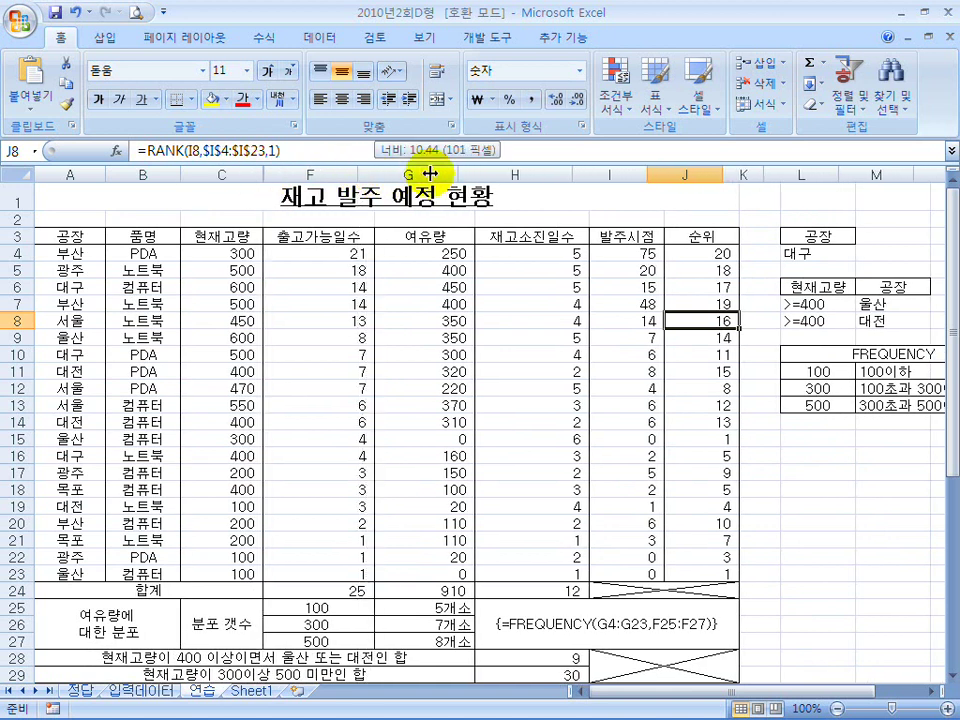
left_click_drag(459, 174, 487, 175)
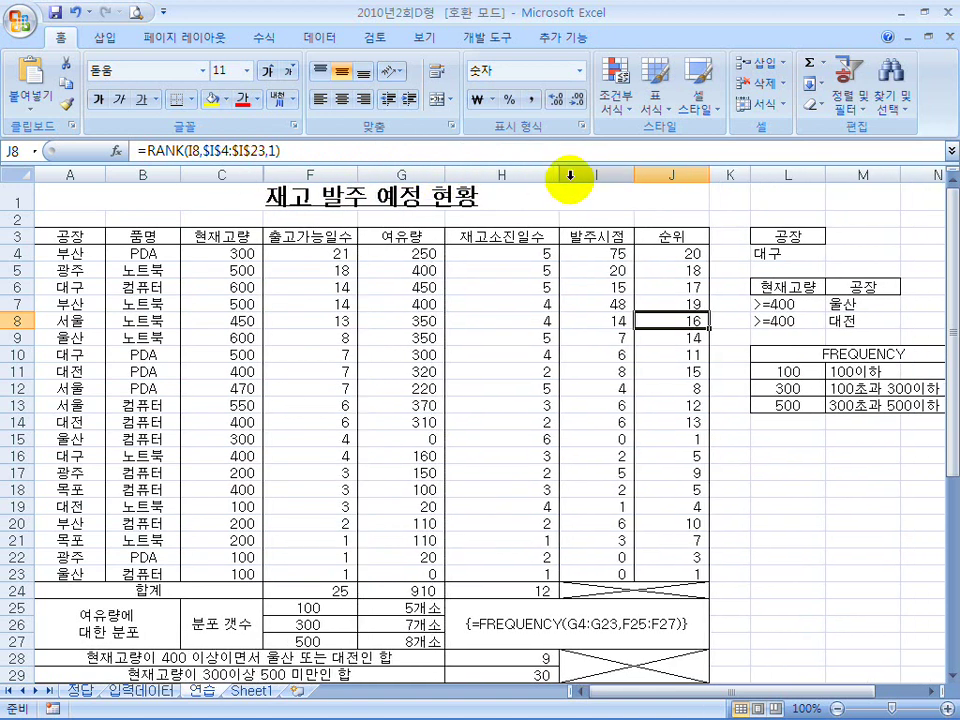
left_click_drag(559, 179, 536, 118)
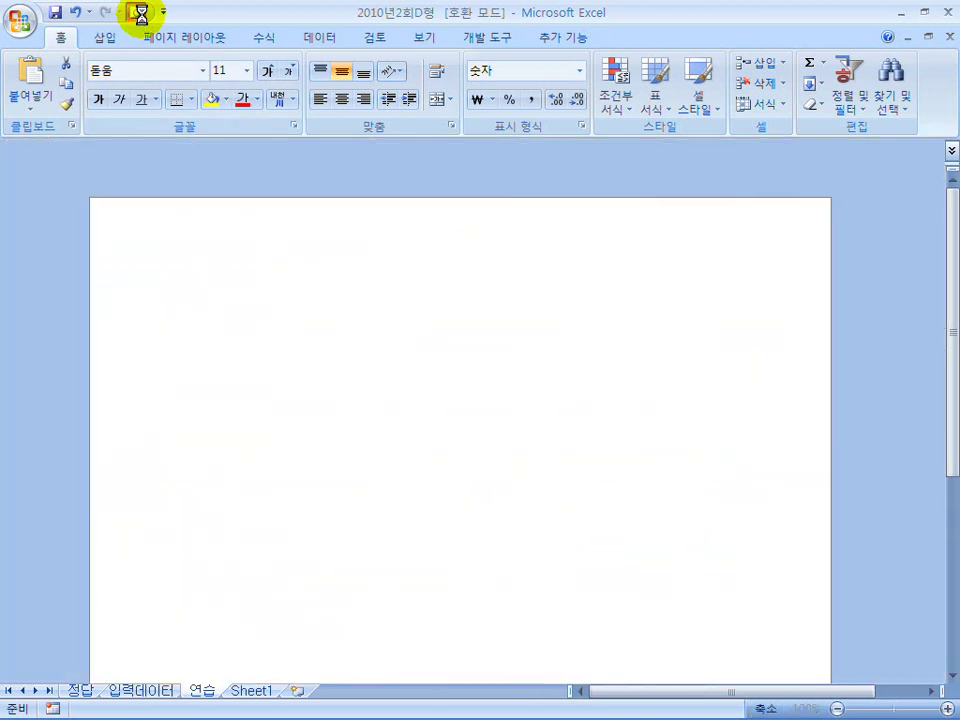
Step: Check the fit in print preview, narrow columns A, B, C and G further, and set column J's width to 7.00
left_click(275, 96)
left_click_drag(181, 176, 170, 174)
left_click_drag(105, 174, 93, 174)
mouse_move(242, 176)
left_mouse_down()
mouse_move(208, 172)
mouse_move(229, 174)
left_mouse_up()
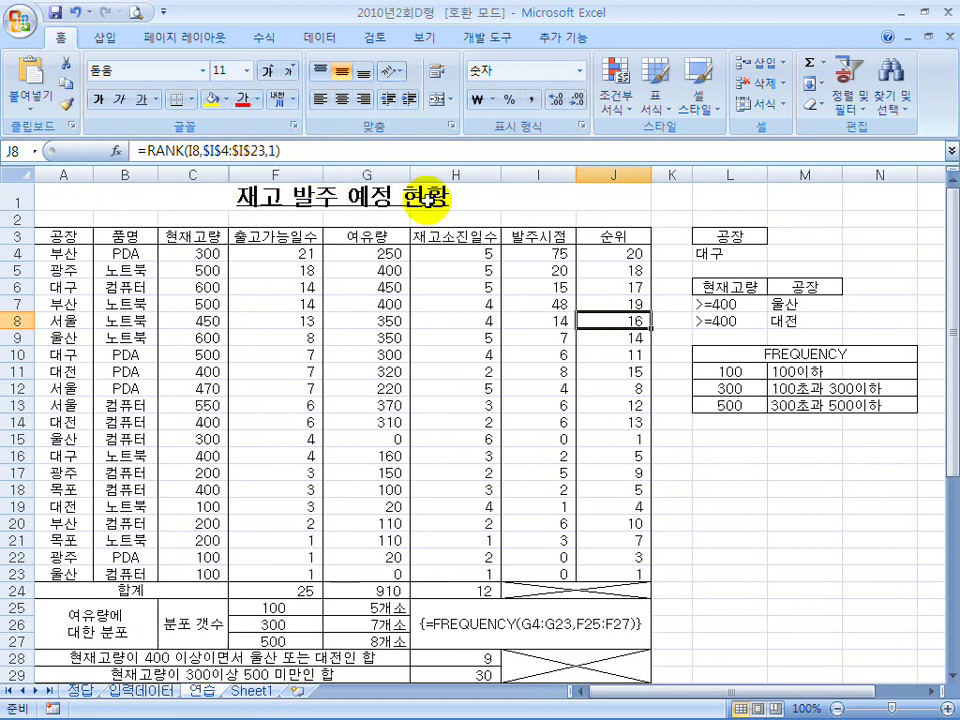
left_click_drag(410, 174, 397, 173)
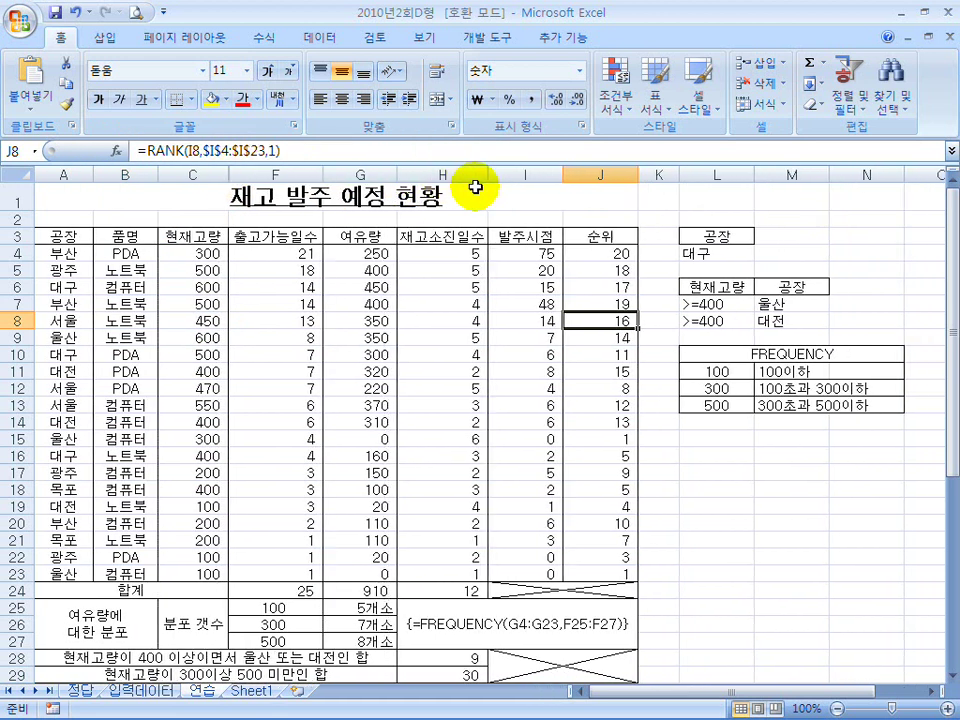
left_click_drag(634, 176, 628, 176)
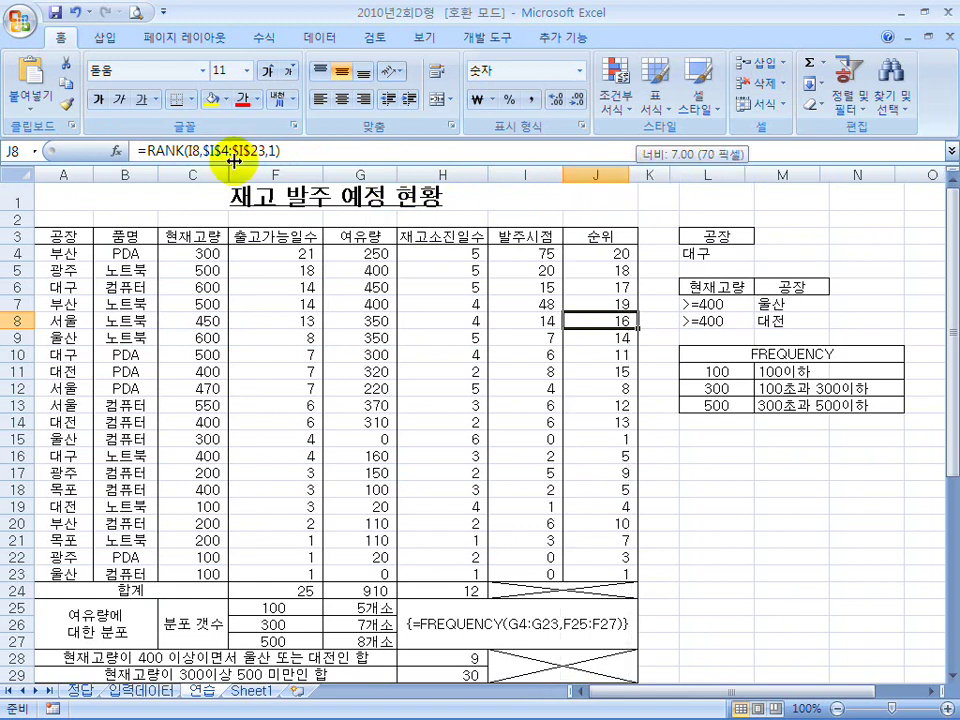
Step: Review the narrowed table's fit on the printed page in print preview, and return to the worksheet with cell A1 selected
left_click(138, 13)
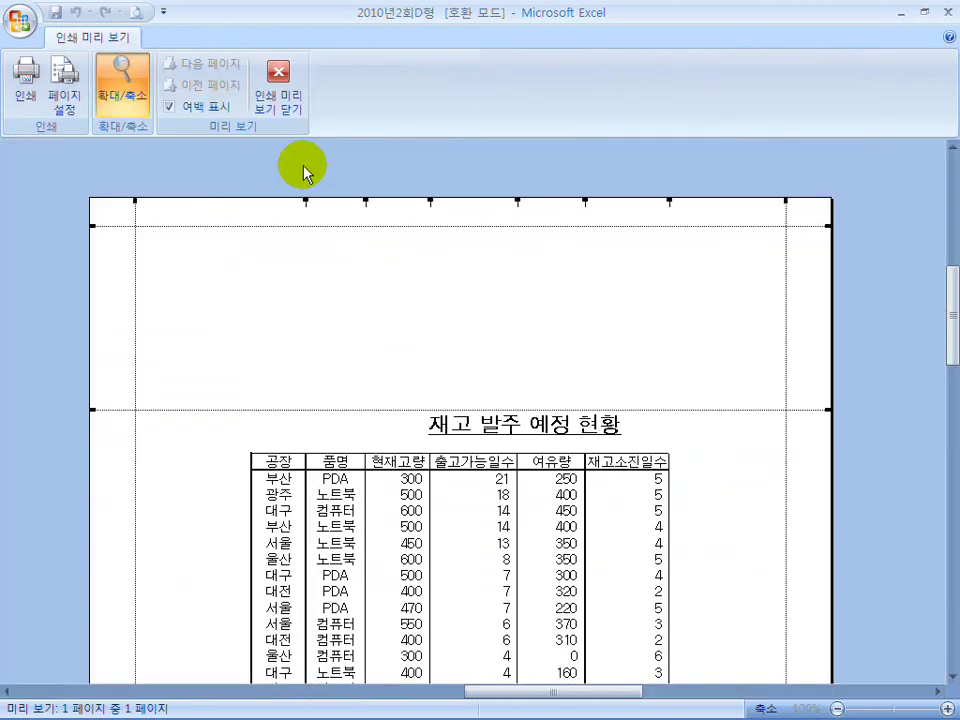
left_click(283, 105)
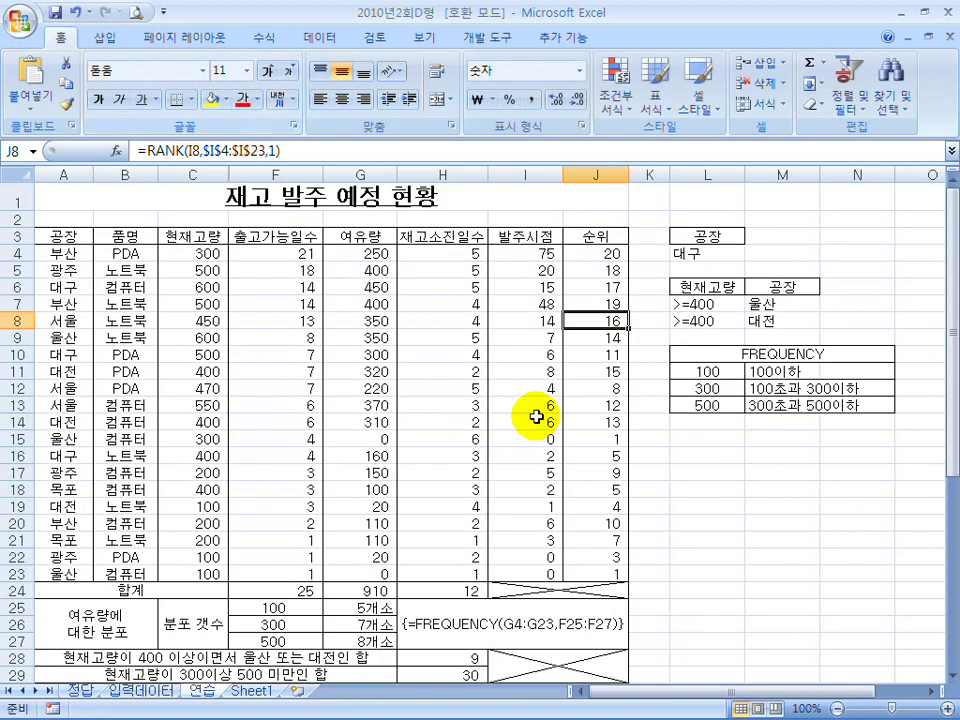
key("ctrl+Home")
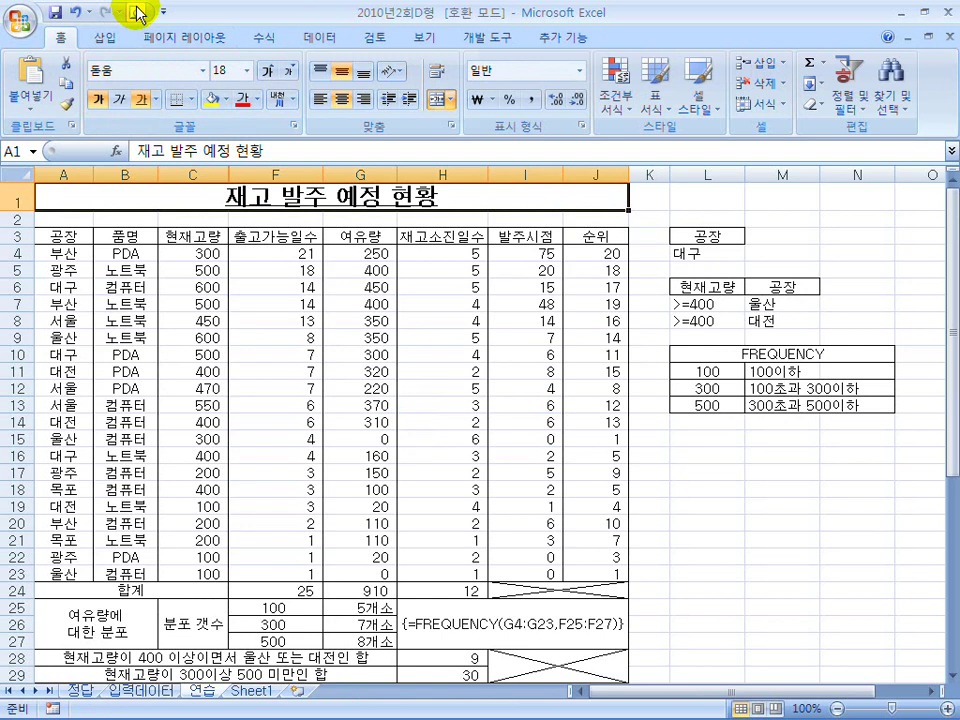
left_click(135, 12)
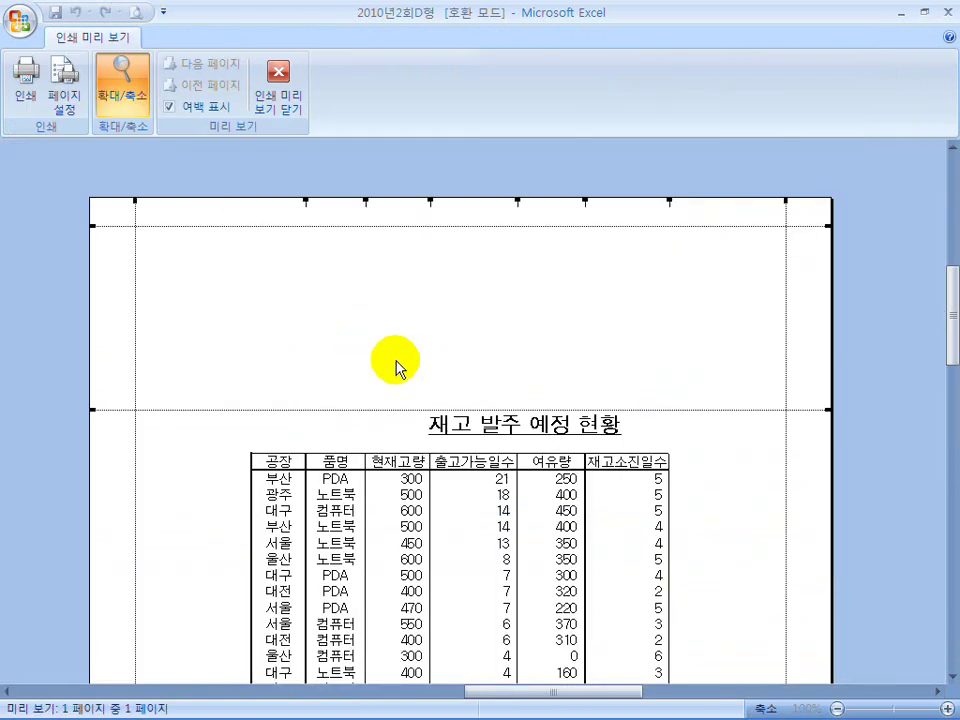
scroll(418, 343, "down", 2)
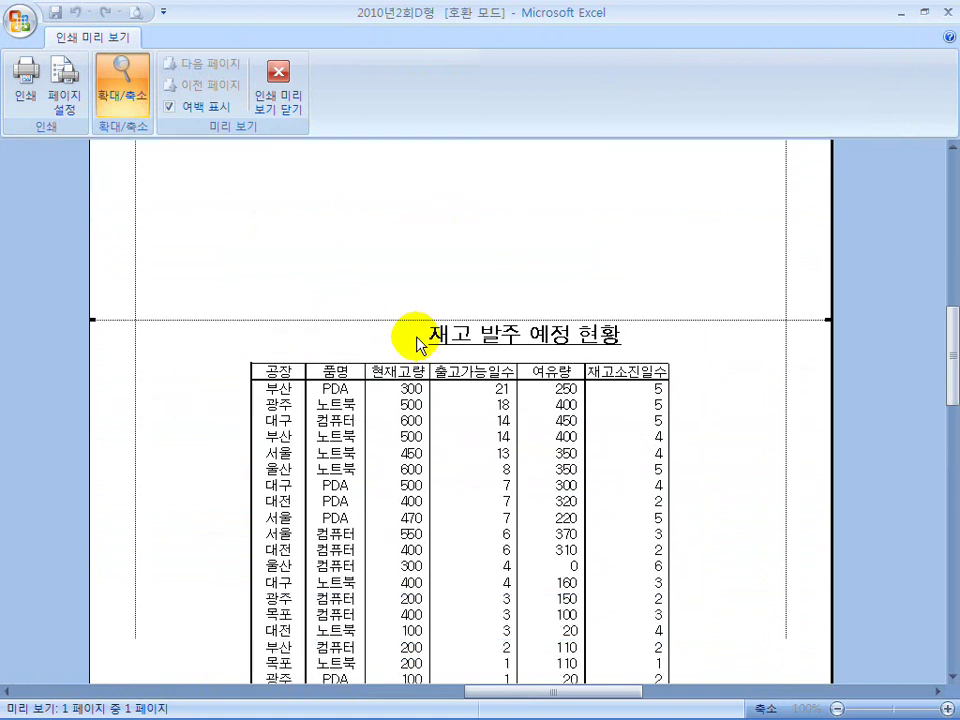
scroll(440, 325, "up", 1)
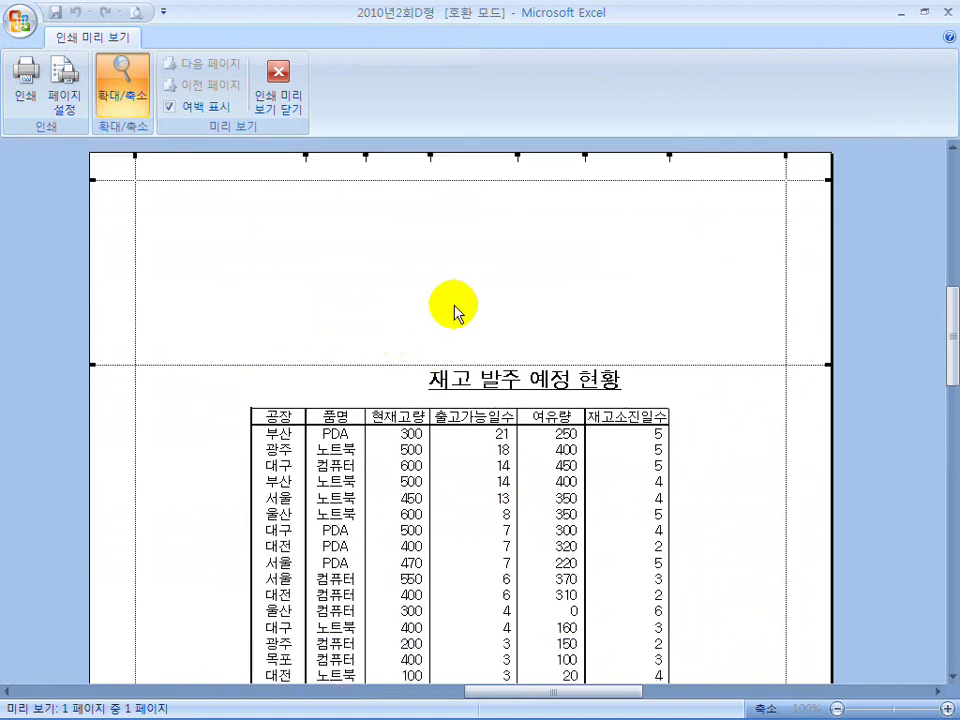
scroll(380, 360, "down", 2)
left_click(280, 97)
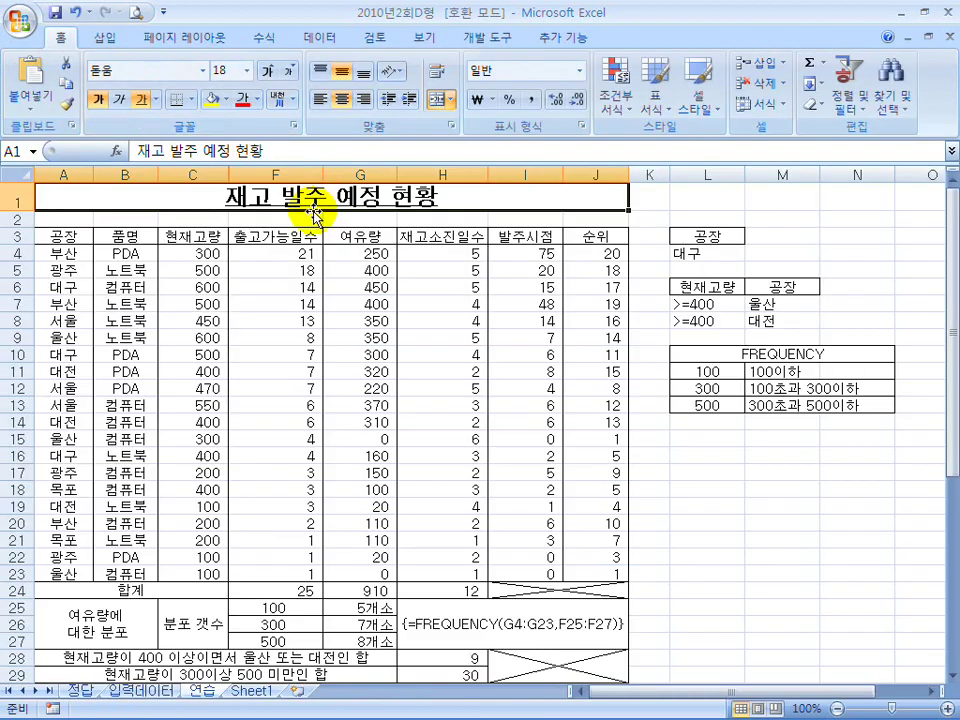
Step: Inspect the page and print area settings in the page setup, and close it without applying changes
left_click(158, 37)
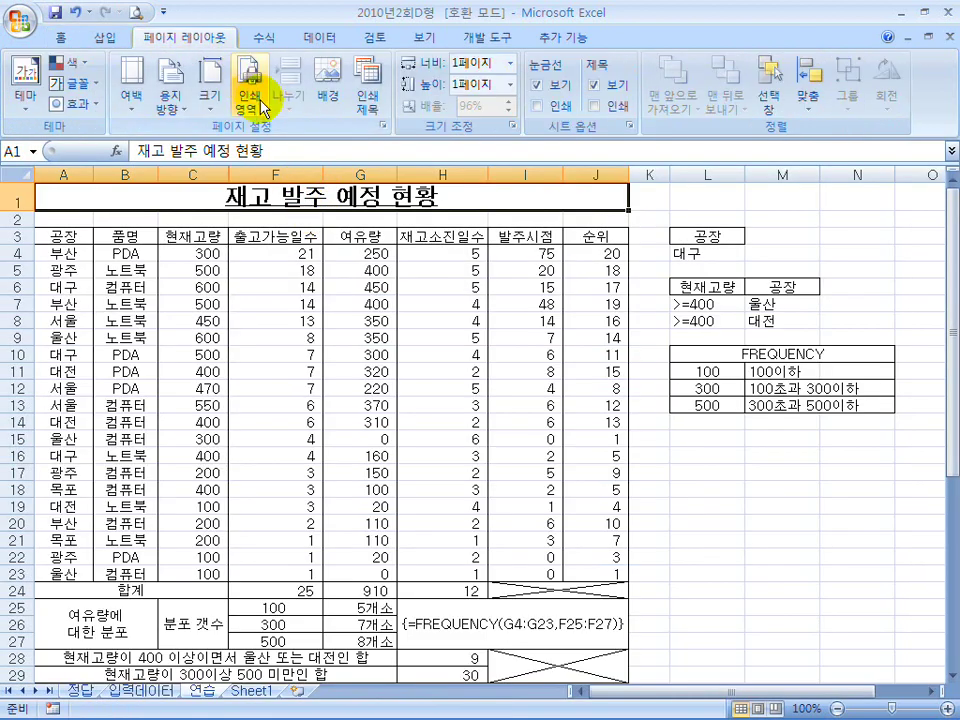
left_click(383, 127)
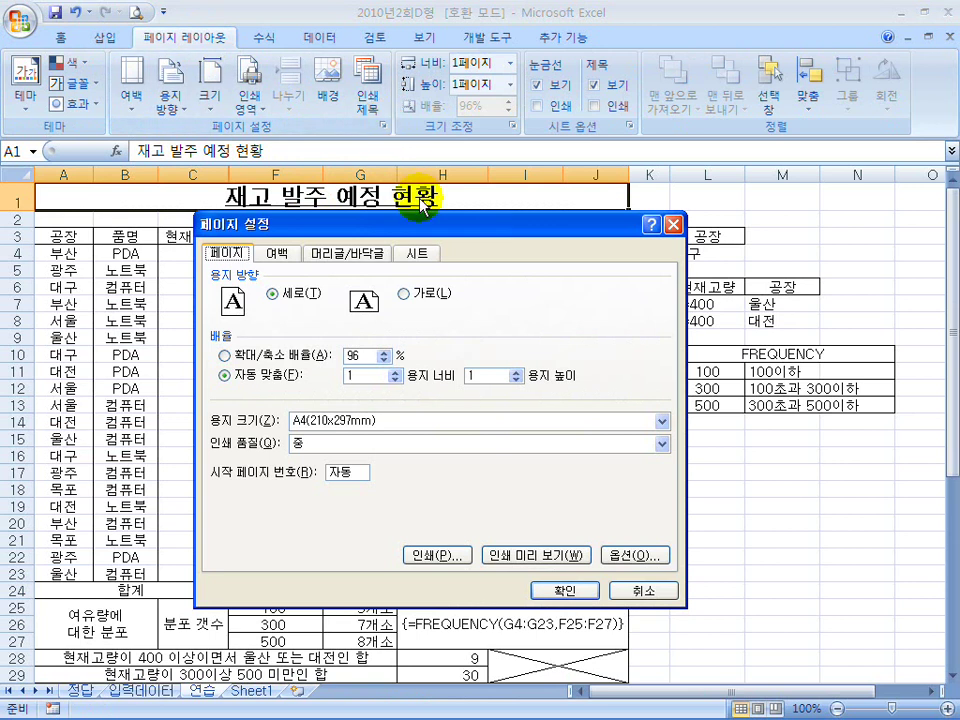
left_click(413, 254)
left_click_drag(321, 279, 283, 284)
left_click_drag(414, 223, 585, 309)
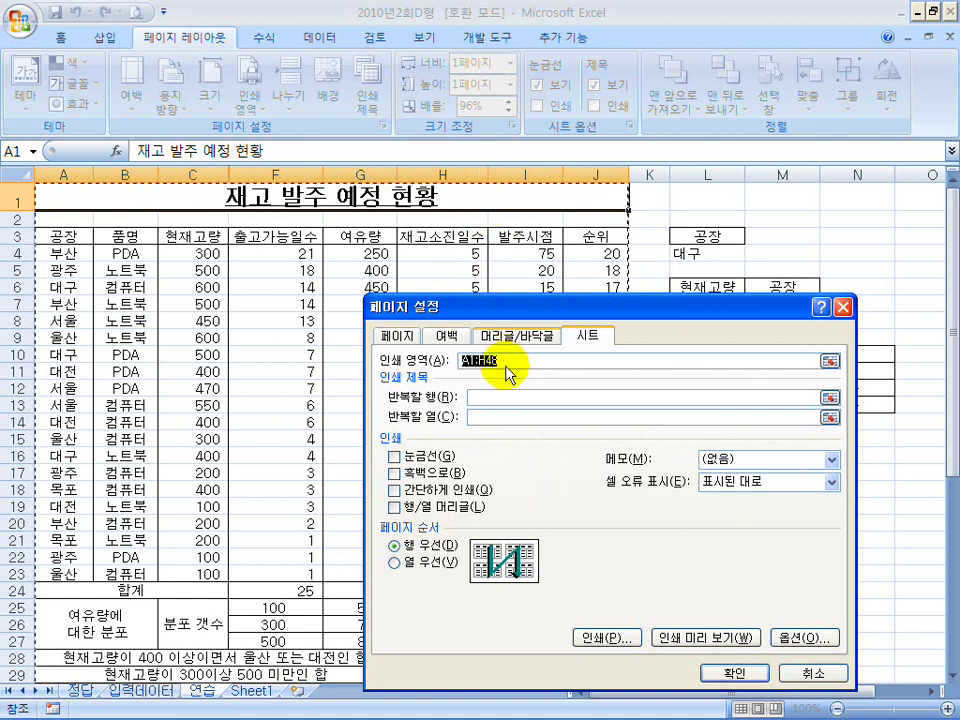
left_click(815, 675)
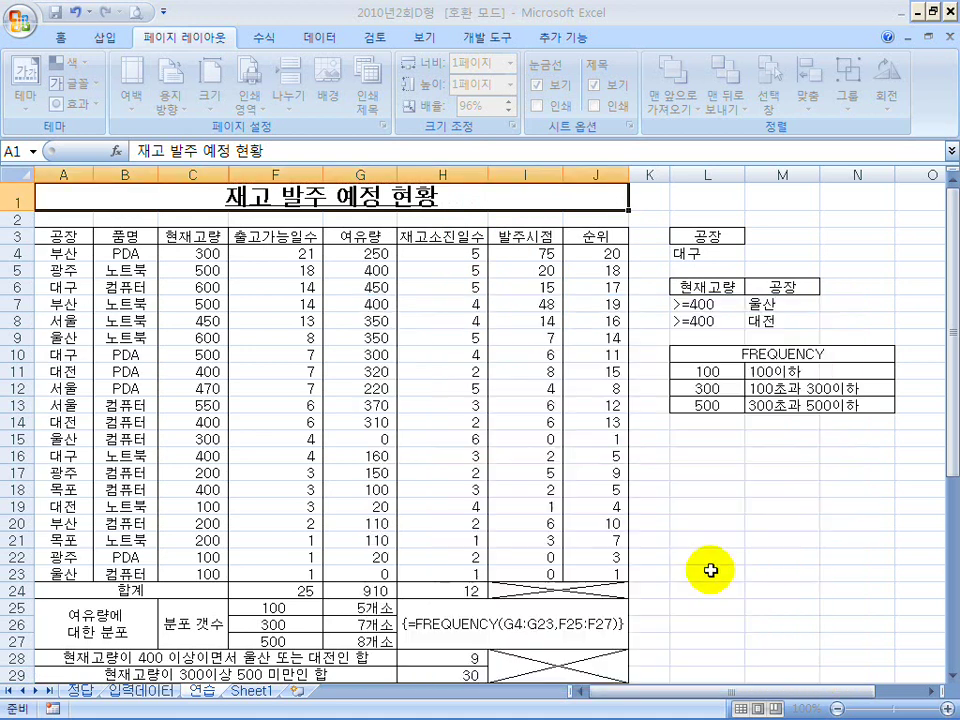
Step: Clear the existing print area and set the range A1:J46, covering the table and chart, as the print area
left_click(249, 102)
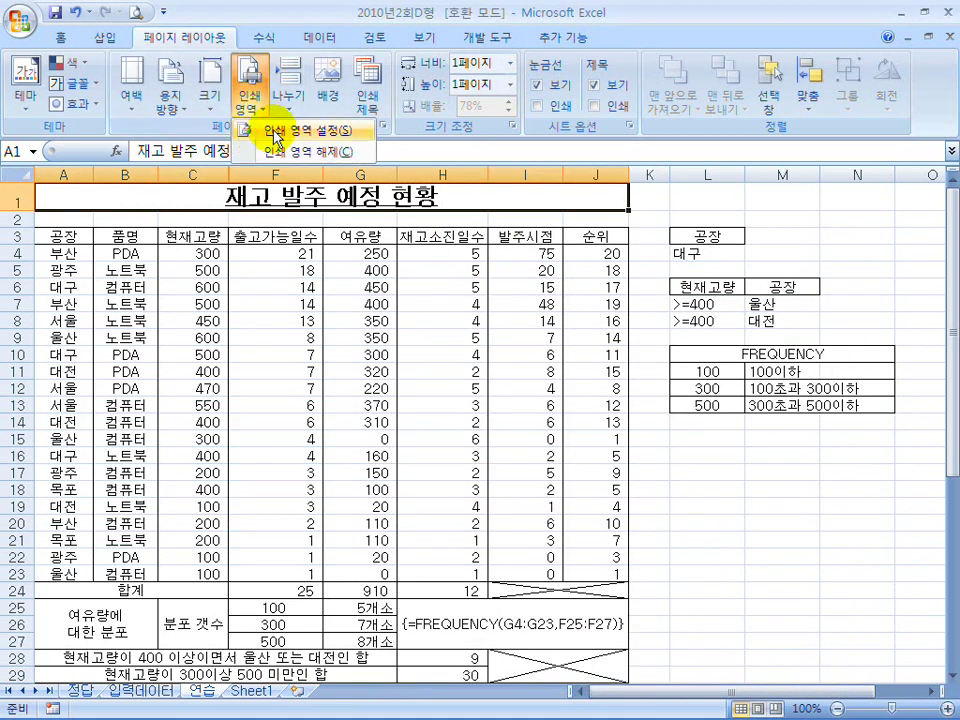
left_click(284, 150)
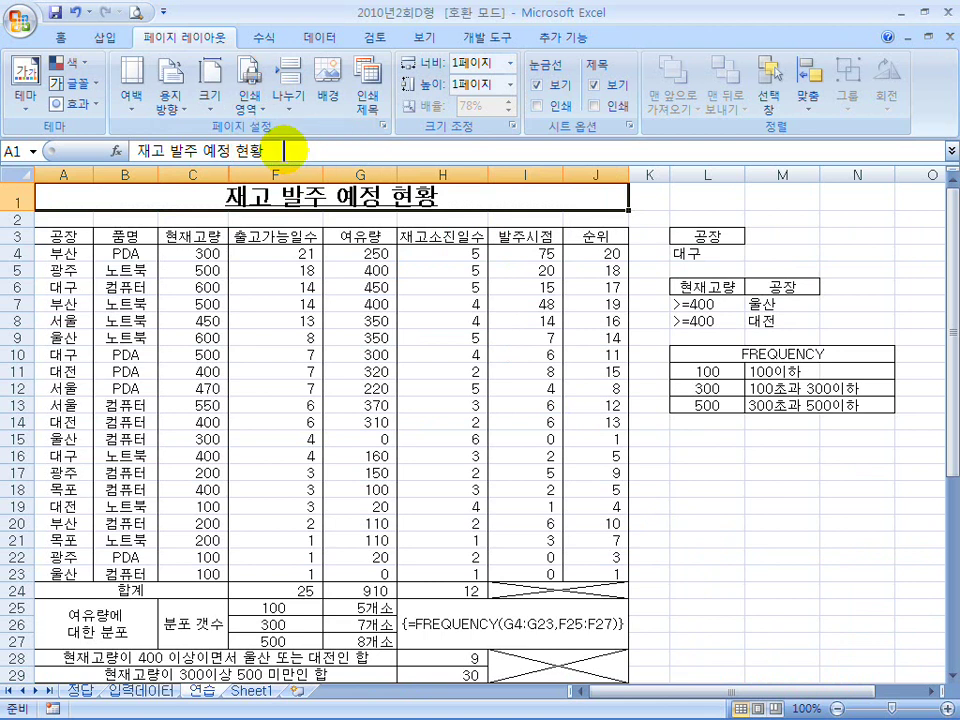
left_click_drag(261, 197, 342, 450)
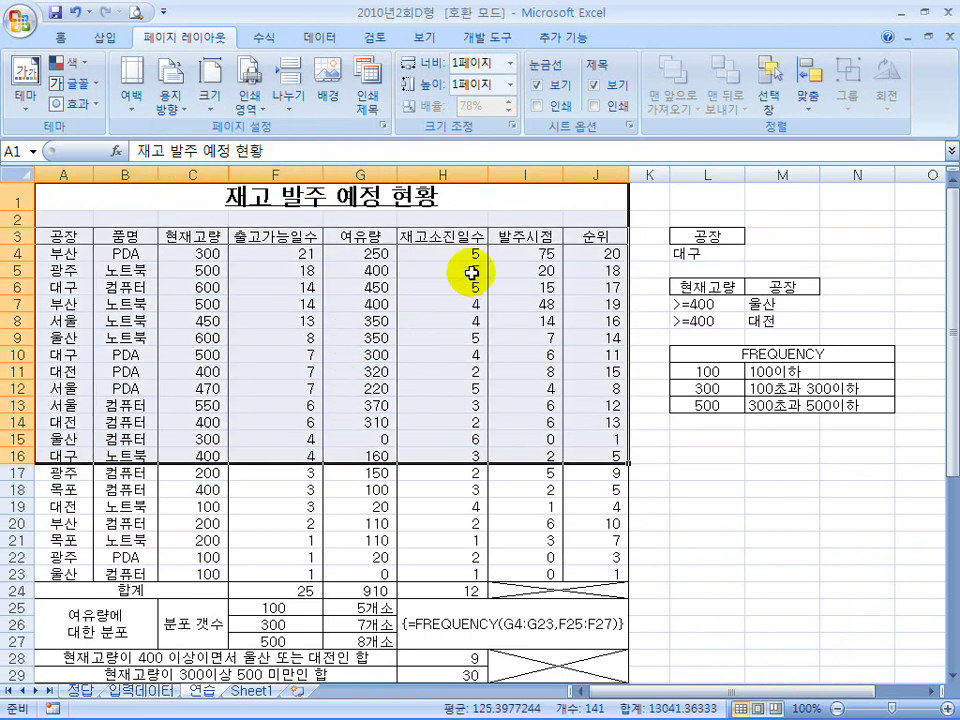
left_click(455, 492)
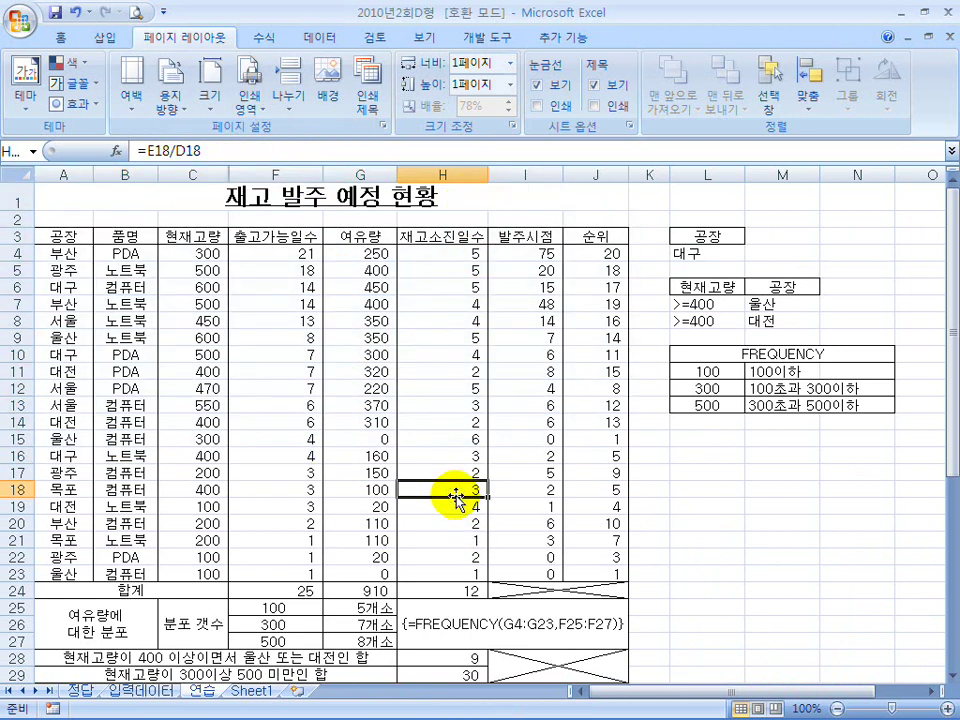
left_click_drag(86, 197, 497, 569)
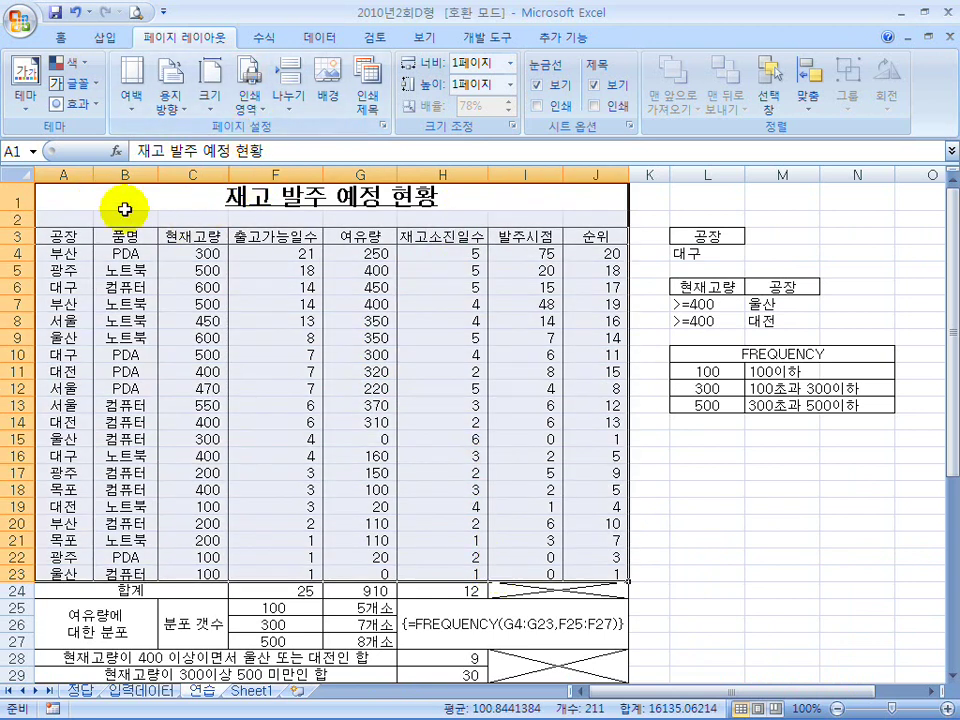
left_click(168, 203)
left_click_drag(168, 203, 552, 322)
left_click(256, 110)
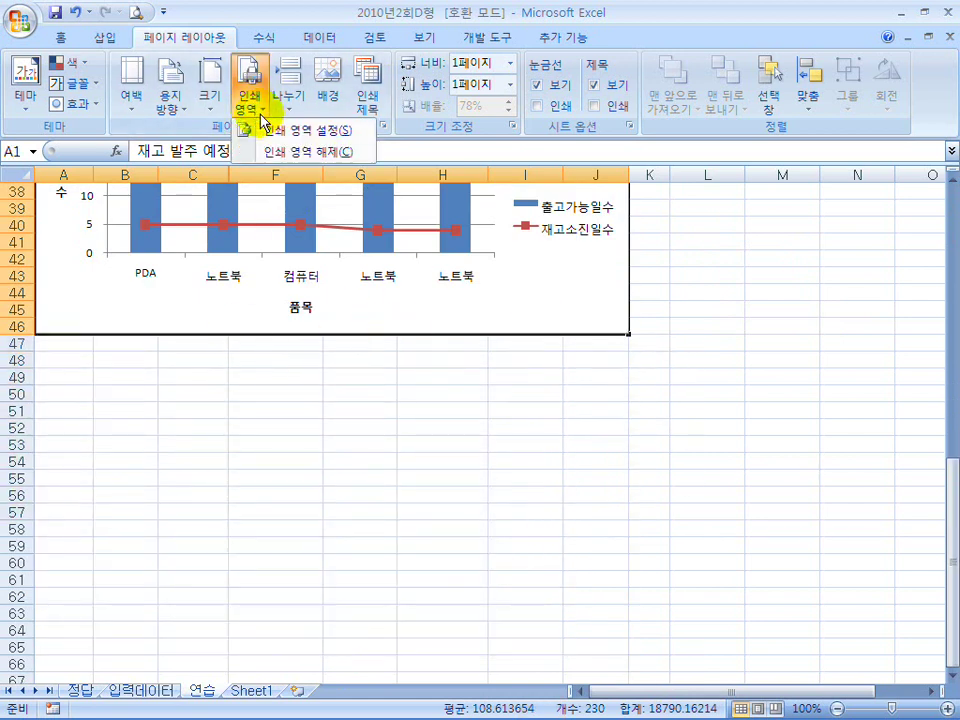
left_click(272, 133)
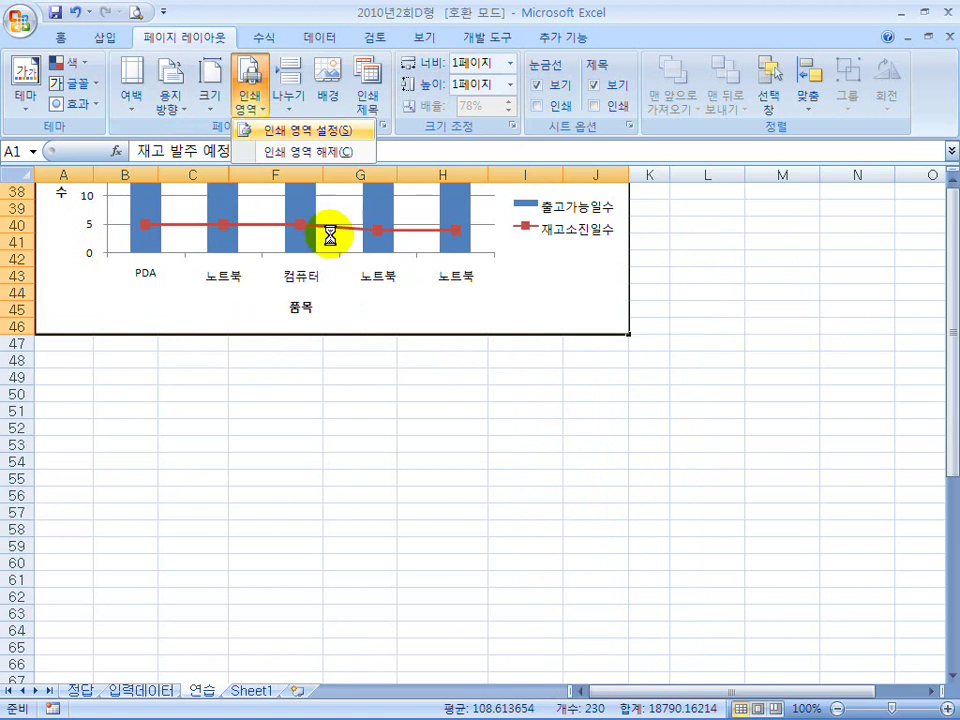
scroll(797, 320, "down", 1)
scroll(797, 258, "up", 1)
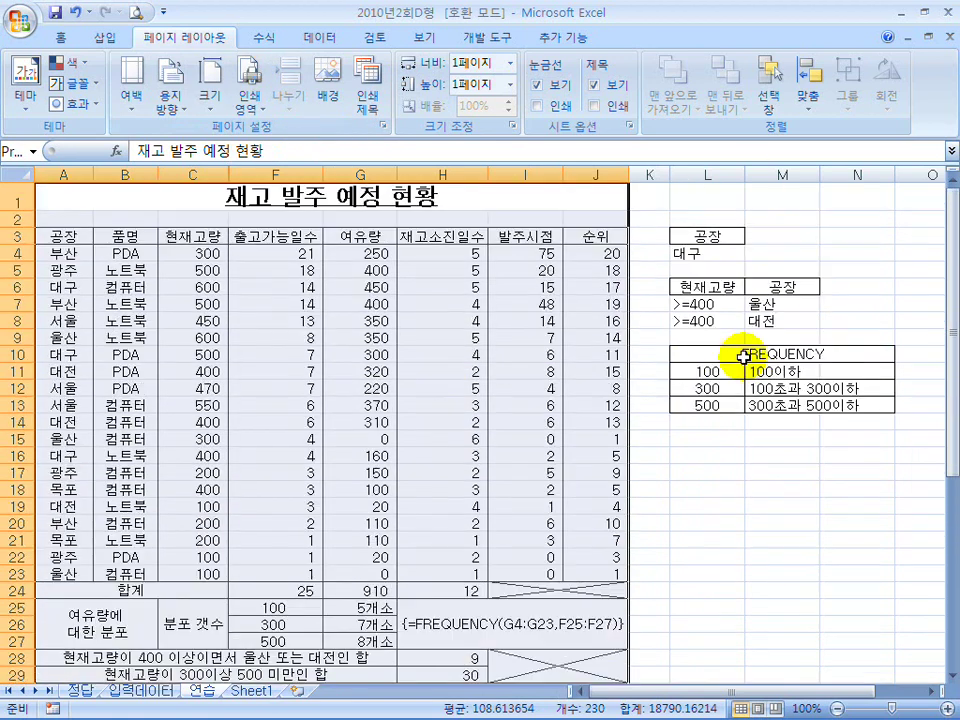
Step: Slightly widen columns A, B, F and J in print preview, try to widen column C, and return to the worksheet
left_click(252, 100)
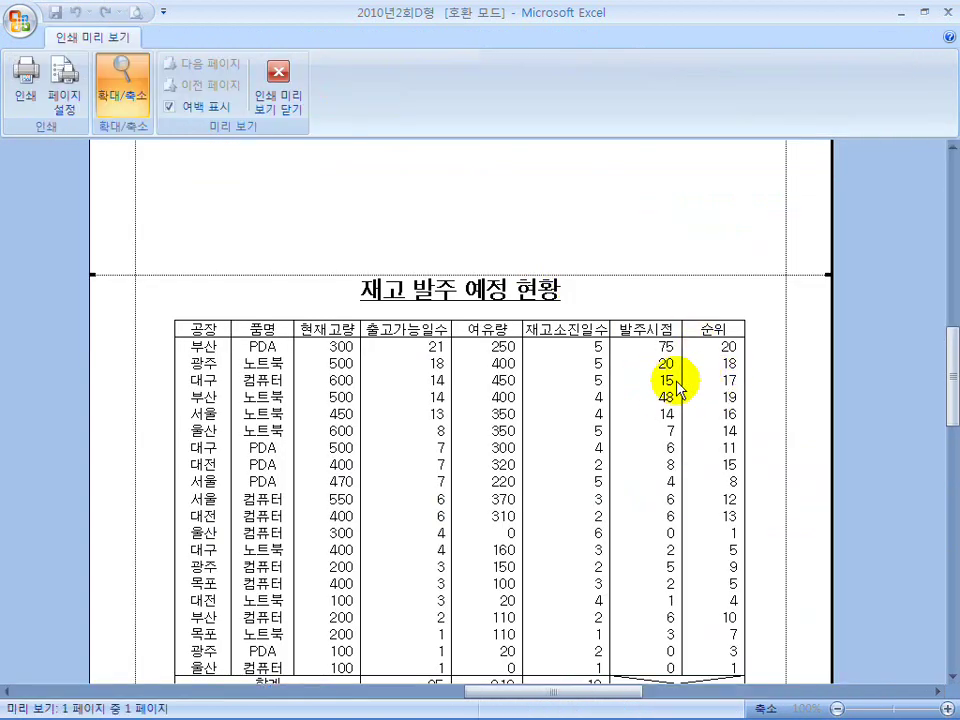
scroll(522, 280, "up", 2)
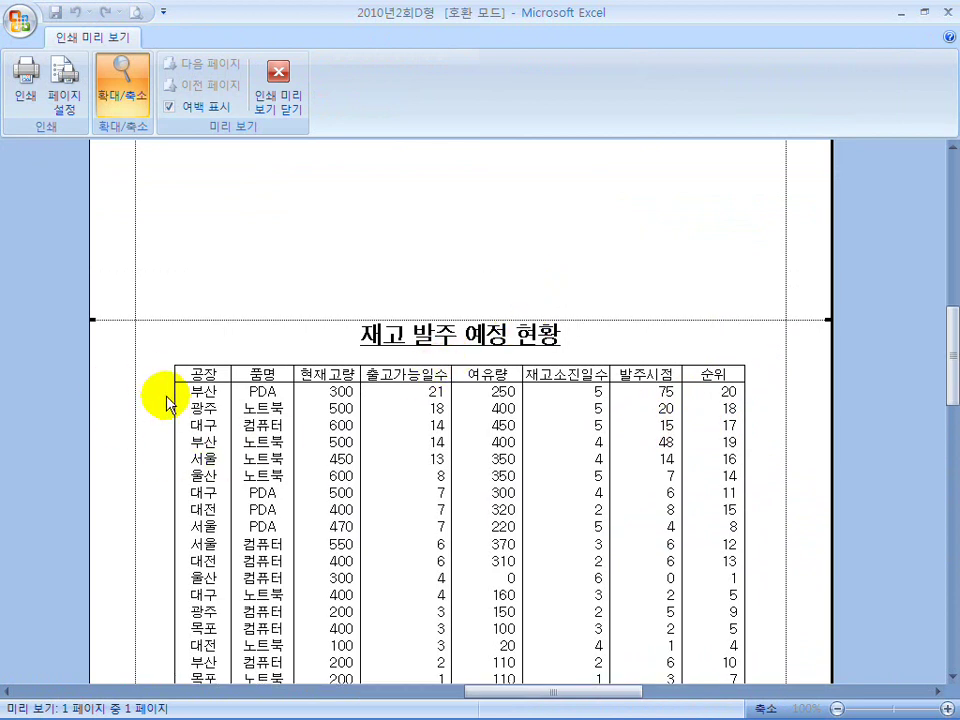
scroll(168, 415, "up", 2)
left_click_drag(231, 159, 237, 157)
mouse_move(299, 163)
left_mouse_down()
mouse_move(294, 156)
mouse_move(304, 157)
left_mouse_up()
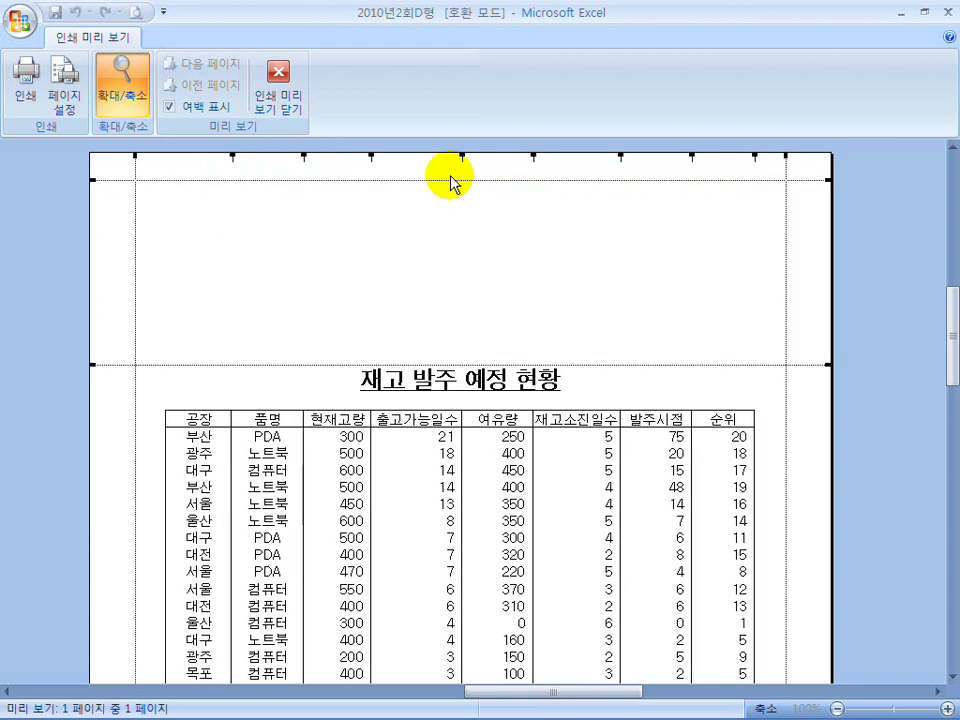
left_click_drag(462, 157, 466, 160)
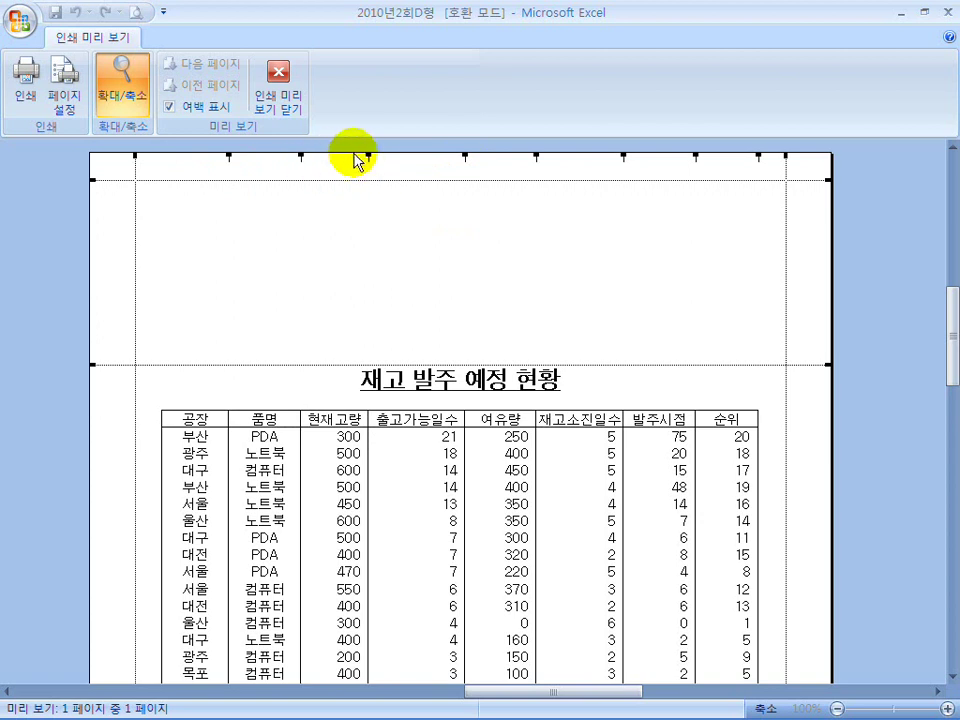
left_click_drag(368, 155, 374, 156)
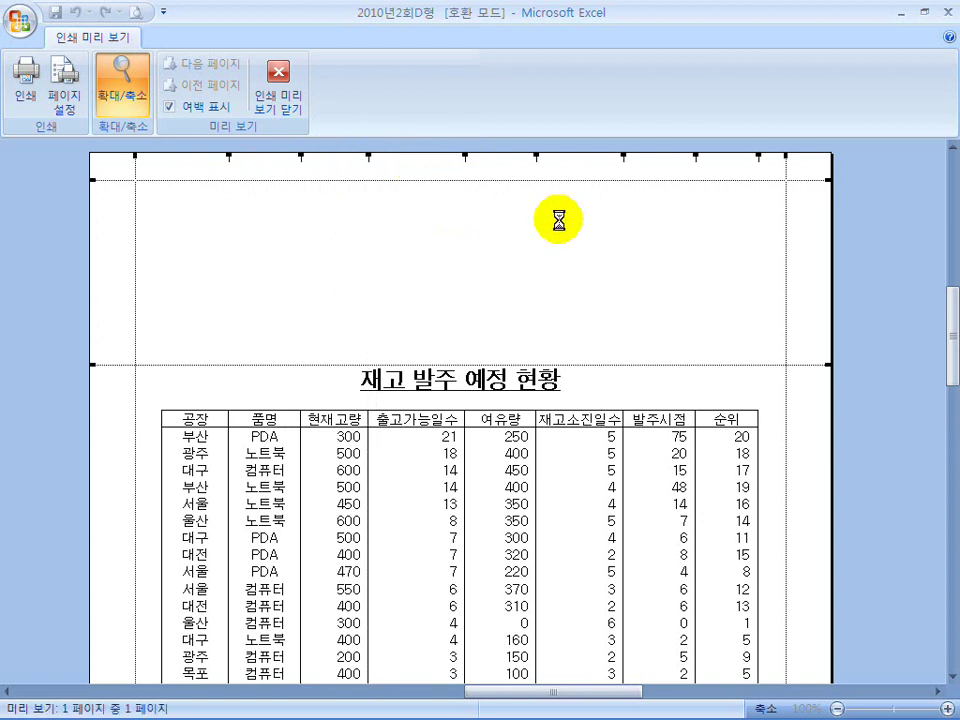
left_click_drag(763, 156, 772, 155)
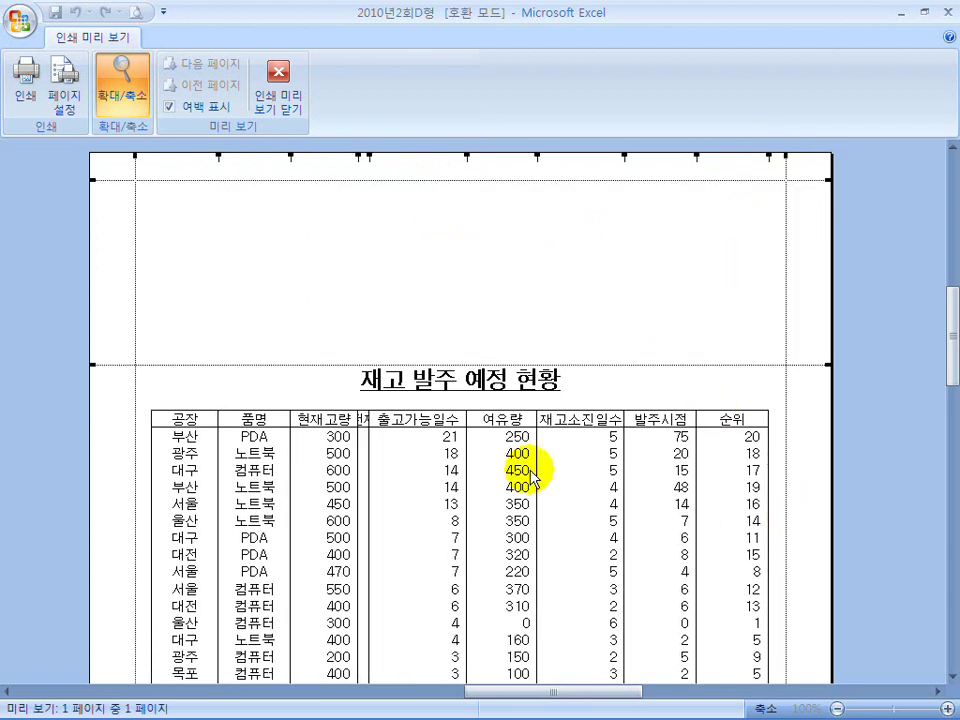
left_click(270, 100)
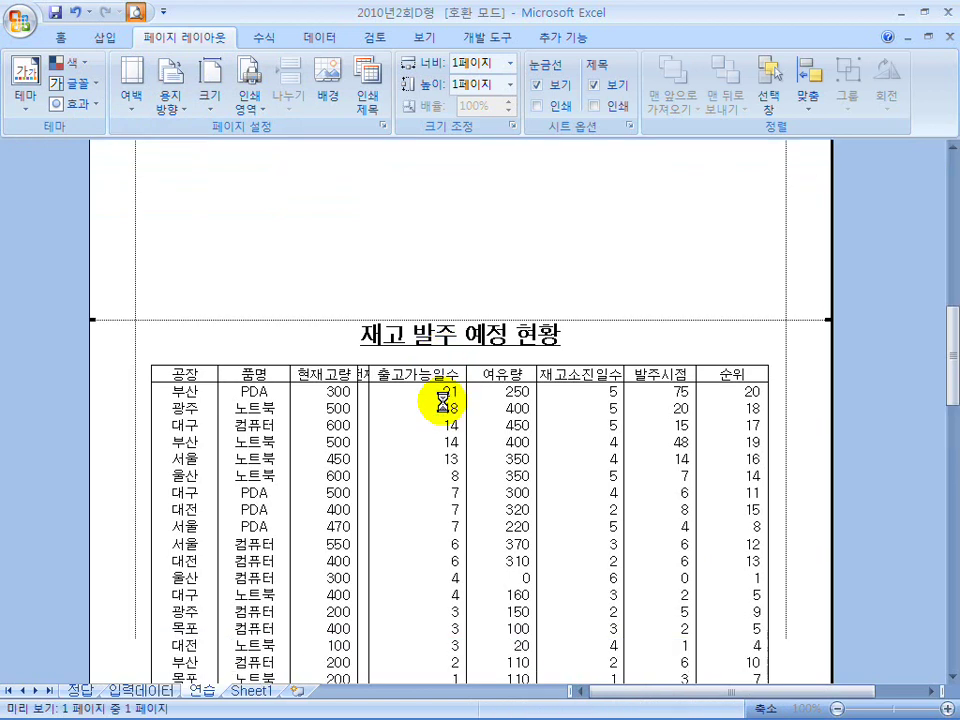
Step: View the whole page in print preview, look at the print settings, and cancel without printing
left_click(122, 103)
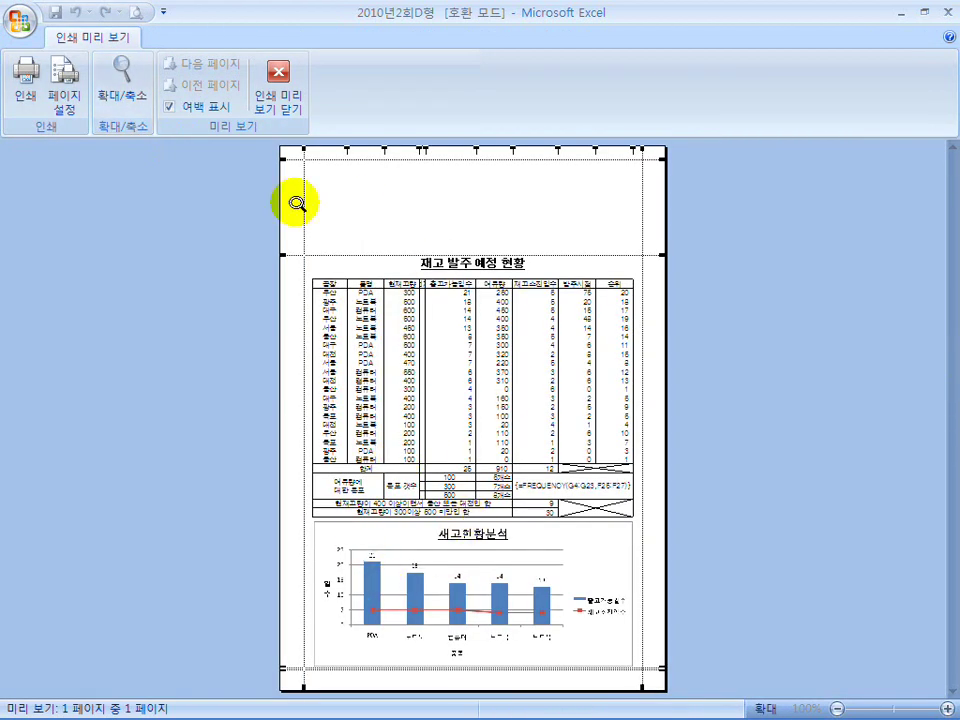
left_click(28, 104)
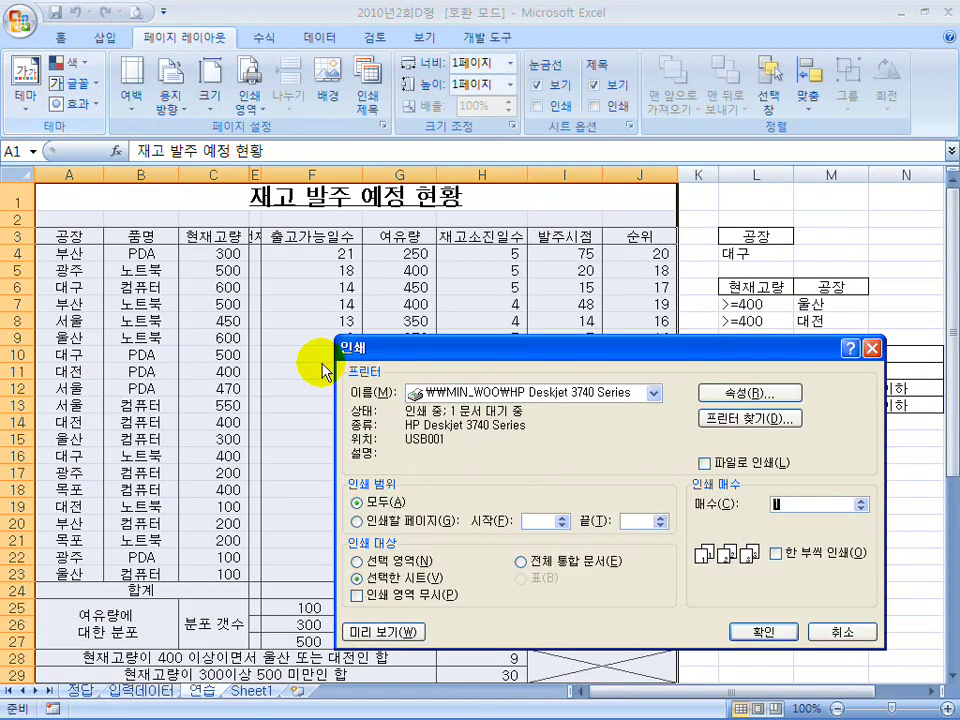
left_click(840, 632)
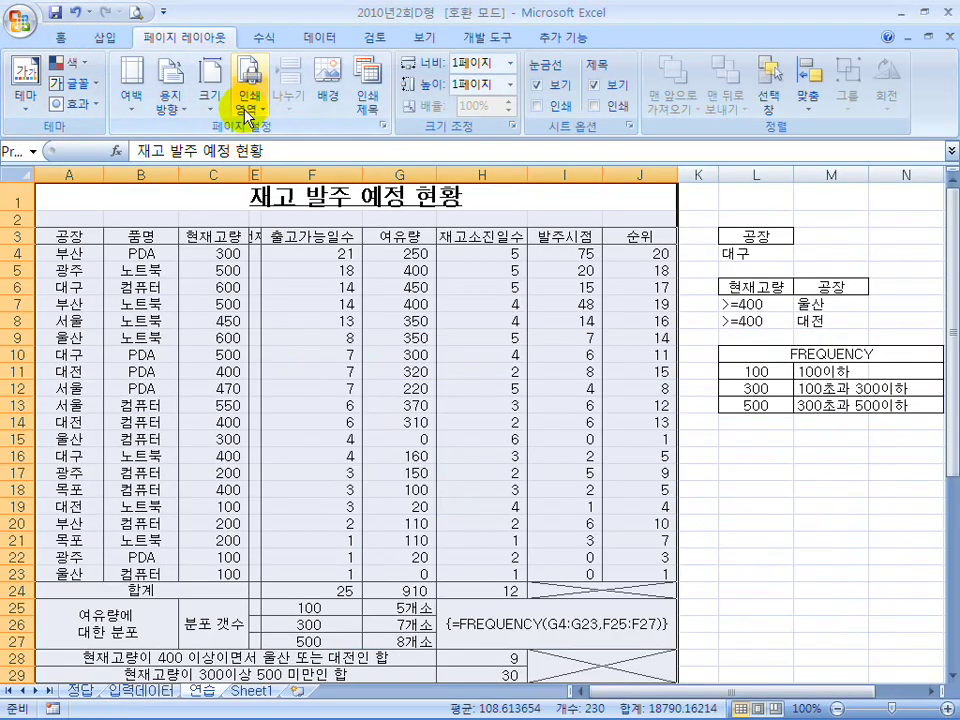
Step: Reopen print preview and review the page scaling and margin settings in the page setup
left_click(134, 13)
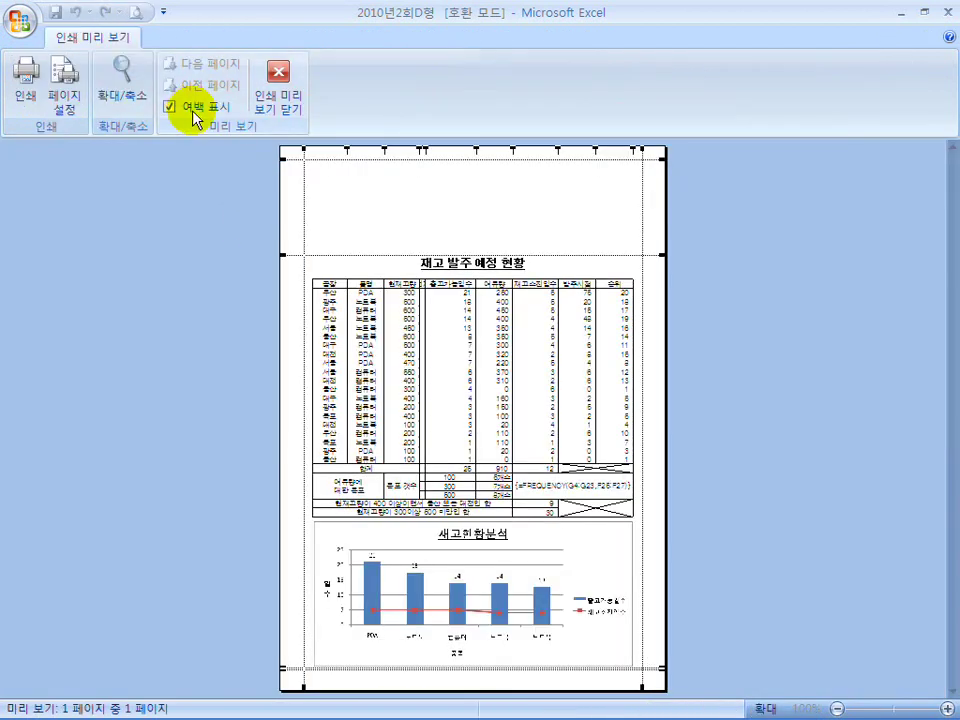
left_click(62, 88)
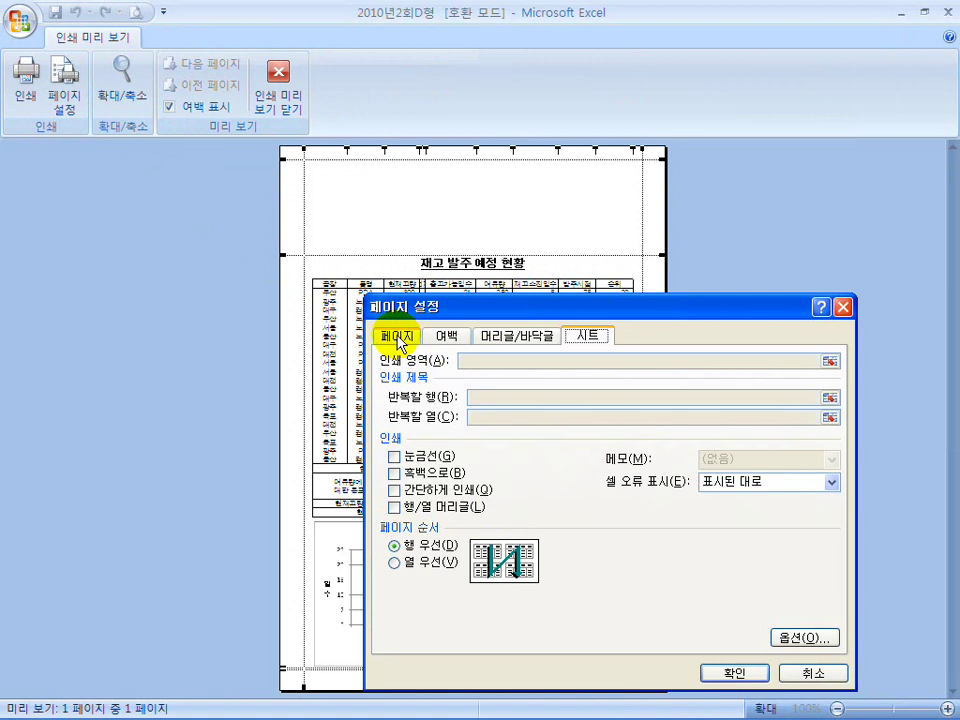
left_click(398, 337)
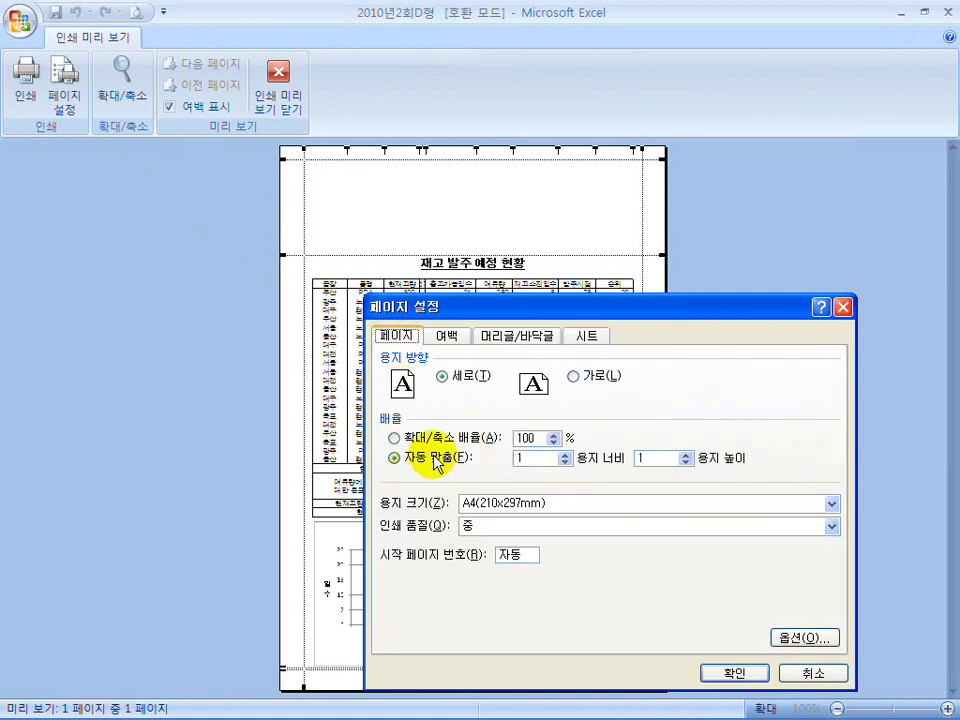
left_click(446, 337)
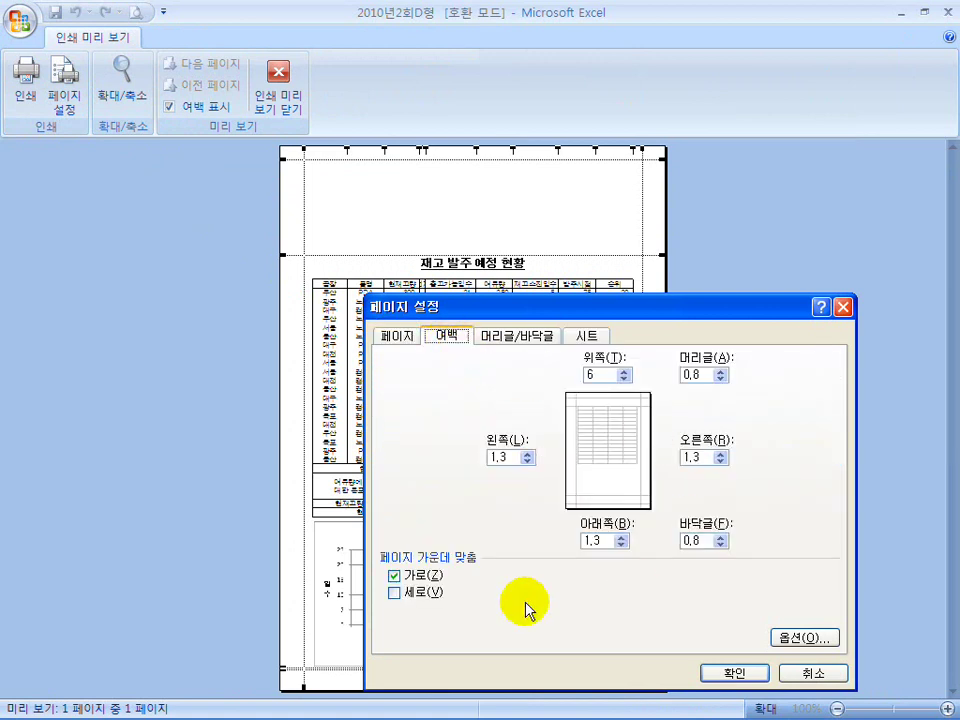
left_click(728, 676)
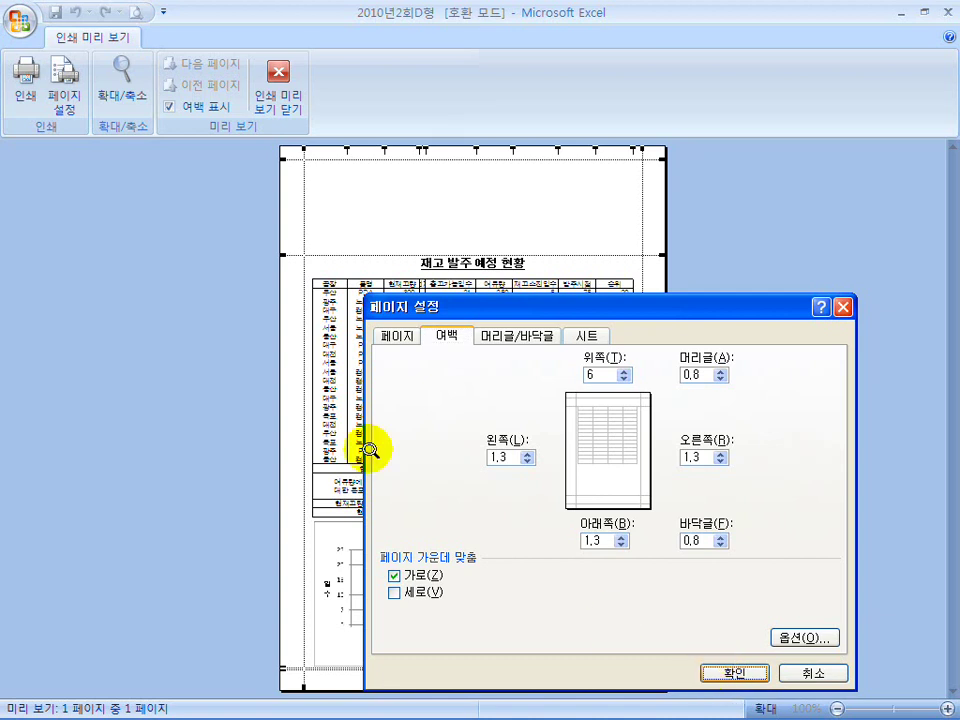
Step: Set the pages to print from 1 to 1 in the print settings, and cancel without printing
left_click(26, 80)
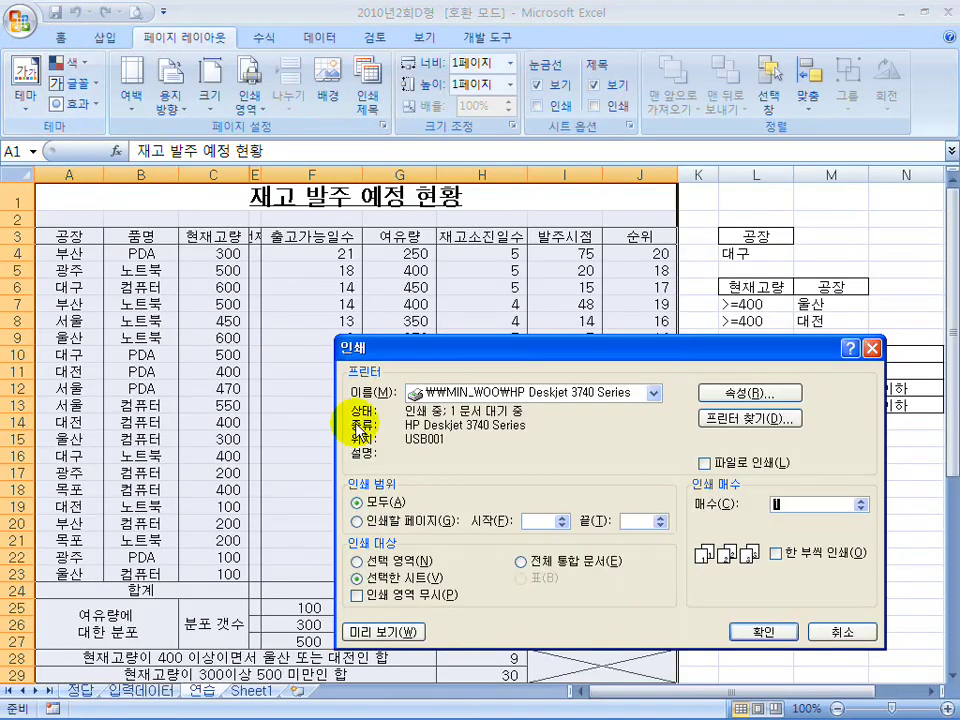
left_click(535, 521)
type("1")
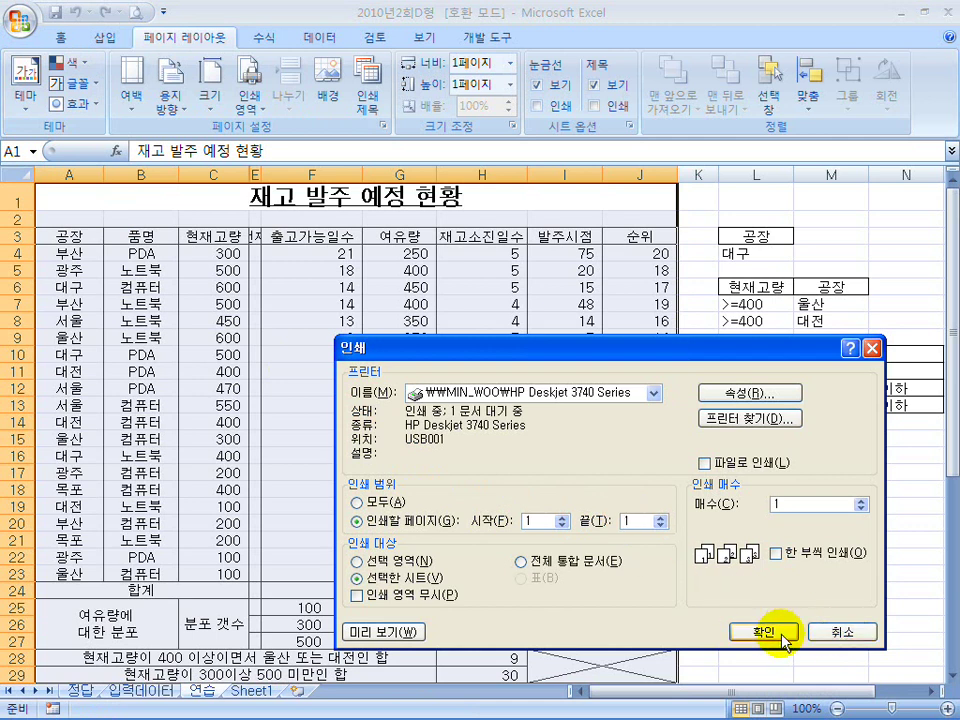
left_click(842, 632)
left_click(435, 406)
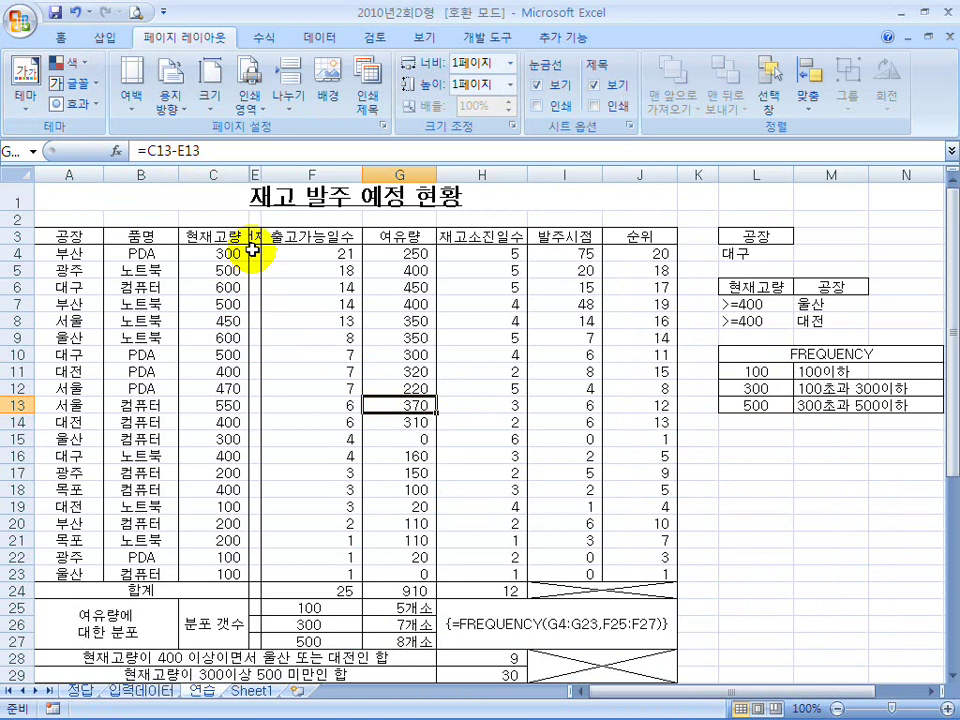
Step: Lower the Excel window, switch to the exam document in Hangul and review the required 재고 발주 예정 현황 table layout
left_click_drag(420, 22, 360, 250)
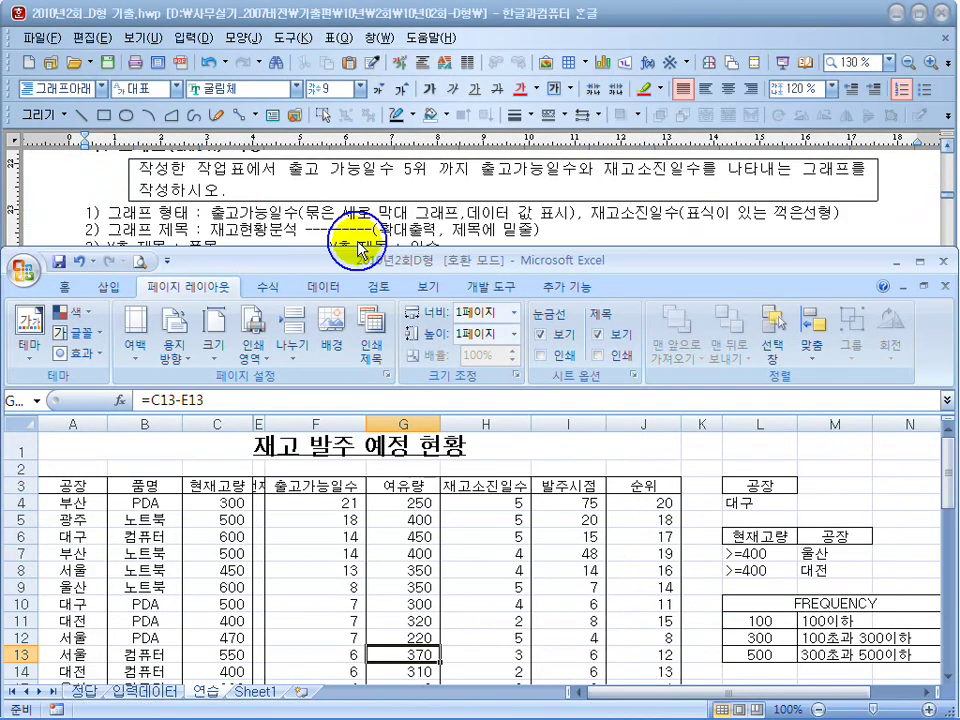
left_click(325, 205)
scroll(327, 210, "up", 10)
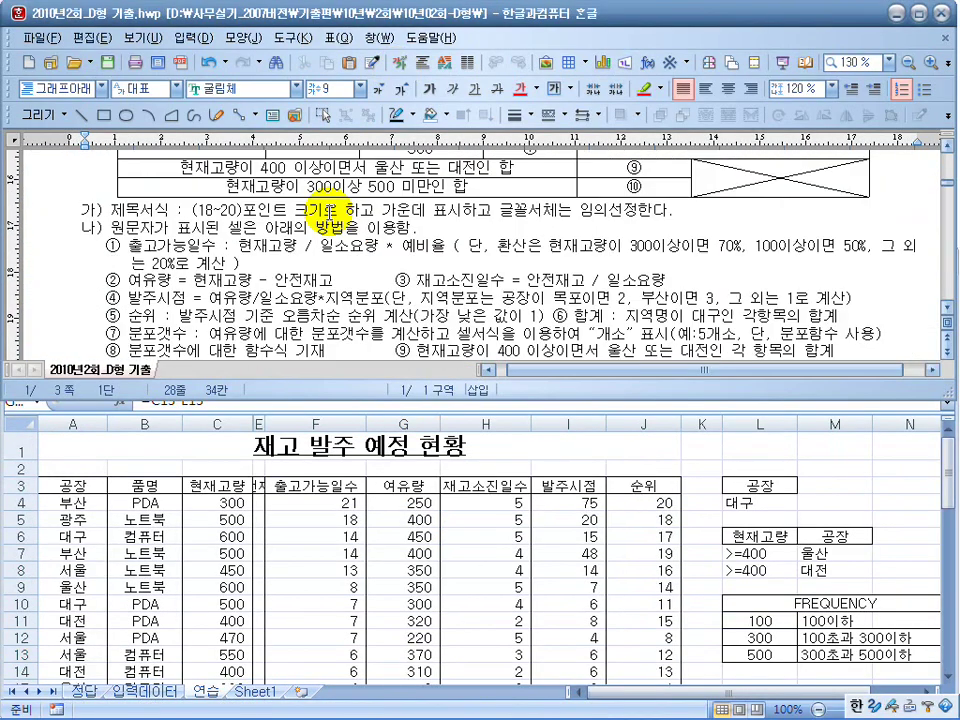
scroll(327, 210, "down", 3)
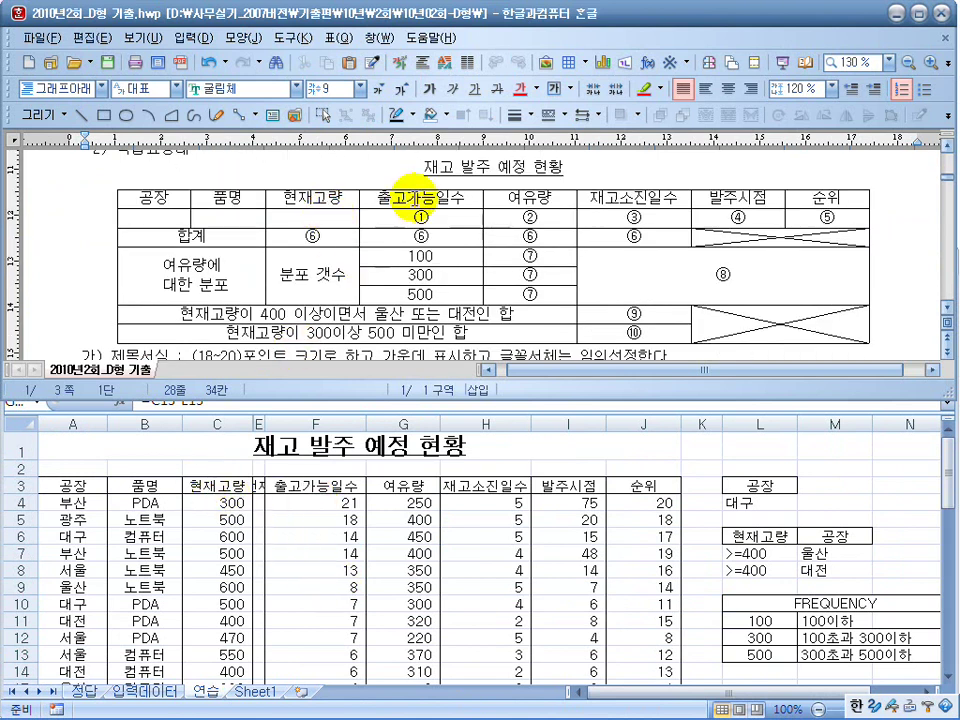
Step: Switch back to Excel and check the layout of the whole page in print preview
left_click(257, 421)
left_click(141, 262)
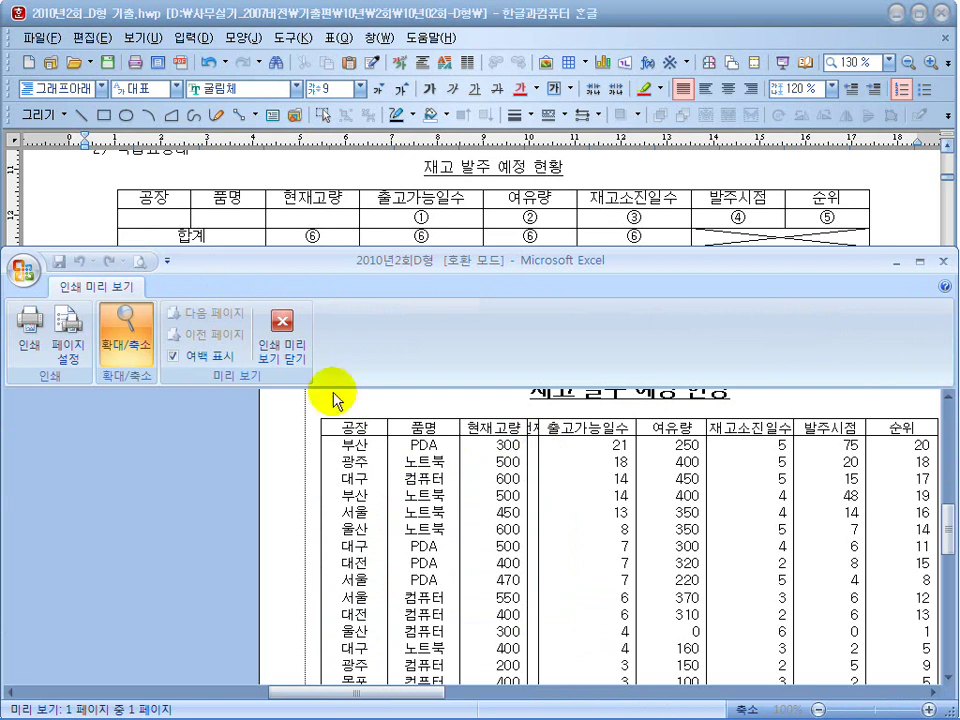
left_click(126, 343)
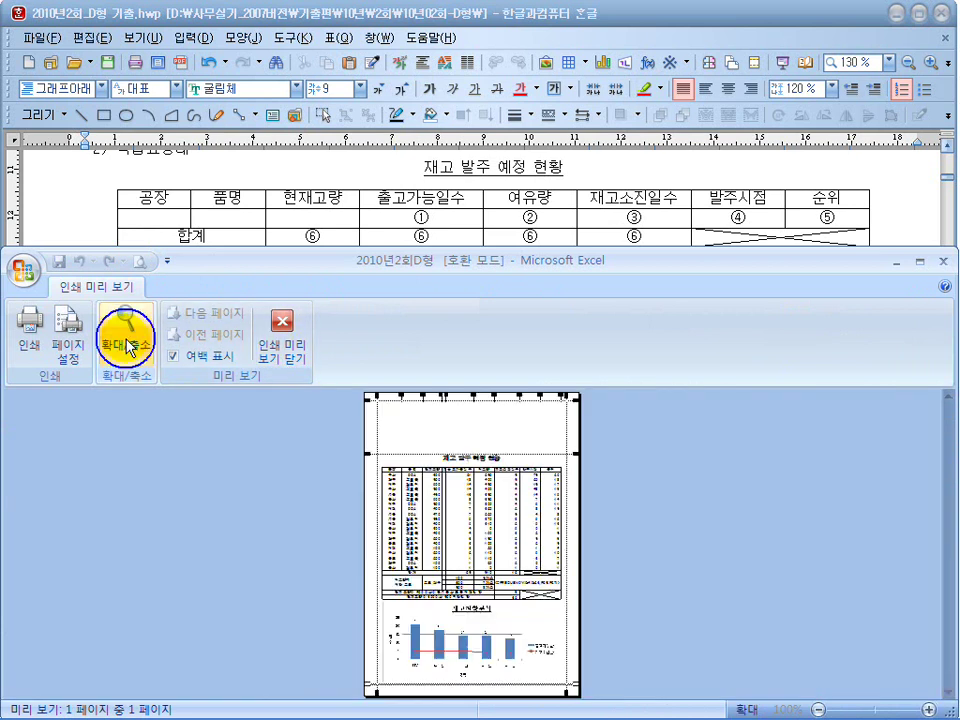
Step: Close the print preview and hide the narrow column E between 현재고량 and 출고가능일수
left_click(270, 341)
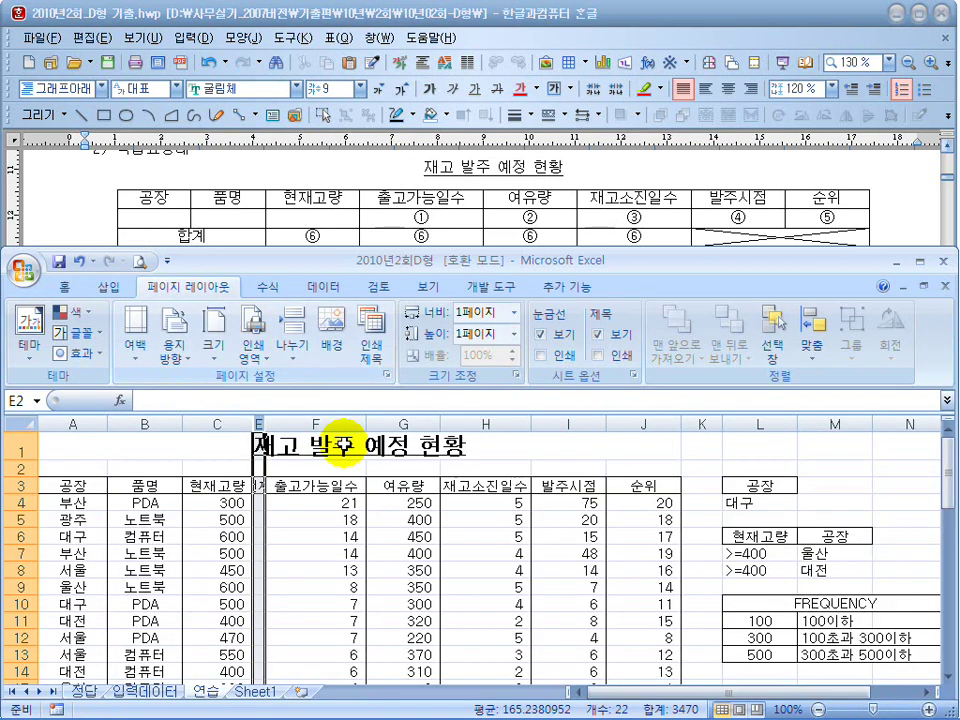
right_click(259, 424)
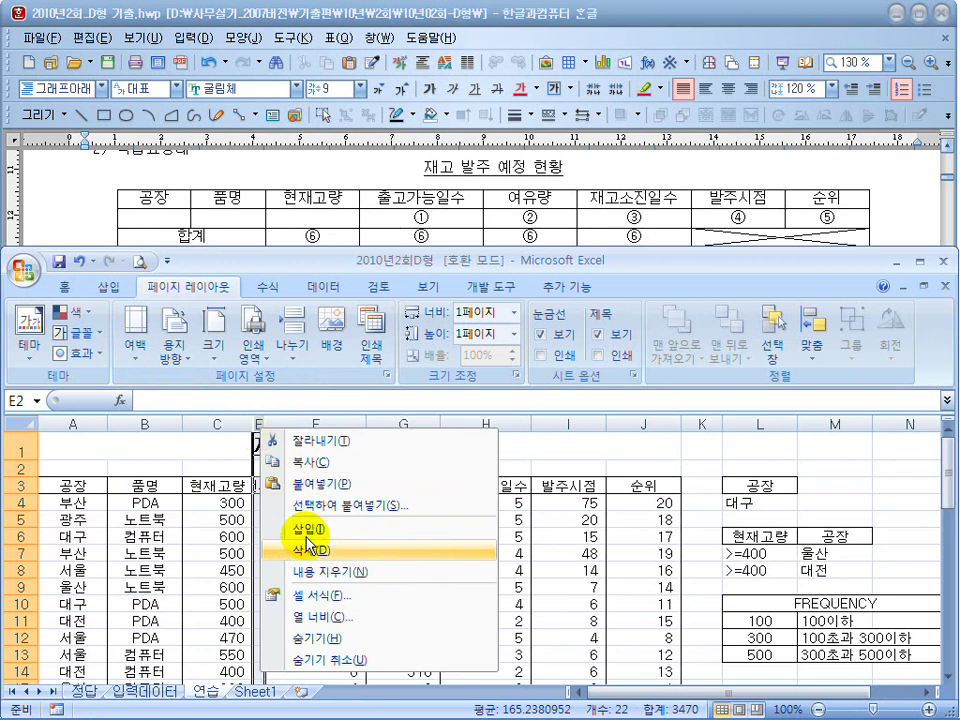
left_click(330, 639)
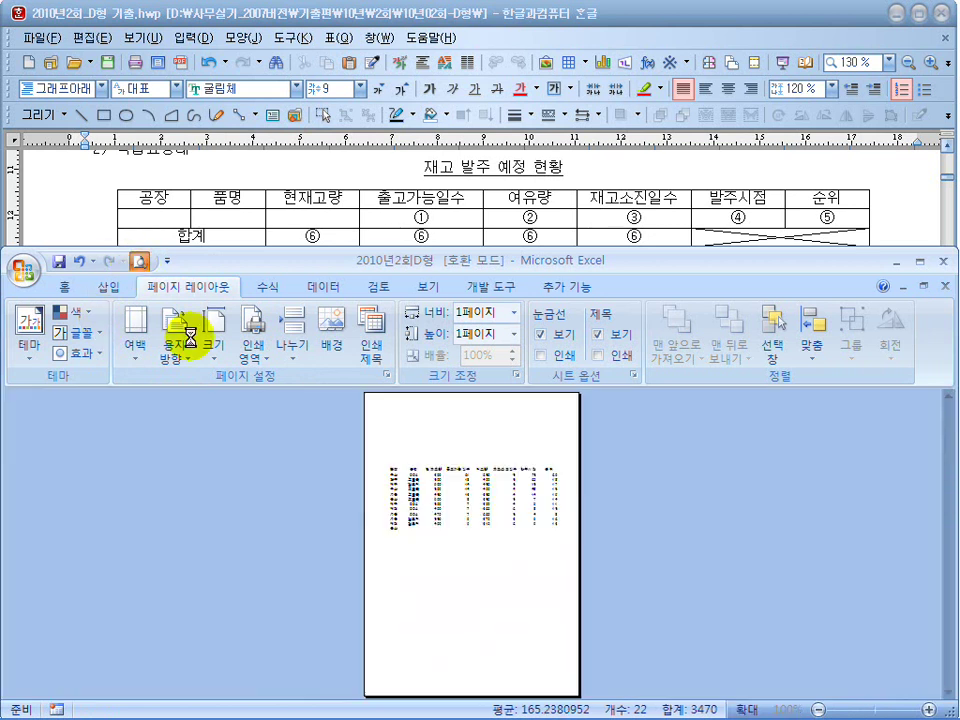
Step: Check the 재고 발주 예정 현황 table and the 재고현황분석 chart enlarged in a maximized print preview, and return to the sheet
double_click(490, 259)
left_click(122, 82)
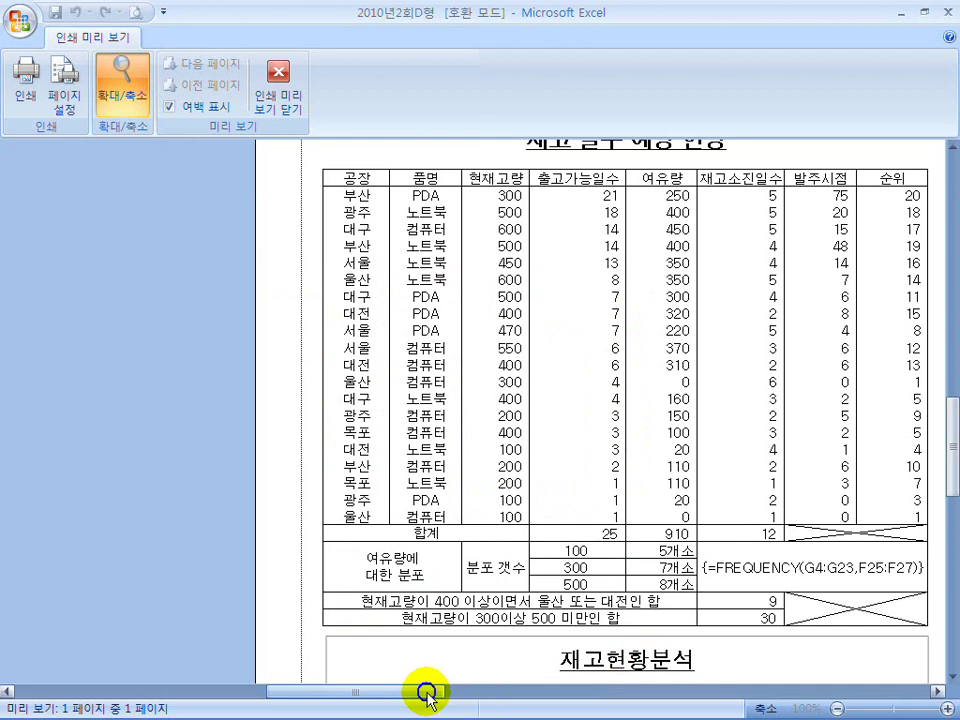
left_click(698, 694)
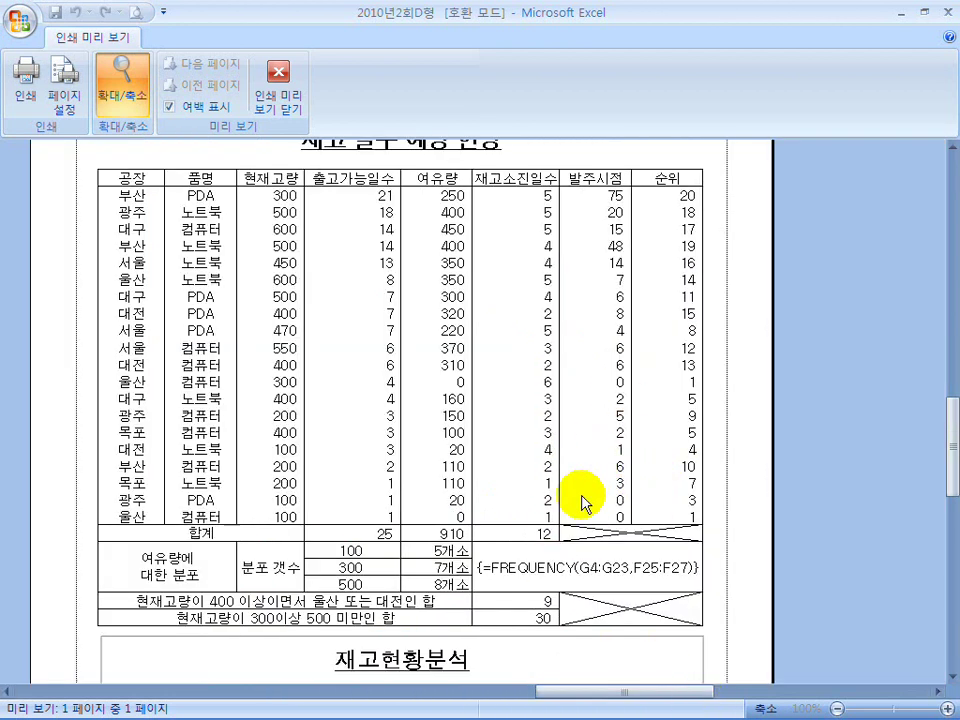
scroll(579, 435, "down", 3)
scroll(585, 503, "down", 1)
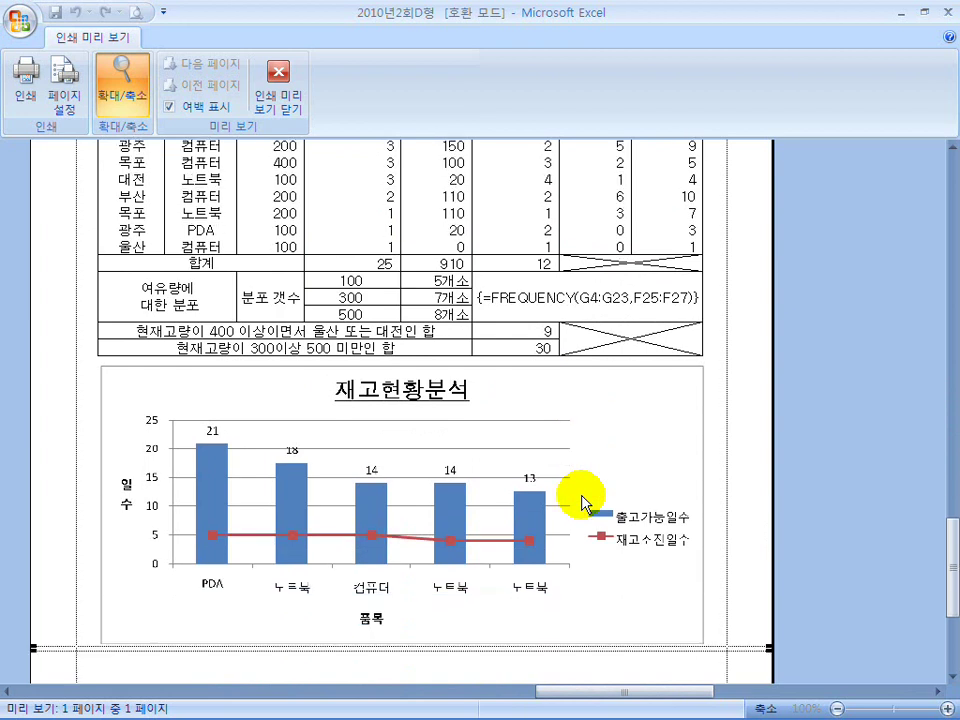
scroll(581, 500, "up", 5)
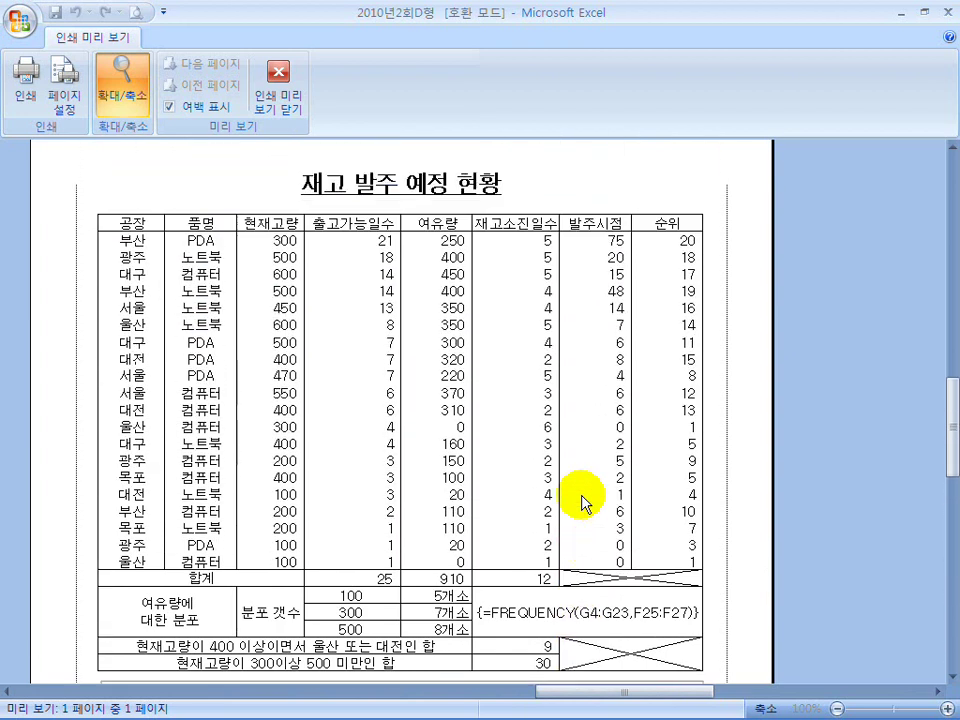
left_click(279, 97)
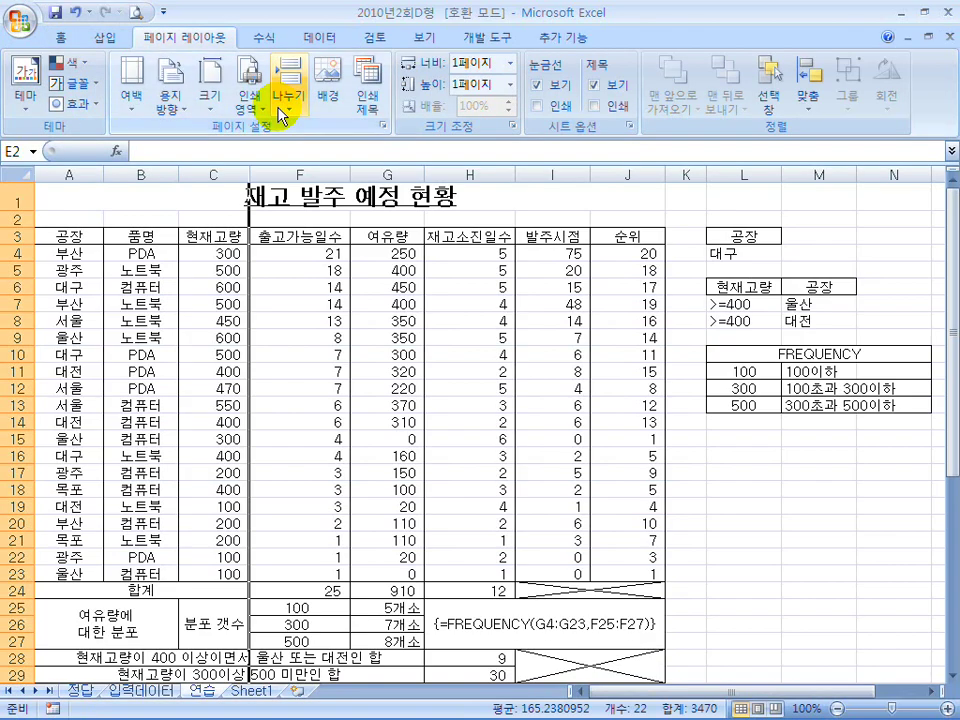
left_click(341, 372)
left_click(390, 384)
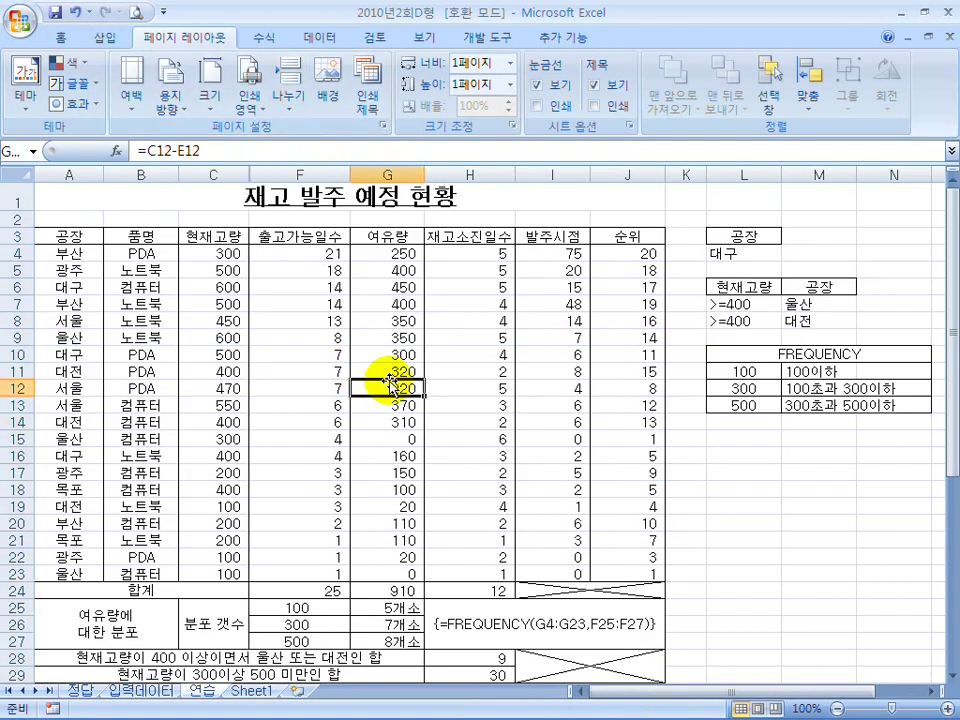